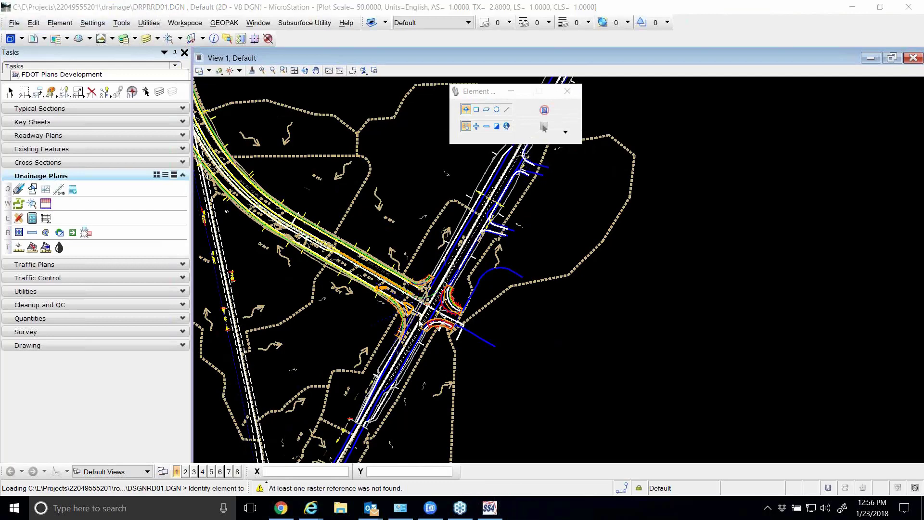
Start the GEOPAK Drainage tool and open the SR61.gdf drainage project
scroll(409, 272, up, 5)
scroll(395, 239, down, 5)
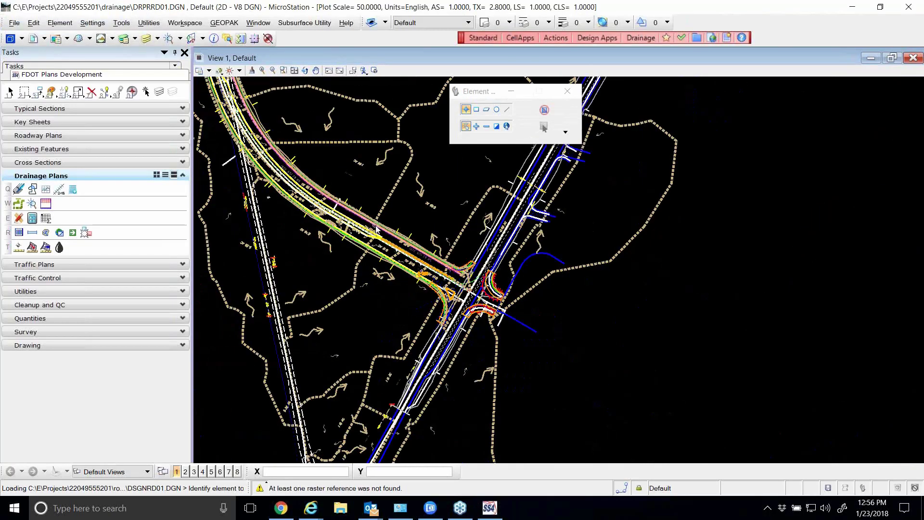
click(19, 190)
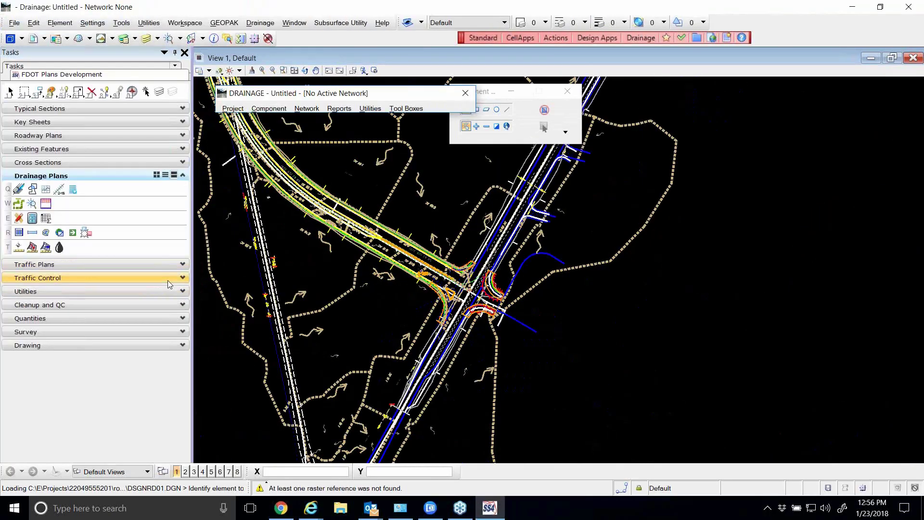
click(233, 108)
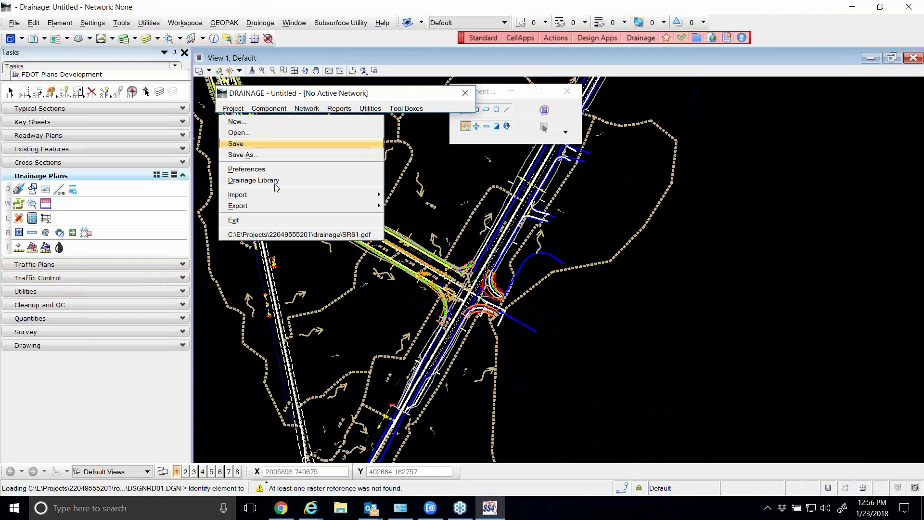
click(279, 233)
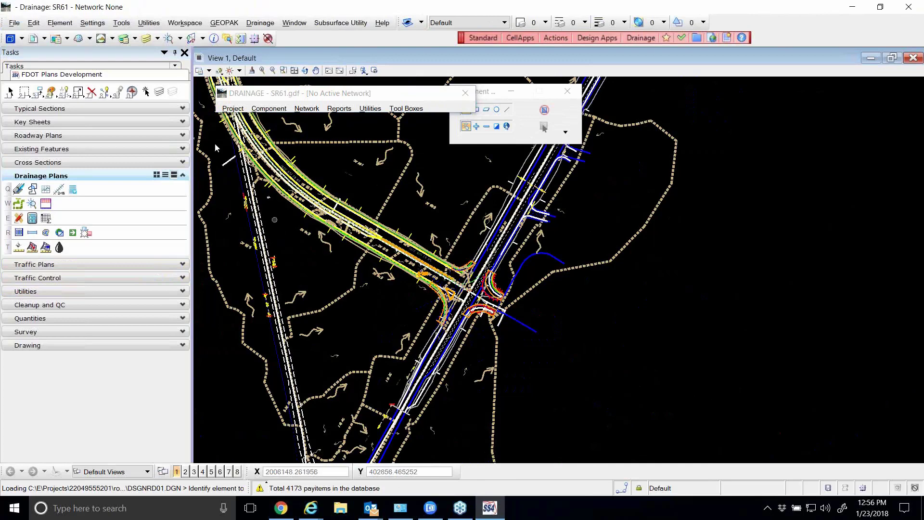
Load the SR61.dpf file from C:\E\Projects into the drainage project preferences and accept them
click(233, 108)
click(247, 169)
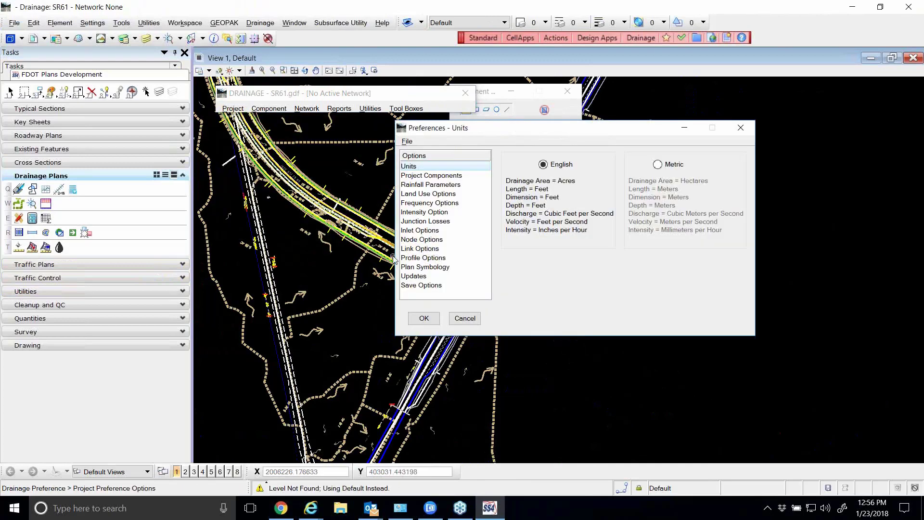
click(407, 141)
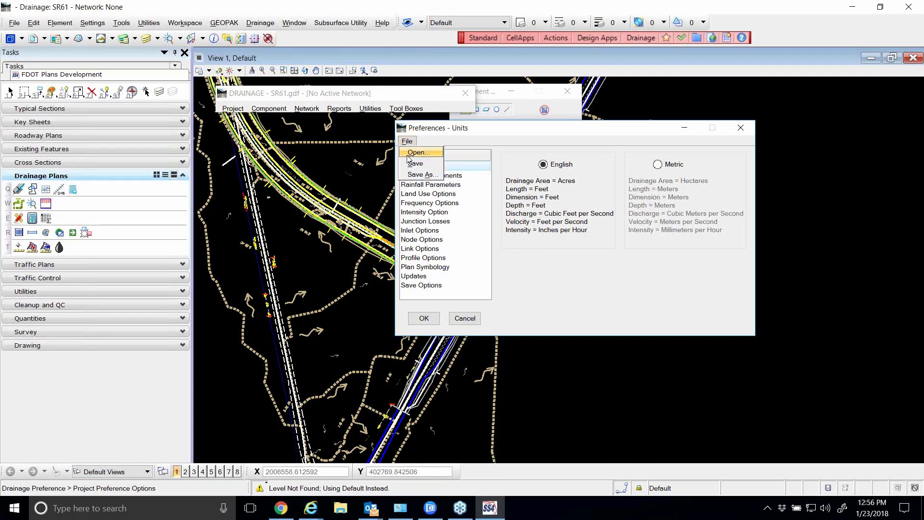
click(411, 151)
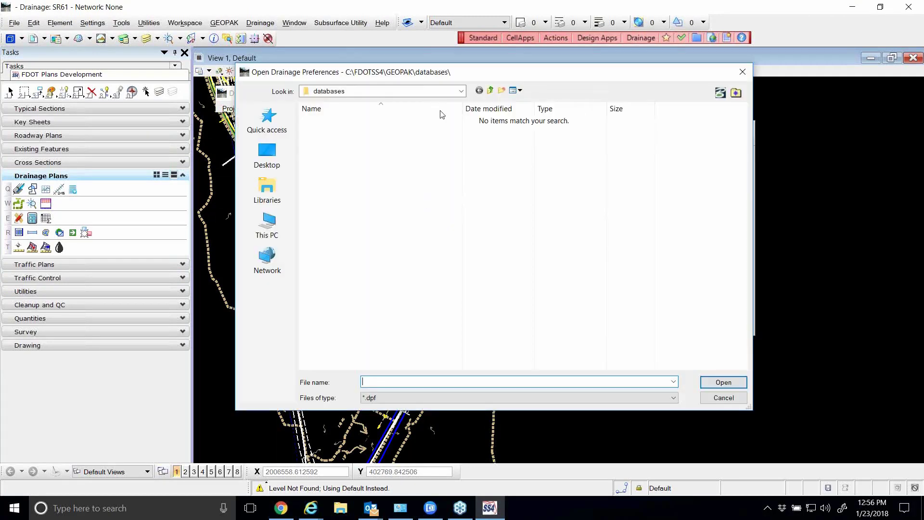
click(461, 91)
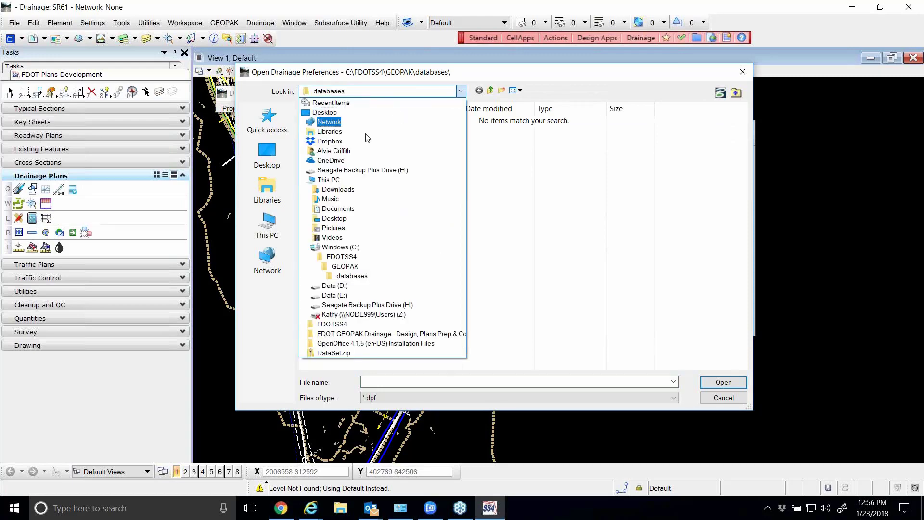
click(342, 248)
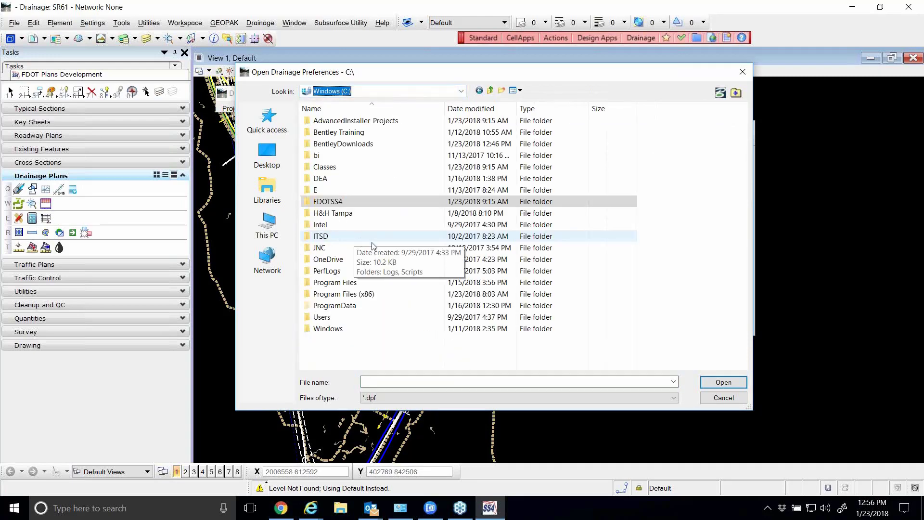
double_click(324, 189)
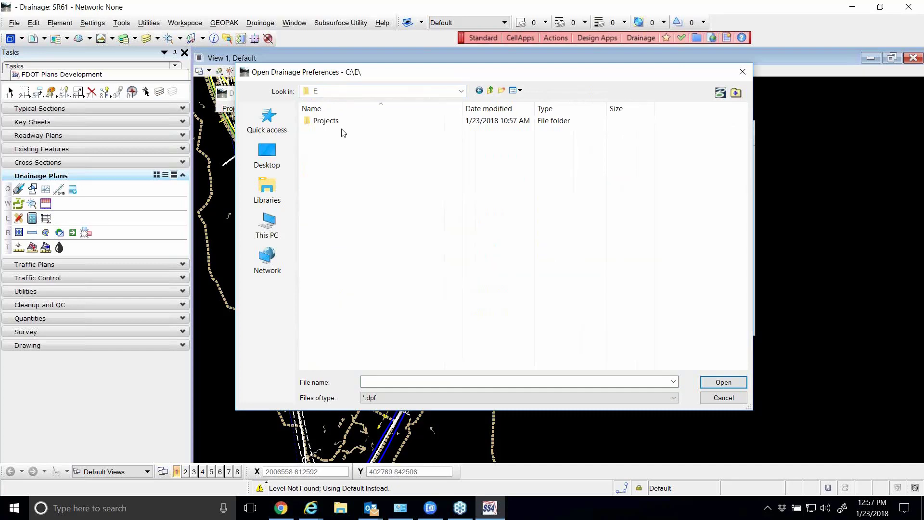
double_click(336, 121)
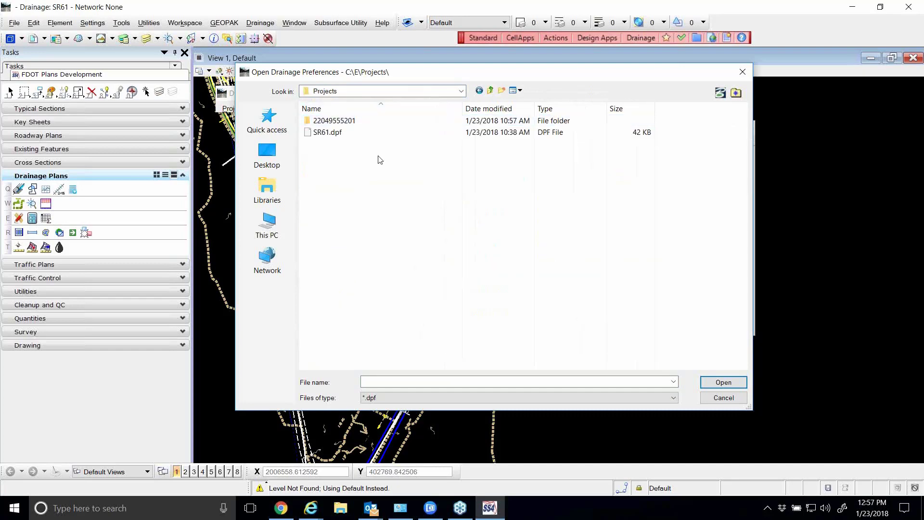
click(329, 133)
click(724, 382)
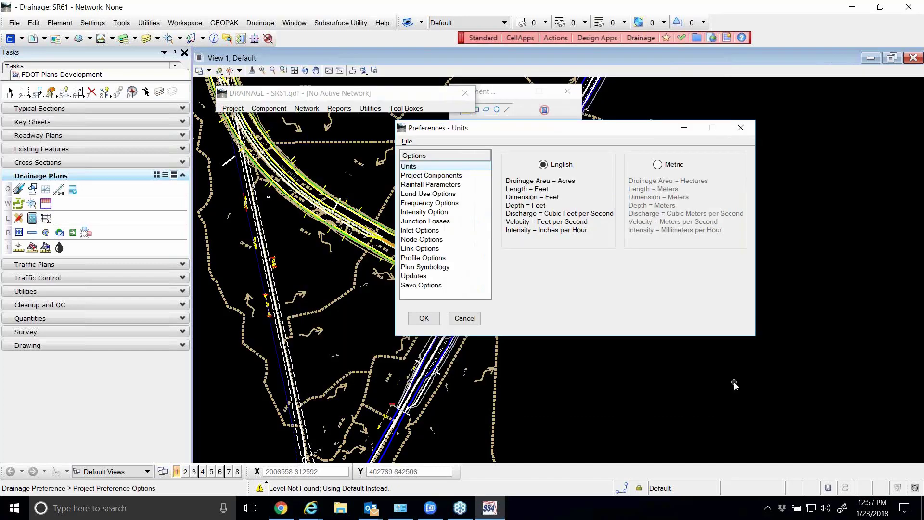
click(424, 318)
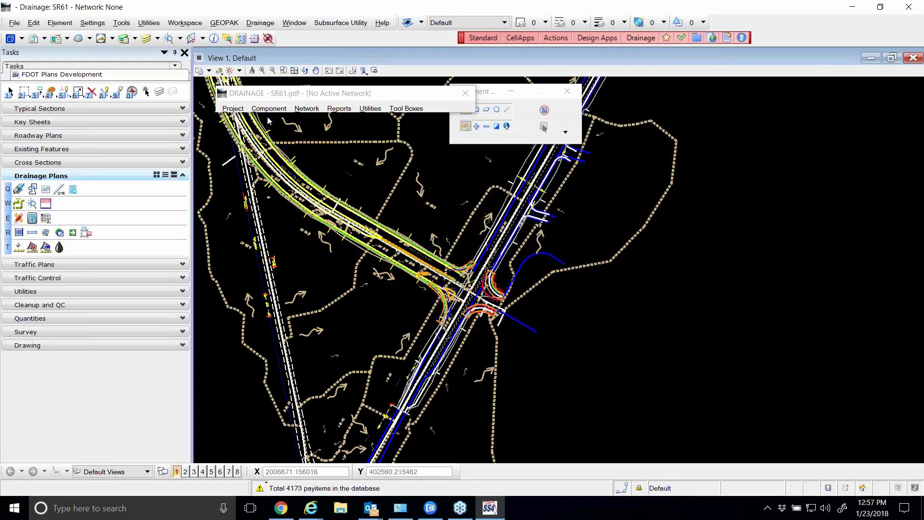
Open drainage node S-200 for editing and show its curb inlet up close in the plan
click(270, 109)
mouse_move(278, 133)
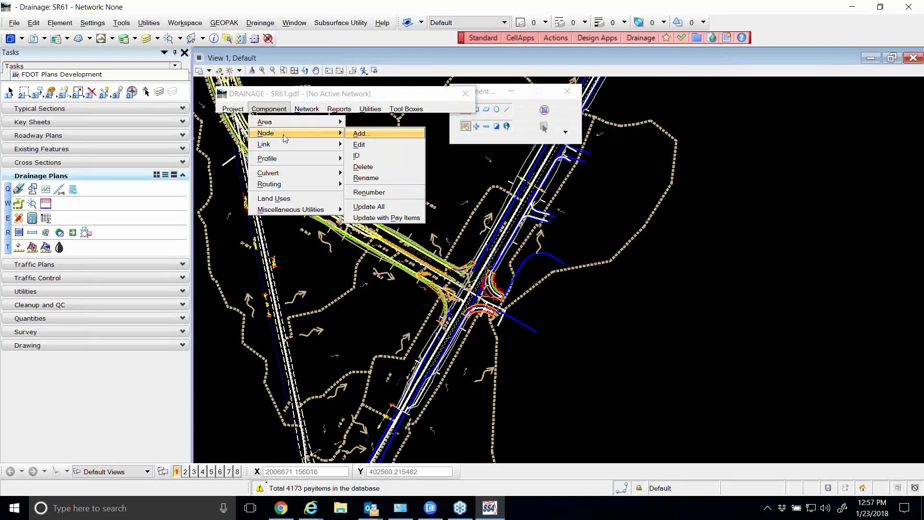
click(363, 145)
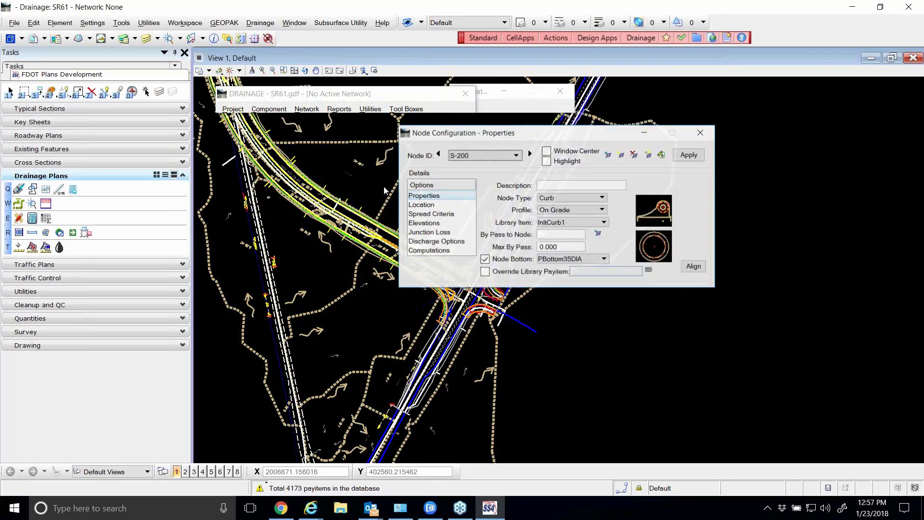
drag(450, 138, 398, 147)
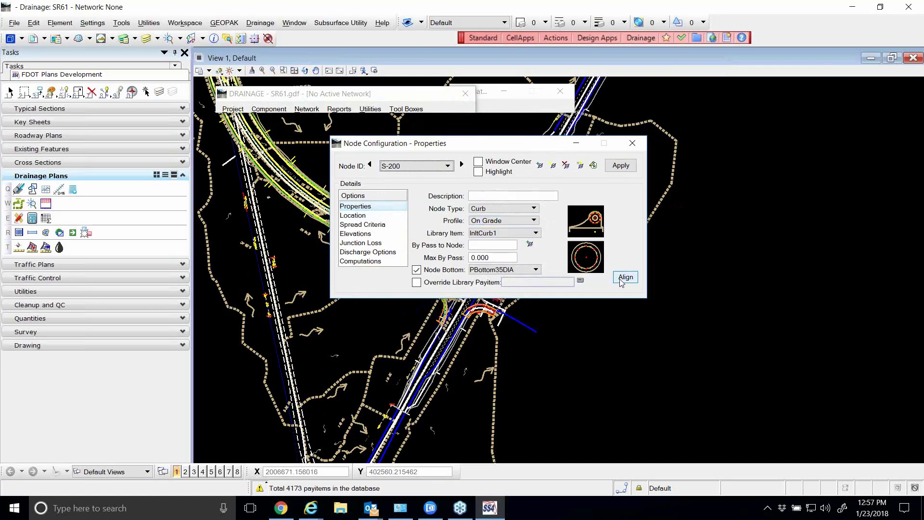
drag(458, 144, 633, 132)
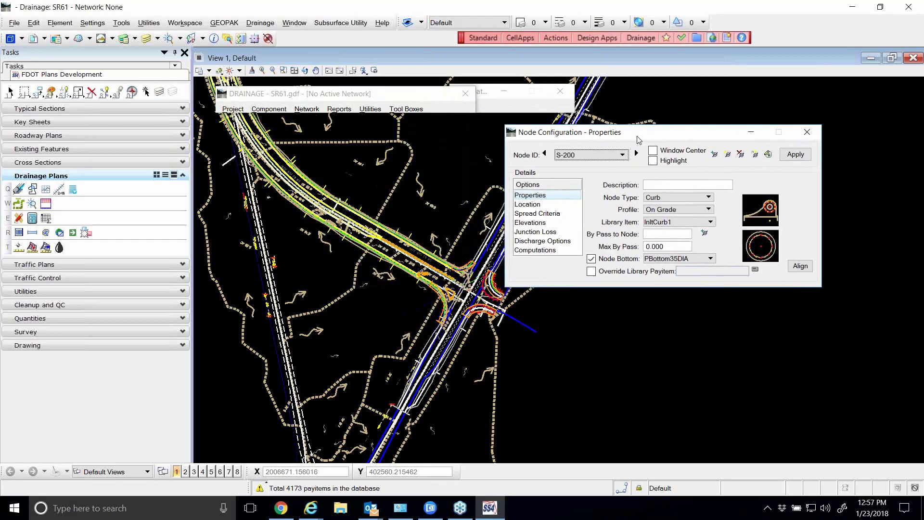
scroll(453, 287, up, 2)
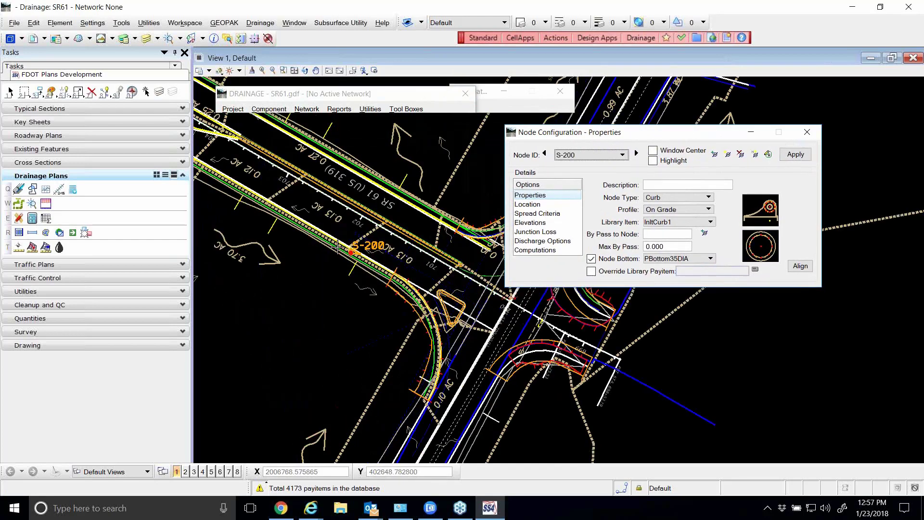
scroll(370, 260, up, 2)
scroll(322, 255, up, 3)
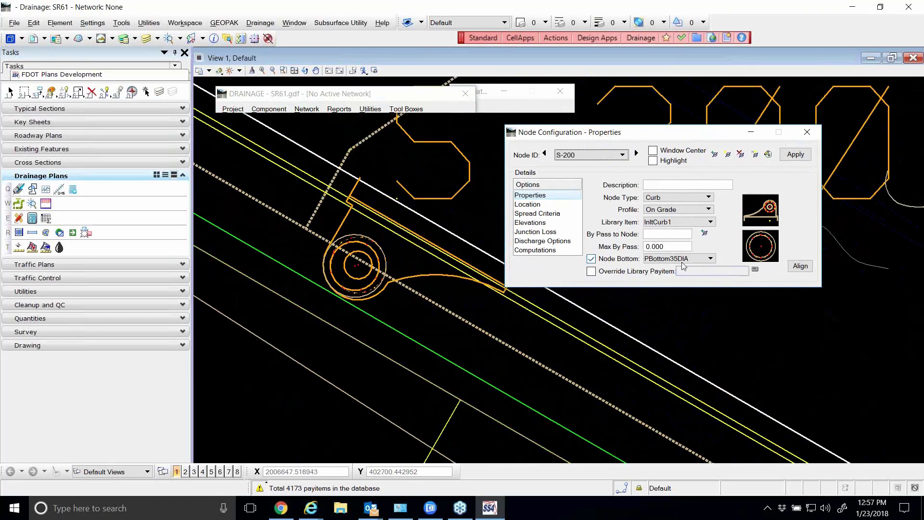
Adjust the top and bottom cells of node S-200 until their circles are concentric, and accept the alignment
click(800, 267)
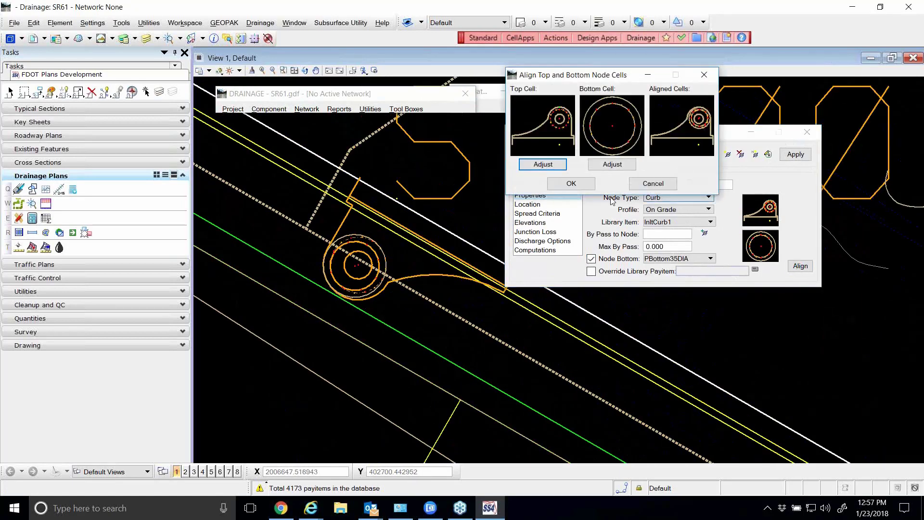
click(543, 165)
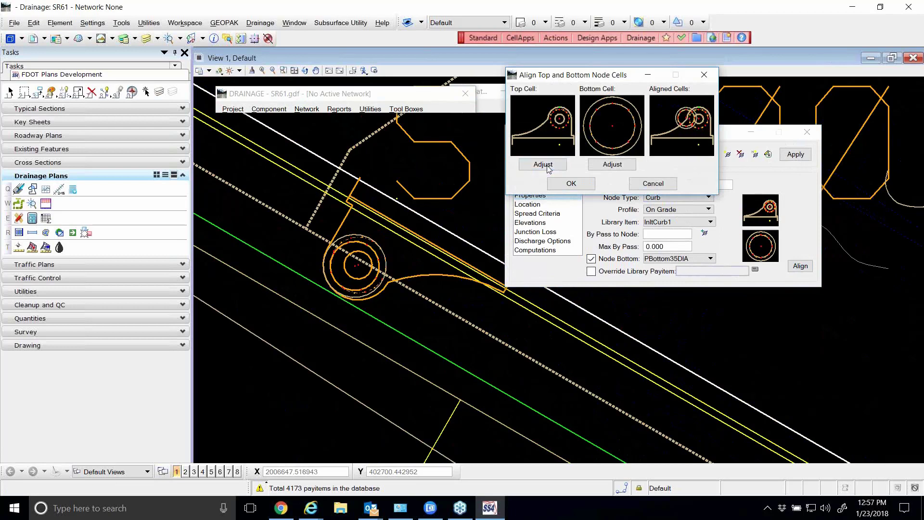
click(616, 165)
click(616, 166)
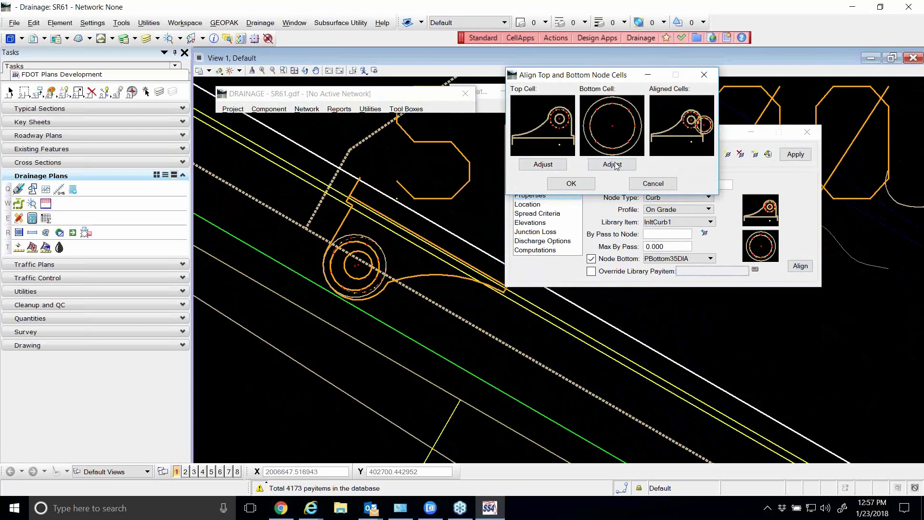
click(616, 165)
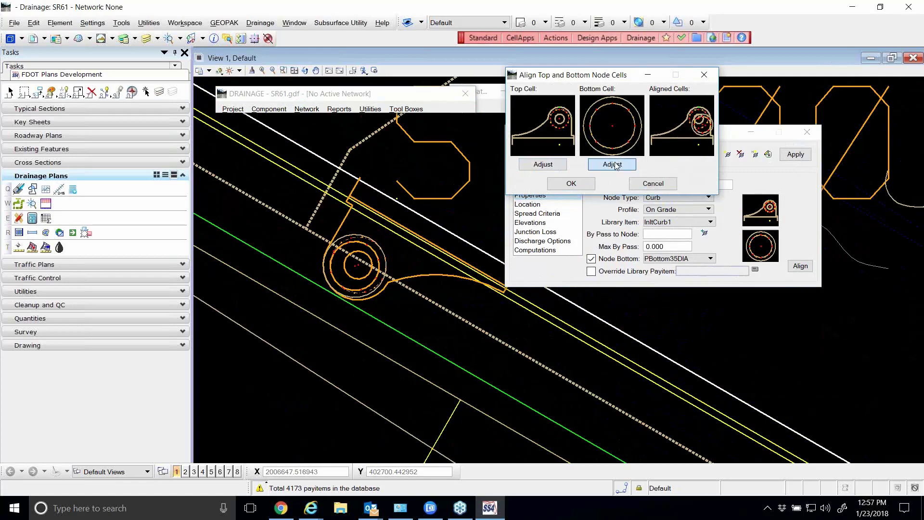
click(573, 183)
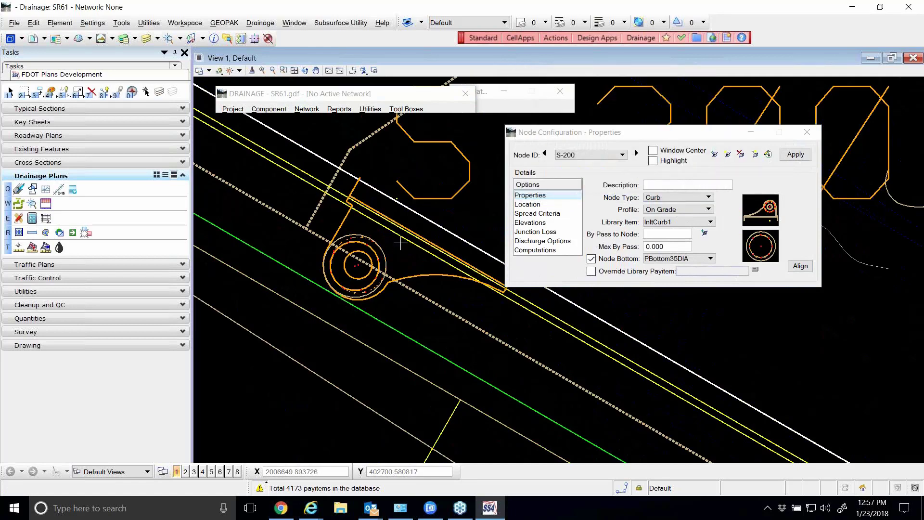
Mirror node S-200 through its location settings and apply it, and turn mirroring back off and reapply
click(535, 205)
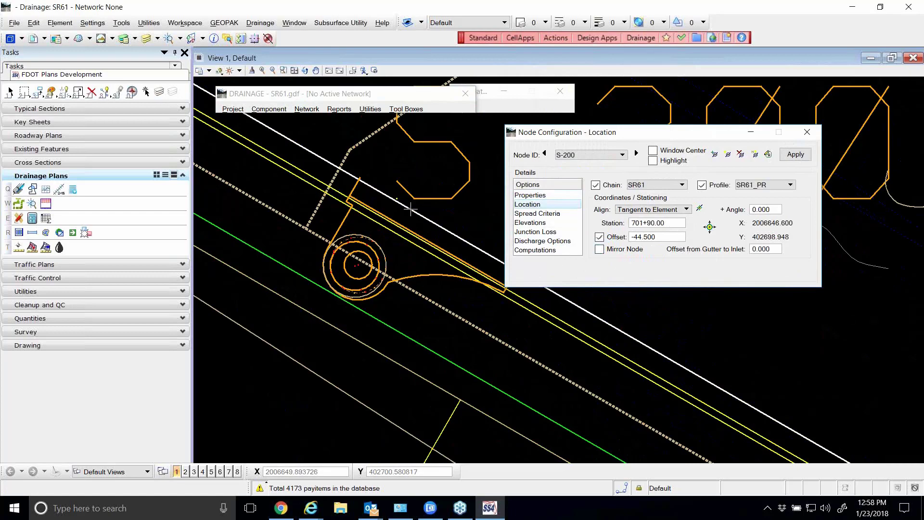
scroll(391, 208, up, 2)
scroll(310, 305, down, 2)
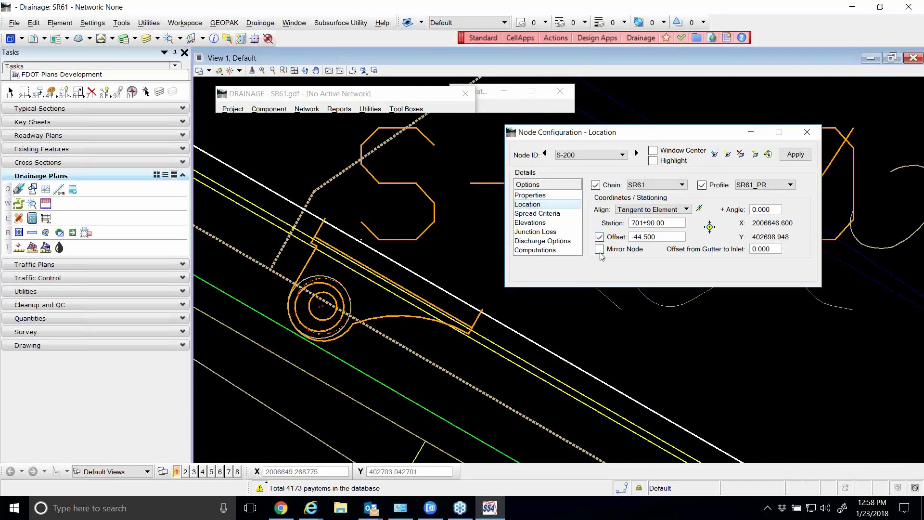
click(600, 250)
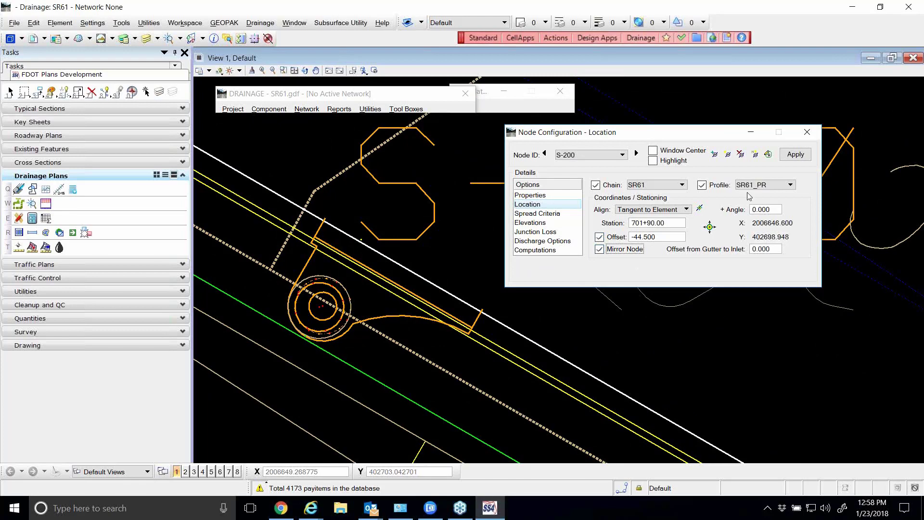
click(796, 155)
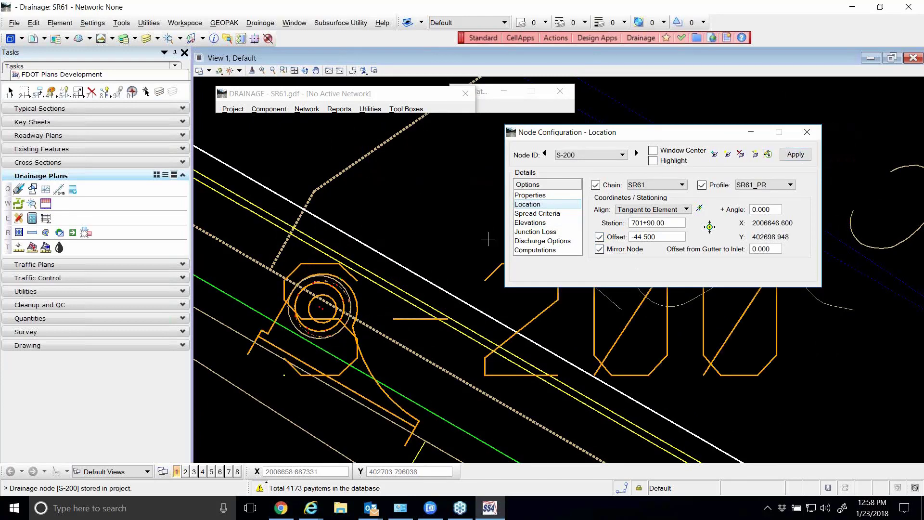
click(600, 250)
click(796, 155)
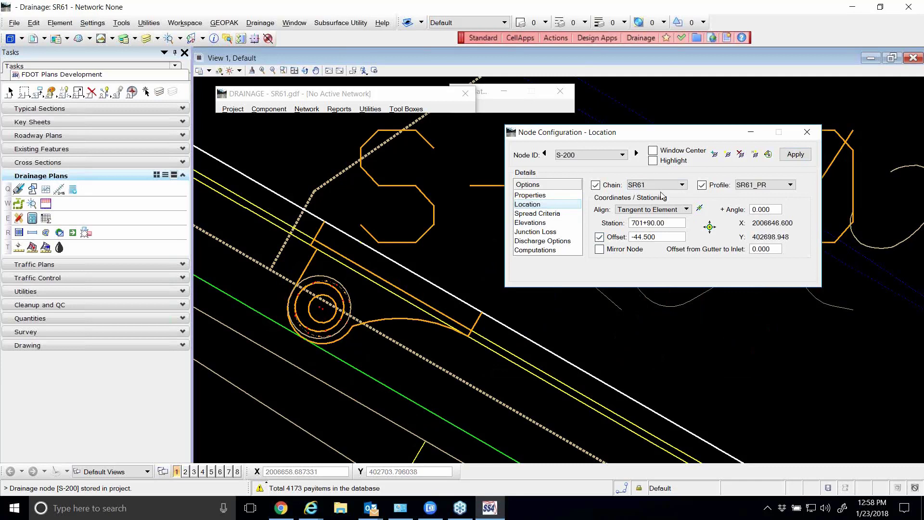
Review the property and location settings of node S-200
drag(647, 136, 598, 155)
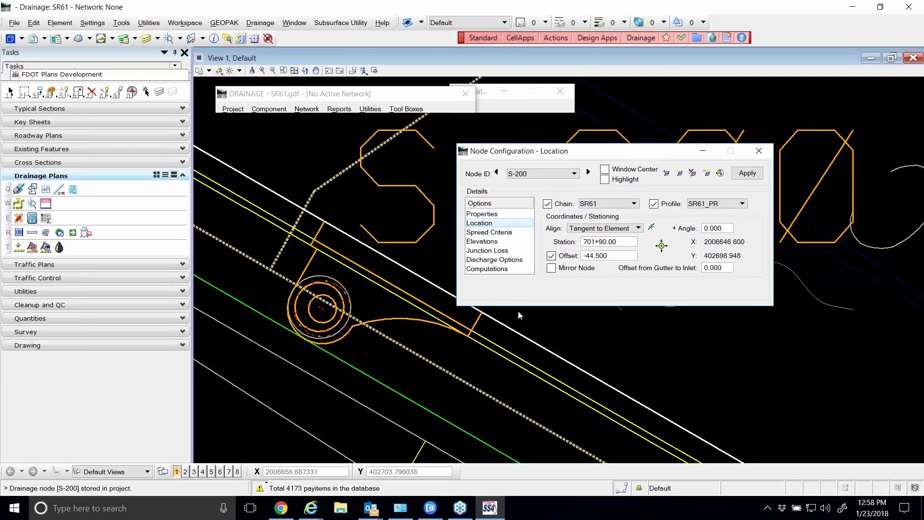
click(483, 214)
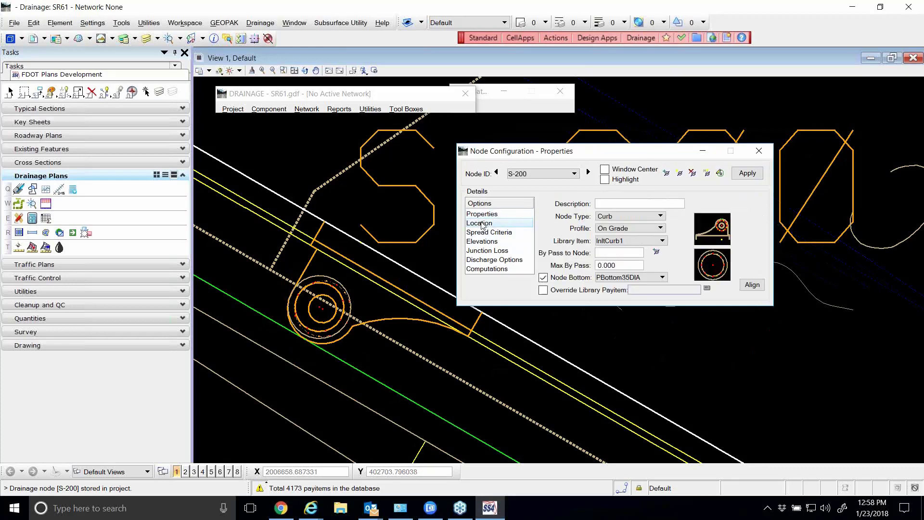
click(482, 224)
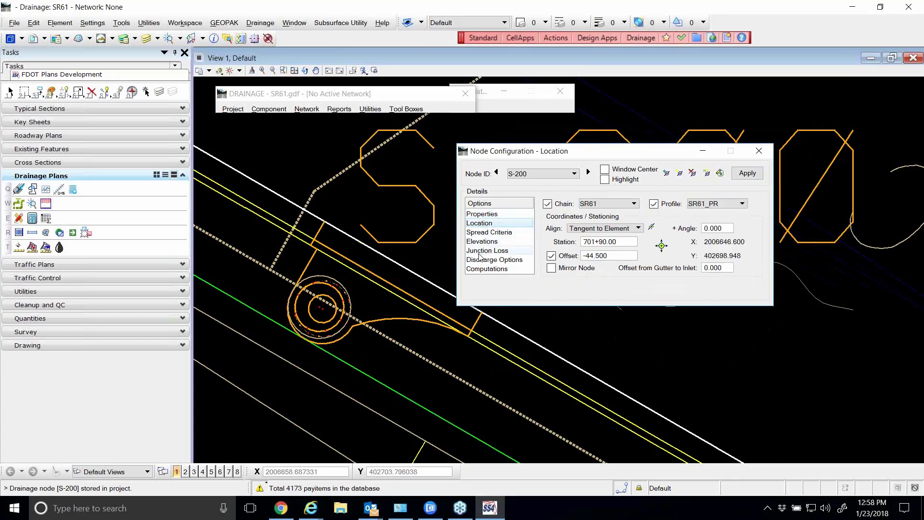
In node S-200's spread criteria, set the longitudinal slope source to Reference PGL and the spread source to Library Item
click(506, 234)
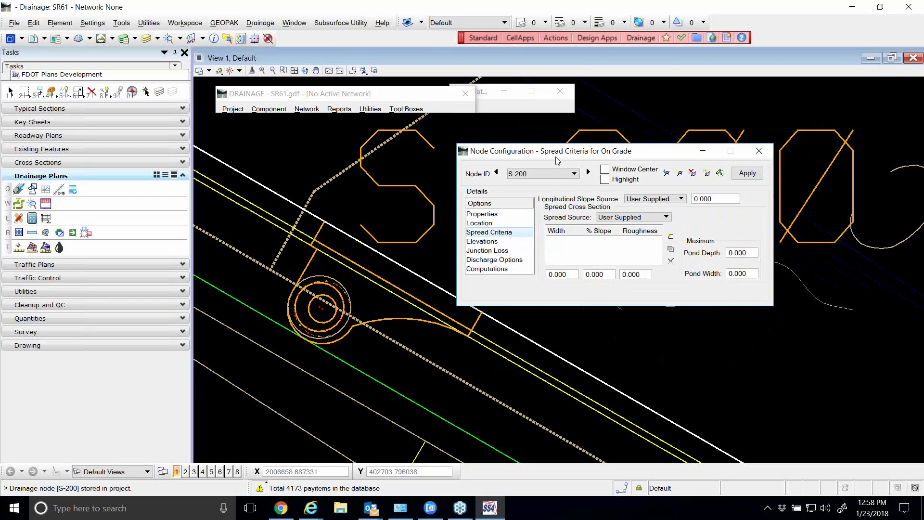
drag(553, 156, 509, 145)
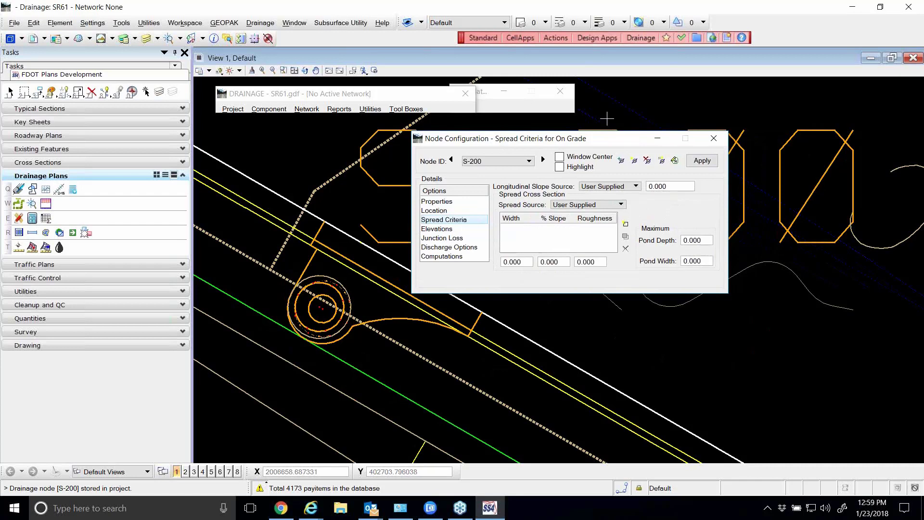
click(631, 186)
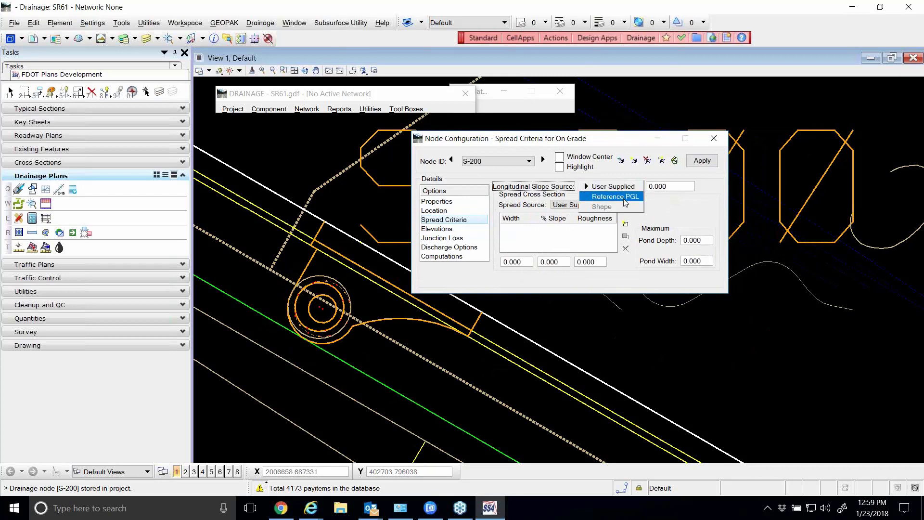
click(620, 196)
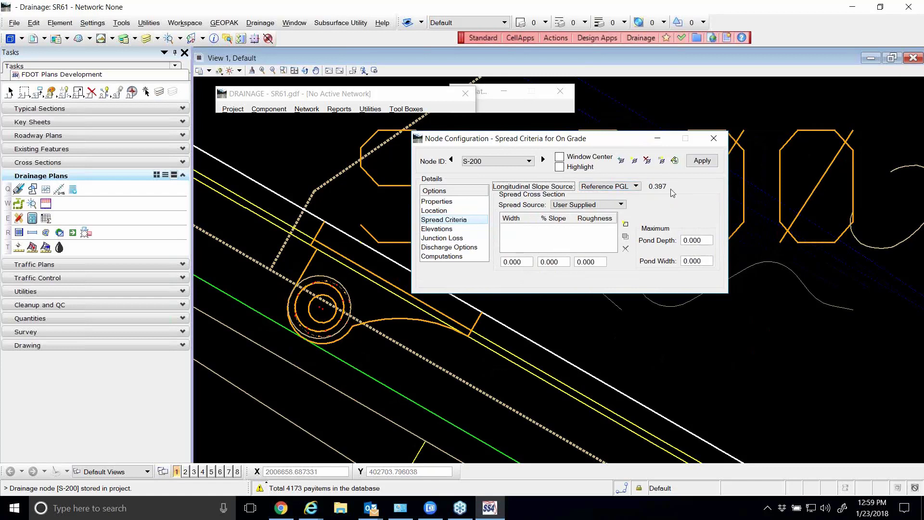
click(590, 205)
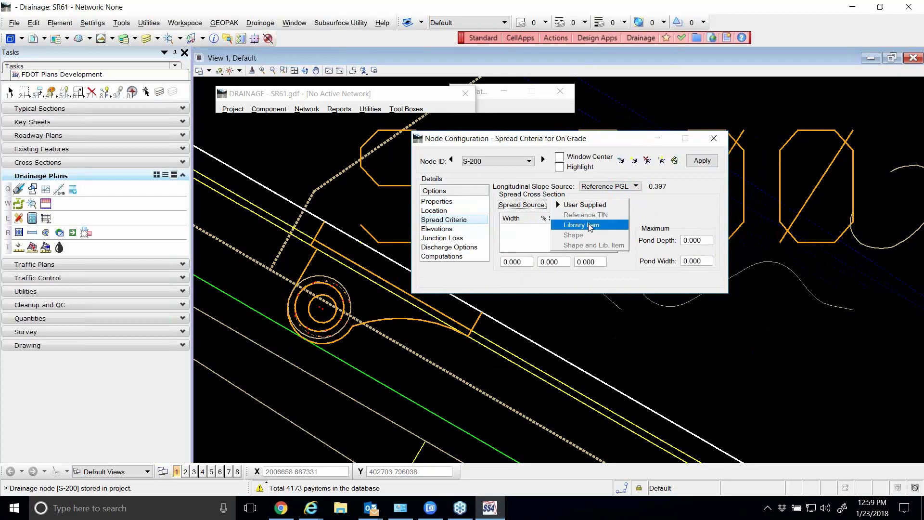
click(591, 224)
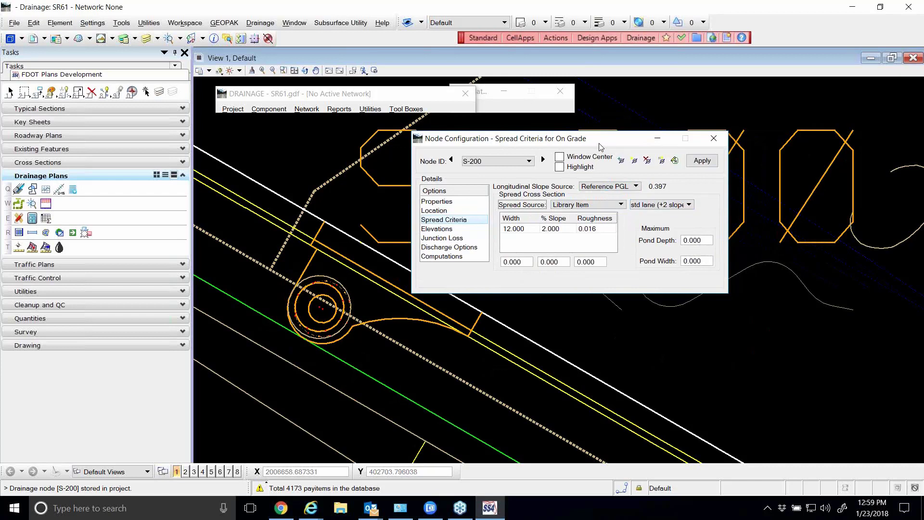
Check the chain and profile assigned in node S-200's location settings, and return to its spread criteria
drag(600, 147, 576, 147)
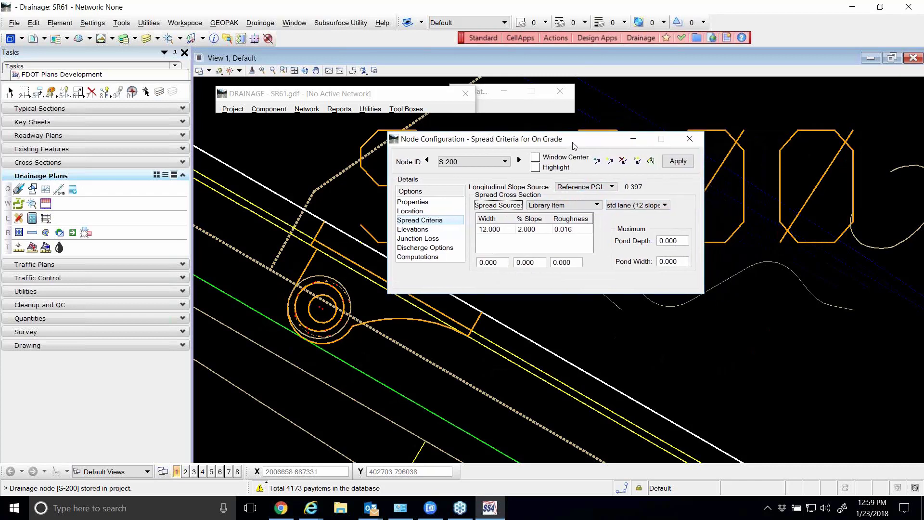
click(410, 211)
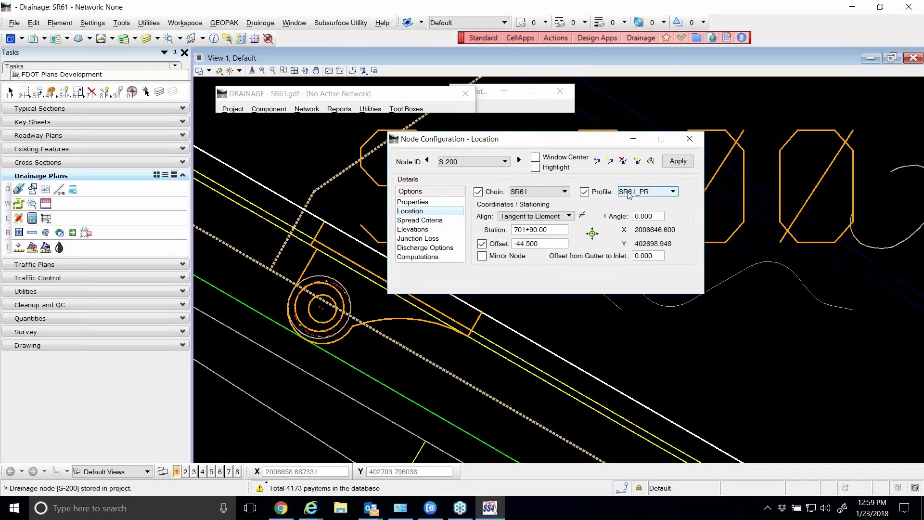
click(424, 221)
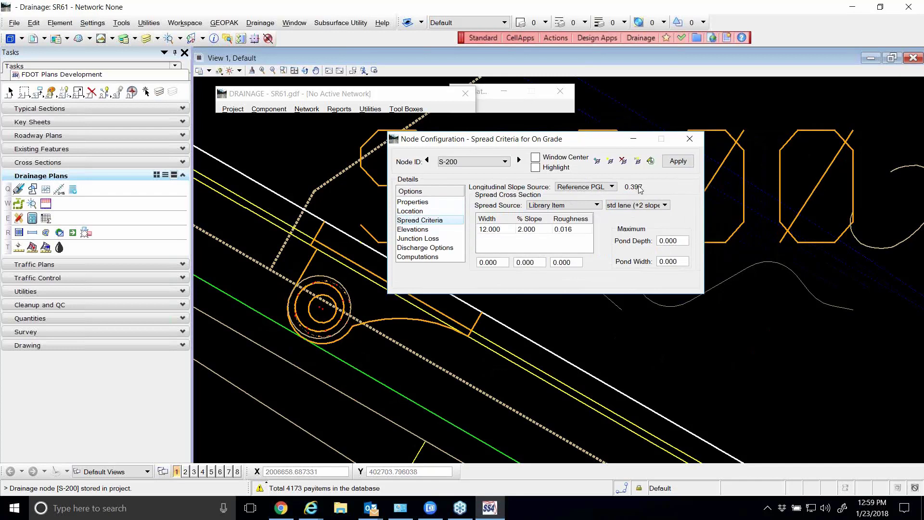
Set the maximum pond width of node S-200 to 7.5 in the spread criteria
click(497, 233)
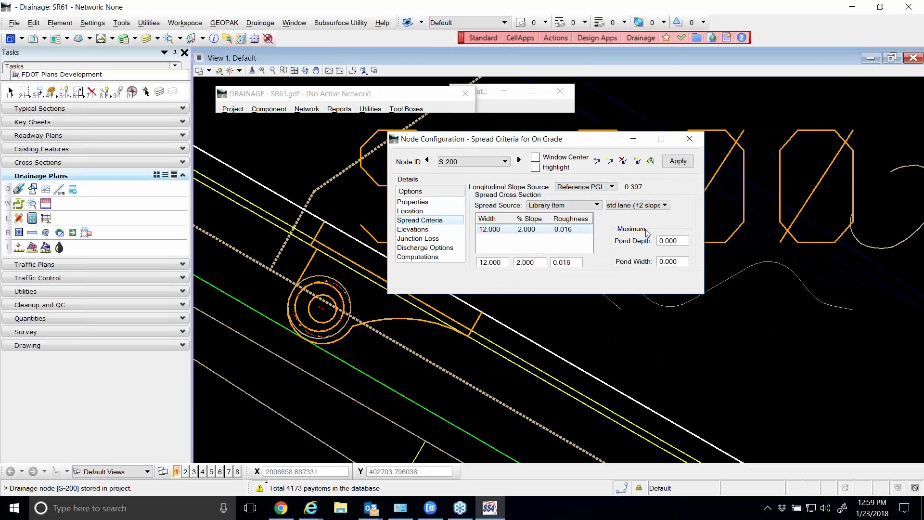
click(680, 263)
text(7)
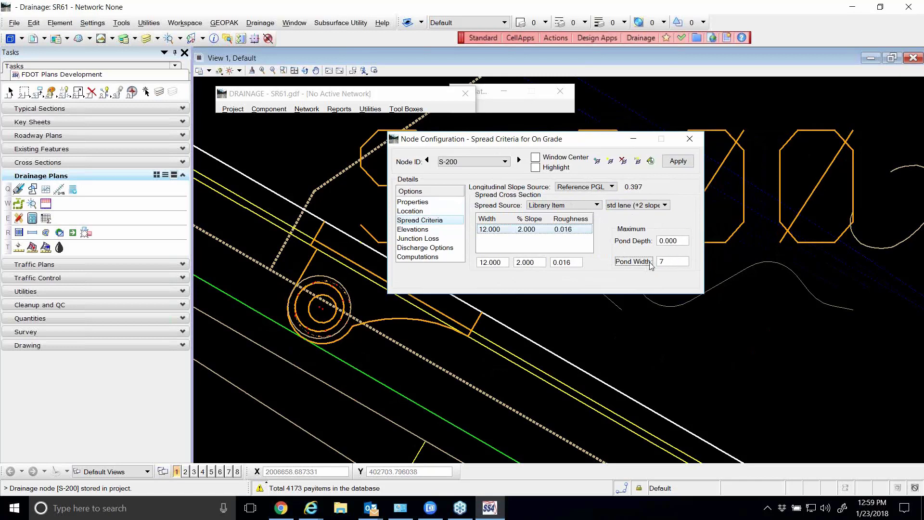
text(.5)
key(Tab)
key(shift+Tab)
drag(508, 142, 493, 141)
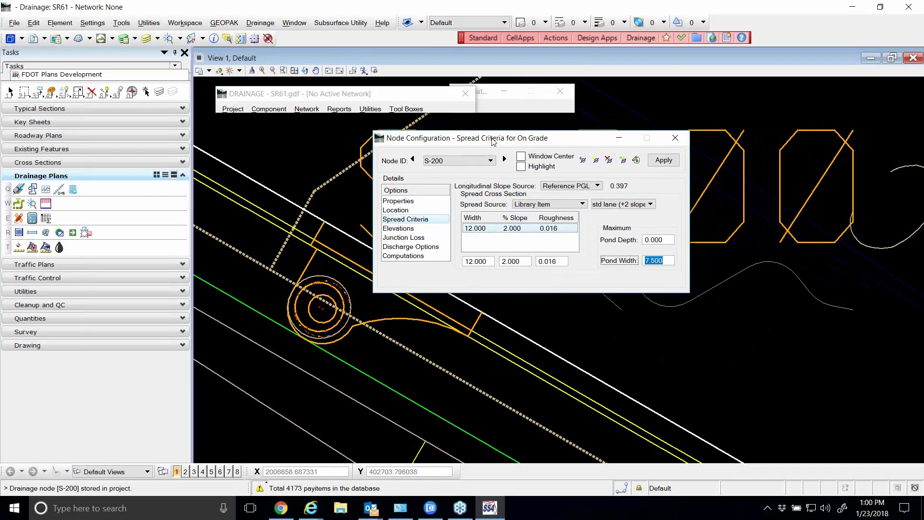
In node S-200's elevation settings, keep the elevation source as User Supplied and enter an elevation of 31.6
click(398, 230)
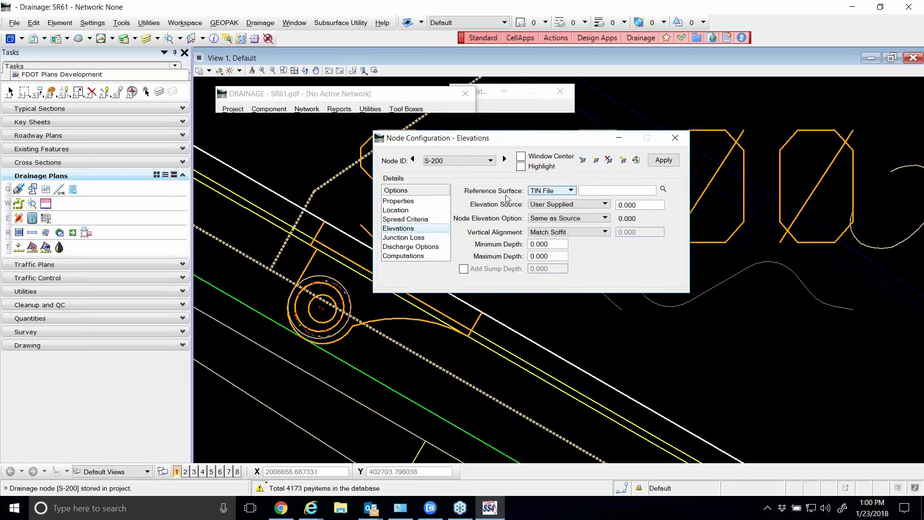
drag(545, 139, 520, 134)
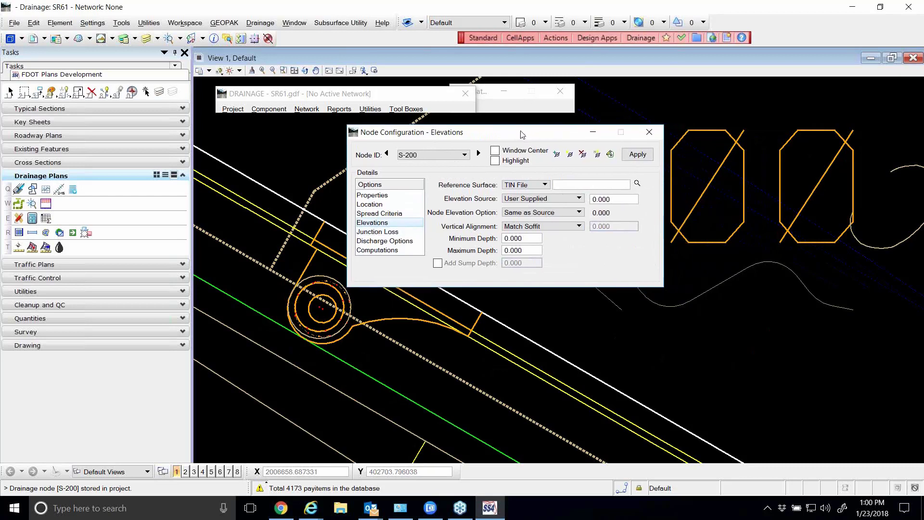
click(548, 201)
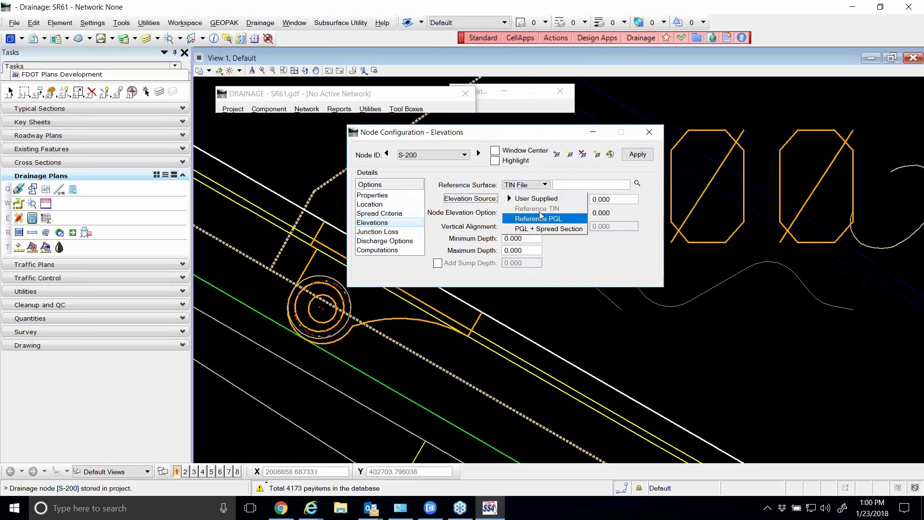
click(542, 199)
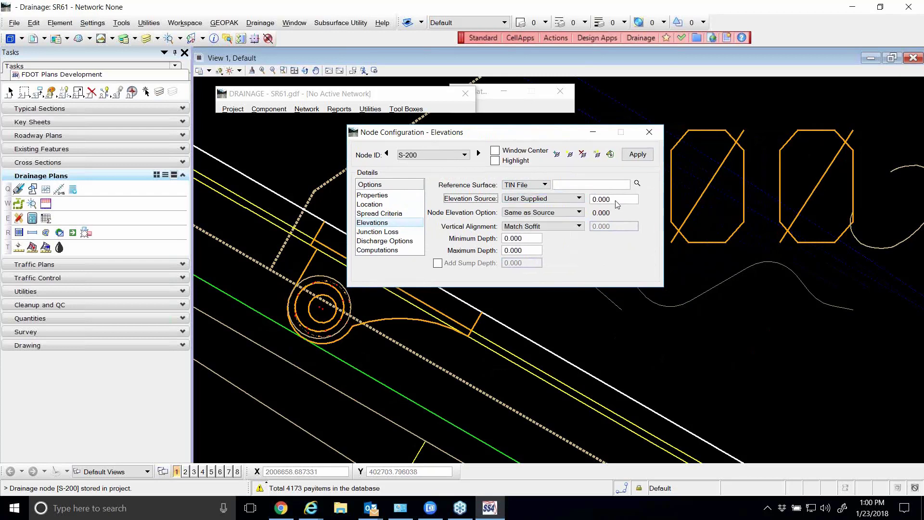
key(Tab)
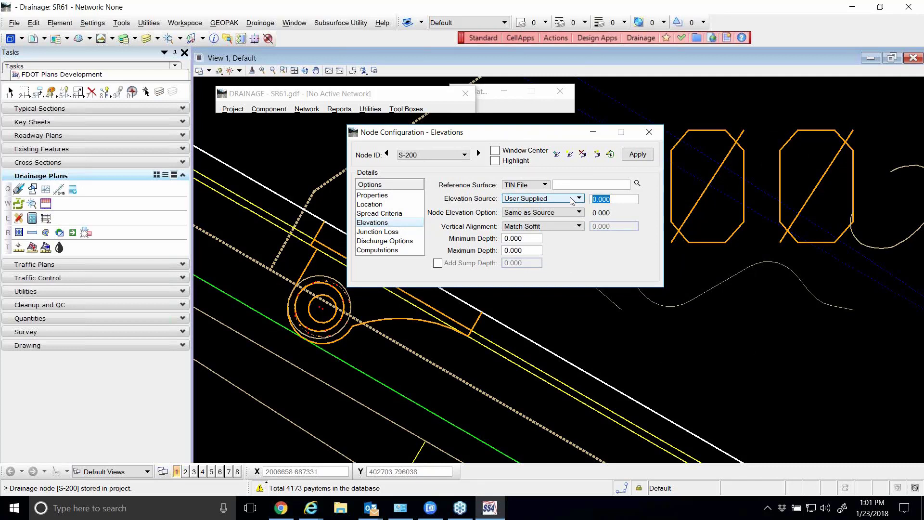
text(31.6)
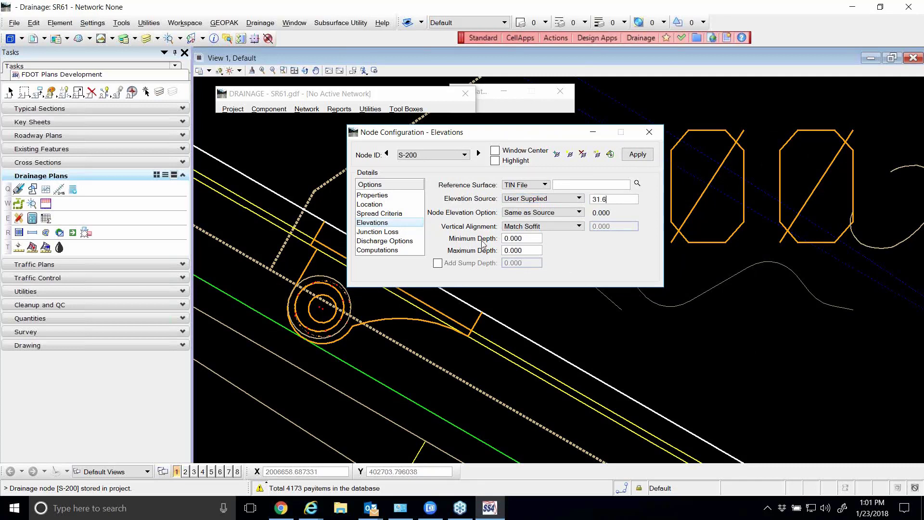
Choose Same as Source for the node elevation option and check the minimum and maximum depth values
click(558, 213)
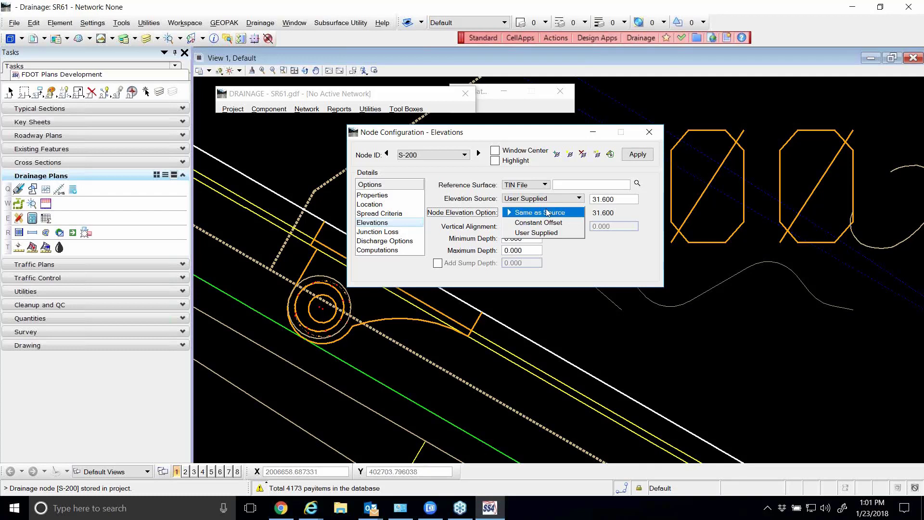
click(557, 212)
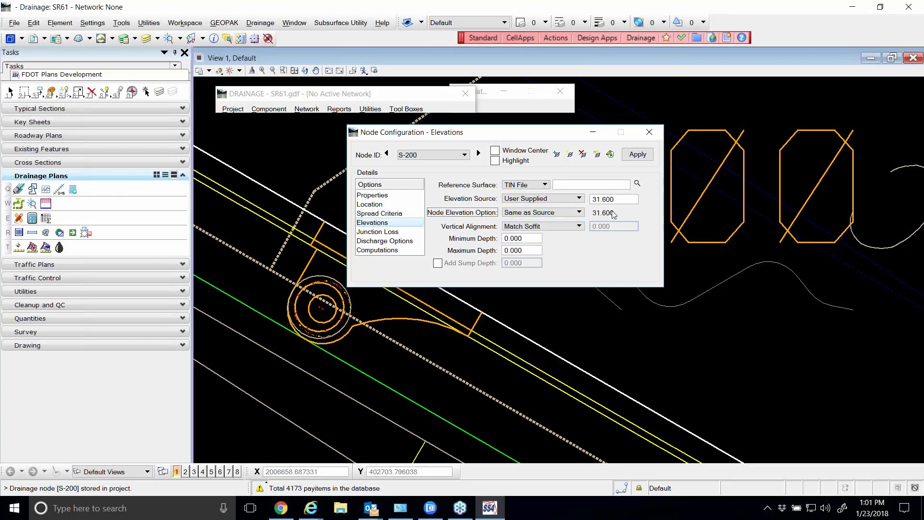
click(539, 239)
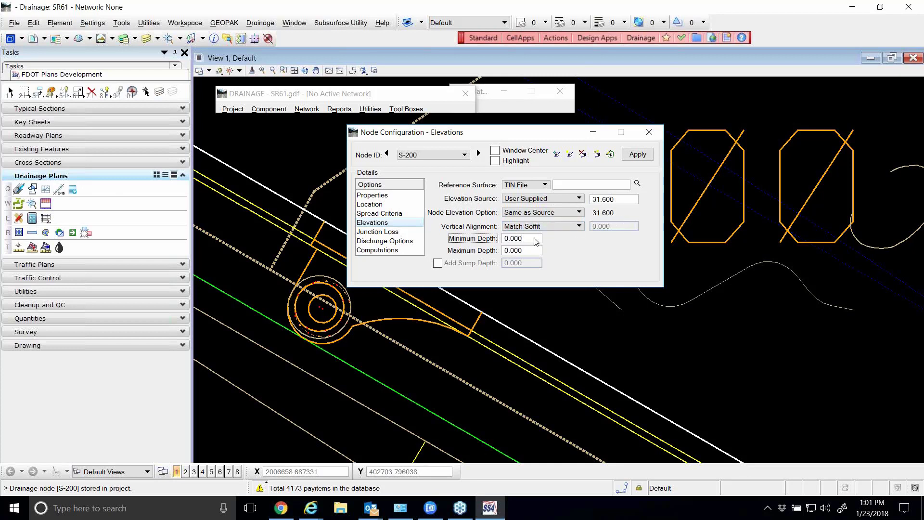
key(Tab)
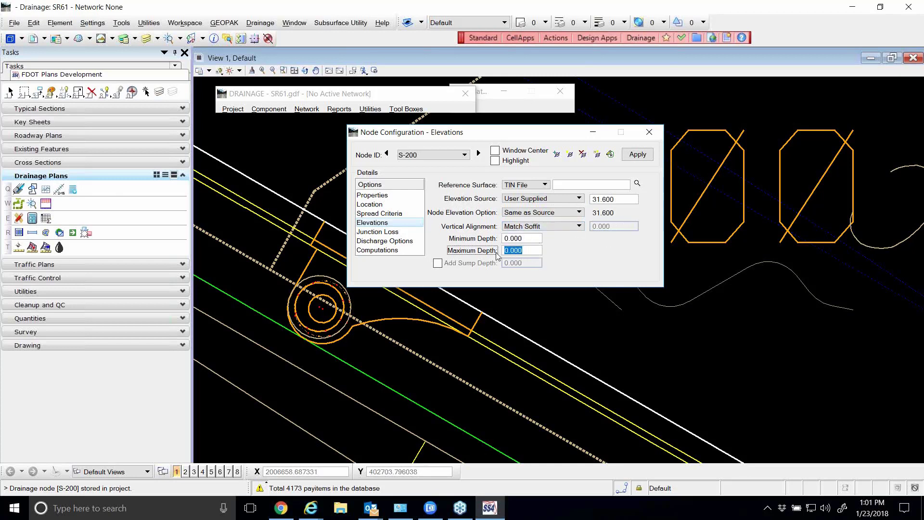
drag(489, 137, 484, 138)
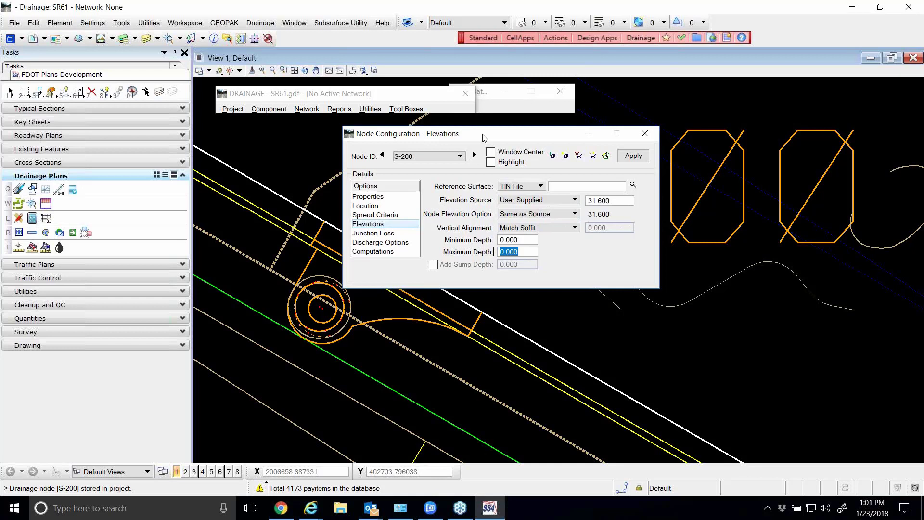
Set the junction loss method of node S-200 to None
click(377, 242)
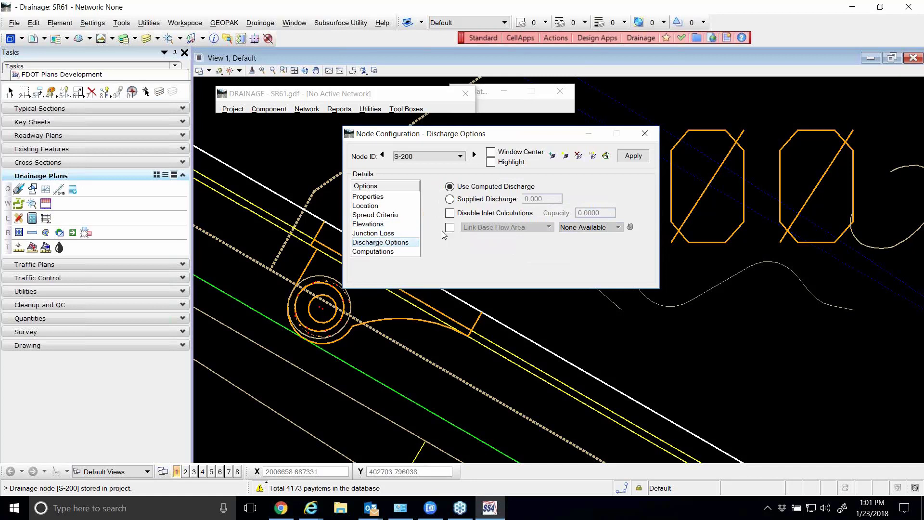
click(377, 234)
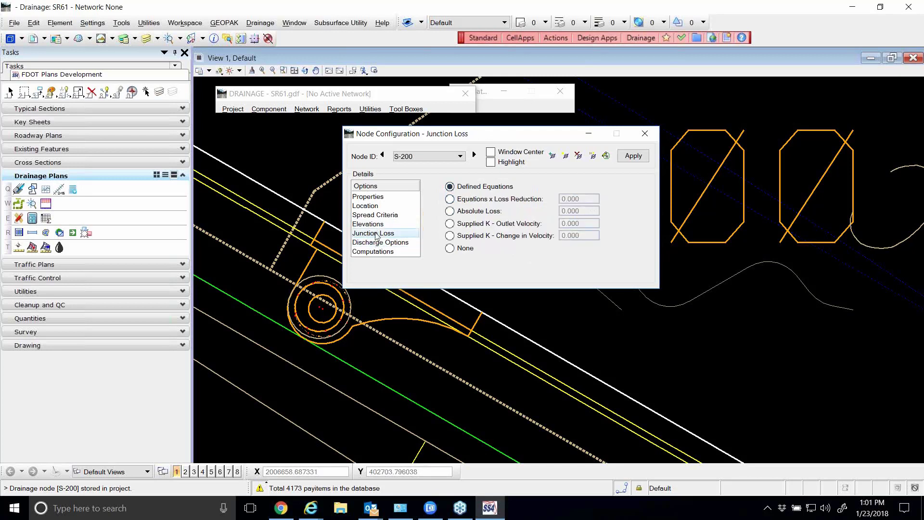
click(451, 252)
Check node S-200's computations, give it a supplied discharge of 0.1 in the discharge options, and apply the node
click(390, 243)
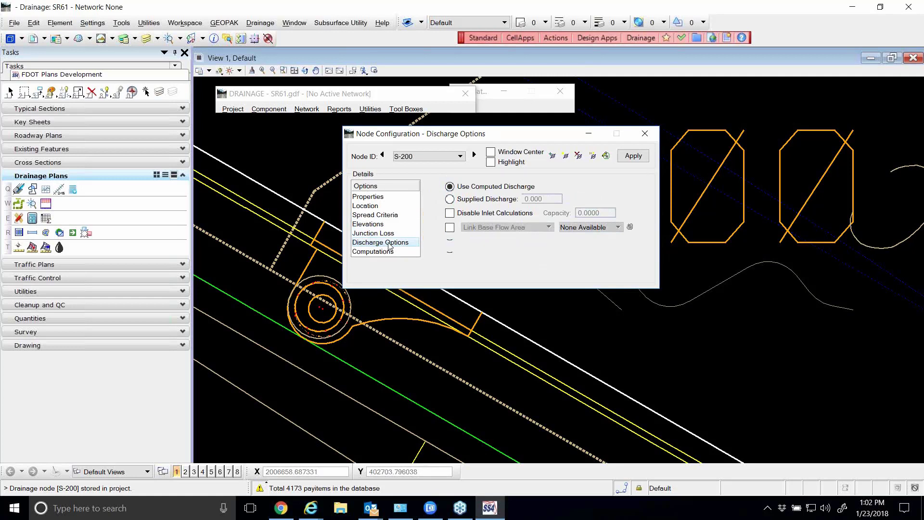
click(385, 252)
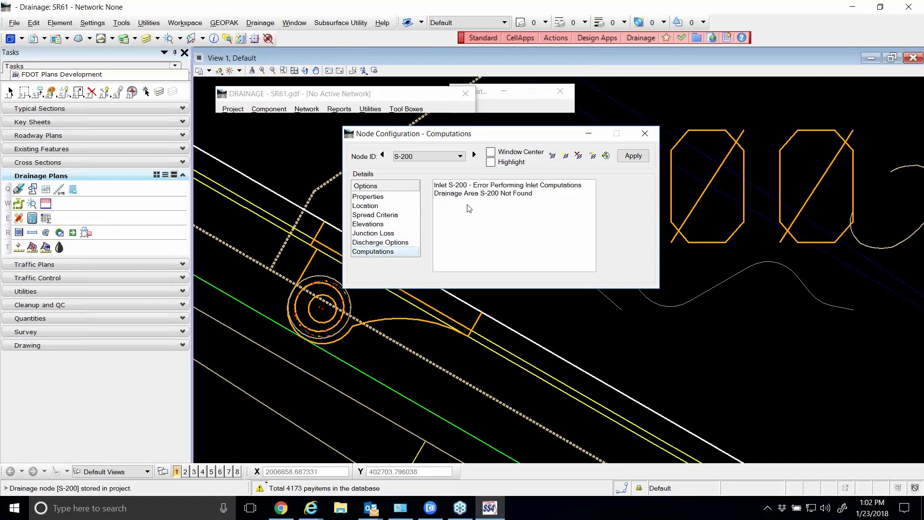
click(380, 242)
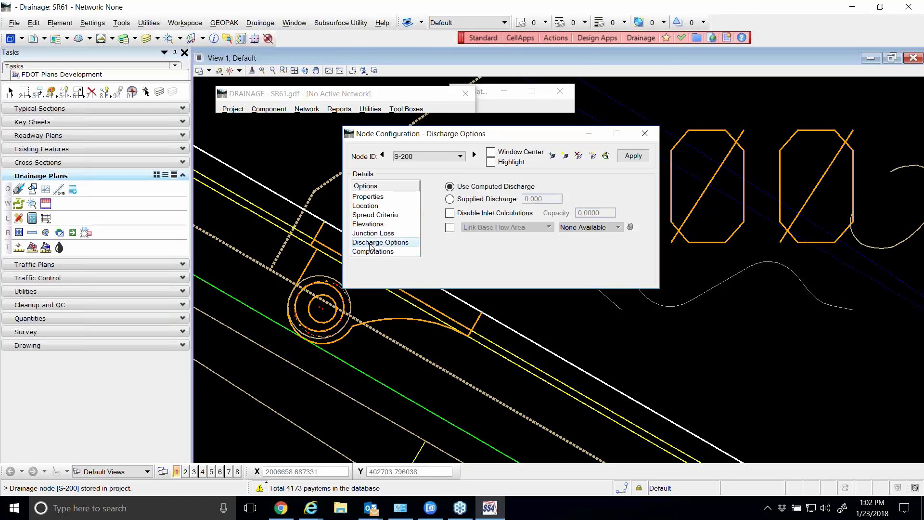
click(450, 200)
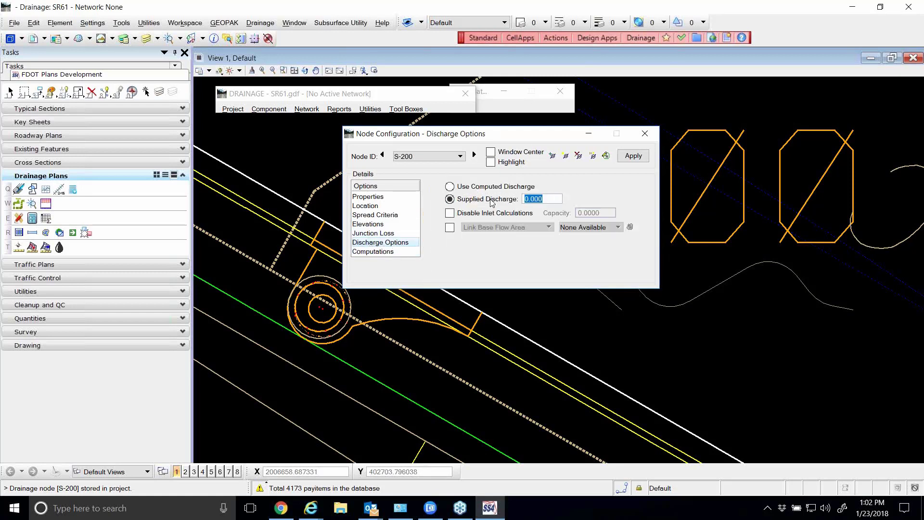
text(.1)
key(Tab)
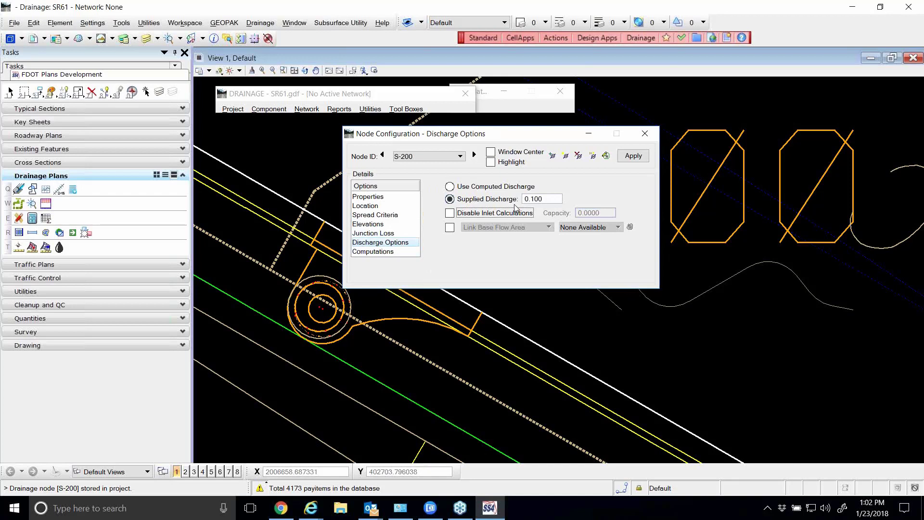
click(633, 157)
Show the wider project plan around node S-200 and bring up the node's property settings
drag(535, 142, 538, 195)
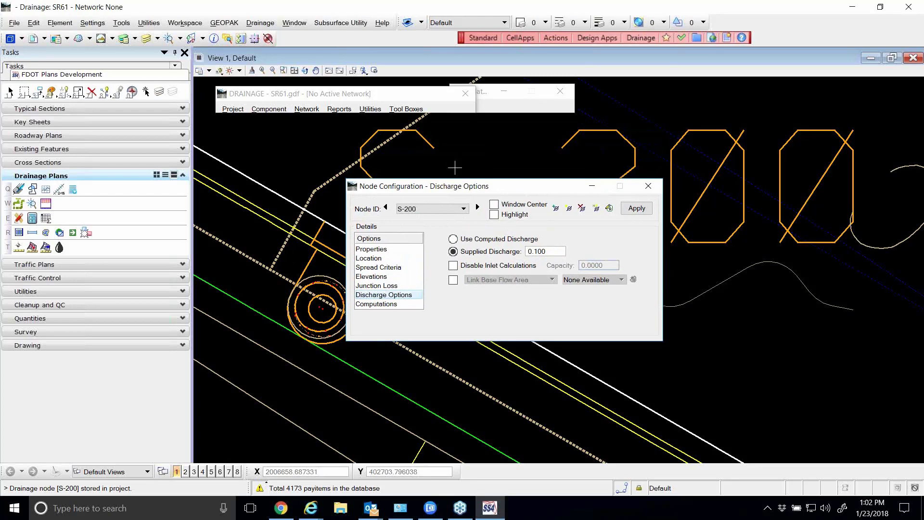
scroll(442, 165, down, 4)
scroll(442, 166, down, 5)
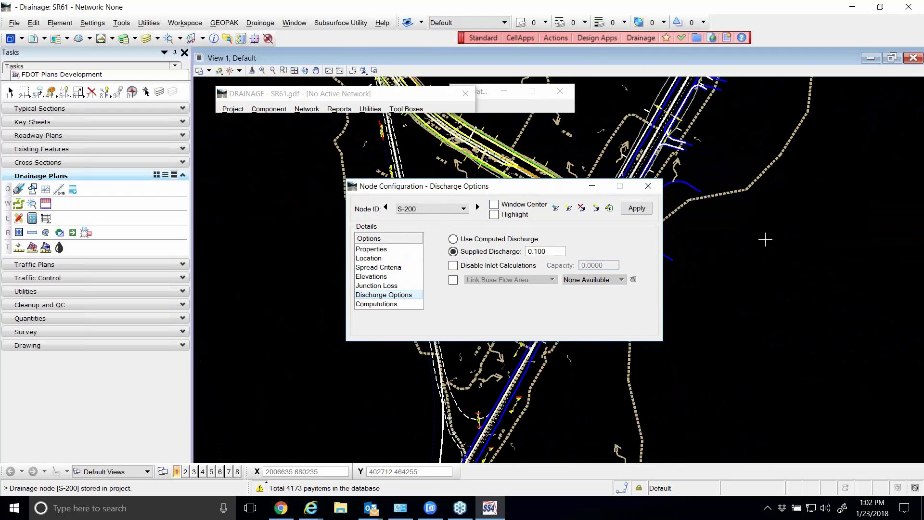
drag(523, 189, 443, 145)
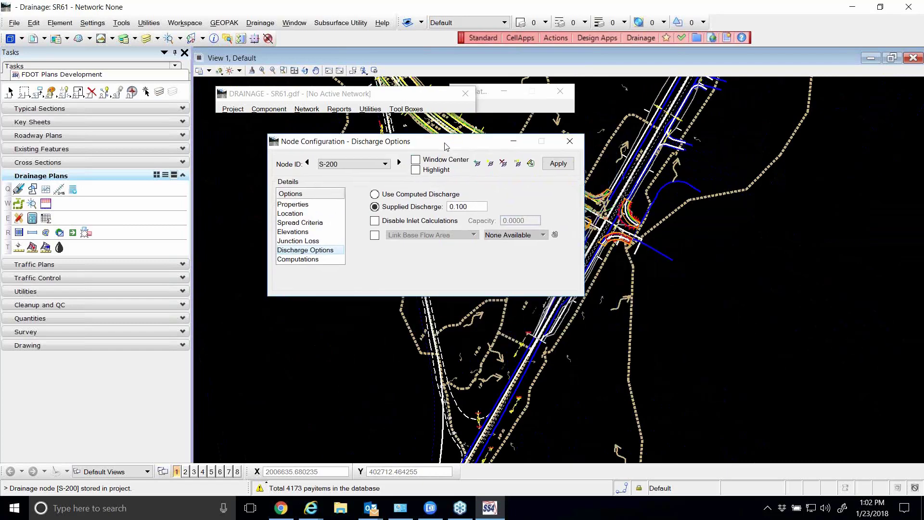
click(304, 206)
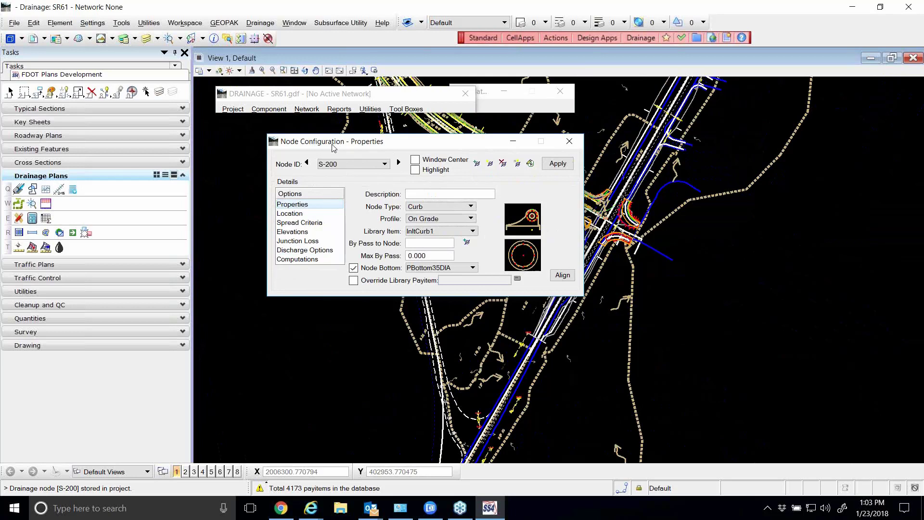
Create a new drainage area with ID S-200 for node S-200 through its area editing option
drag(332, 144, 304, 129)
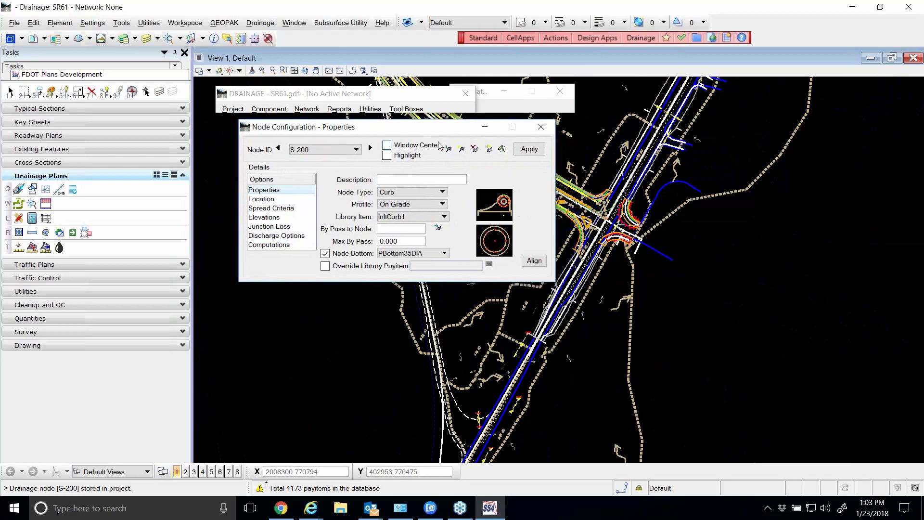
click(502, 150)
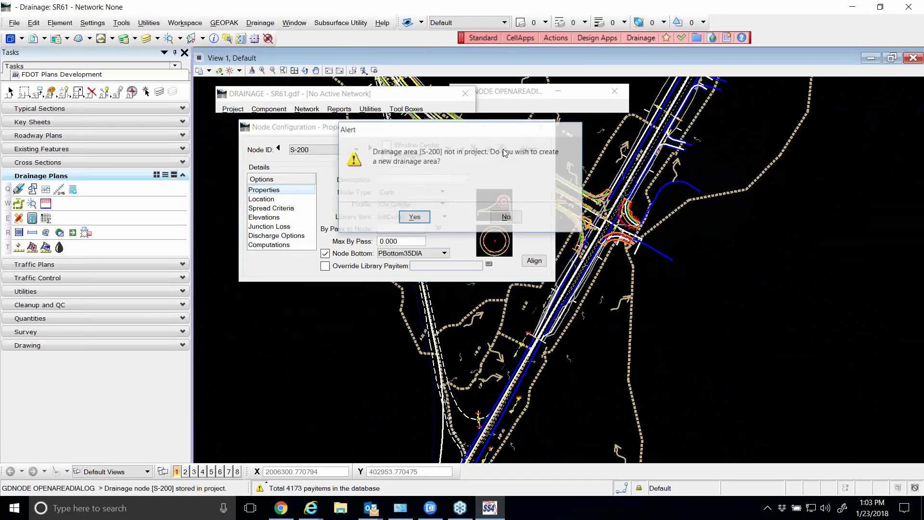
drag(494, 134, 580, 136)
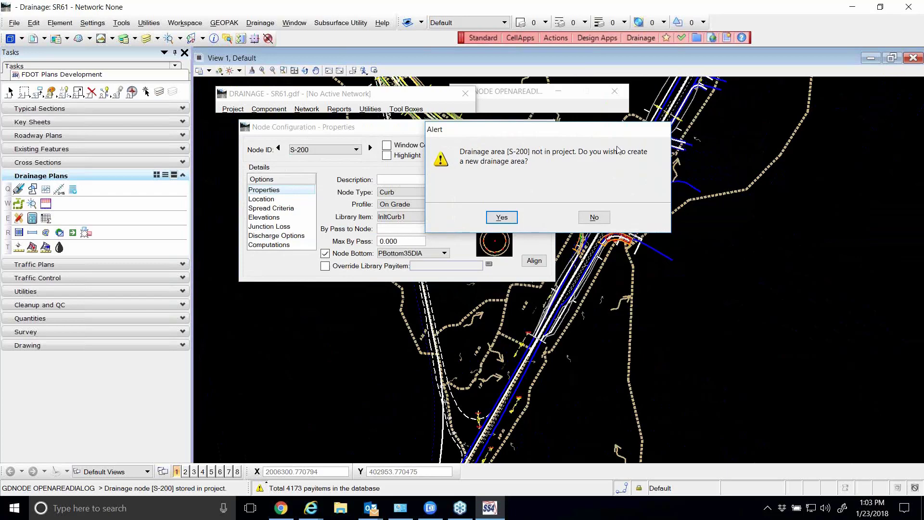
click(501, 218)
drag(453, 158, 490, 146)
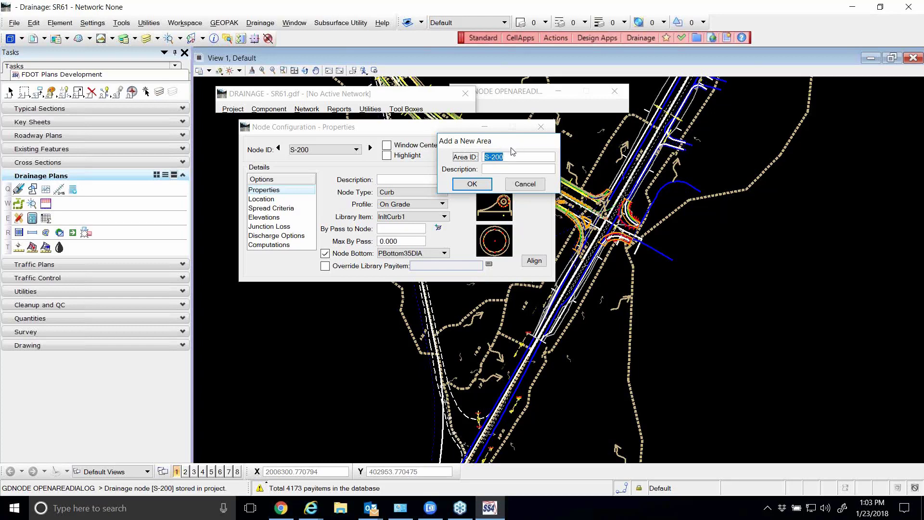
click(472, 184)
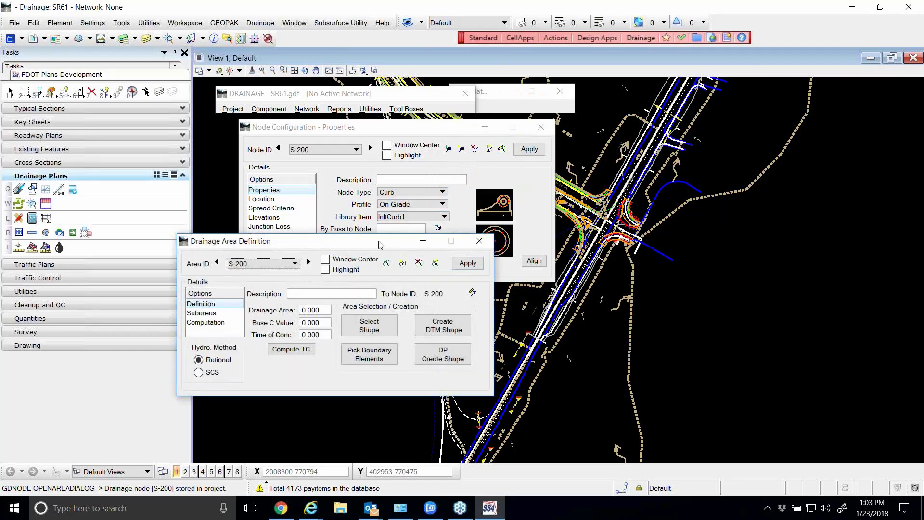
Minimize the node configuration window and reposition the drainage area definition window to clear the plan east of the roadway
drag(380, 245, 536, 137)
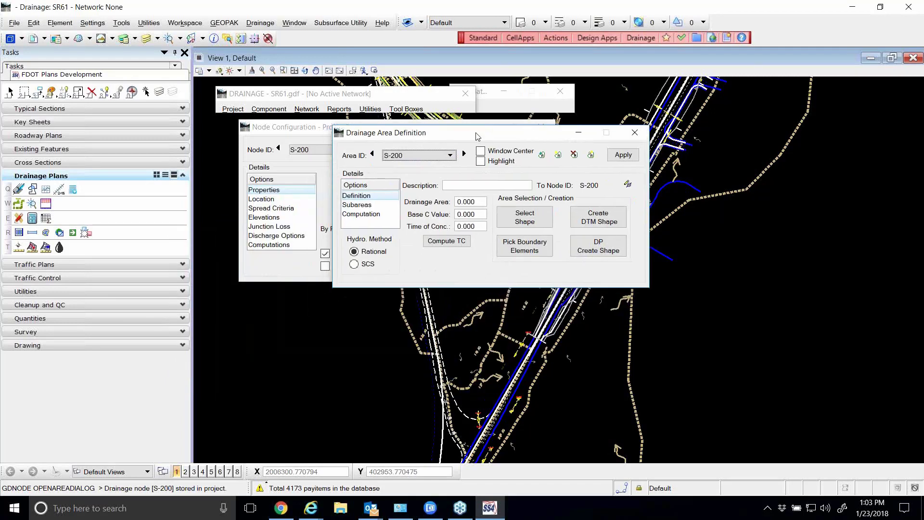
drag(316, 128, 309, 131)
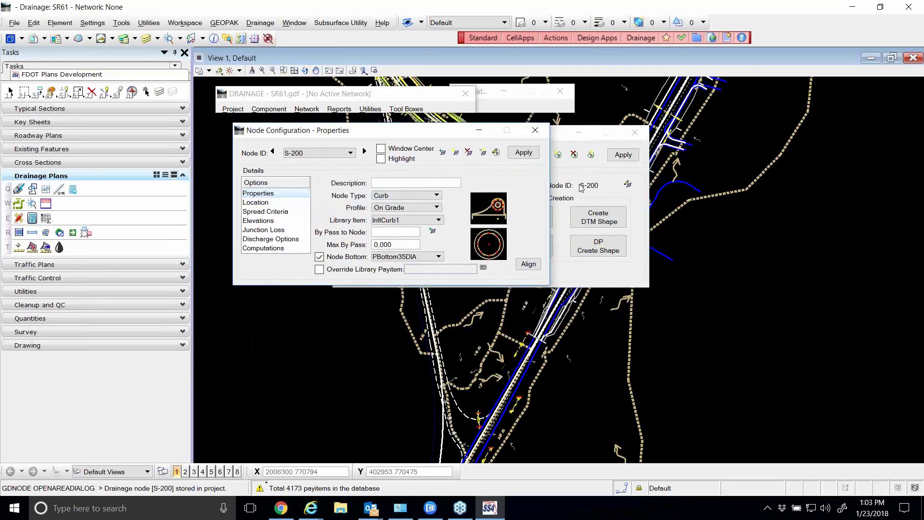
drag(564, 137, 608, 137)
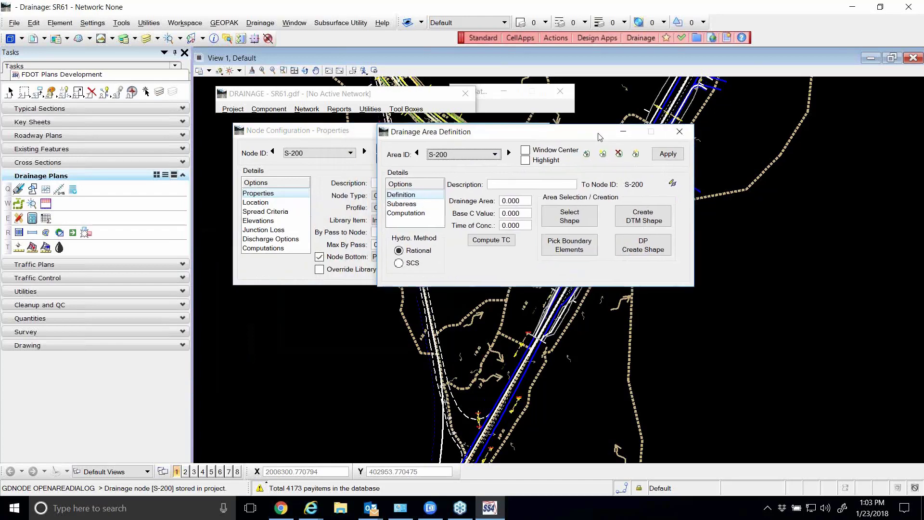
click(339, 132)
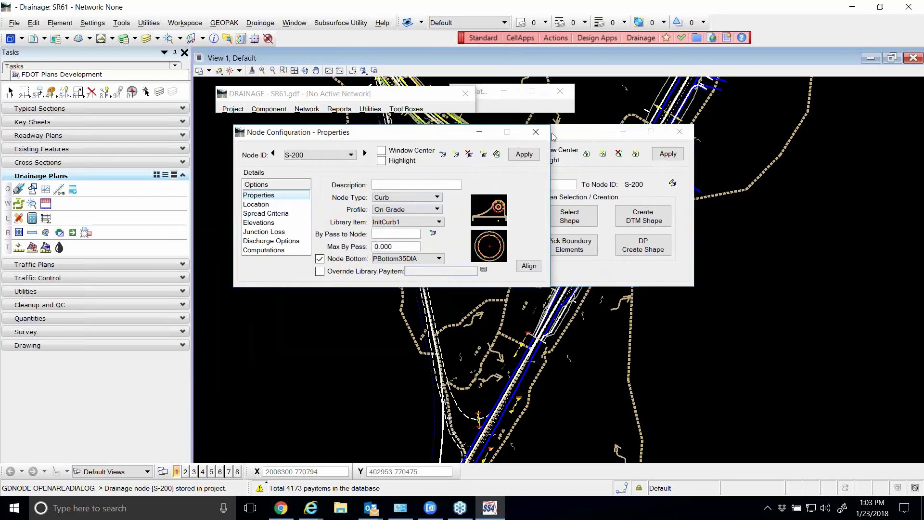
click(478, 132)
drag(507, 140, 422, 134)
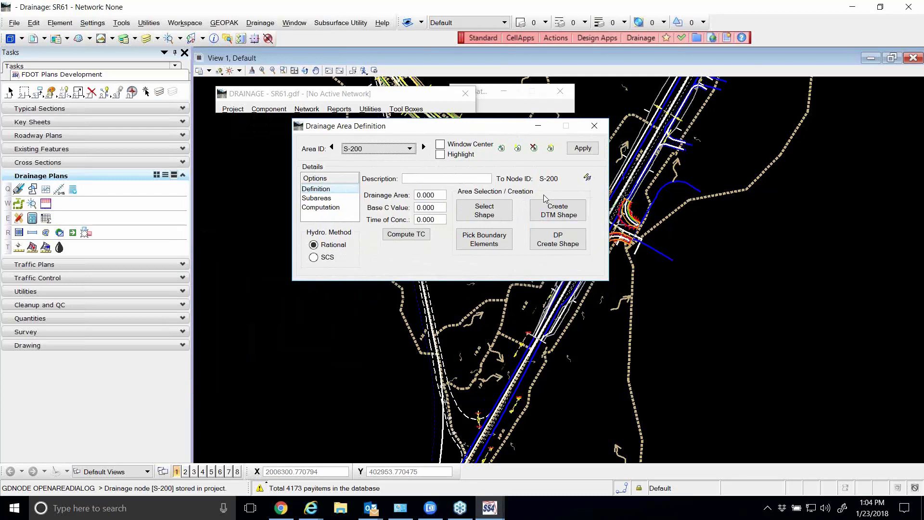
drag(469, 132, 402, 145)
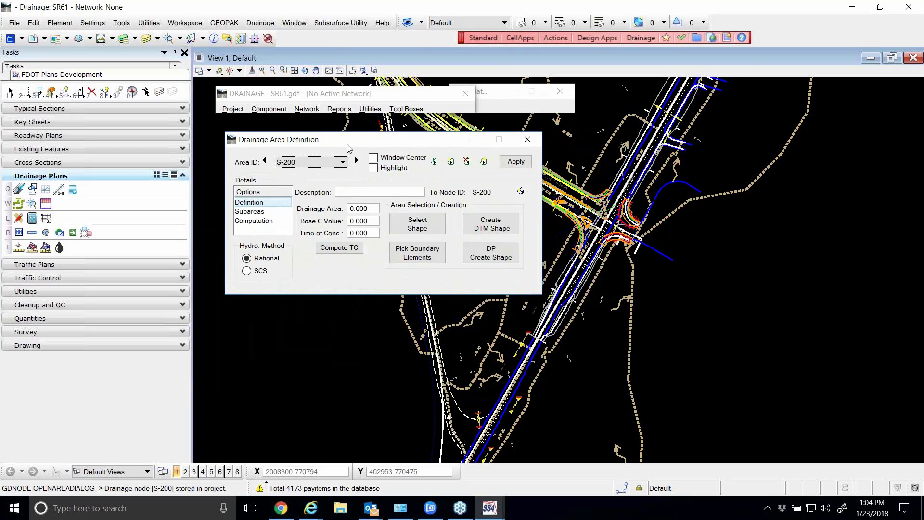
drag(350, 146, 348, 149)
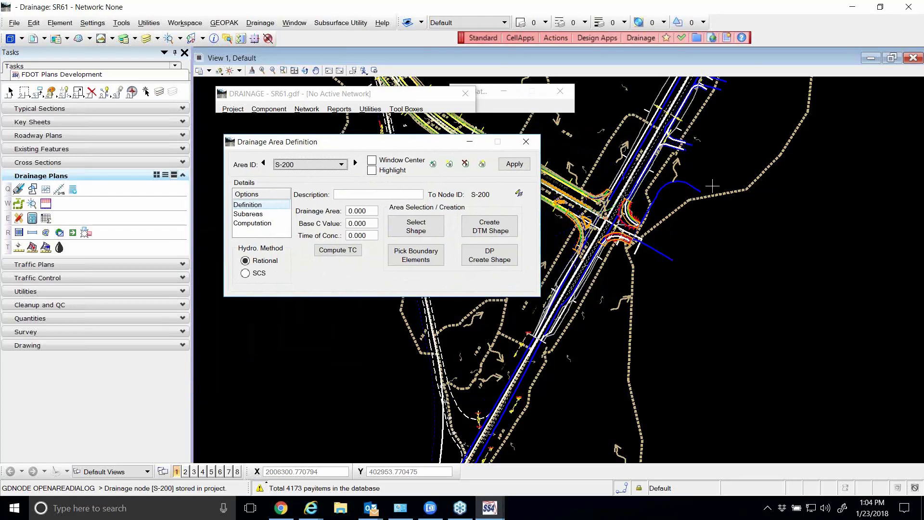
Set the active level to DrainDivides00 for drawing the drainage boundary
click(9, 91)
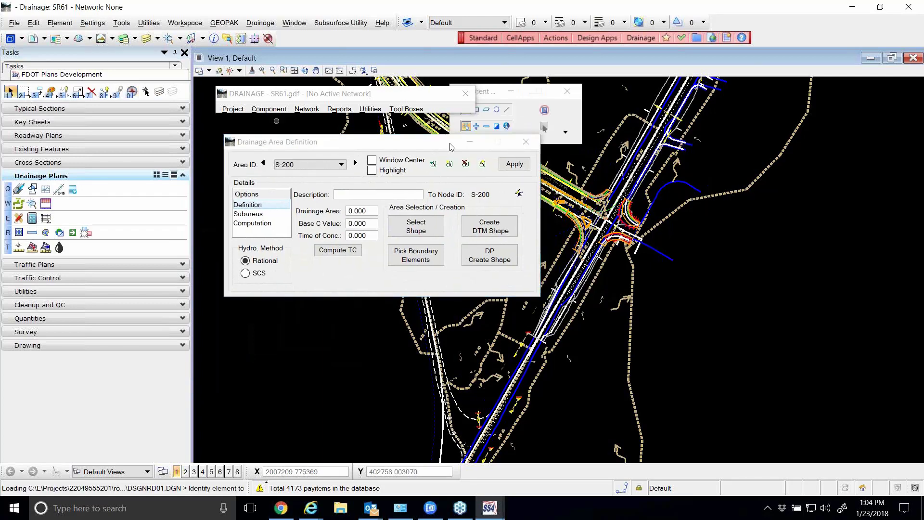
scroll(720, 198, up, 1)
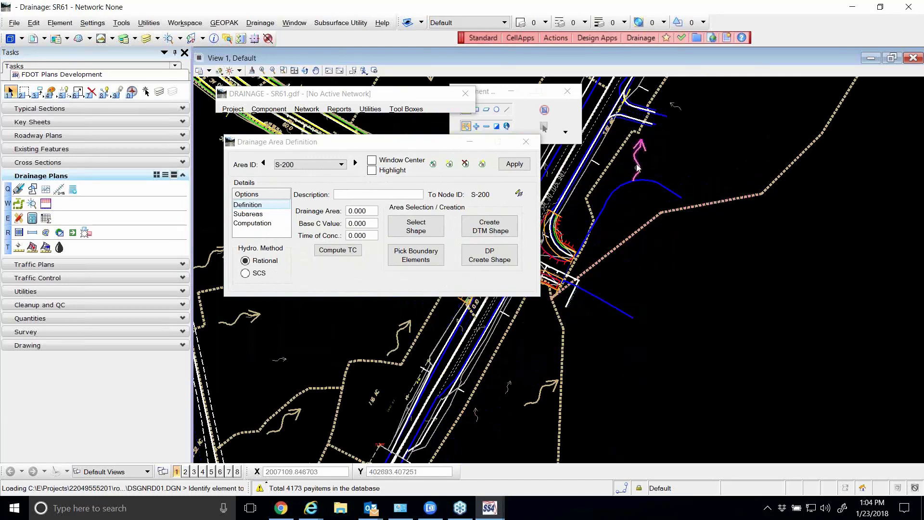
scroll(644, 160, down, 2)
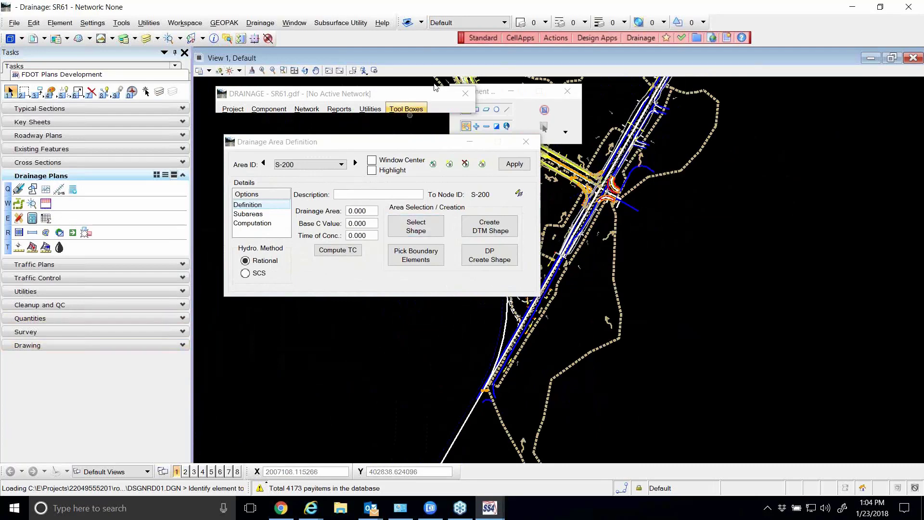
click(456, 22)
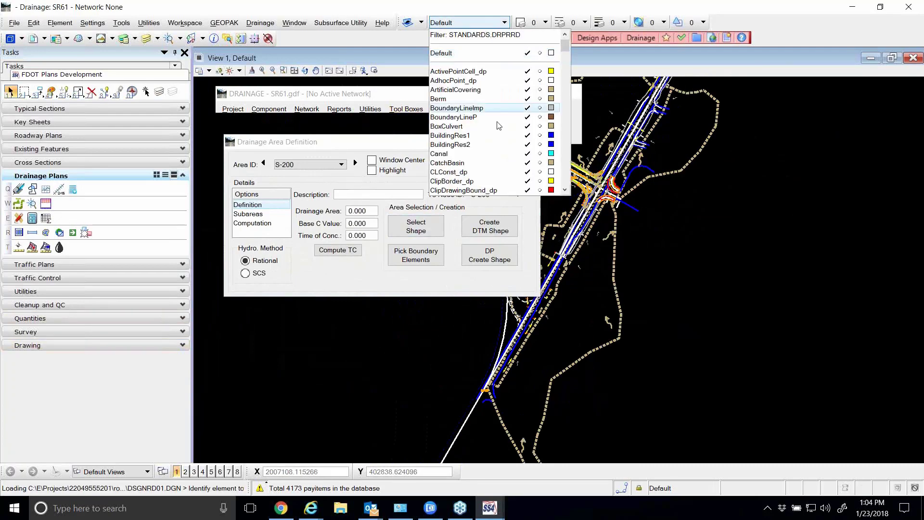
scroll(493, 123, down, 5)
scroll(493, 122, down, 6)
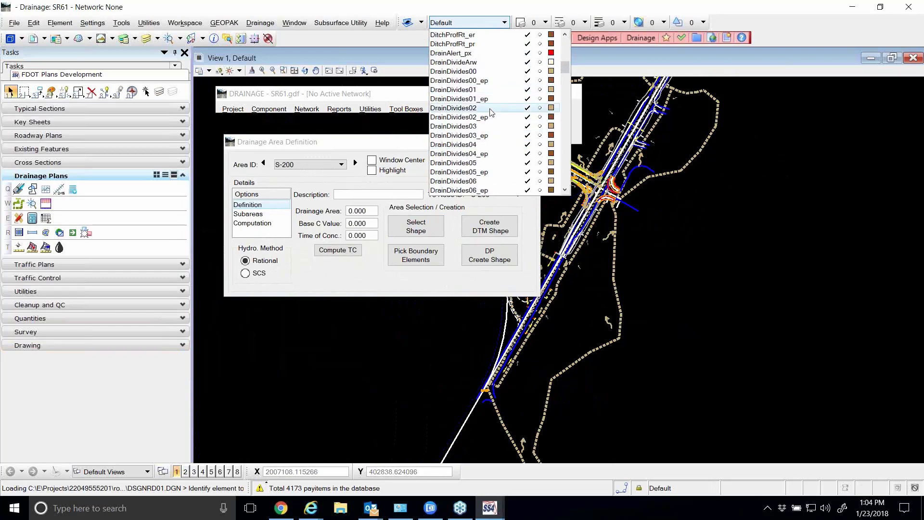
click(476, 72)
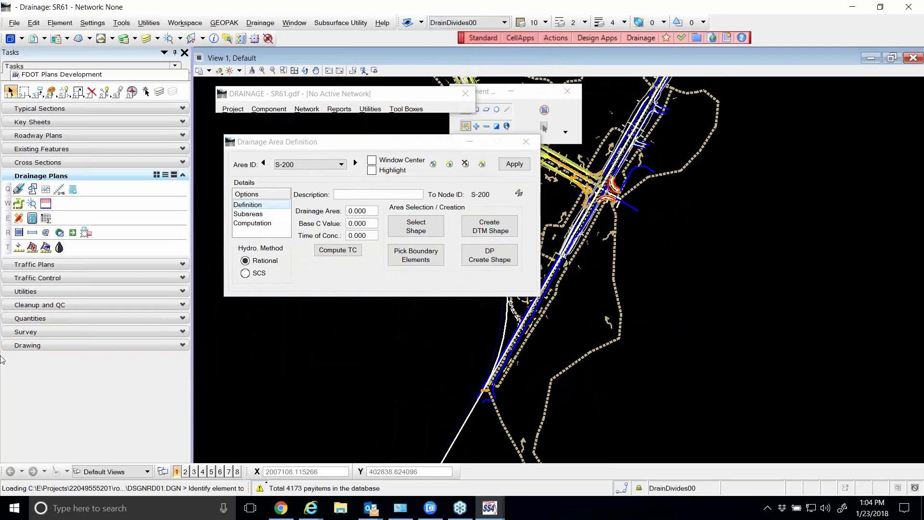
Draw a closed four-sided shape in the empty area east of the roadway, with its first side about 537 long
click(41, 345)
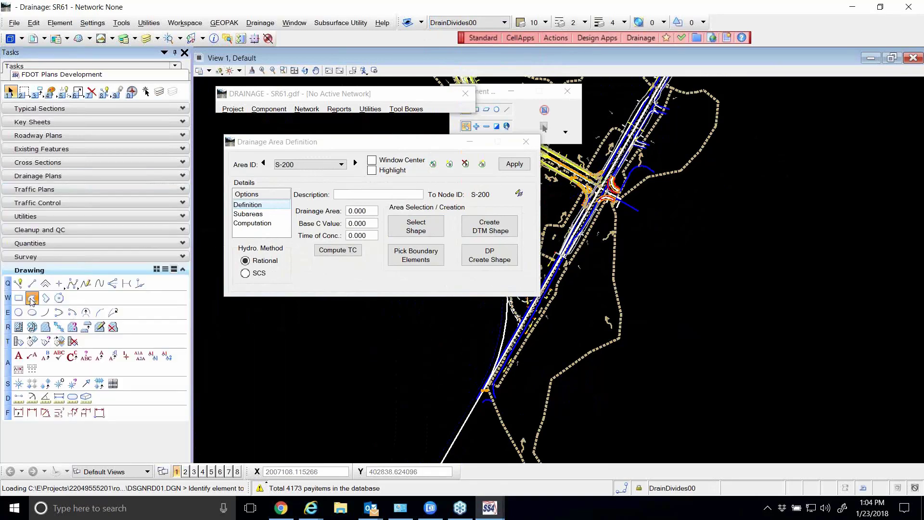
click(32, 298)
click(720, 218)
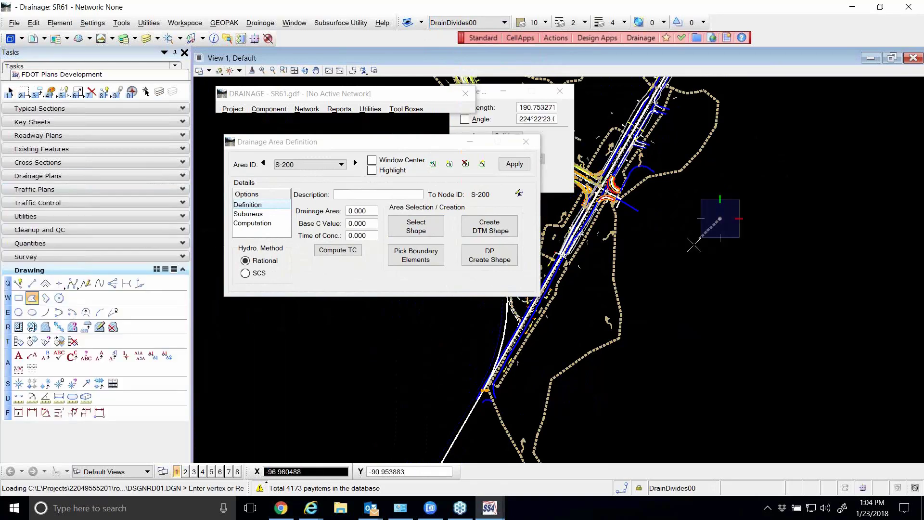
click(673, 290)
click(759, 318)
click(801, 232)
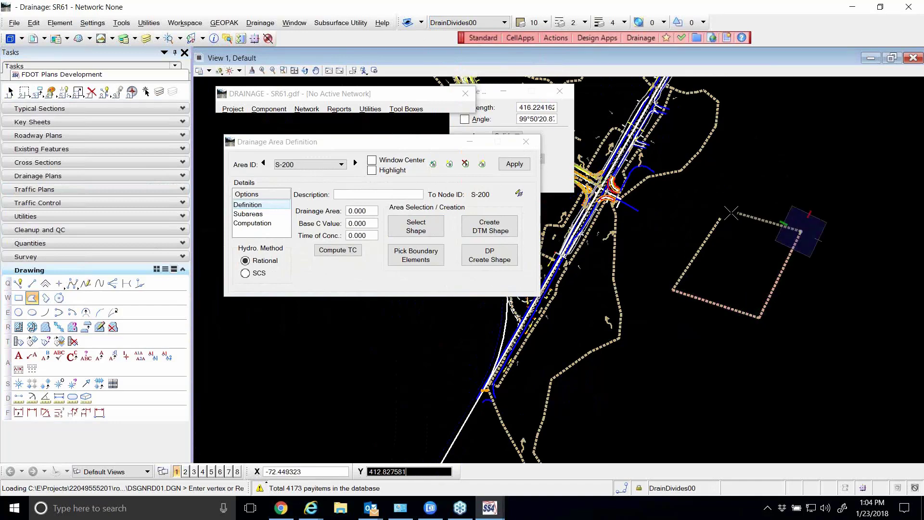
click(722, 219)
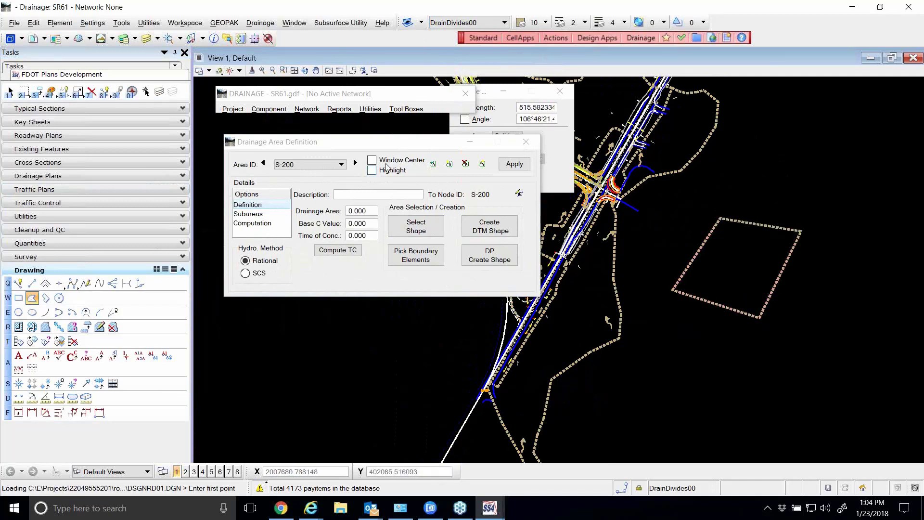
Set drainage area S-200's time of concentration to 10 and its base C value to 0.95
drag(380, 144, 381, 128)
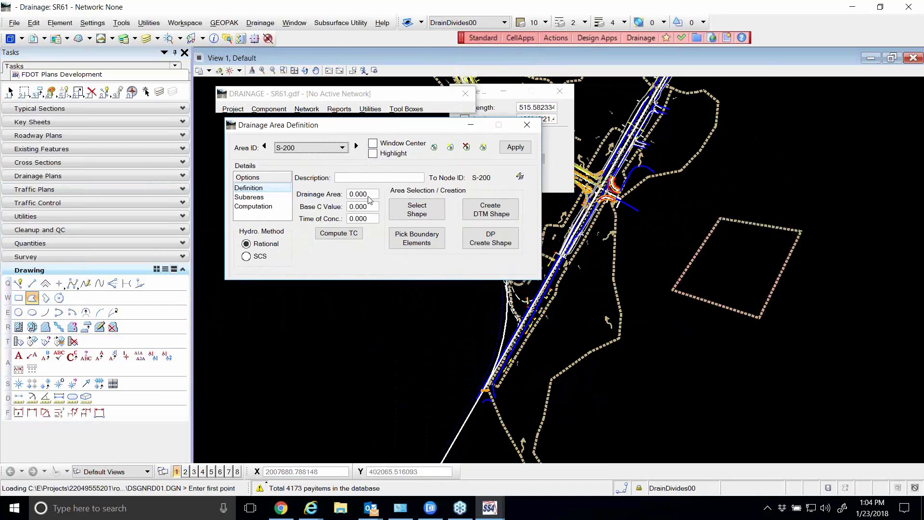
drag(370, 219, 342, 222)
text(1)
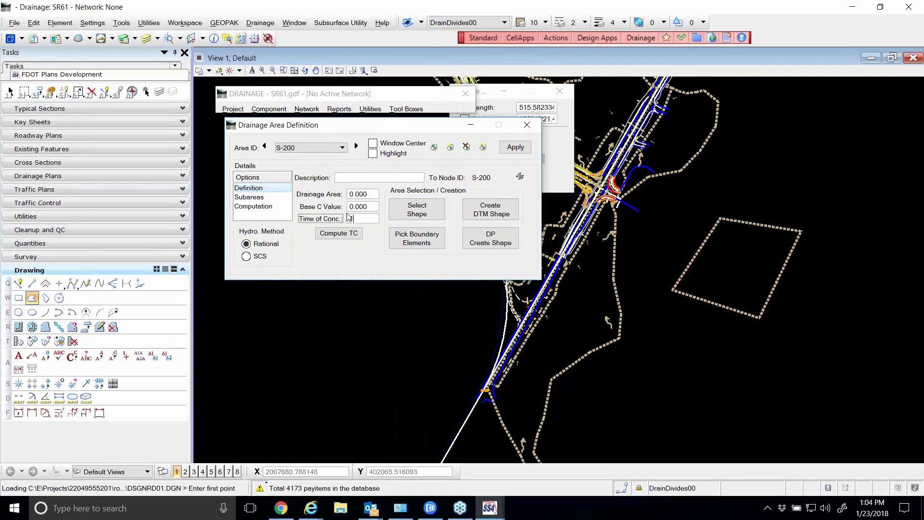
text(0)
key(Tab)
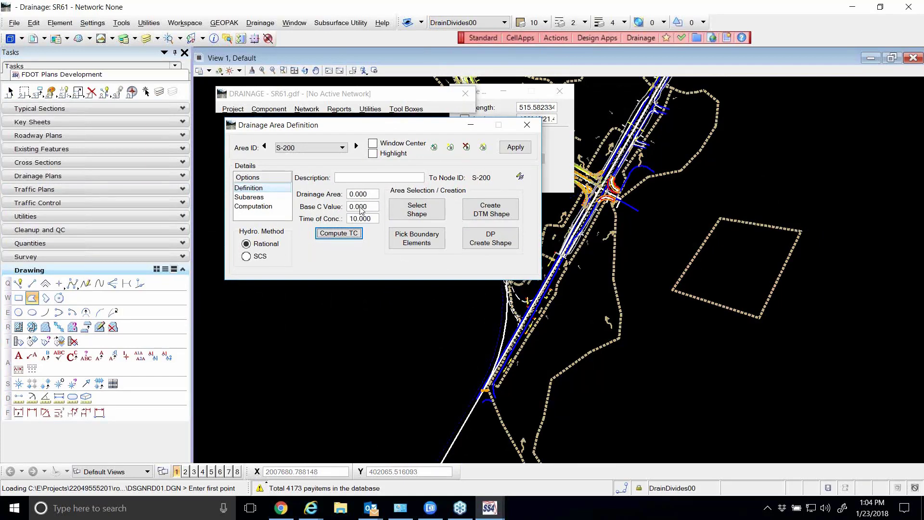
drag(371, 208, 330, 205)
text(.)
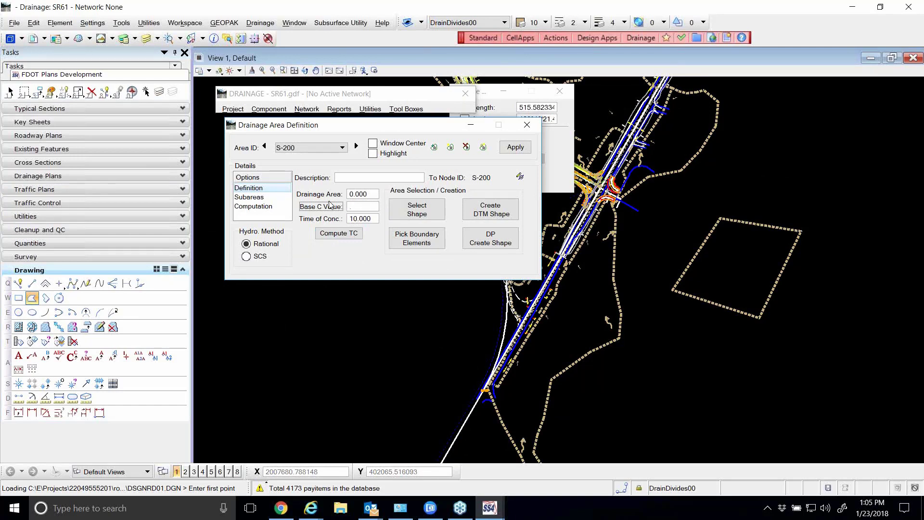
text(95)
key(Tab)
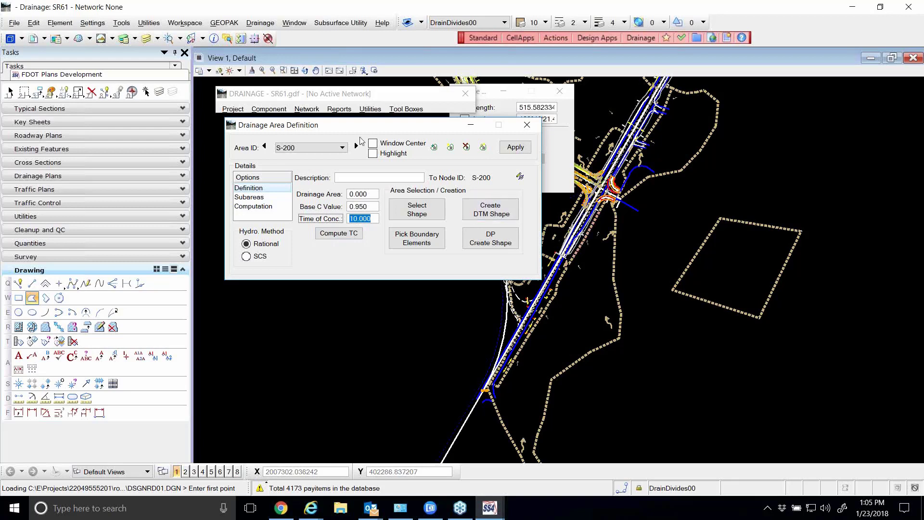
Check the runoff coefficients of the FDOT standard land use items in the drainage library
click(233, 109)
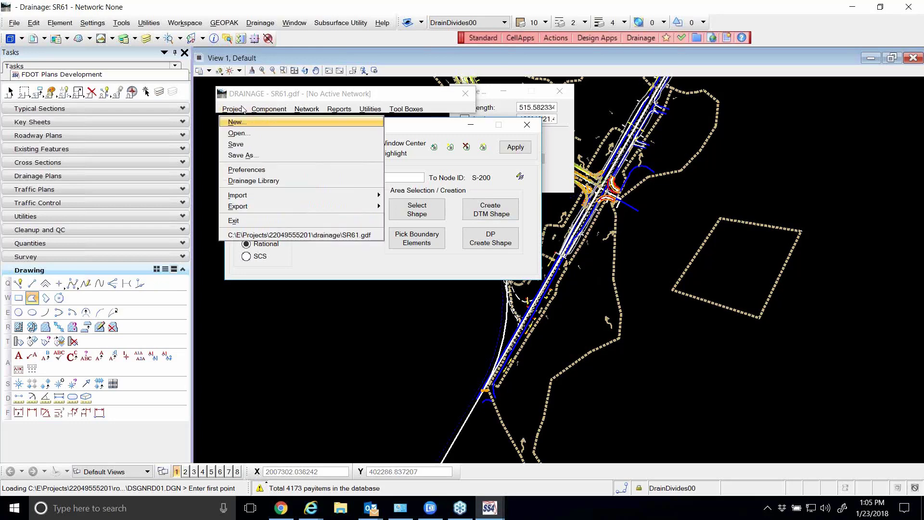
click(259, 181)
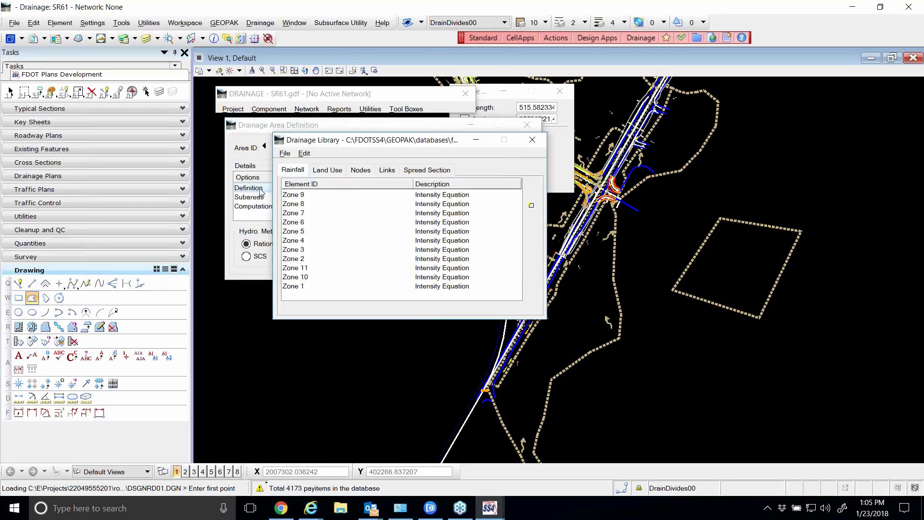
click(327, 170)
click(328, 195)
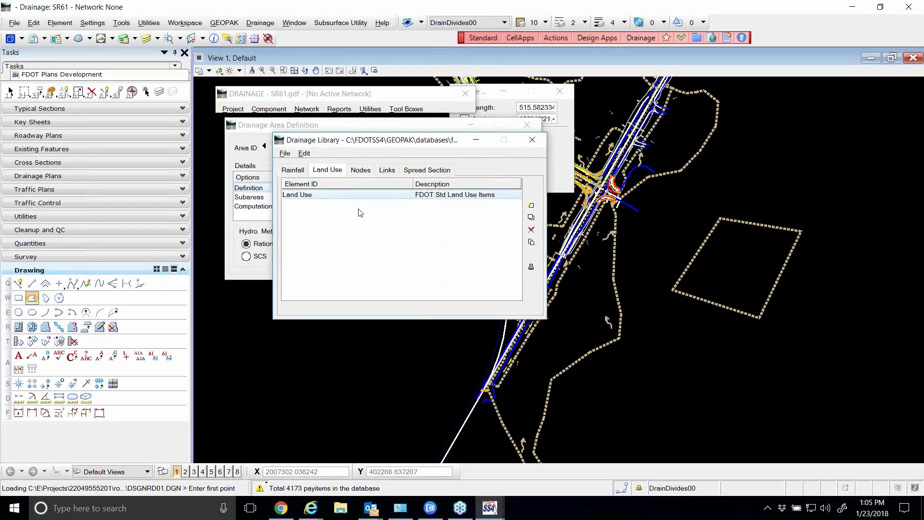
click(531, 217)
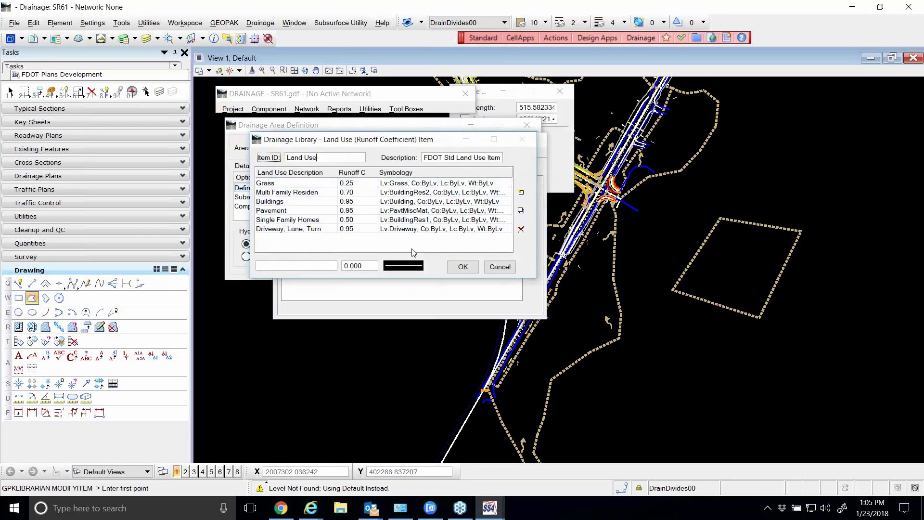
click(499, 267)
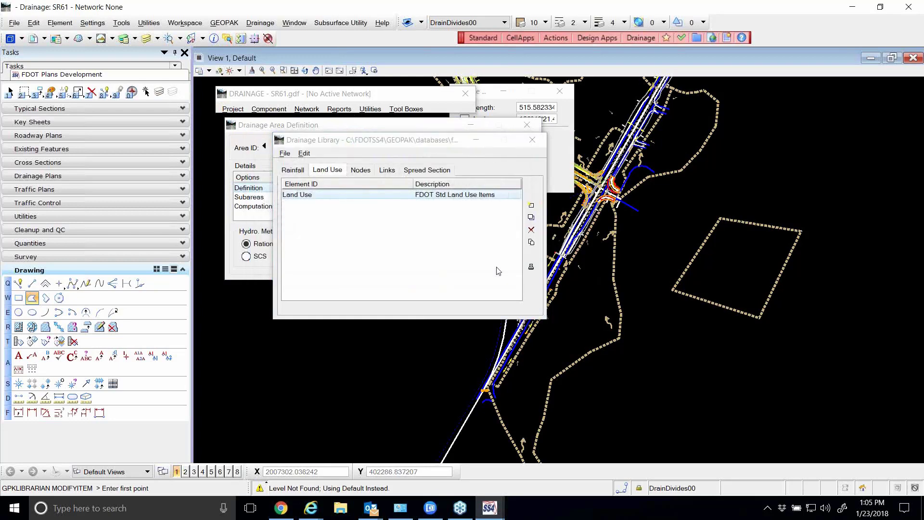
click(533, 140)
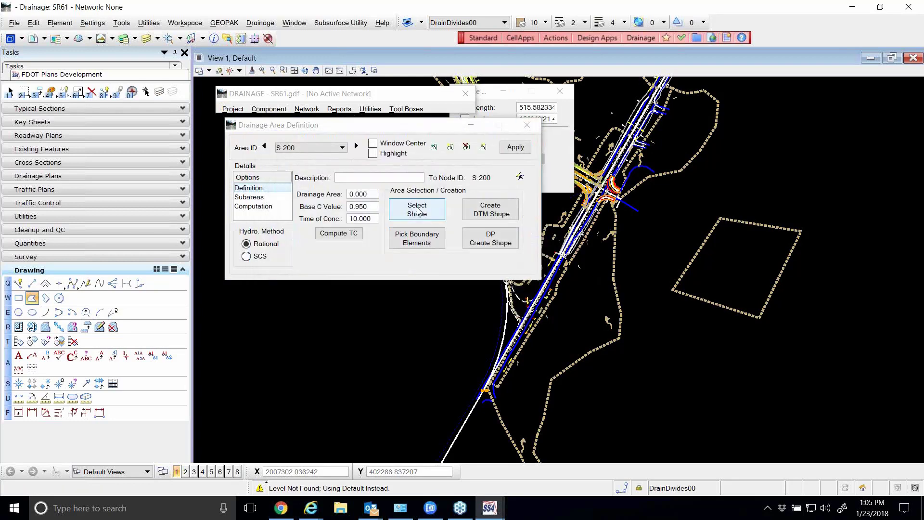
Assign the four-sided shape east of the roadway as the boundary of drainage area S-200
click(417, 211)
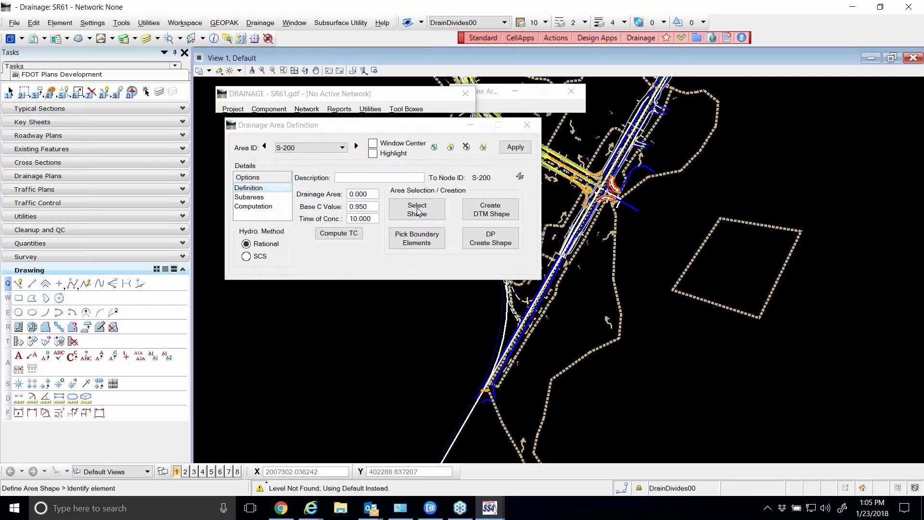
click(761, 223)
click(745, 258)
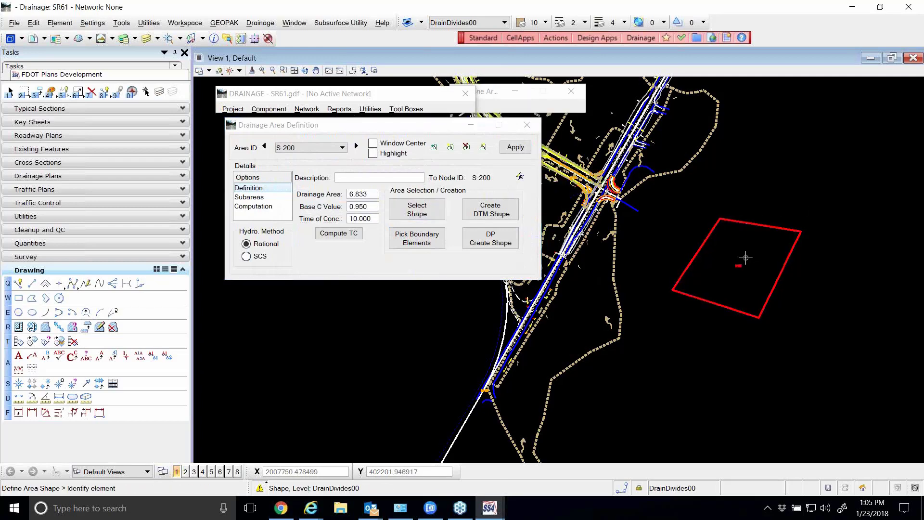
Compute the discharge of drainage area S-200
scroll(744, 260, up, 3)
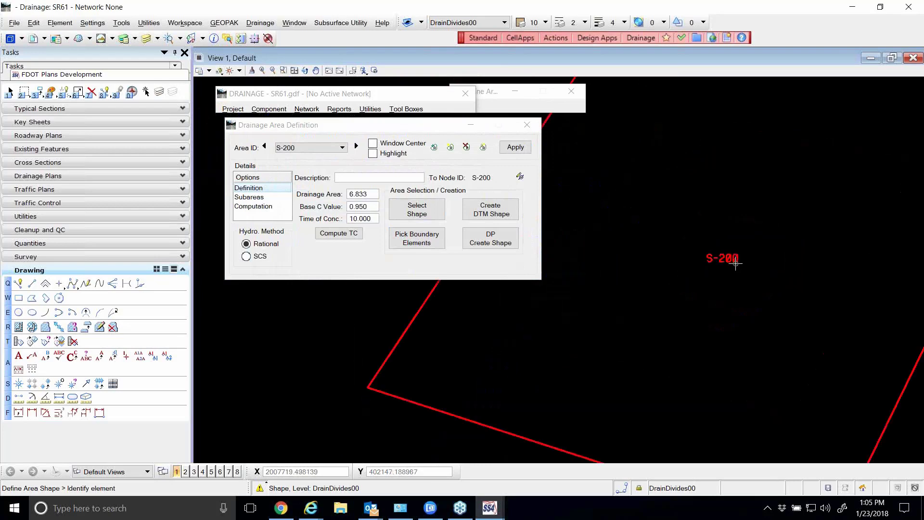
scroll(738, 267, down, 2)
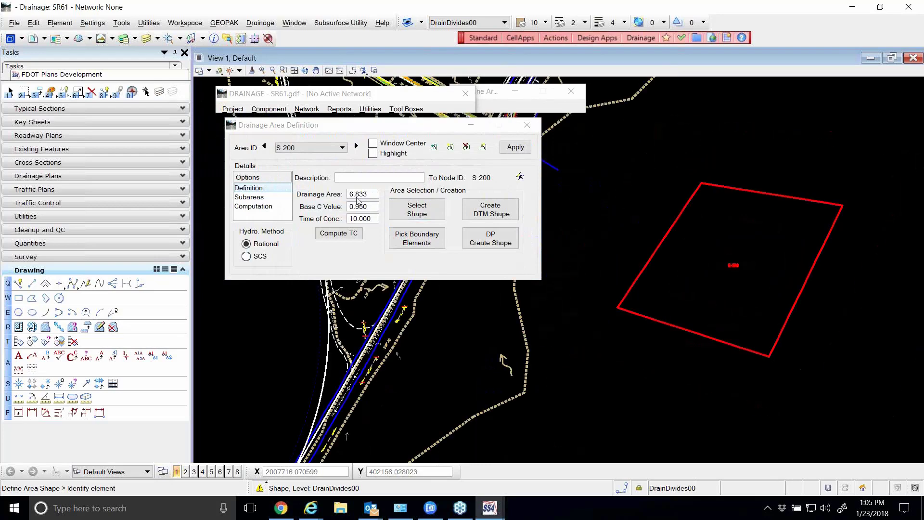
click(255, 207)
click(505, 193)
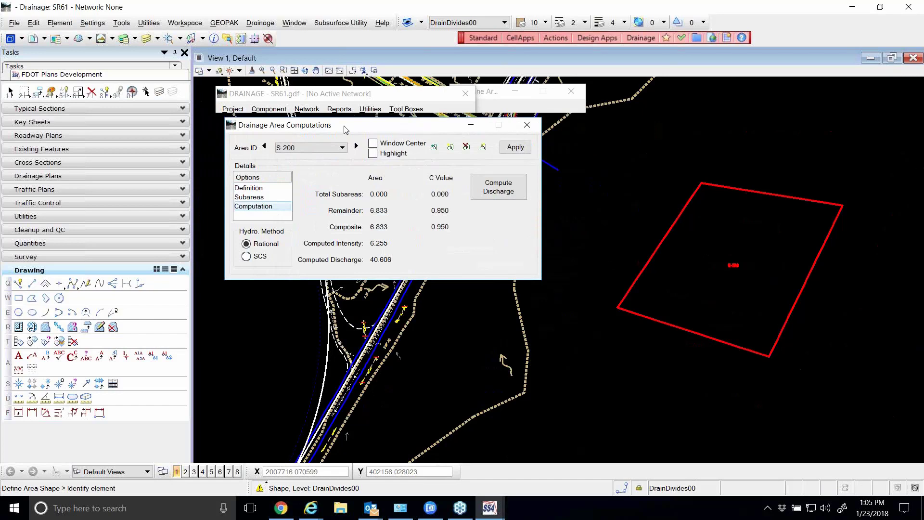
drag(347, 121, 350, 127)
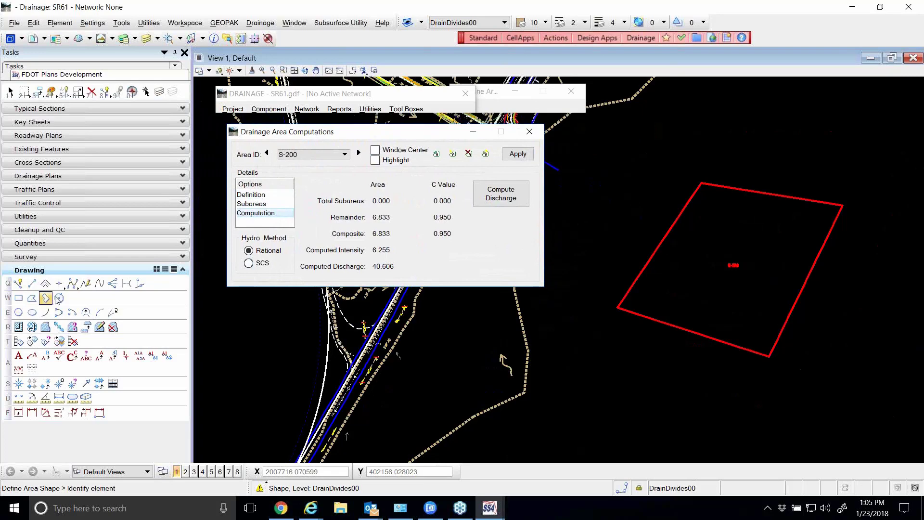
Show the active level filter among the attribute settings and set it to All Levels
scroll(460, 120, down, 10)
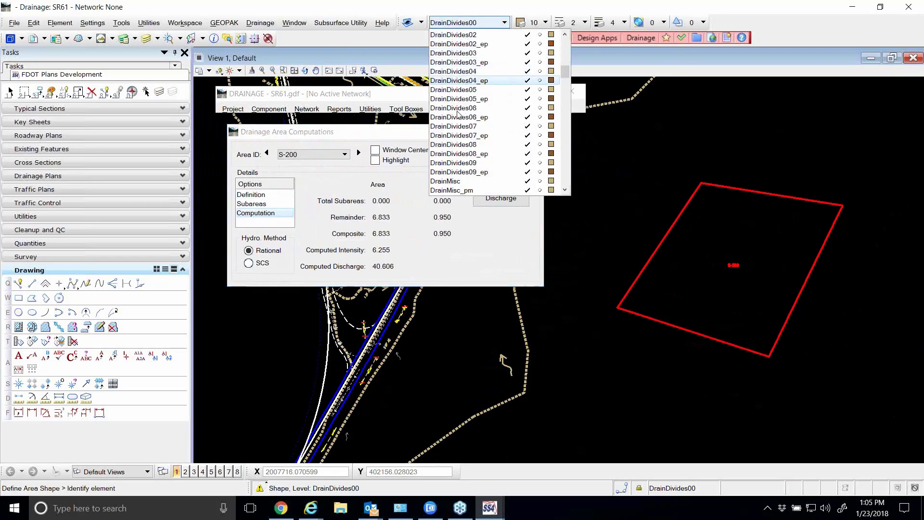
scroll(463, 124, down, 6)
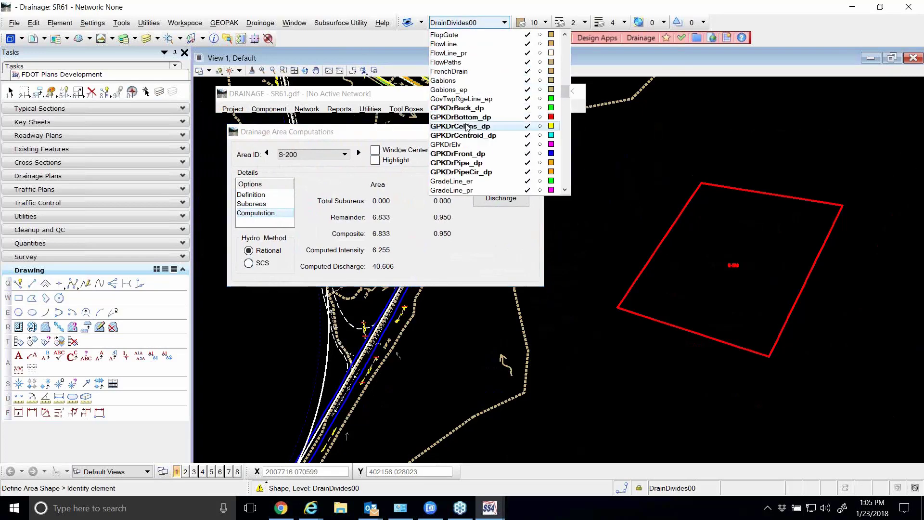
scroll(477, 126, down, 1)
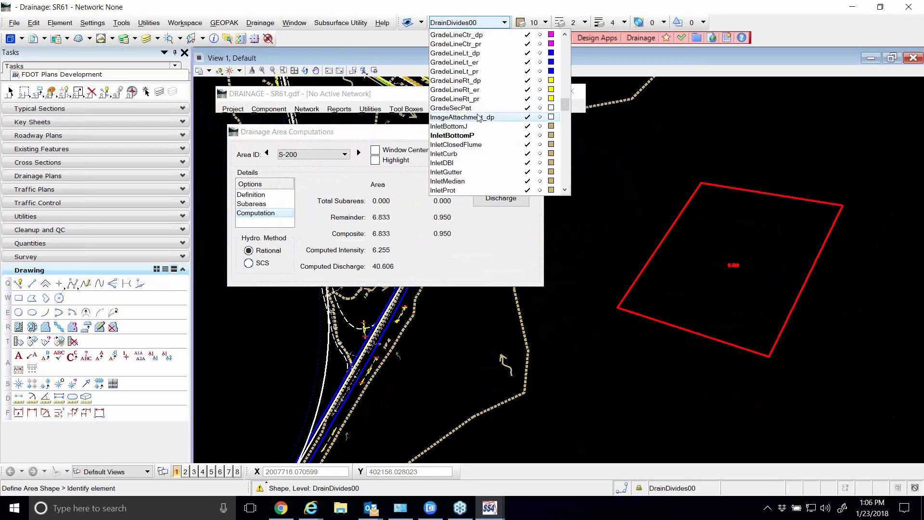
scroll(472, 121, up, 3)
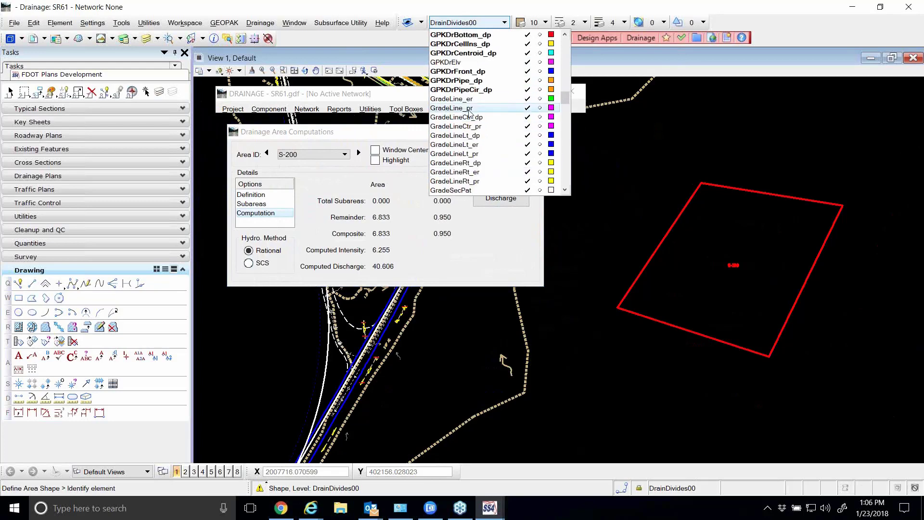
scroll(469, 113, up, 12)
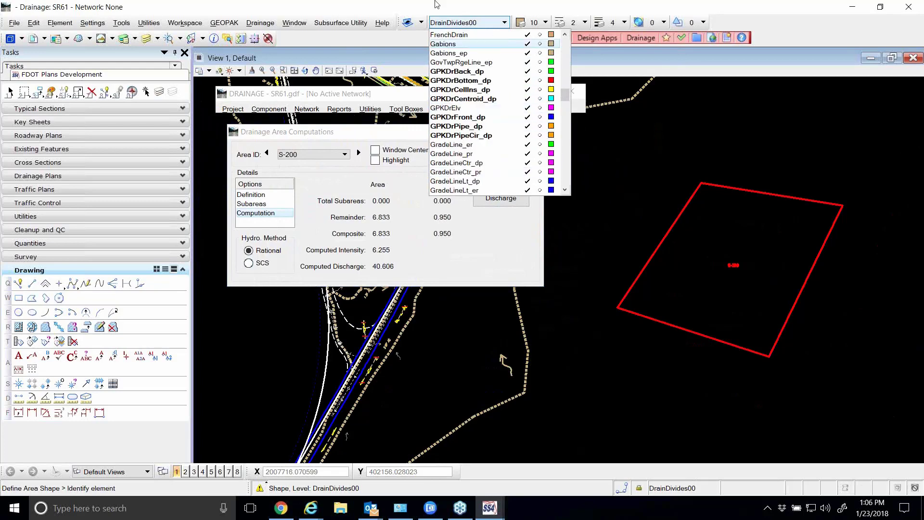
click(704, 23)
right_click(704, 22)
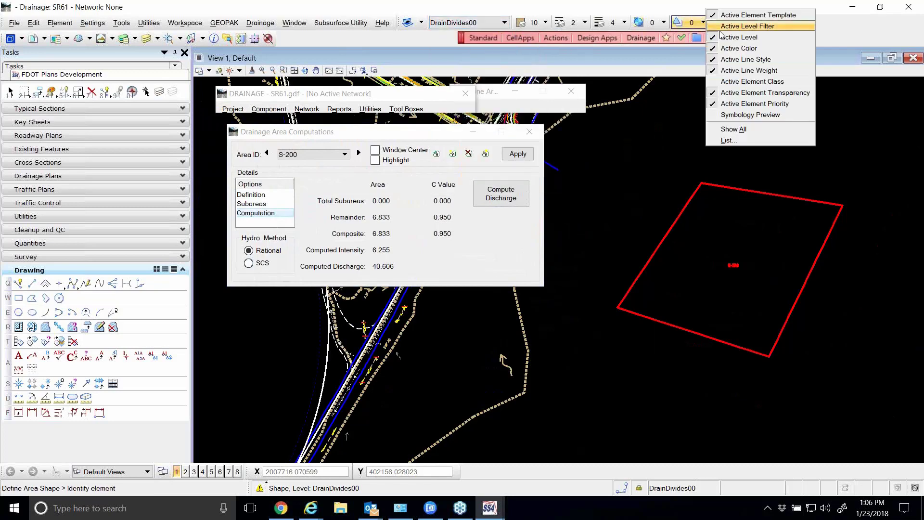
click(748, 26)
click(456, 23)
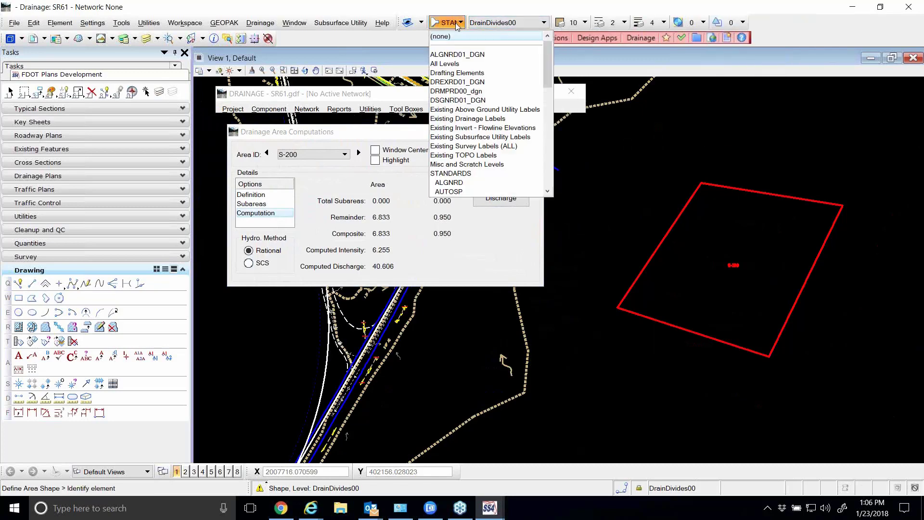
click(445, 64)
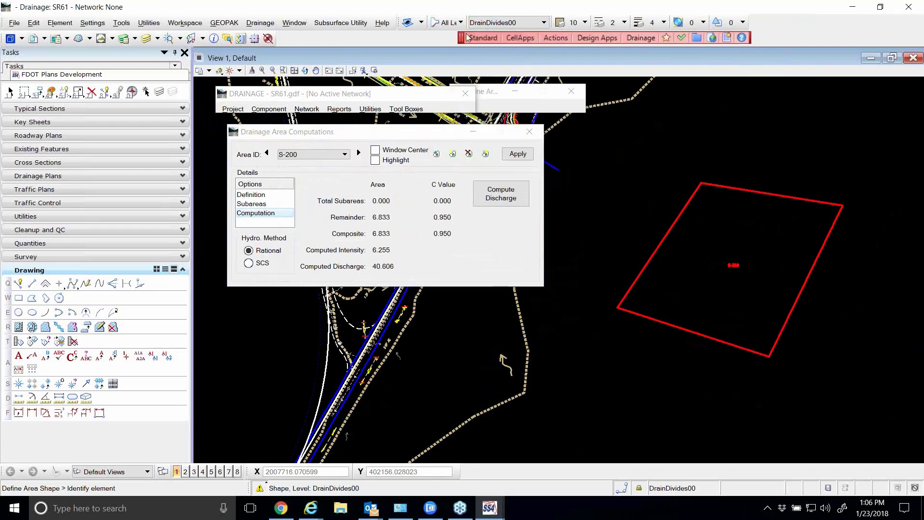
Make Grass the active level
click(487, 23)
scroll(496, 123, down, 10)
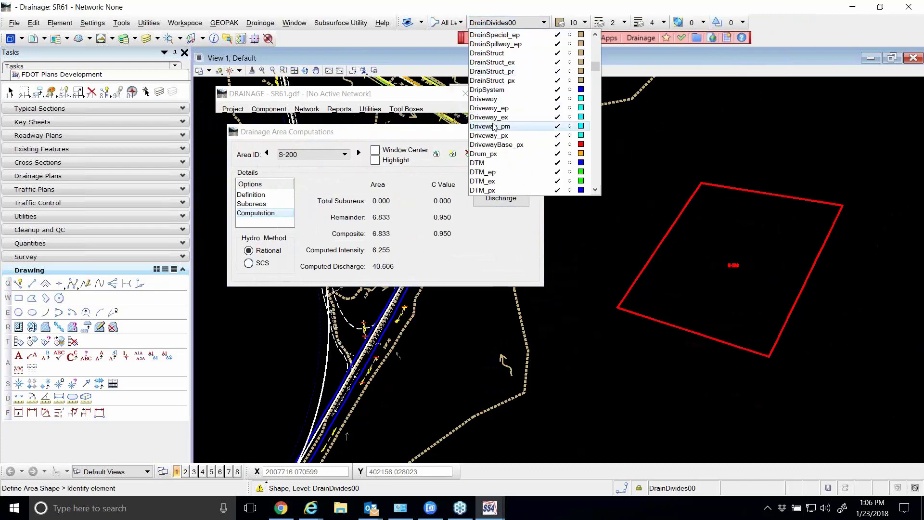
scroll(496, 124, down, 3)
scroll(498, 125, down, 2)
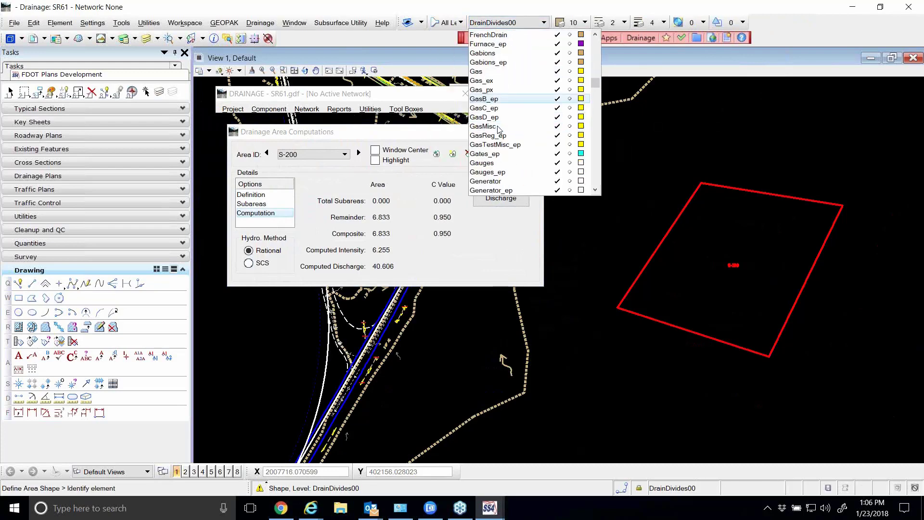
scroll(505, 138, down, 8)
scroll(506, 139, down, 12)
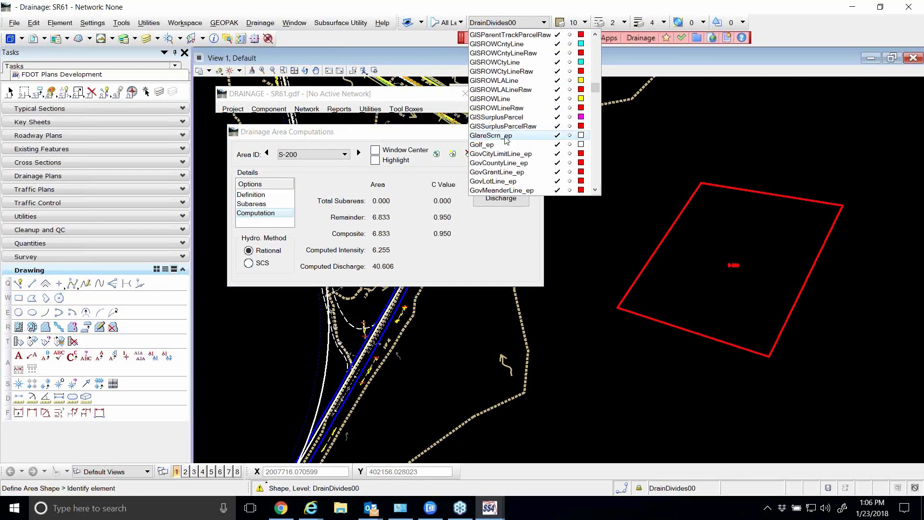
scroll(512, 150, down, 2)
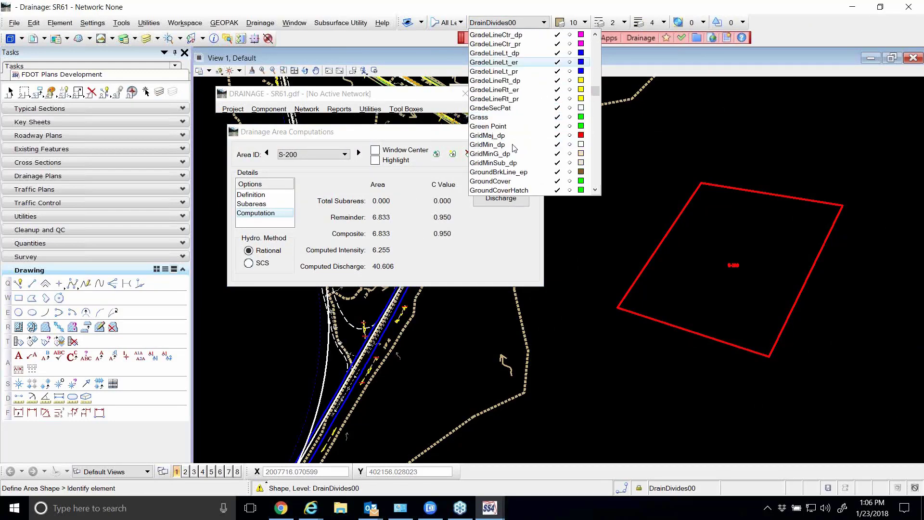
click(498, 119)
Draw a closed four-sided shape on the Grass level inside S-200's red boundary, with its closing side about 242 long
click(32, 300)
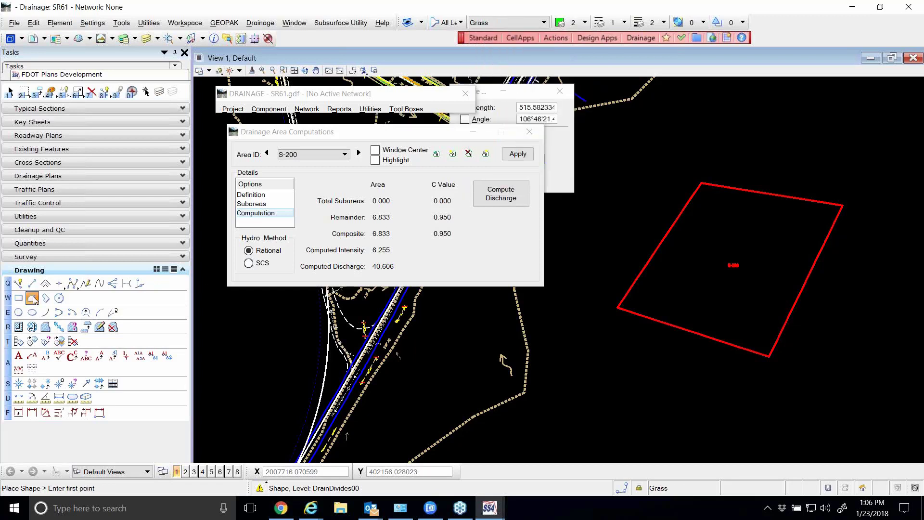
click(716, 218)
click(662, 284)
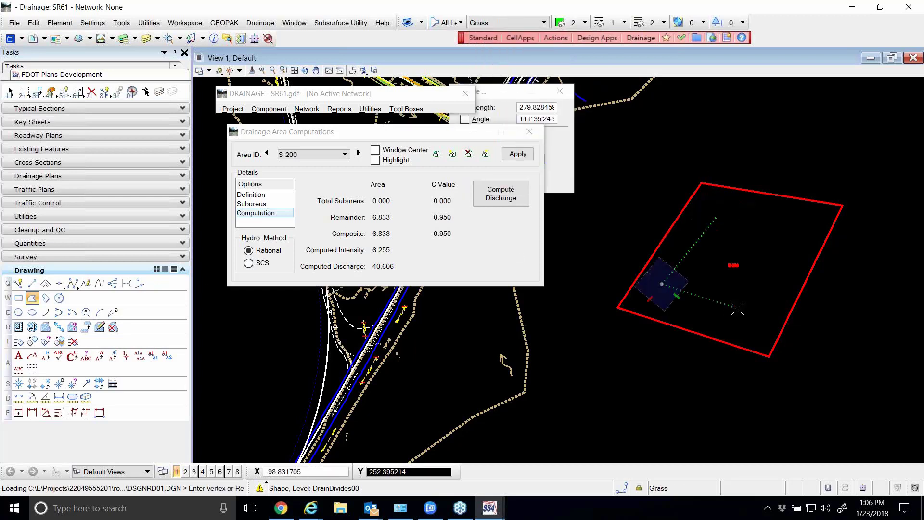
click(738, 309)
click(767, 262)
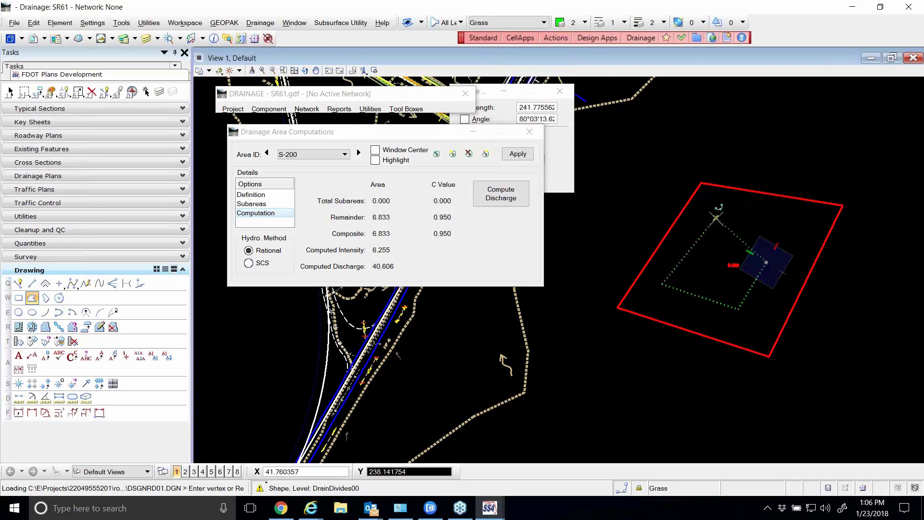
click(717, 220)
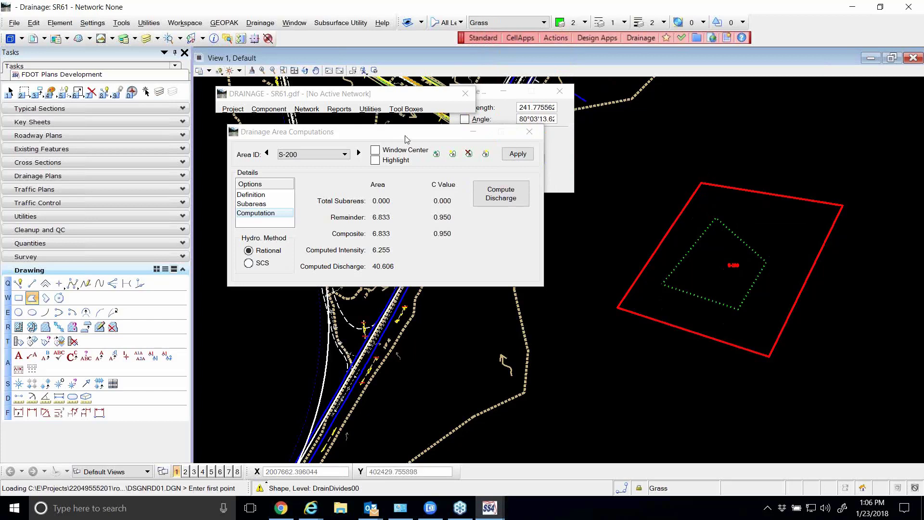
Reselect the outer red shape as the boundary of drainage area S-200
drag(406, 140, 424, 130)
click(270, 186)
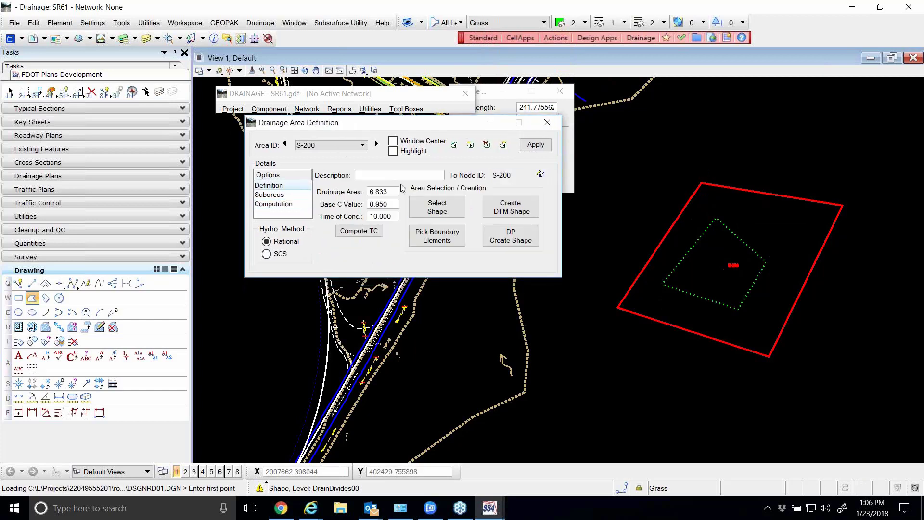
click(444, 215)
click(438, 208)
click(721, 187)
click(721, 186)
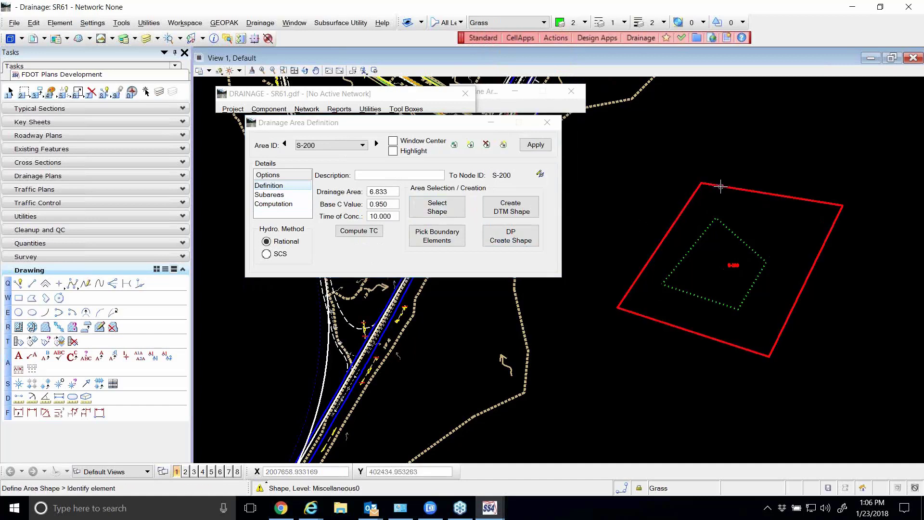
Try automatic subarea delineation for S-200 and delete the resulting Grass subarea
click(280, 195)
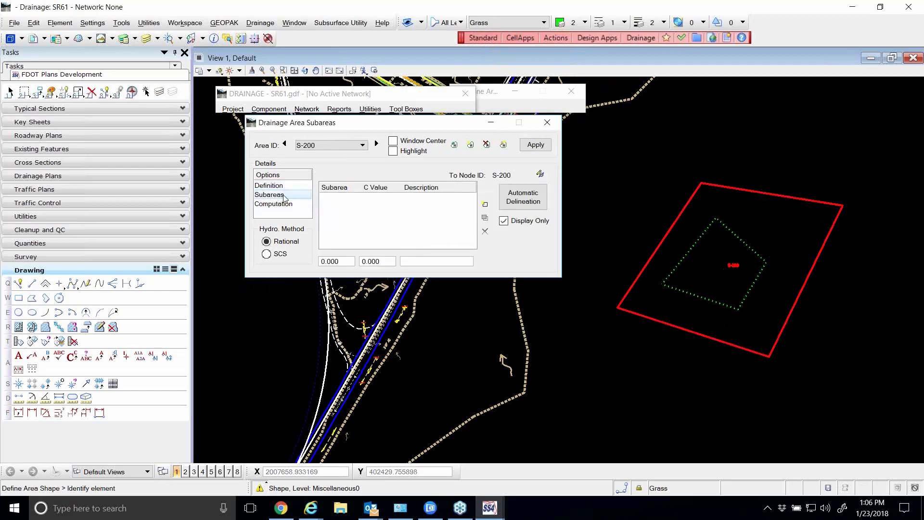
click(520, 201)
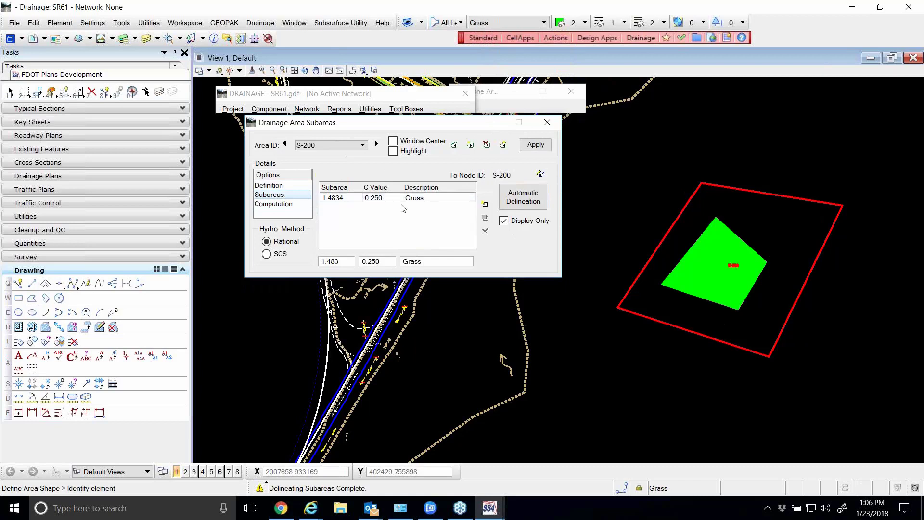
click(485, 231)
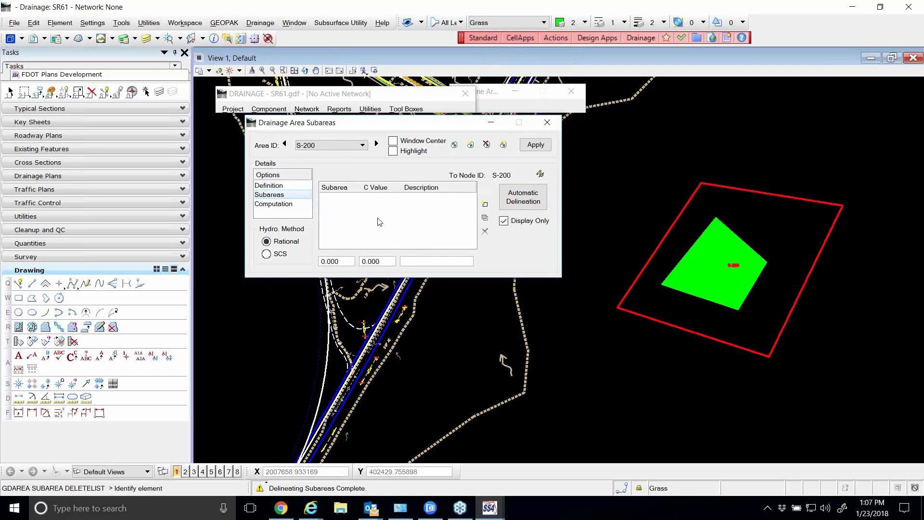
click(274, 204)
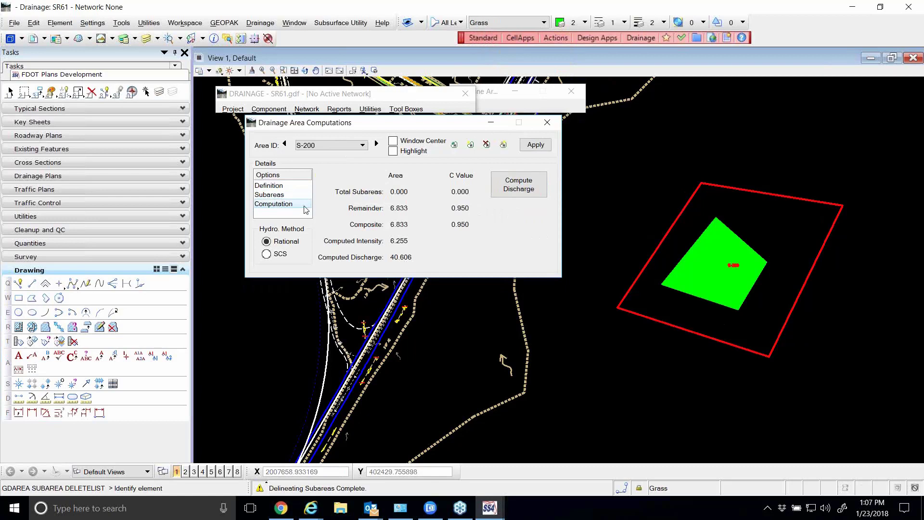
Delineate the subareas of S-200 automatically and recompute the area's discharge
click(284, 195)
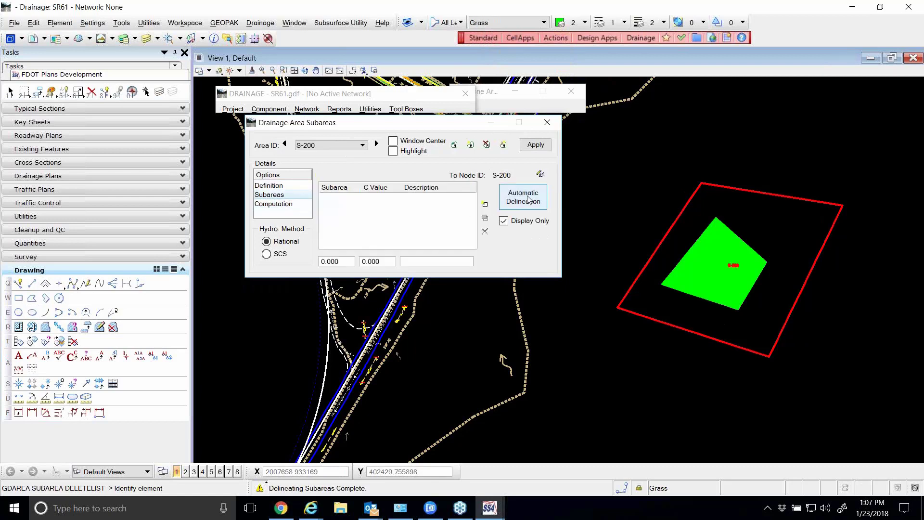
click(529, 199)
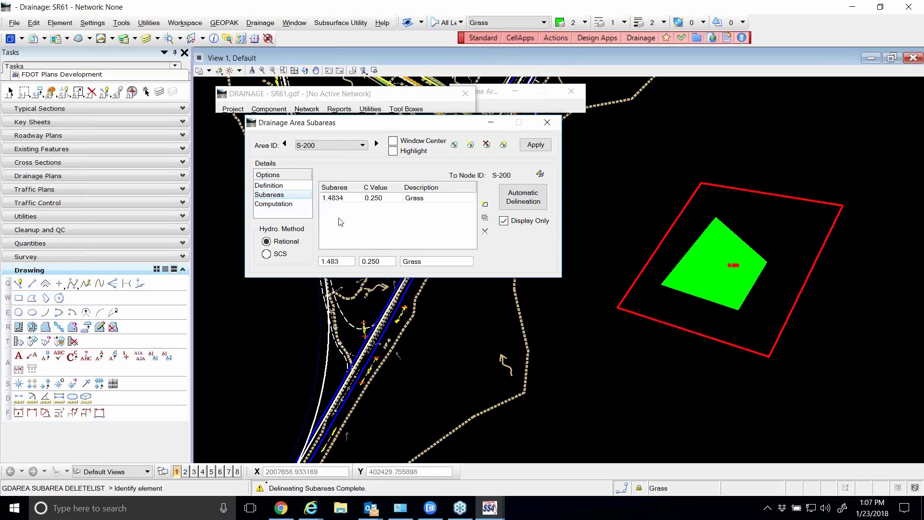
click(279, 204)
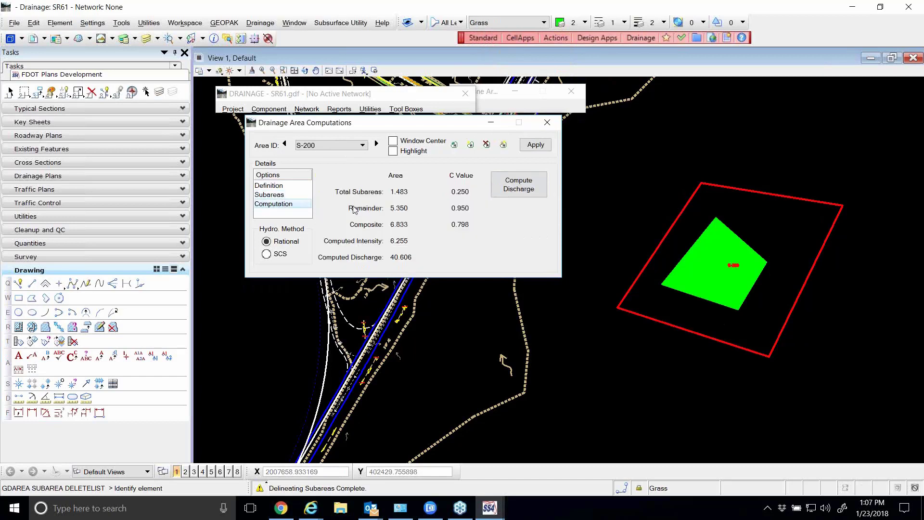
click(532, 189)
Make Building the active level
click(529, 24)
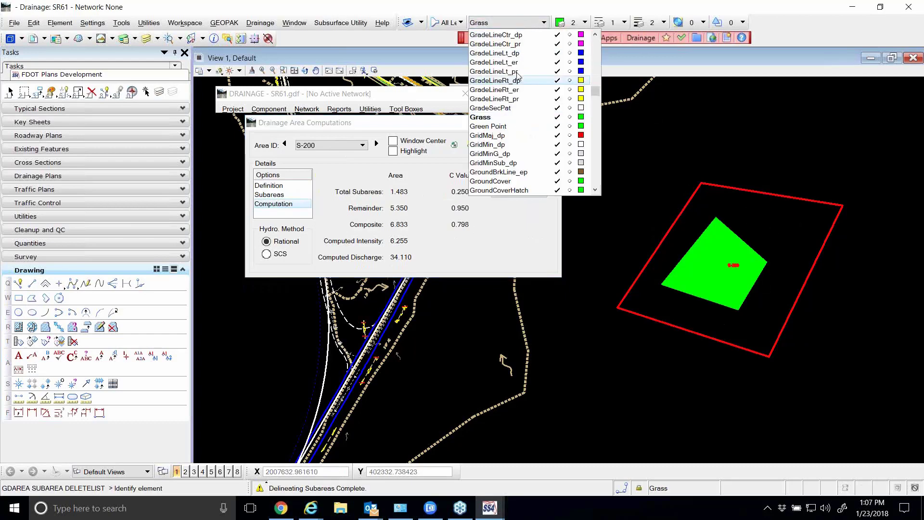
scroll(499, 57, up, 10)
scroll(498, 56, up, 15)
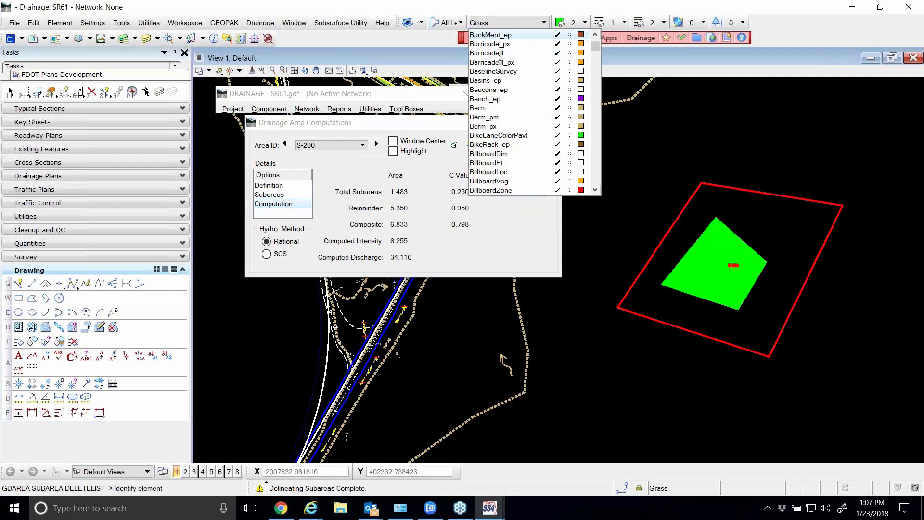
scroll(532, 142, down, 6)
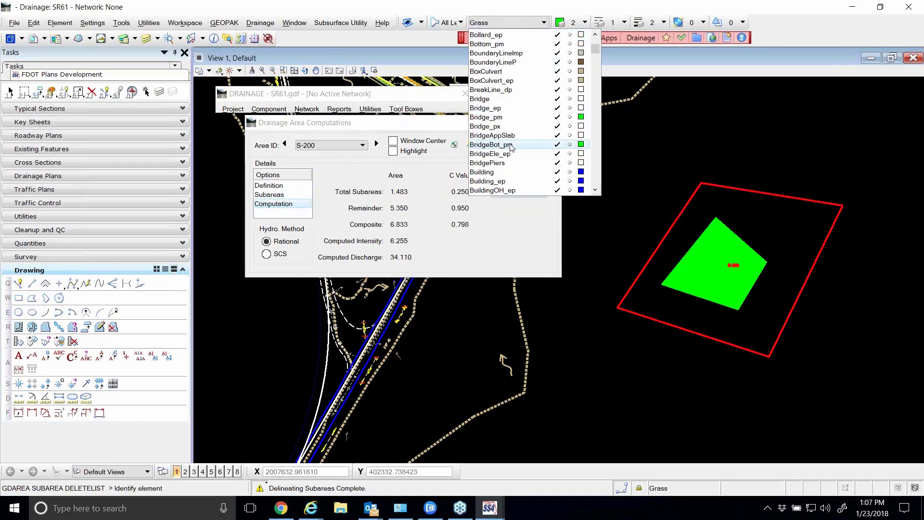
click(496, 173)
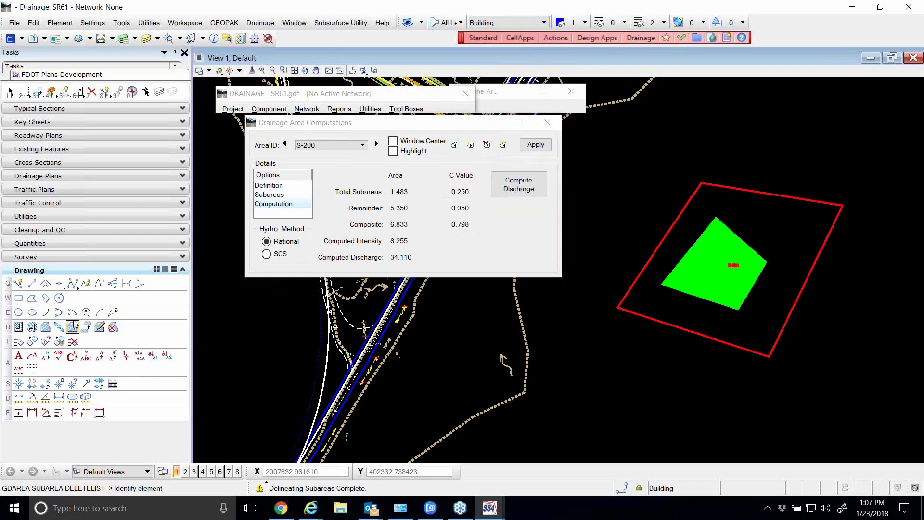
Draw a small four-sided building shape inside the red S-200 boundary, beside the green grass area
click(32, 297)
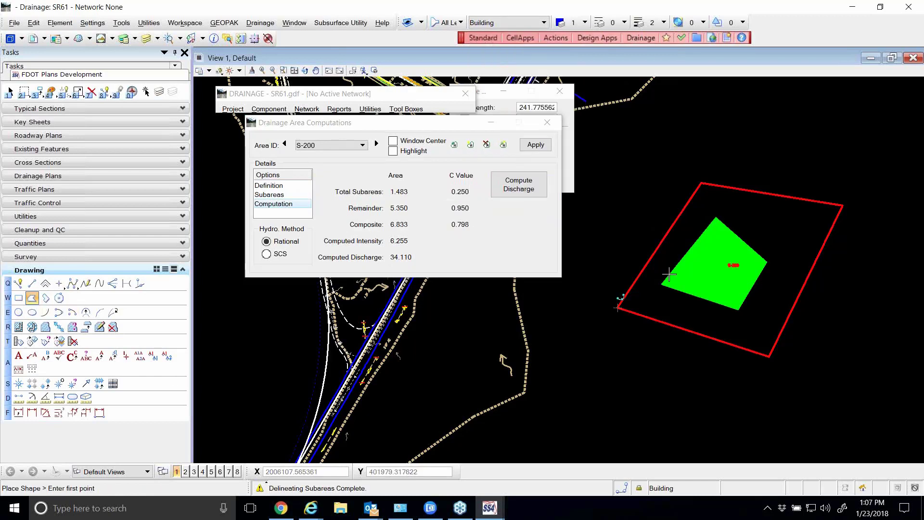
click(753, 219)
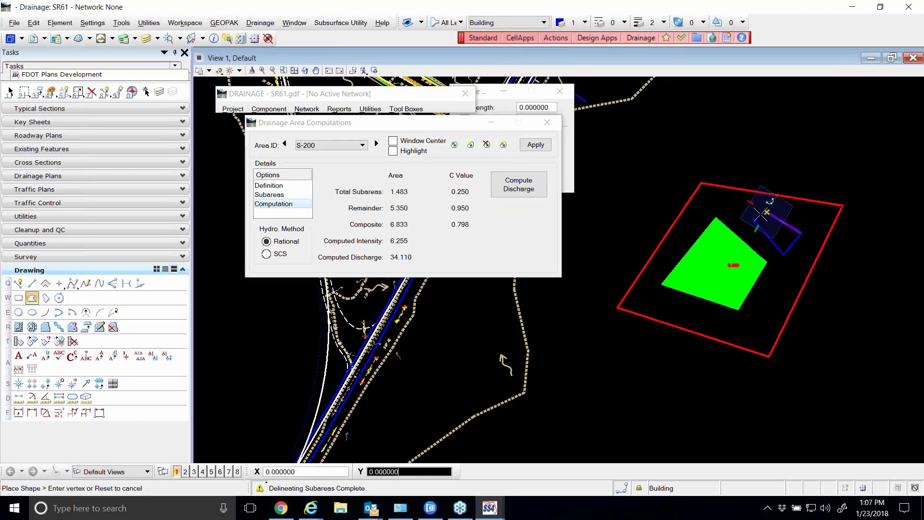
click(752, 218)
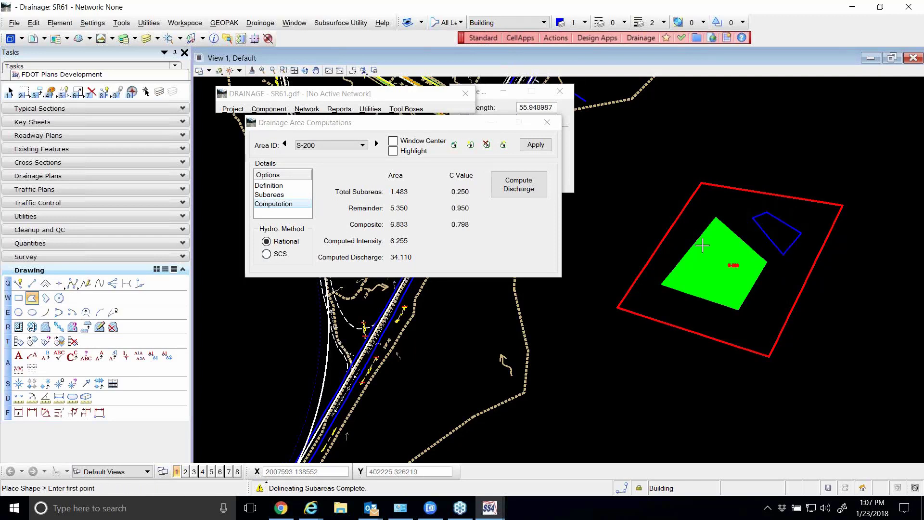
Delineate the subareas of S-200 automatically again to include the new building shape
click(269, 186)
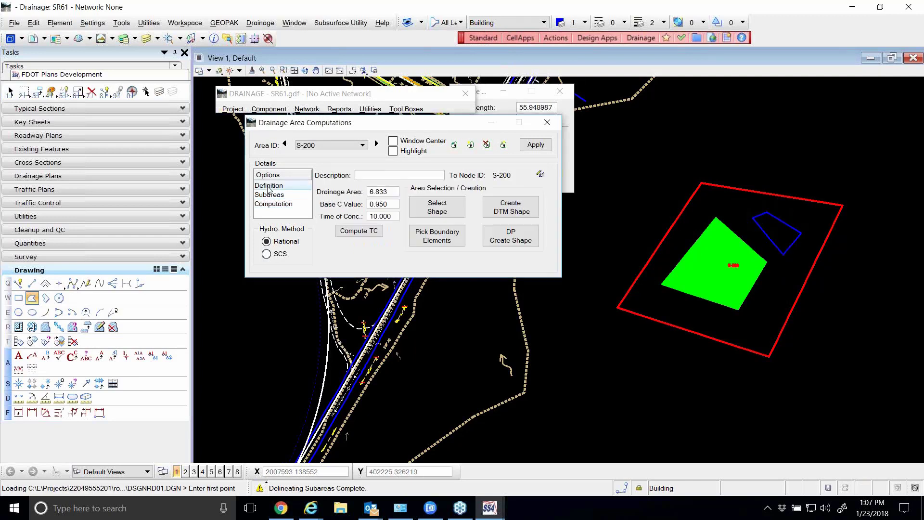
click(413, 207)
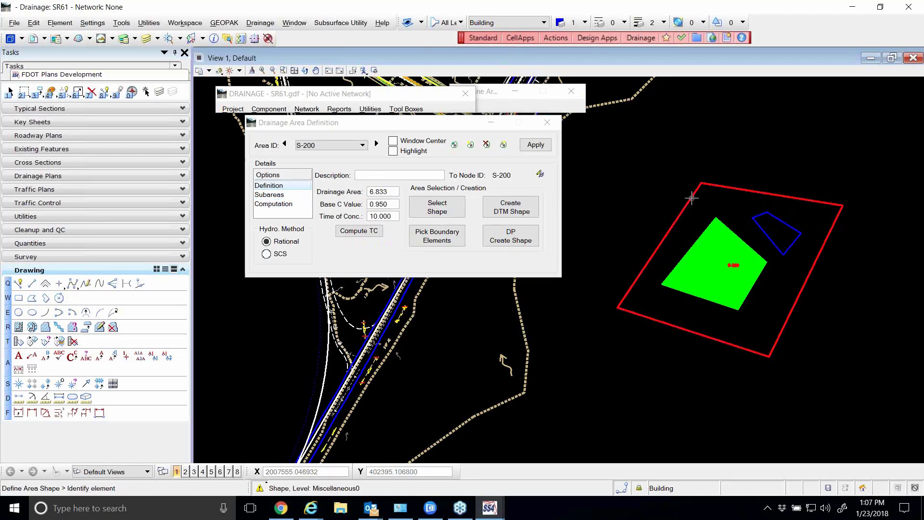
click(281, 195)
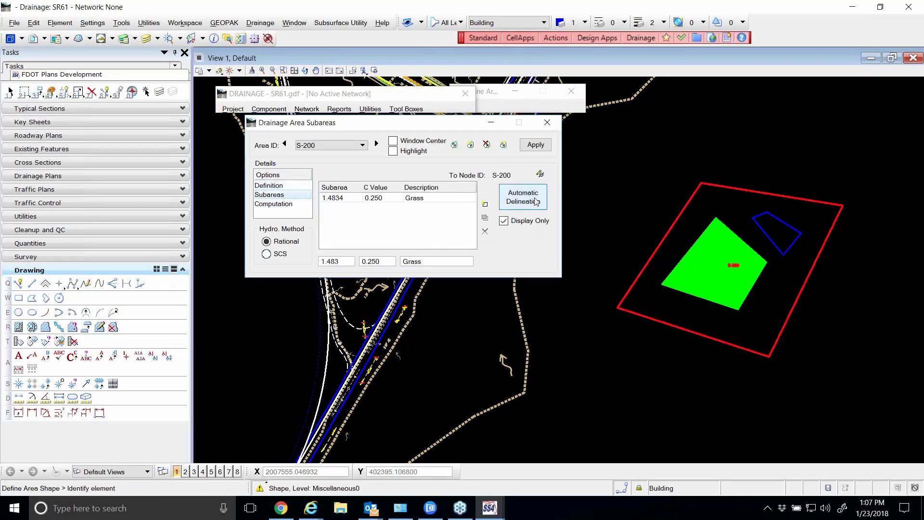
click(535, 200)
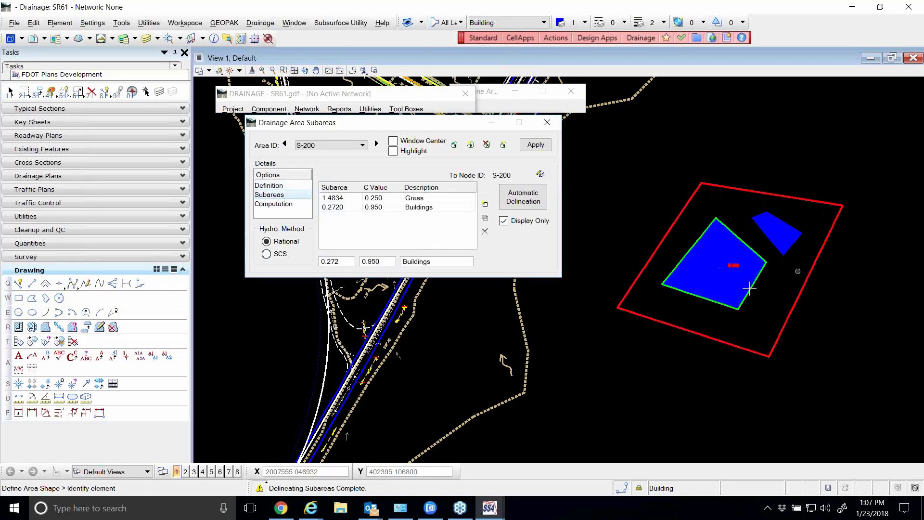
Set the base C value of S-200 to 0.500 and recompute the area's discharge
click(268, 186)
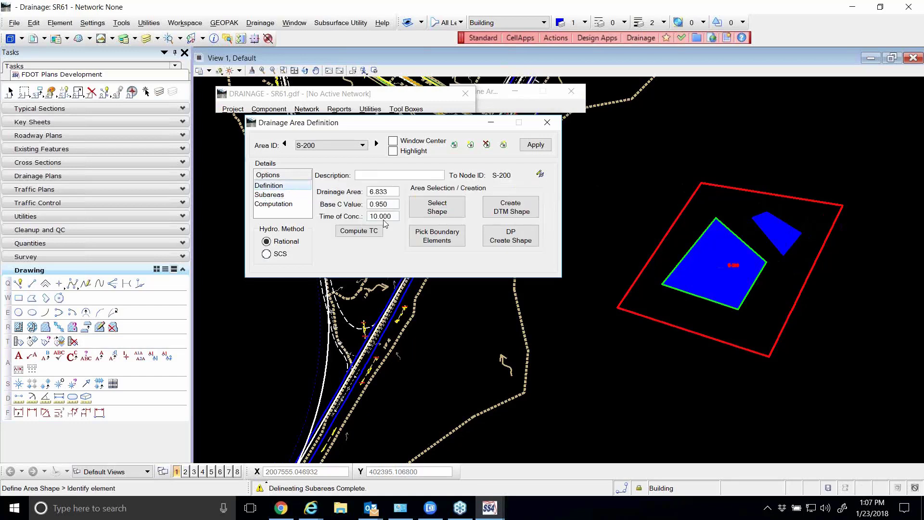
click(357, 206)
text(.5)
key(Tab)
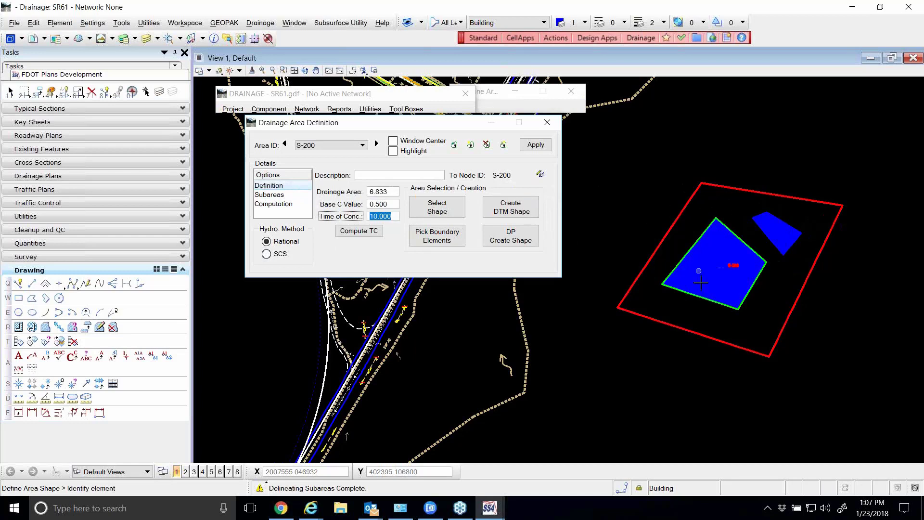
click(283, 195)
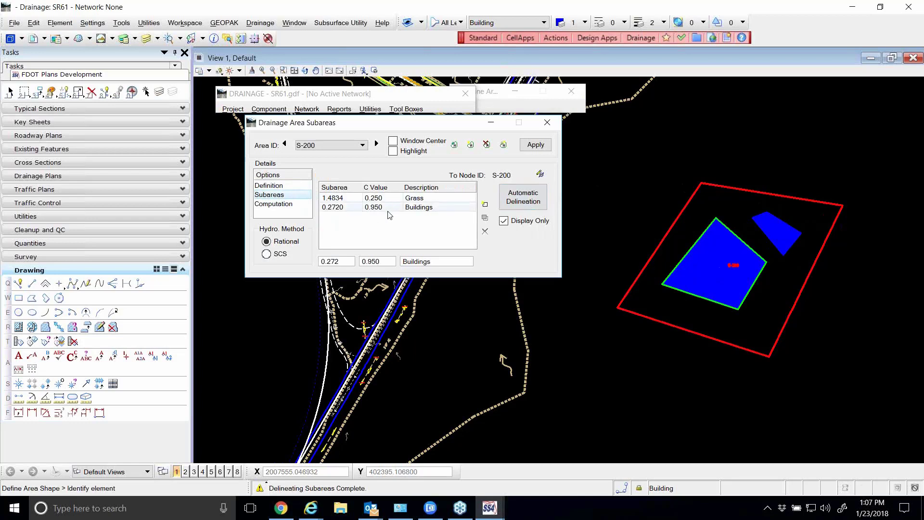
click(272, 203)
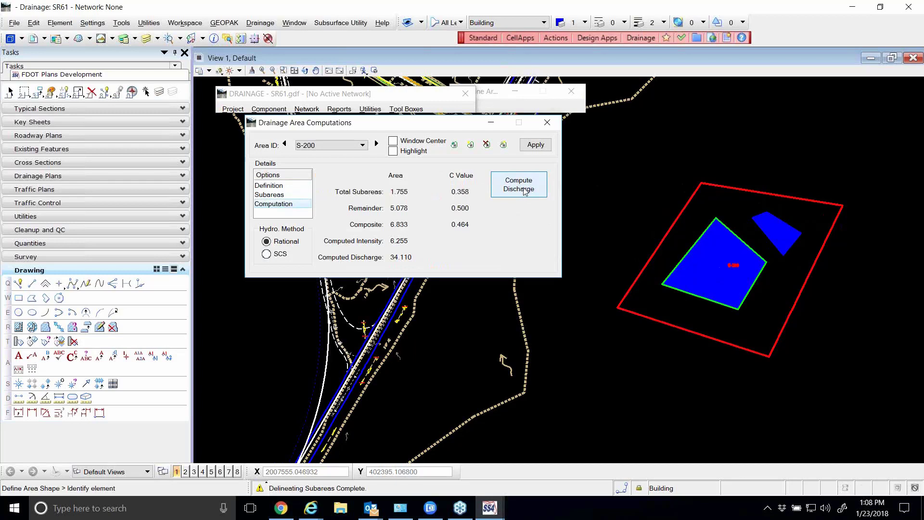
click(525, 192)
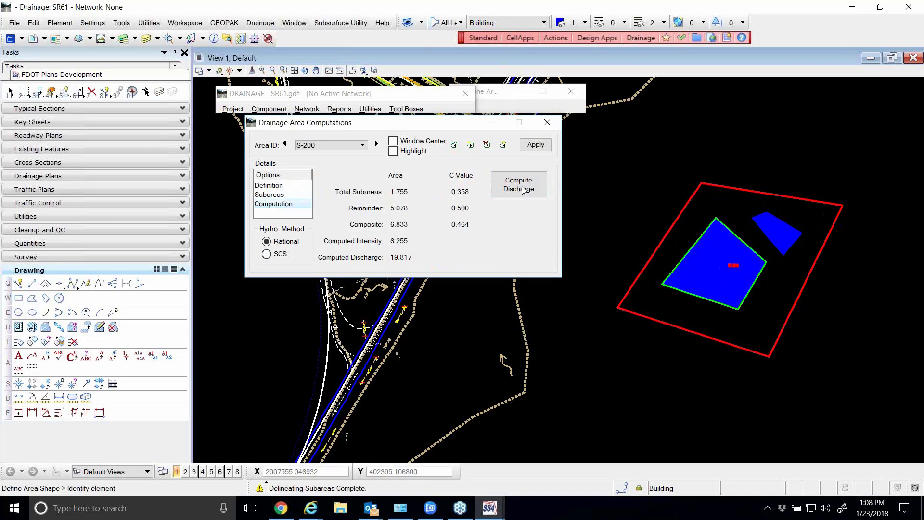
Return to the S-200 area definition and close it without storing the changes
click(270, 186)
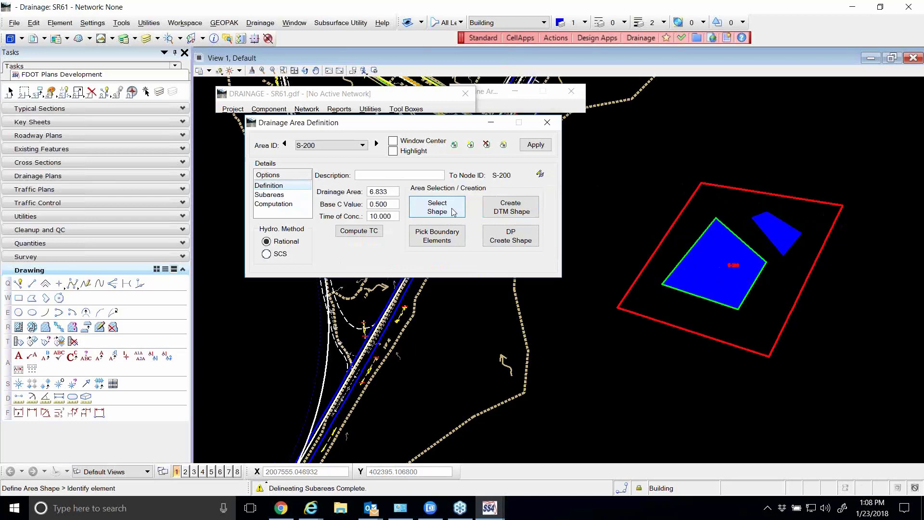
drag(444, 127, 425, 142)
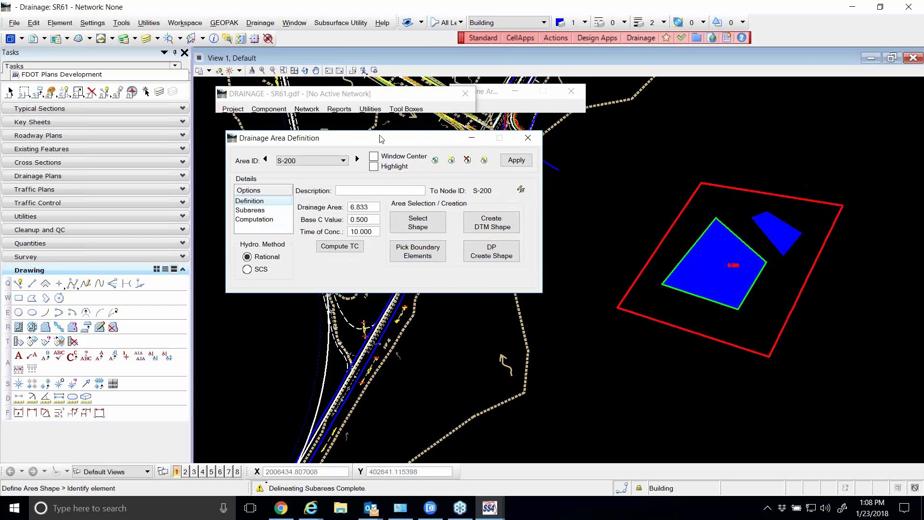
drag(389, 140, 386, 144)
click(525, 141)
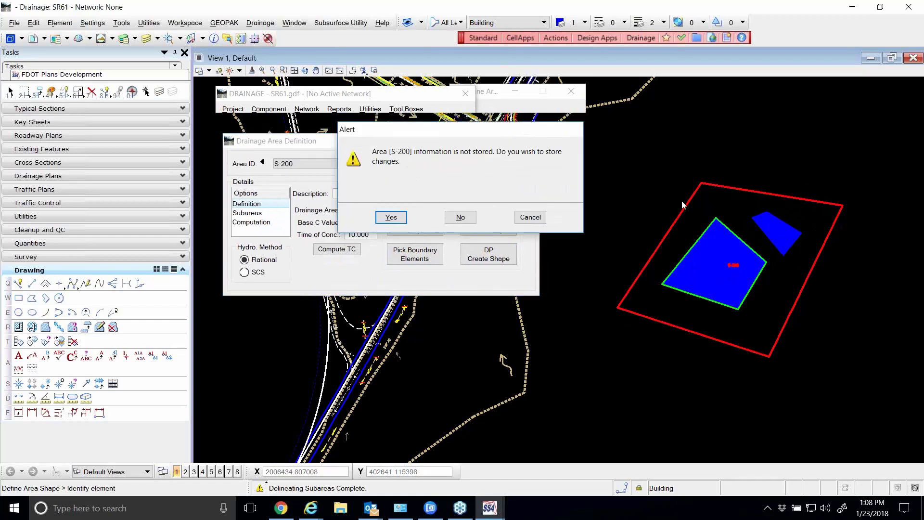
click(460, 218)
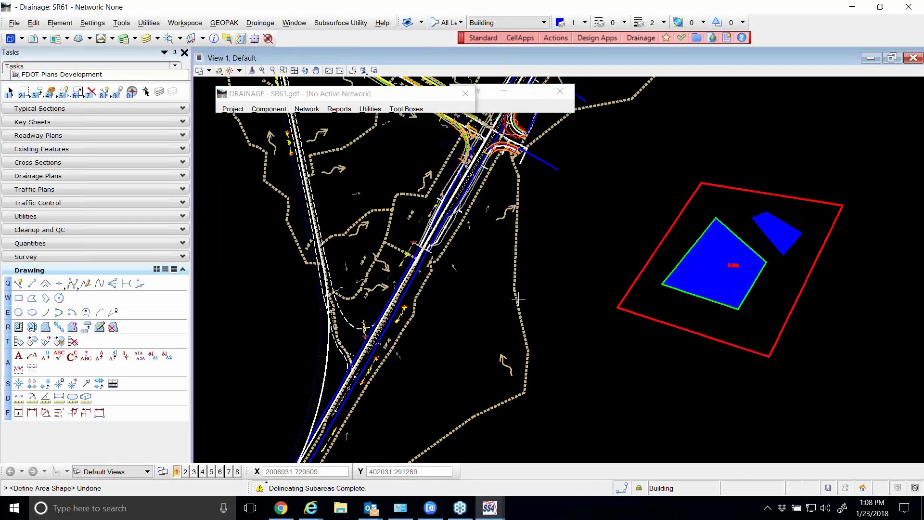
Undo the drawn boundary, grass and building shapes along with their S-200 area edits
key(ctrl+z)
key(ctrl+z)
key(ctrl+z)
key(ctrl+z)
key(ctrl+z)
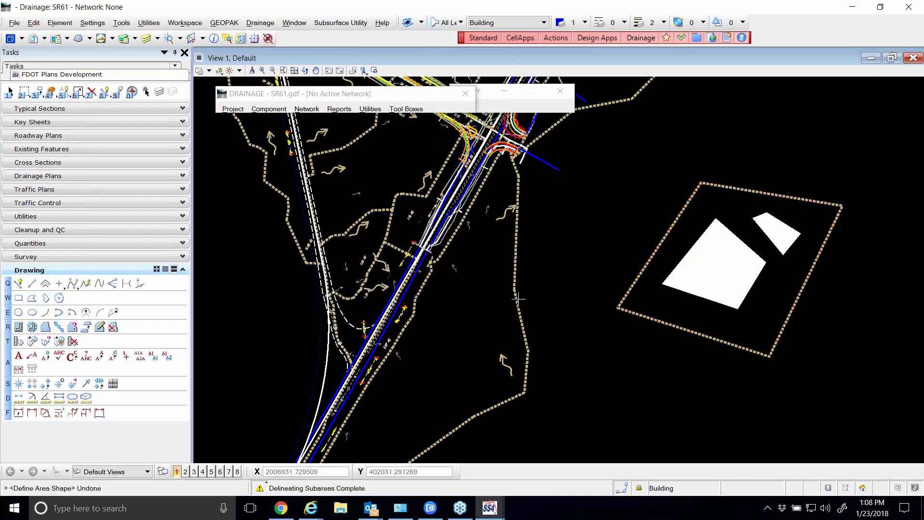
key(ctrl+z)
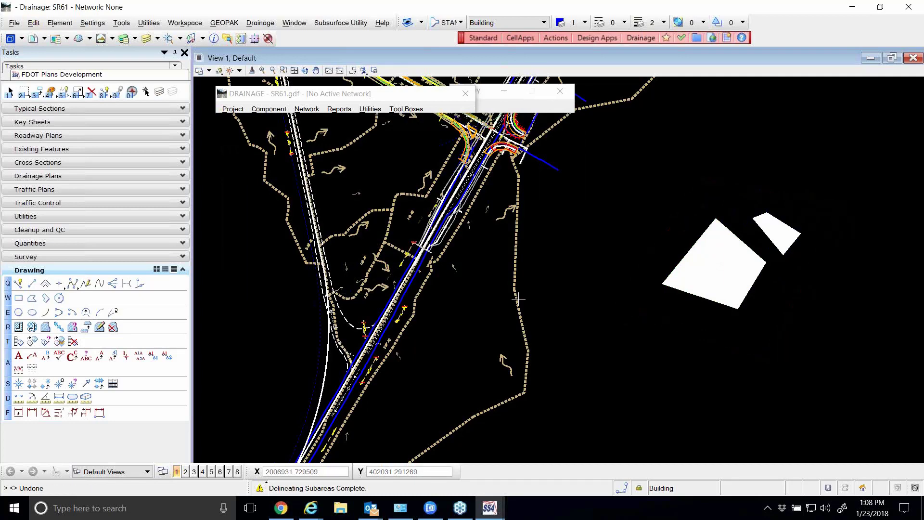
Examine the roadway drainage plan around inlet S-200 and along the SR 61 (US 319) curve
scroll(533, 300, down, 2)
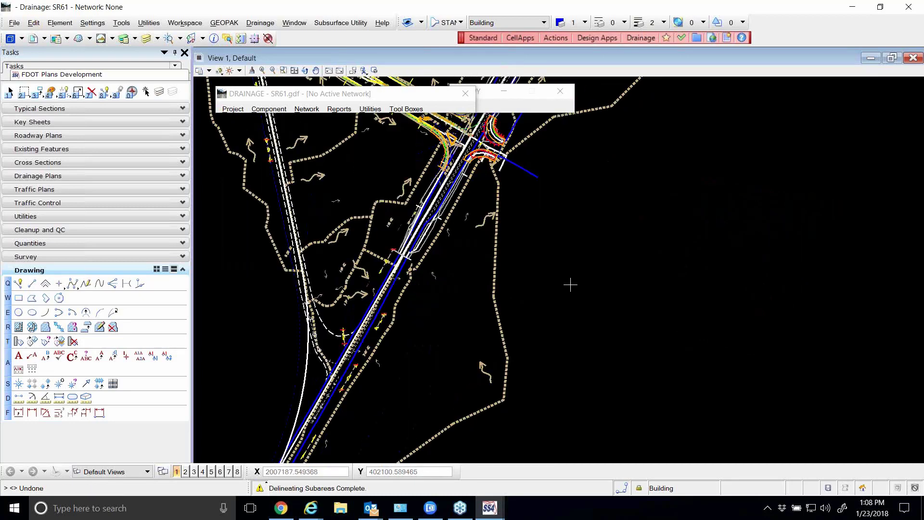
scroll(488, 289, down, 1)
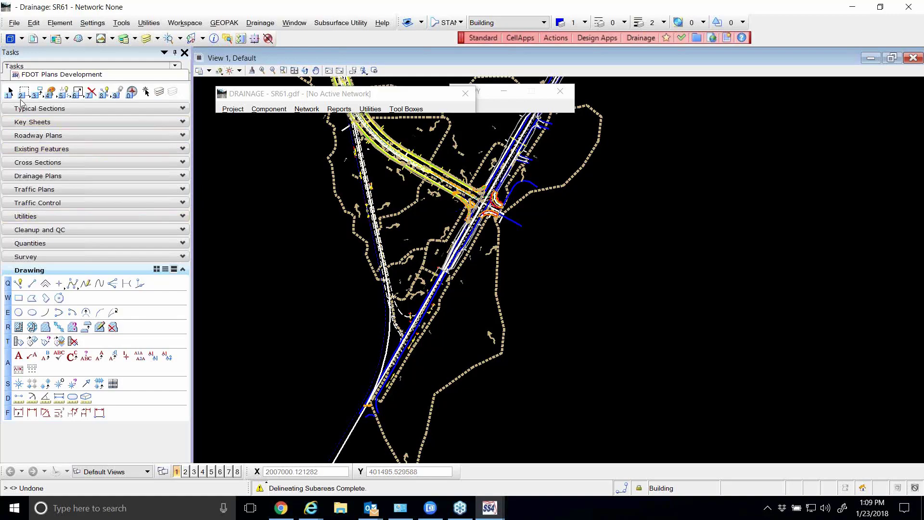
click(11, 92)
scroll(399, 135, up, 5)
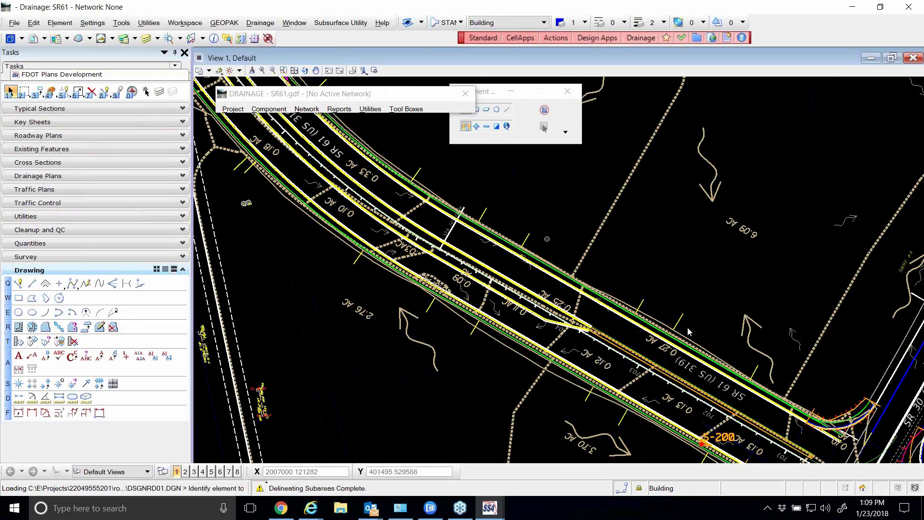
scroll(675, 398, up, 4)
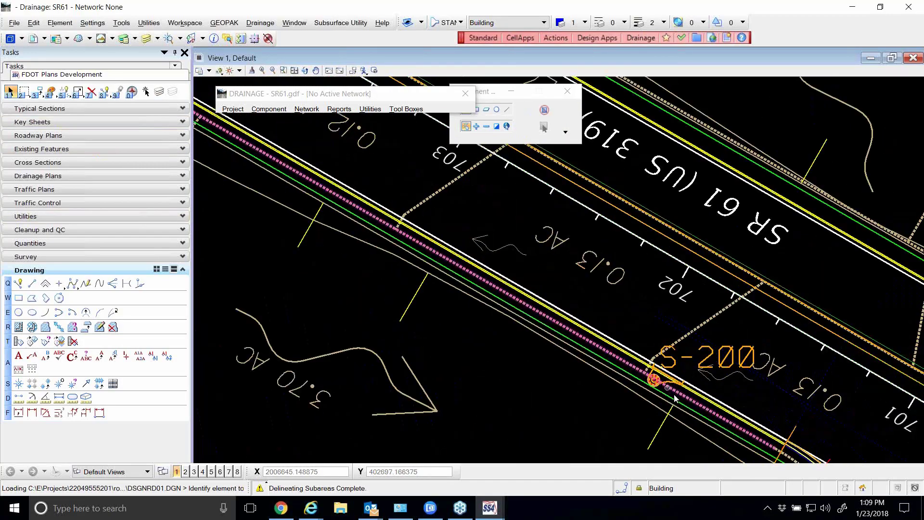
scroll(676, 397, down, 5)
scroll(596, 314, up, 2)
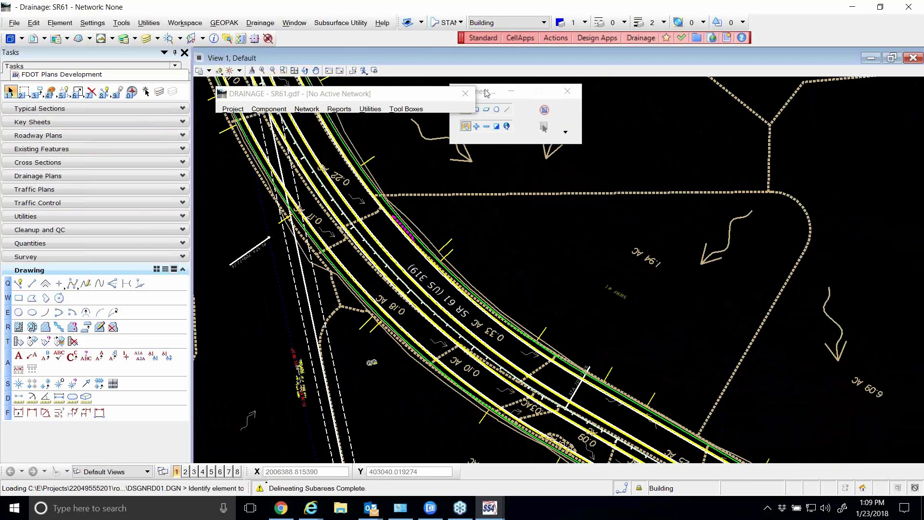
Add a new drainage node with the ID S-211 and the description Outlet
drag(506, 90, 560, 92)
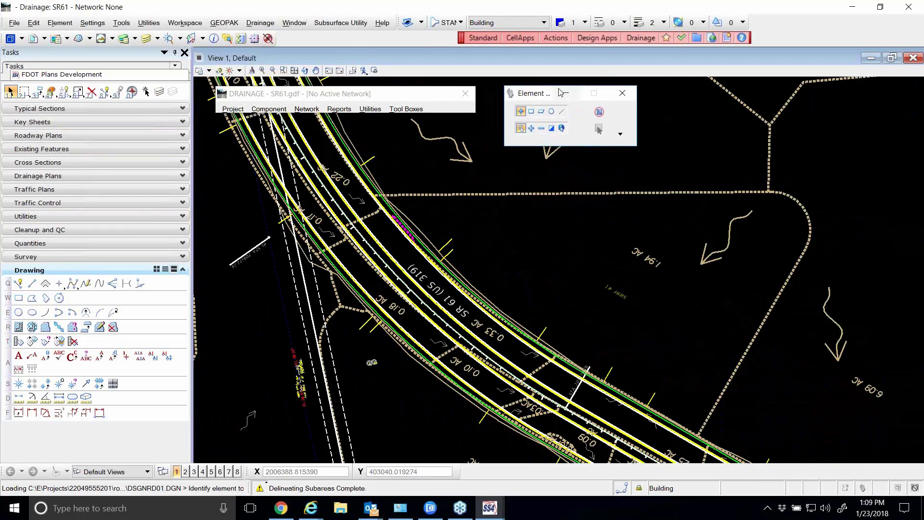
click(270, 109)
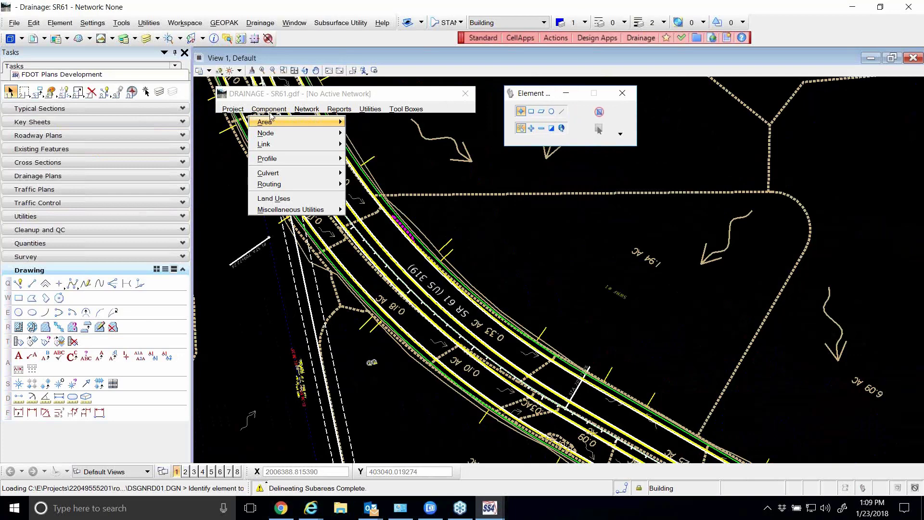
mouse_move(272, 135)
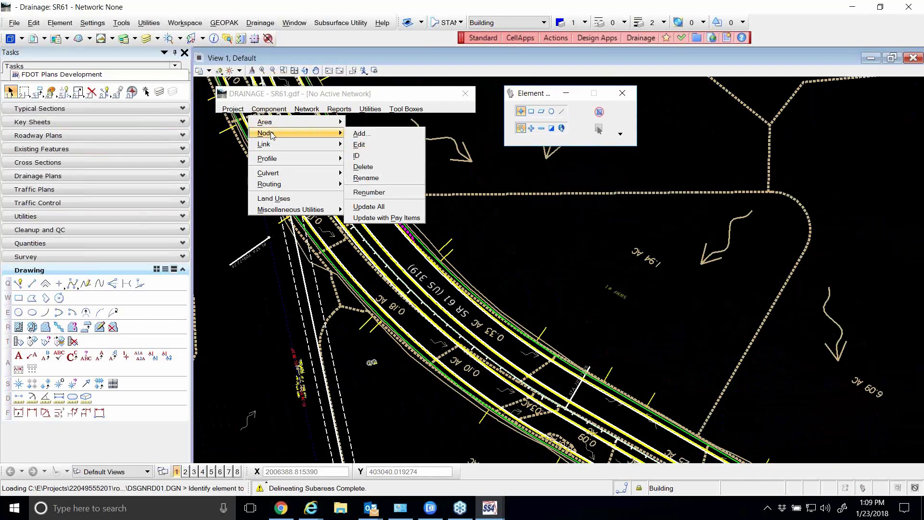
click(369, 136)
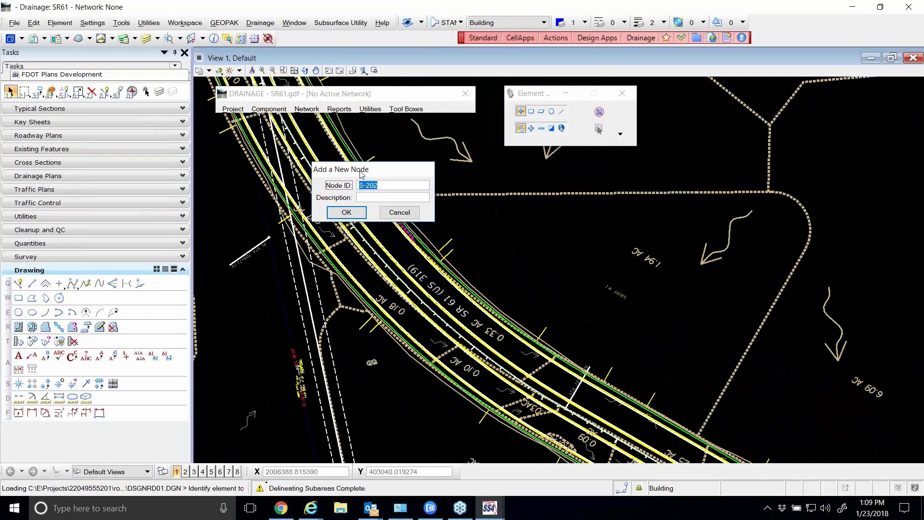
drag(390, 171, 438, 168)
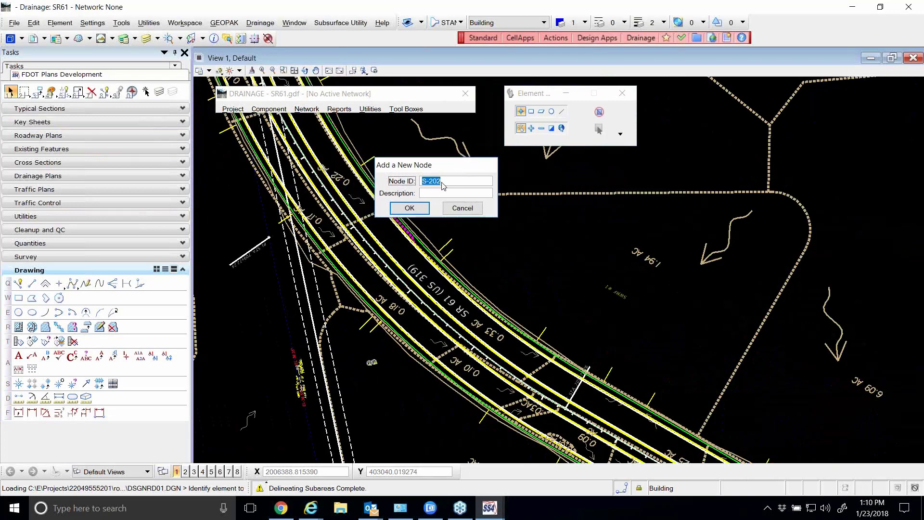
click(442, 184)
key(BackSpace)
key(BackSpace)
text(11)
click(443, 196)
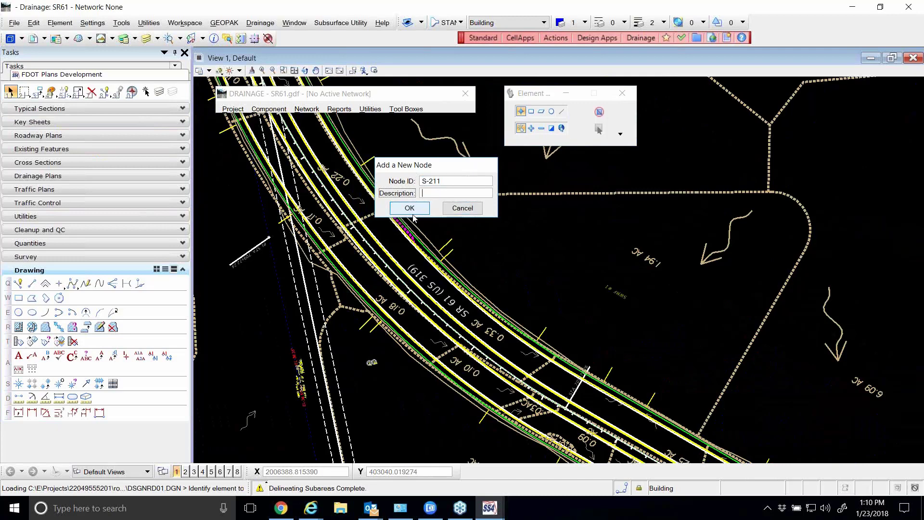
text(Outlet)
click(403, 210)
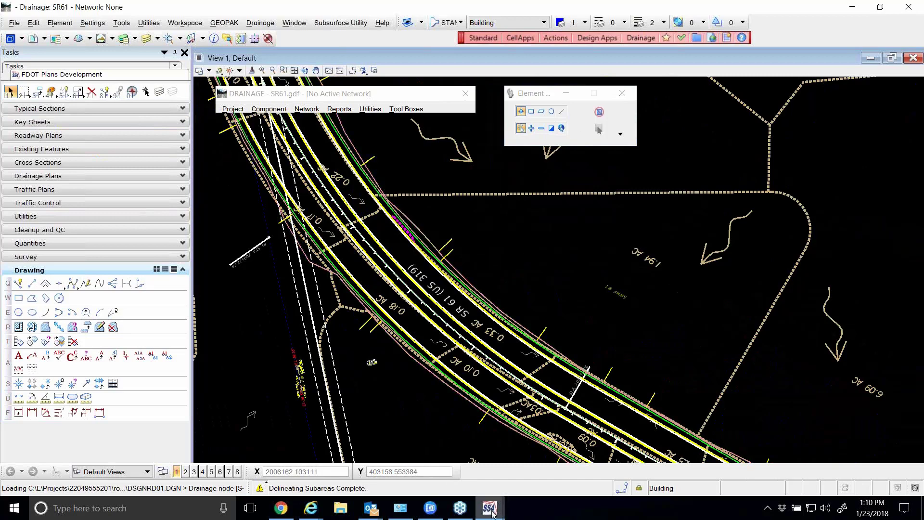
Return to the node configuration of S-211 and set its node type to Outlet
mouse_move(493, 509)
click(550, 428)
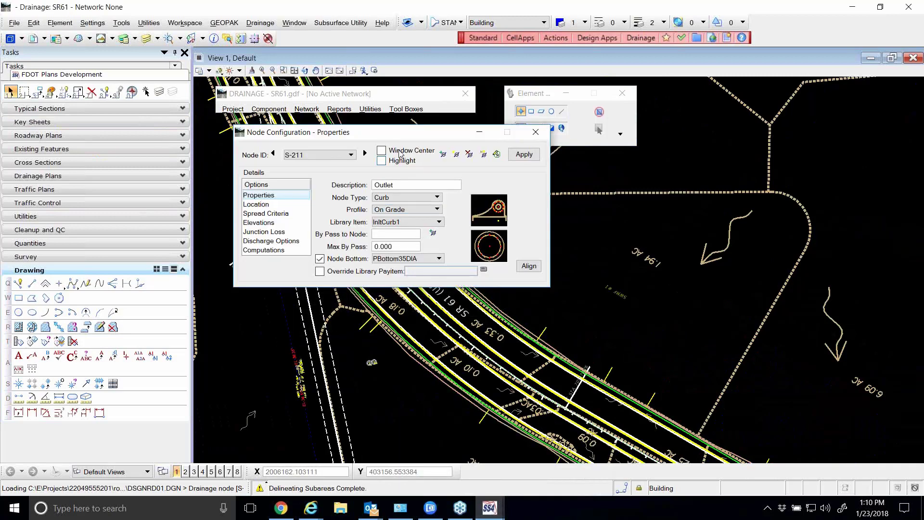
drag(382, 136, 413, 151)
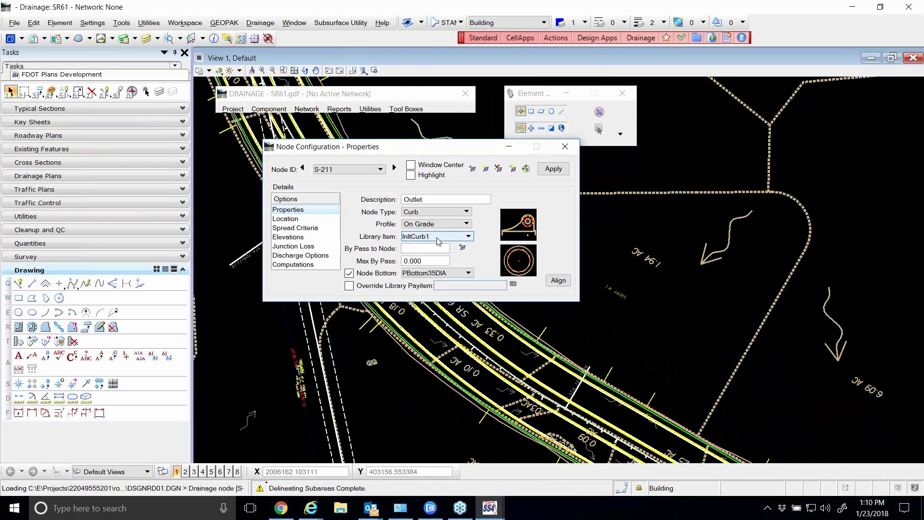
click(447, 214)
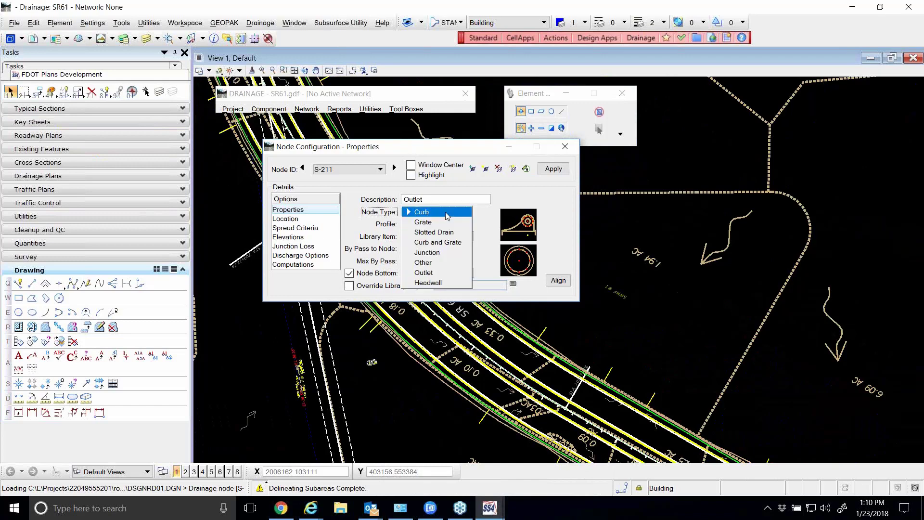
click(437, 273)
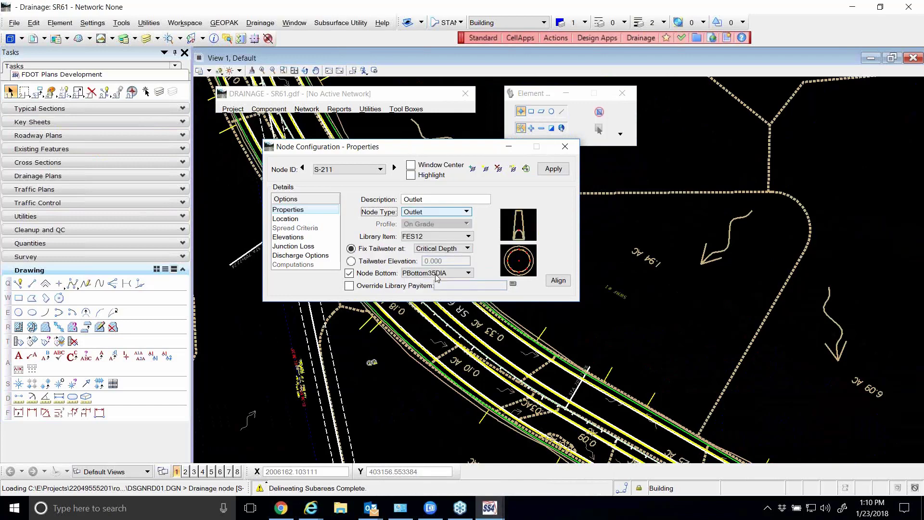
Assign library item MESC30RCP4S to outlet node S-211 and disable its node bottom
click(428, 236)
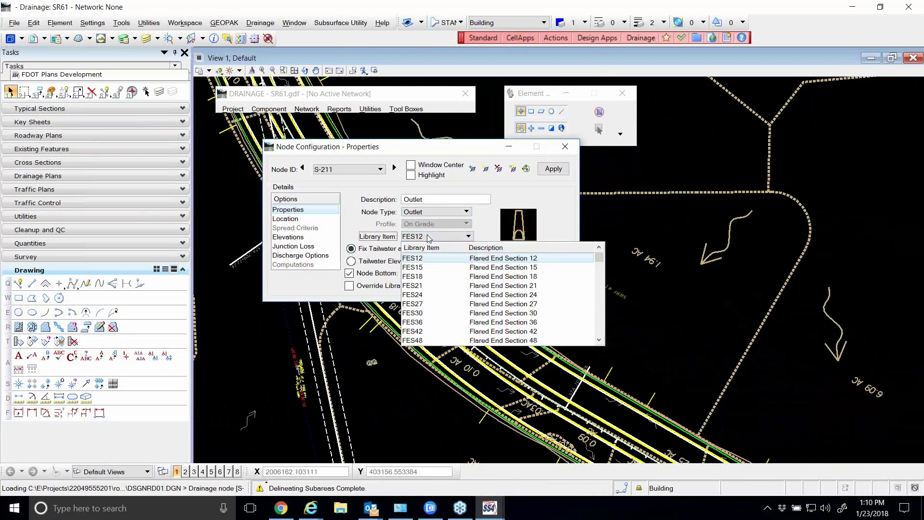
scroll(436, 286, down, 4)
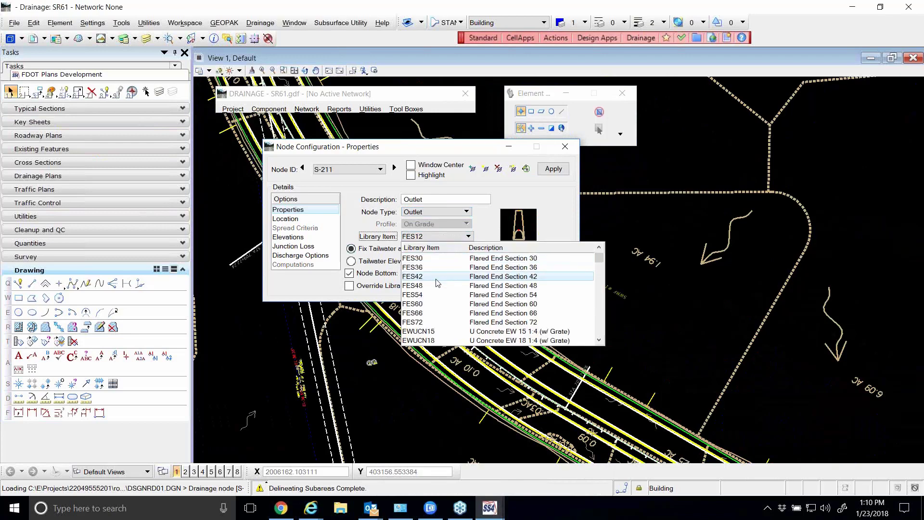
scroll(437, 288, down, 10)
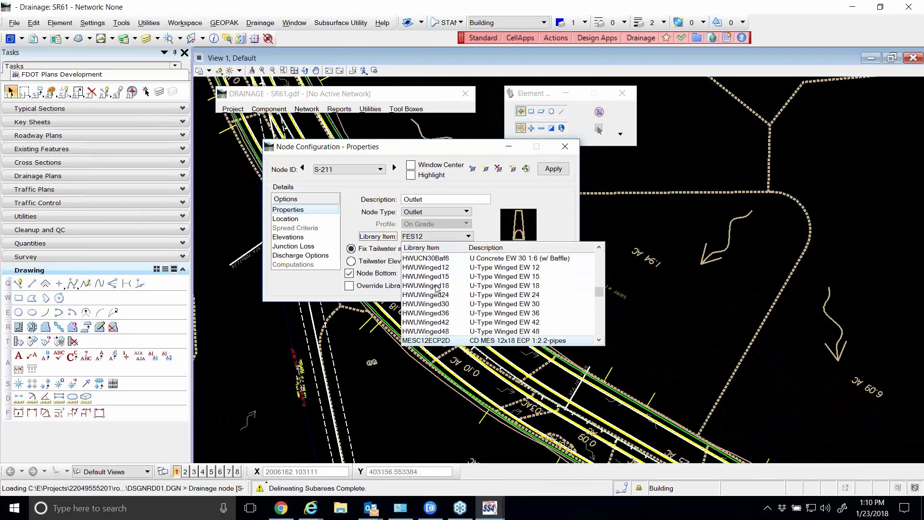
scroll(439, 289, down, 3)
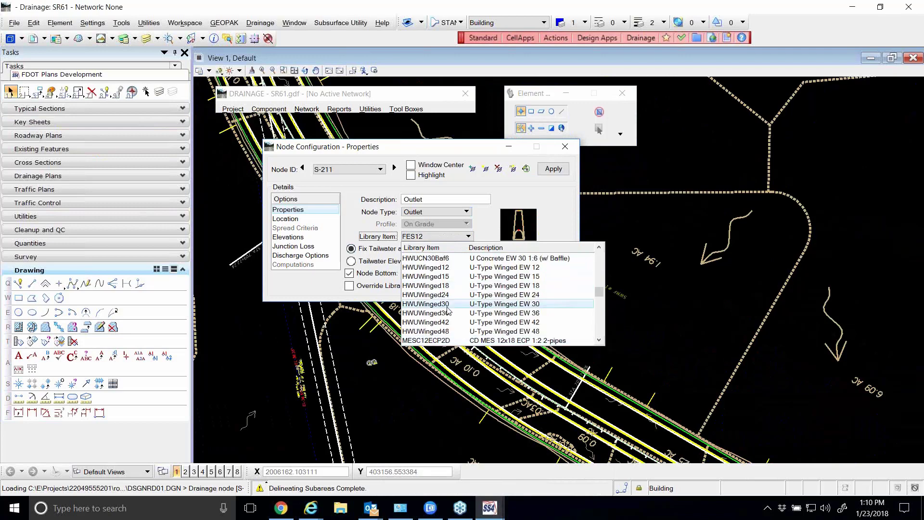
scroll(451, 321, down, 3)
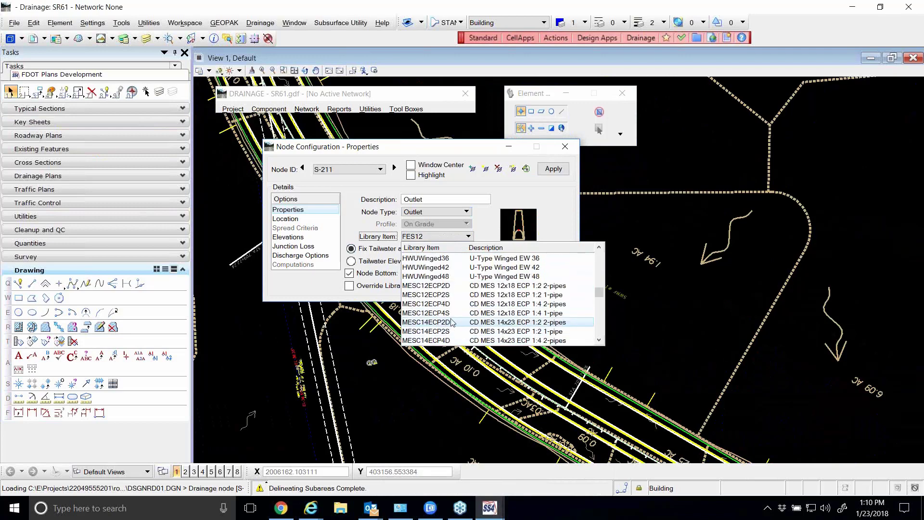
scroll(452, 324, down, 2)
scroll(451, 322, down, 5)
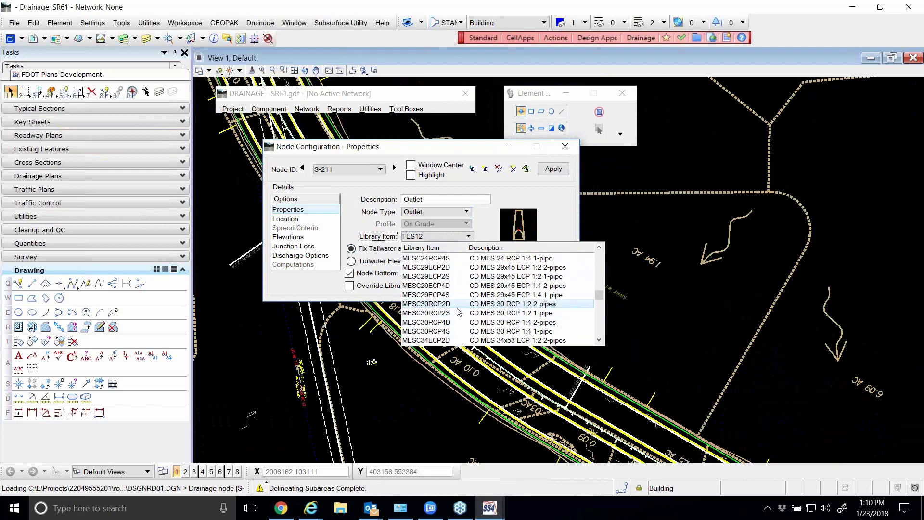
click(424, 332)
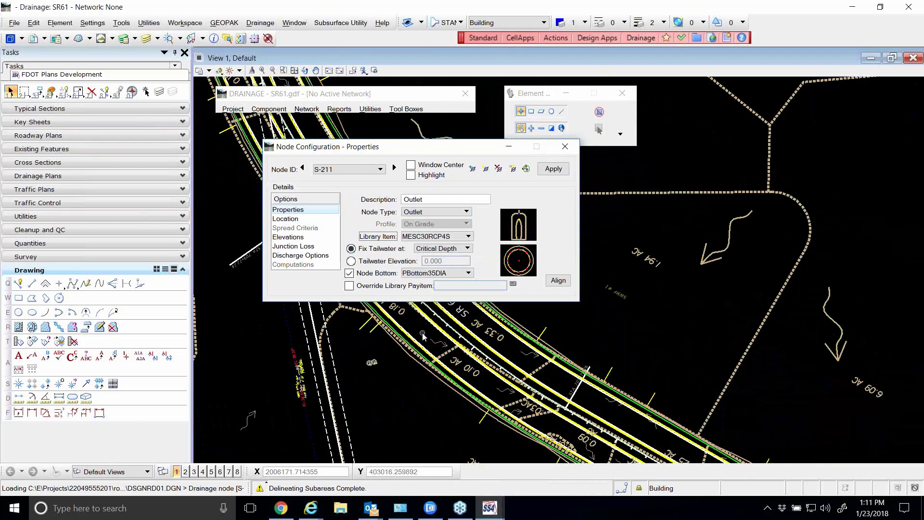
click(357, 275)
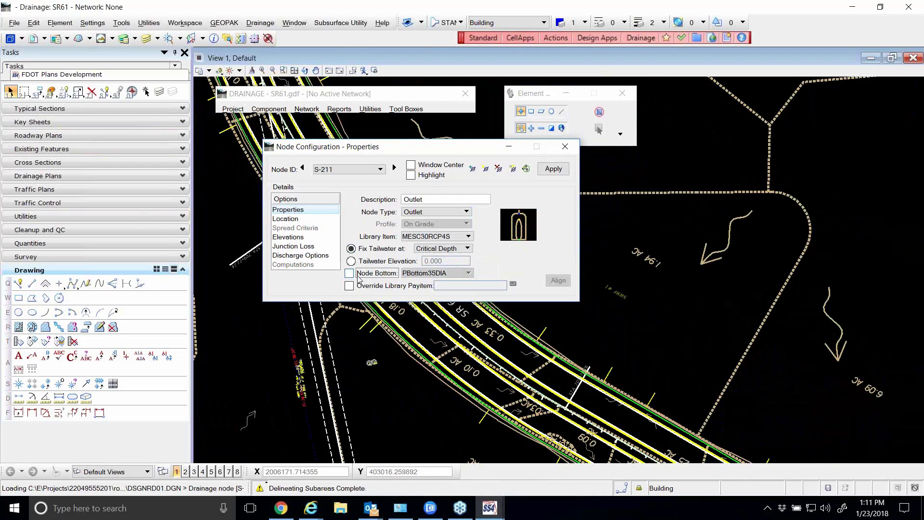
Locate node S-211 along chain SR61 at station 706+15 with an offset of 78.2
click(288, 220)
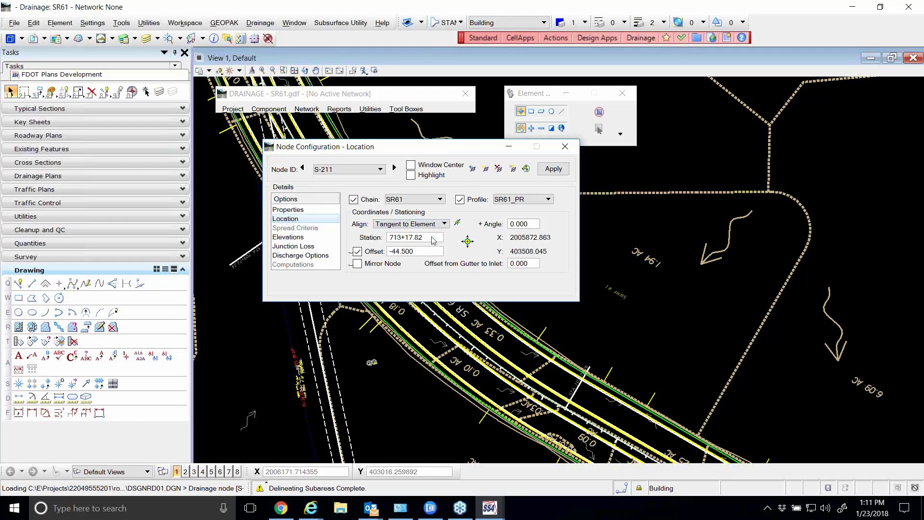
drag(434, 237, 389, 237)
text(7)
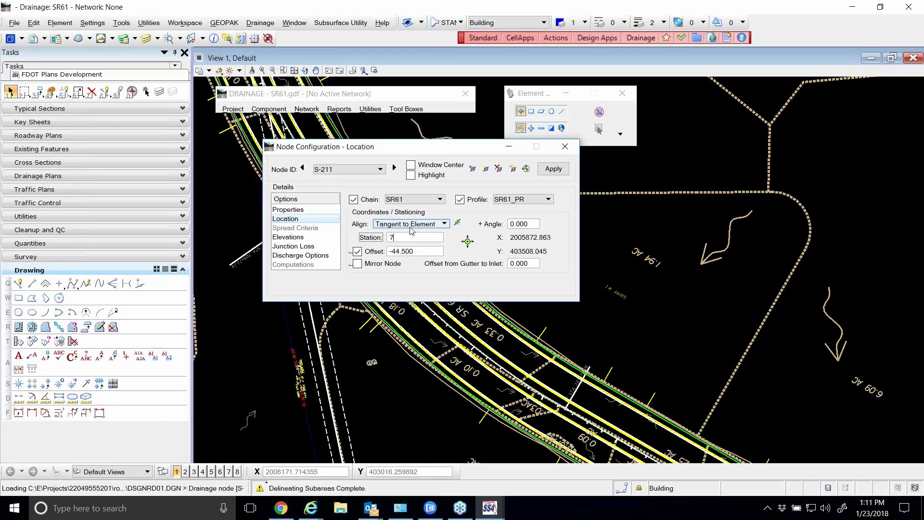
text(0615)
key(Tab)
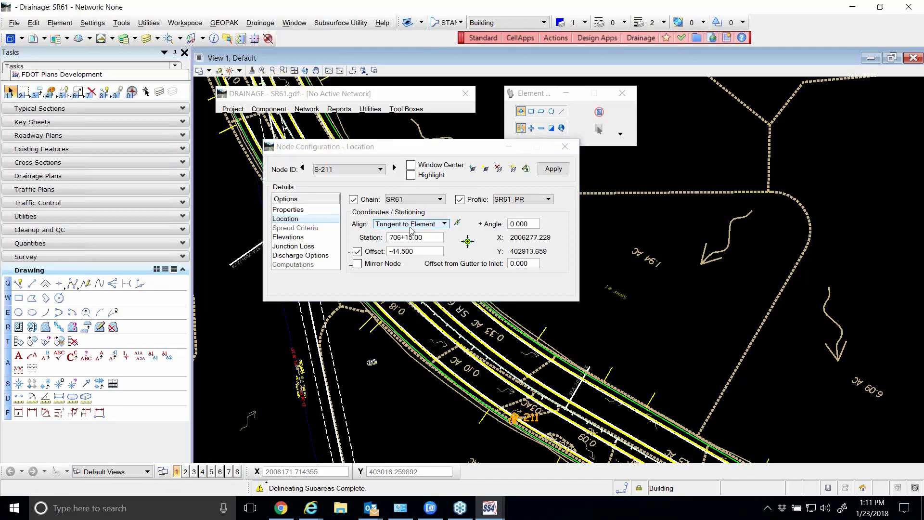
click(417, 251)
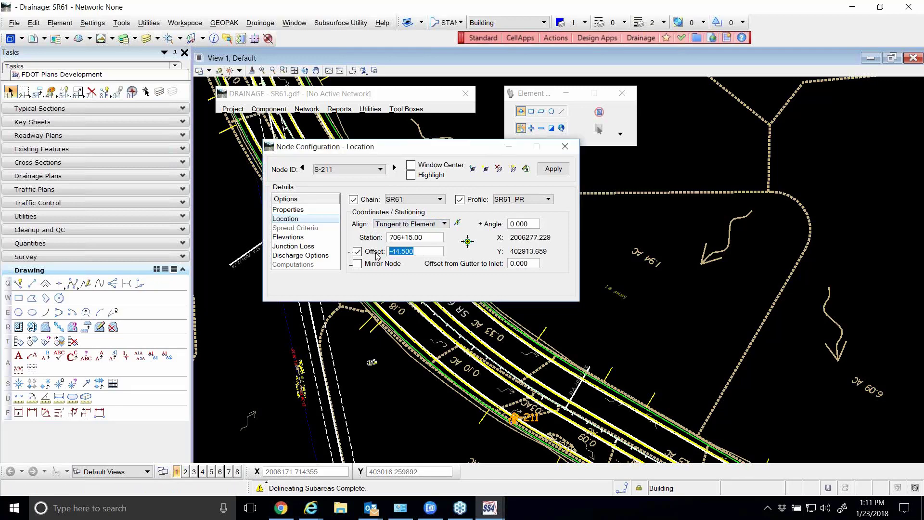
text(78.2)
key(Tab)
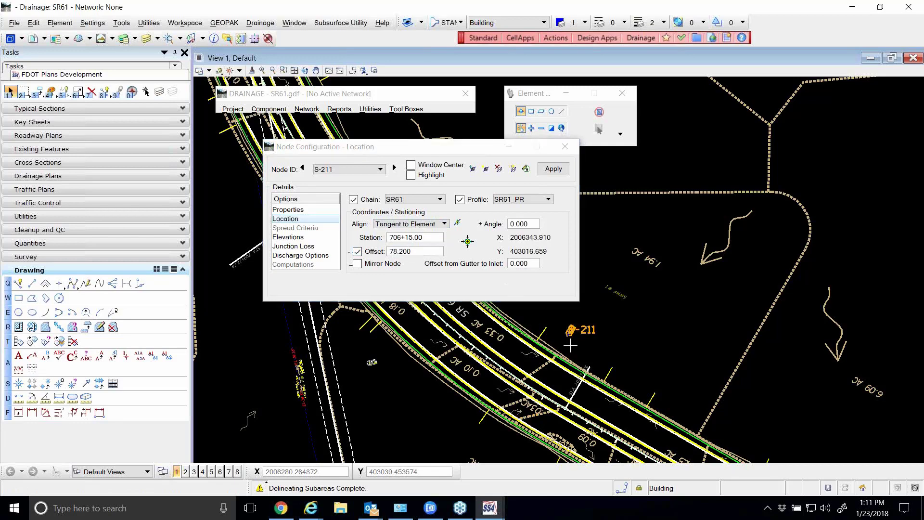
scroll(572, 346, up, 4)
scroll(573, 323, up, 2)
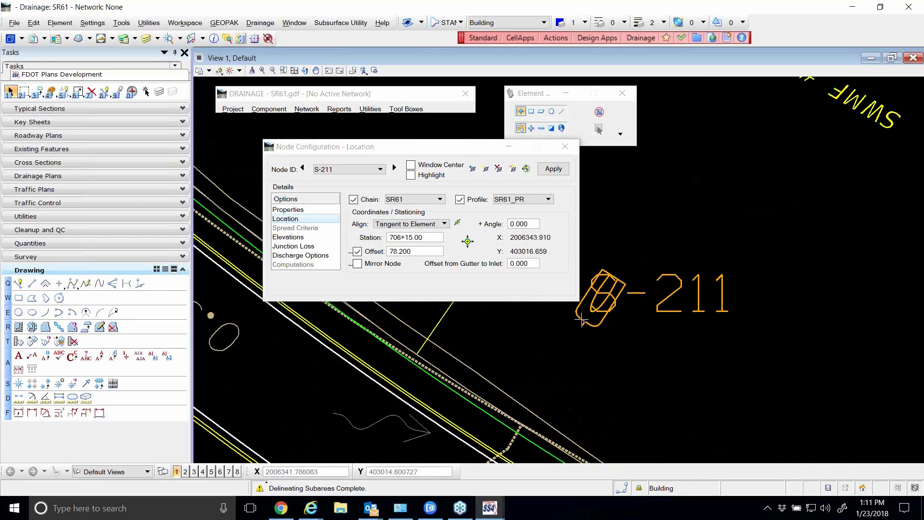
scroll(578, 324, down, 2)
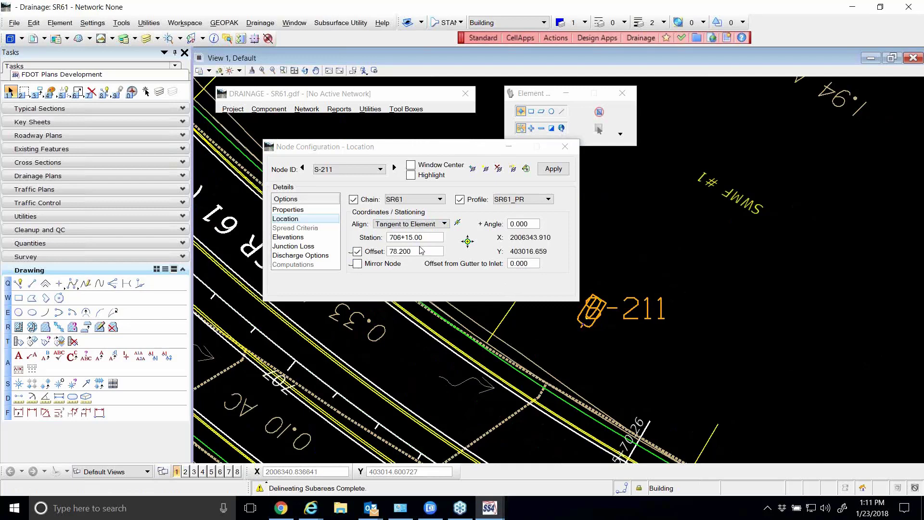
Try rotating node S-211 by an additional angle of 45 and apply the change
click(510, 224)
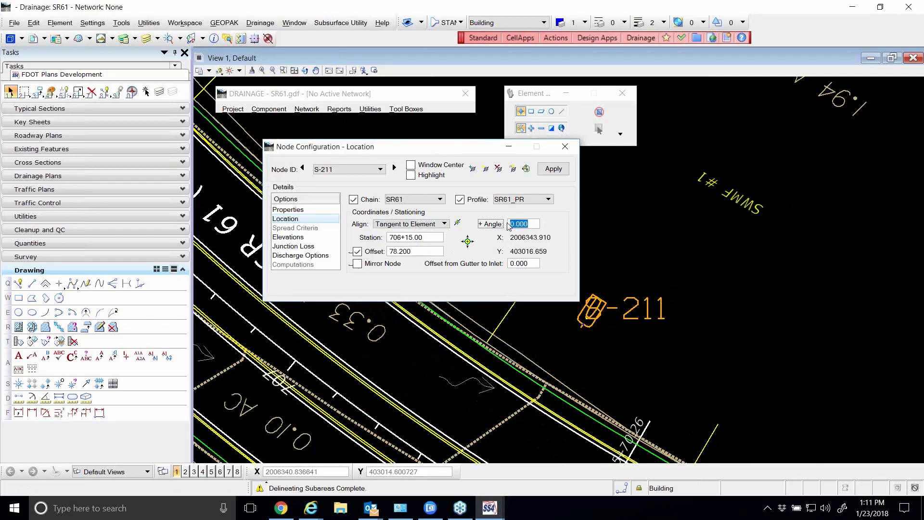
text(45)
key(Tab)
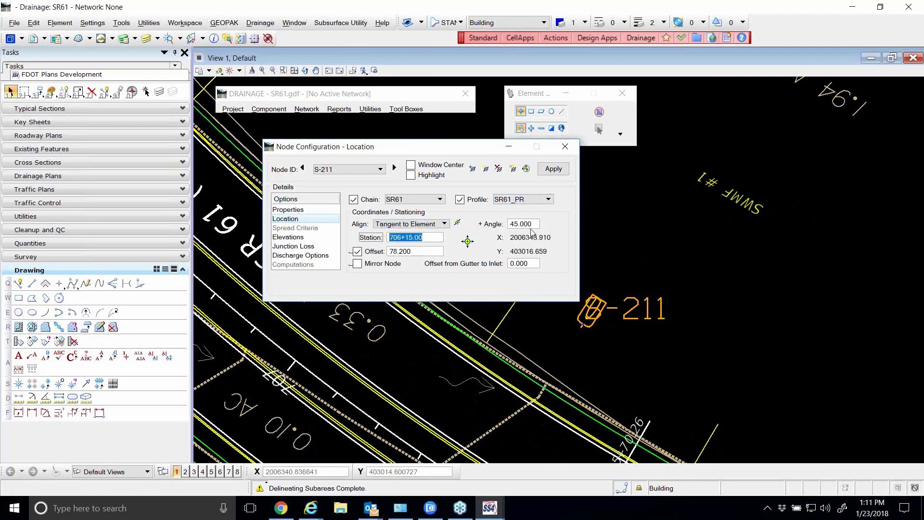
click(554, 169)
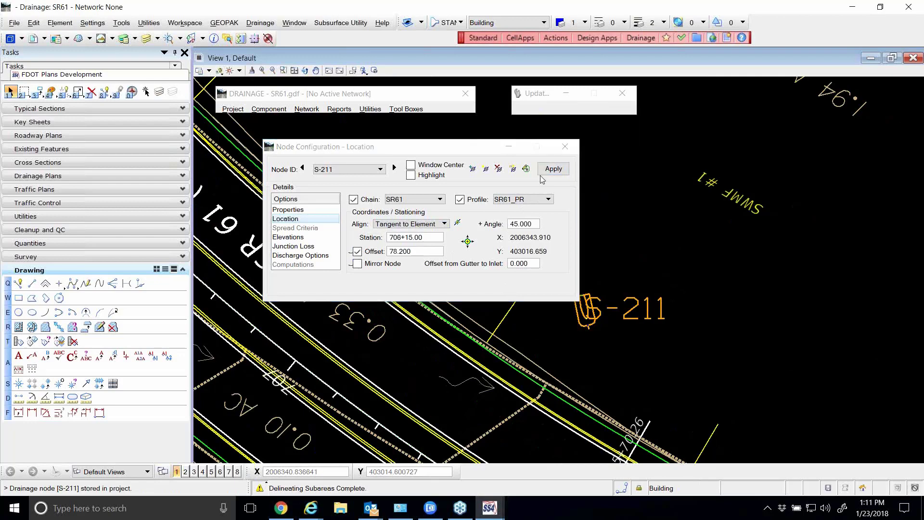
Reset the additional angle of node S-211 to 0 and apply it
drag(537, 224, 504, 227)
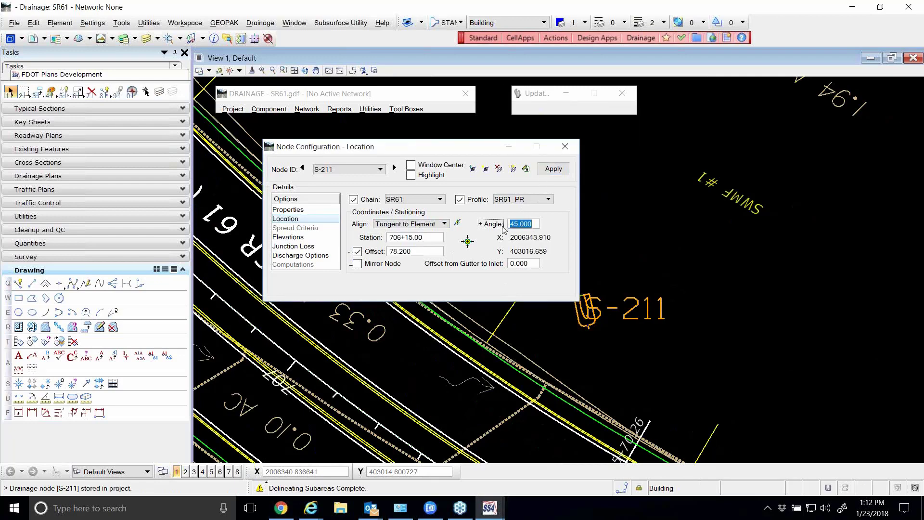
text(0)
key(Tab)
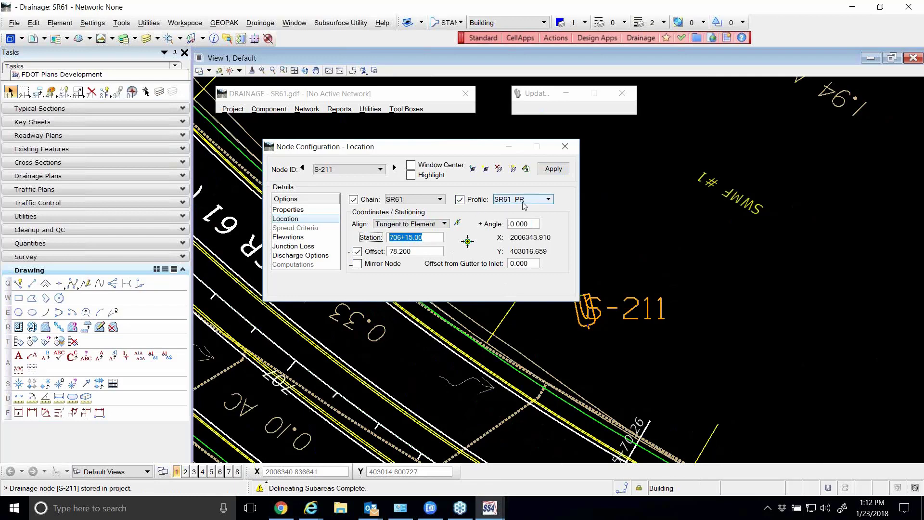
click(550, 170)
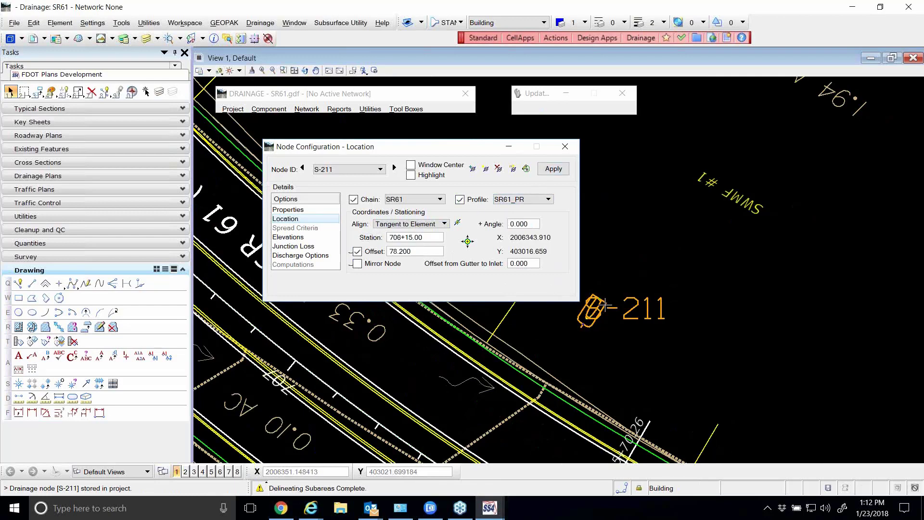
Set the user-supplied elevation of node S-211 to 10, apply it and close the node configuration
scroll(640, 308, down, 3)
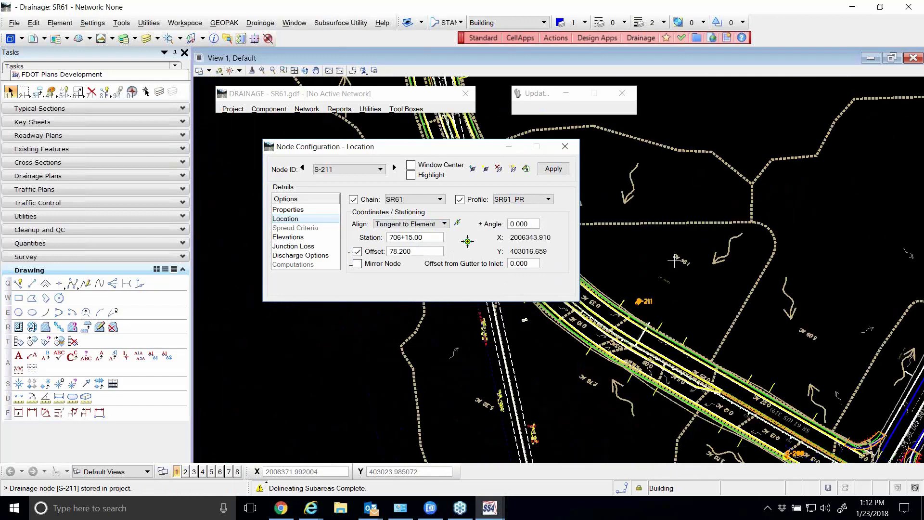
scroll(674, 268, up, 3)
scroll(674, 266, down, 2)
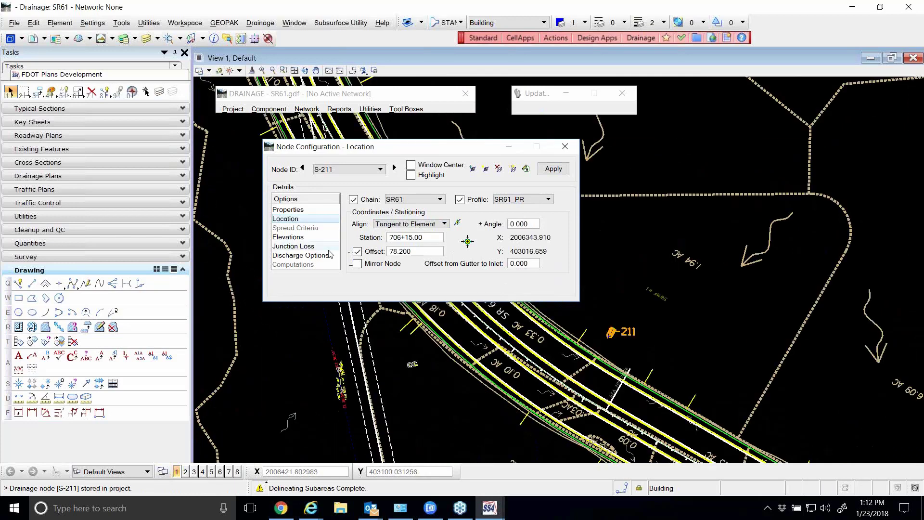
click(288, 237)
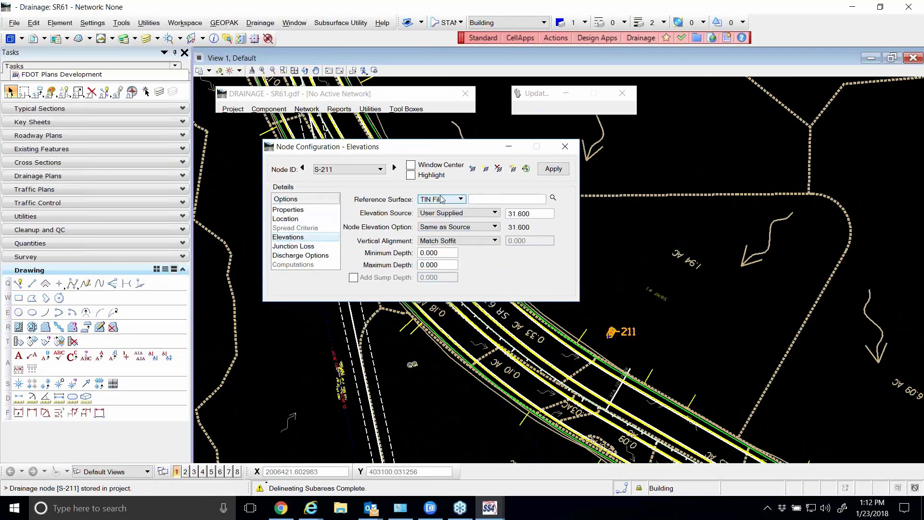
double_click(524, 215)
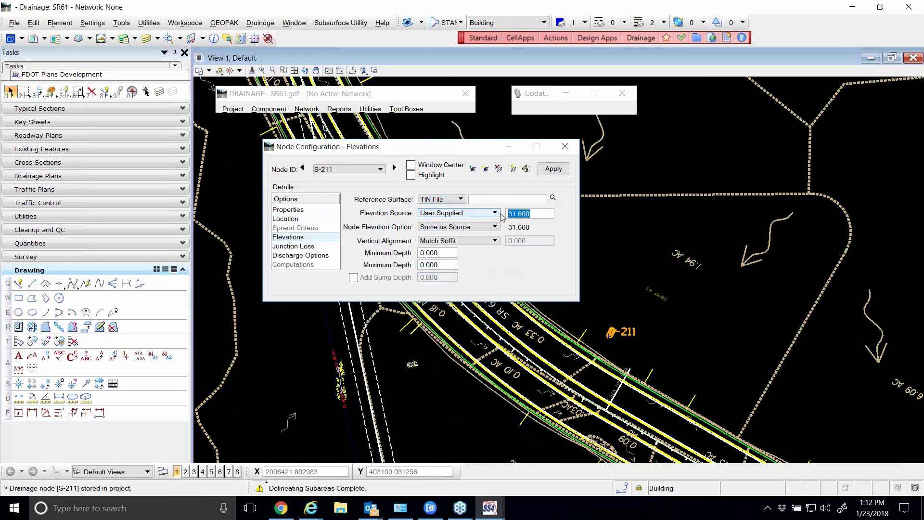
text(10)
click(564, 172)
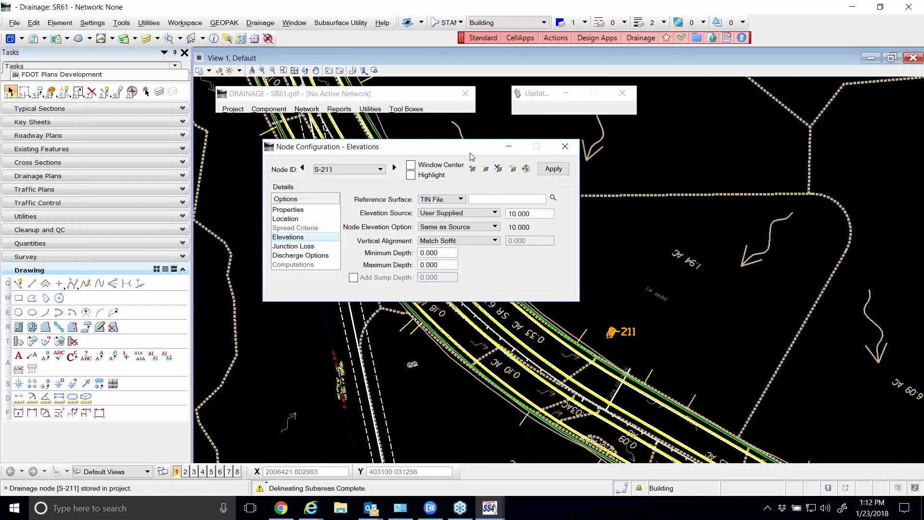
click(565, 152)
scroll(610, 337, up, 5)
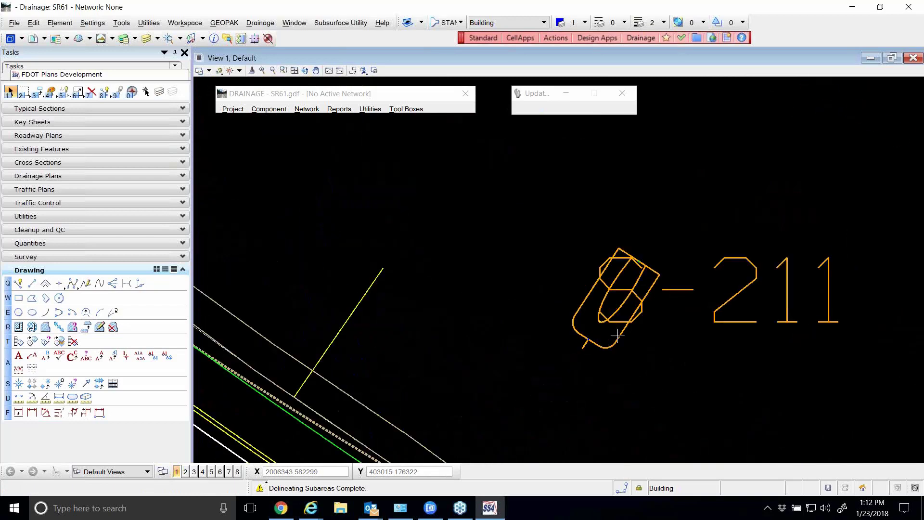
scroll(557, 276, down, 3)
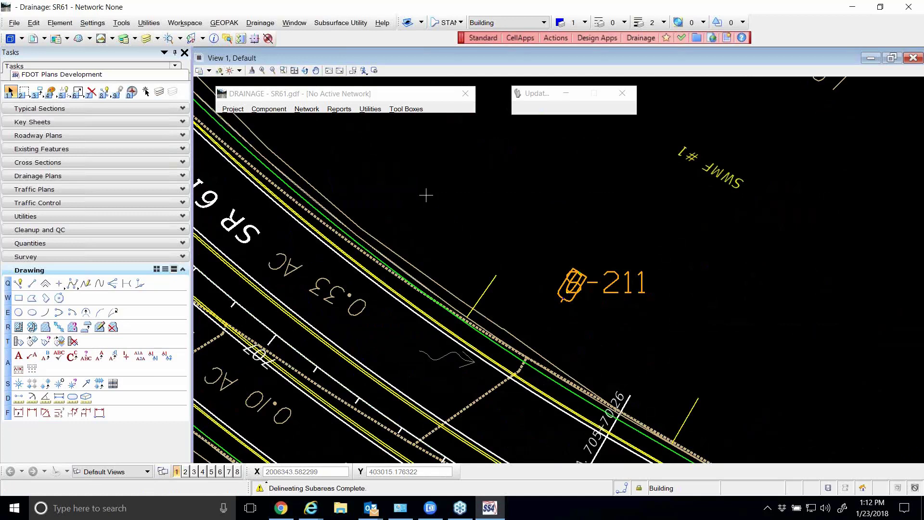
Open the existing node S-211 for editing and turn on window centering and highlighting for the selected node
click(280, 110)
mouse_move(287, 126)
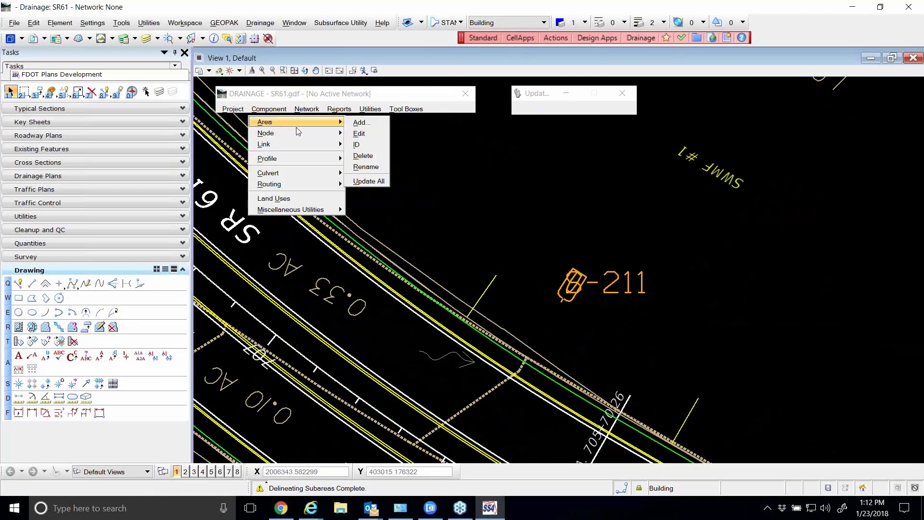
mouse_move(309, 131)
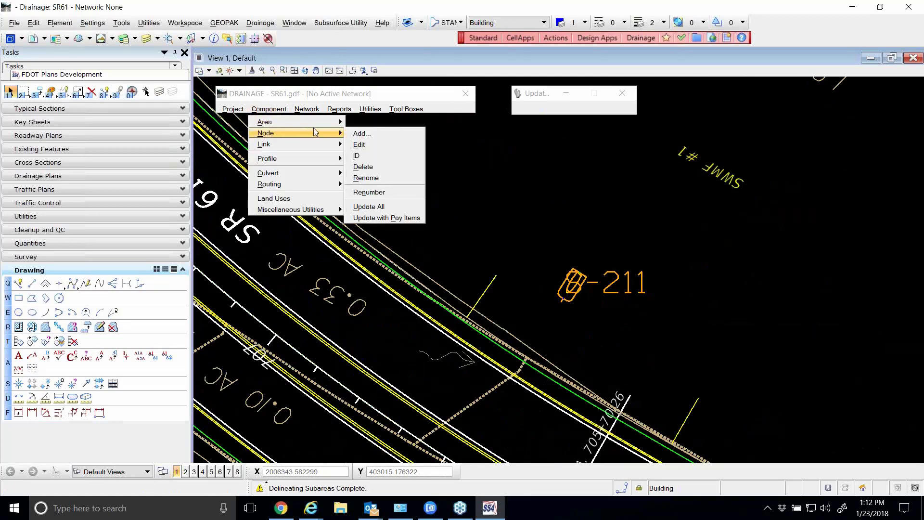
click(359, 145)
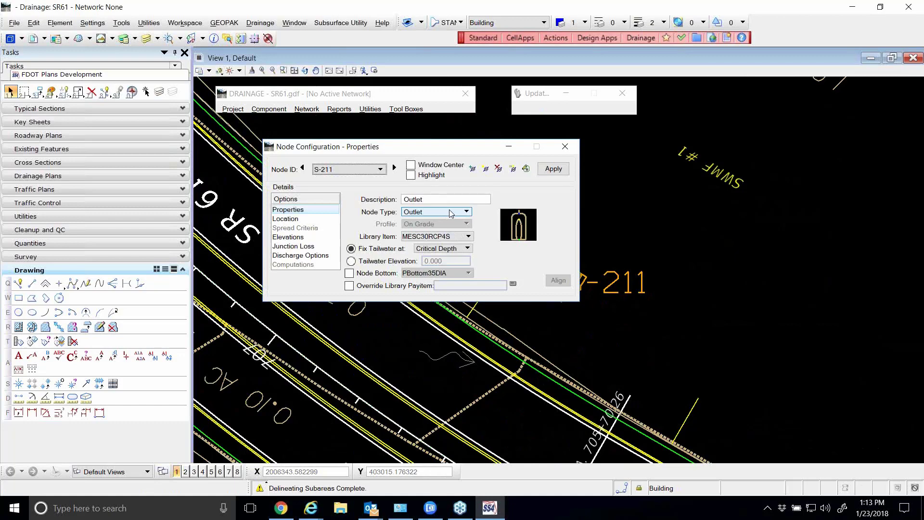
drag(423, 147, 432, 131)
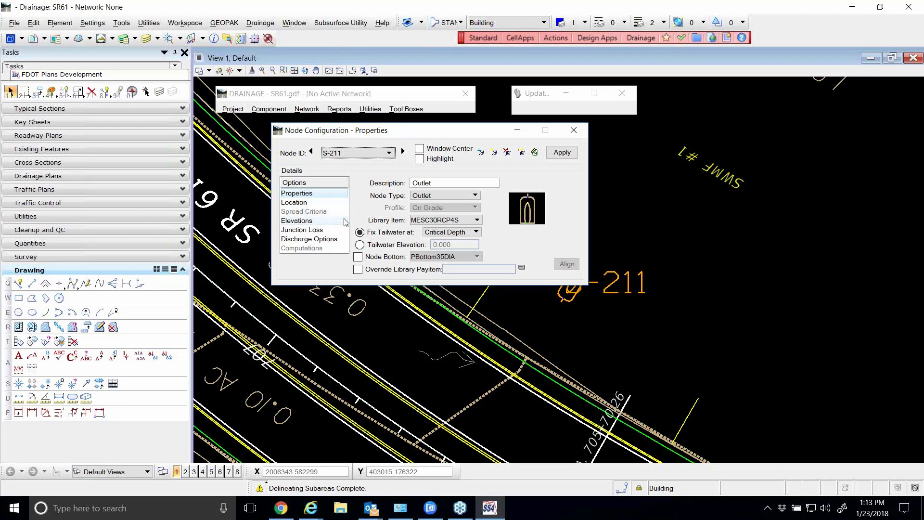
click(419, 149)
click(419, 160)
drag(434, 133, 463, 89)
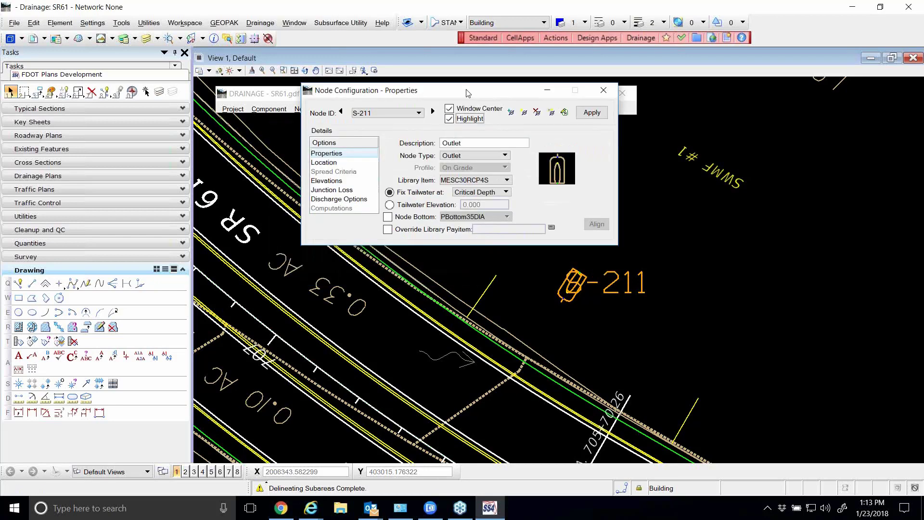
Browse the drainage nodes from S-211 to S-201 and examine where S-201 lies in the drawing
click(337, 109)
click(431, 109)
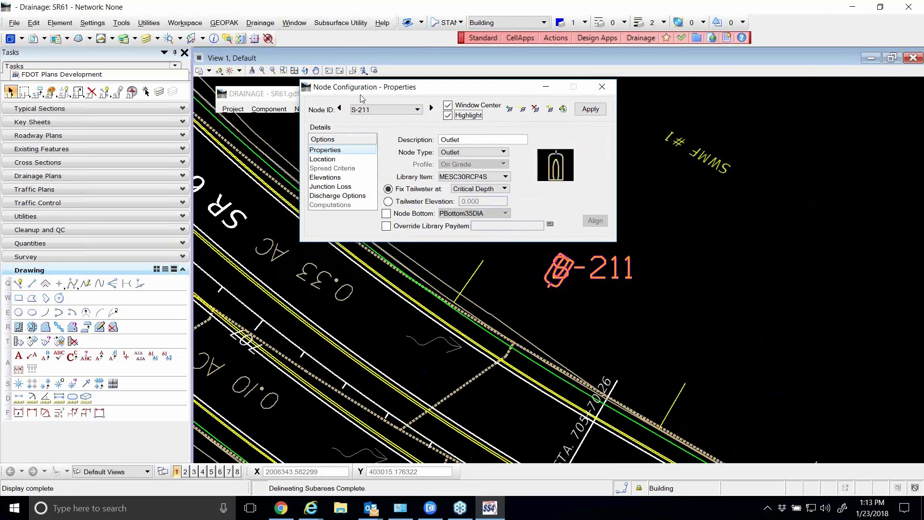
click(346, 109)
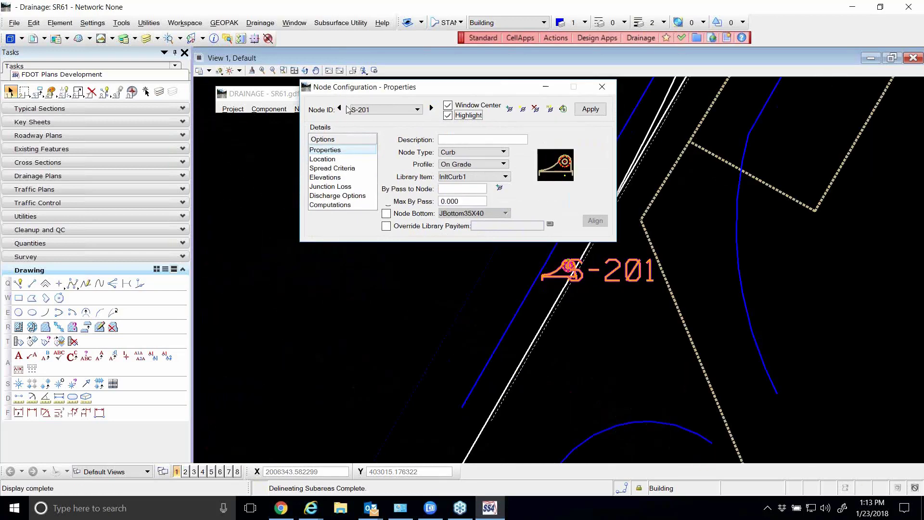
scroll(486, 346, down, 5)
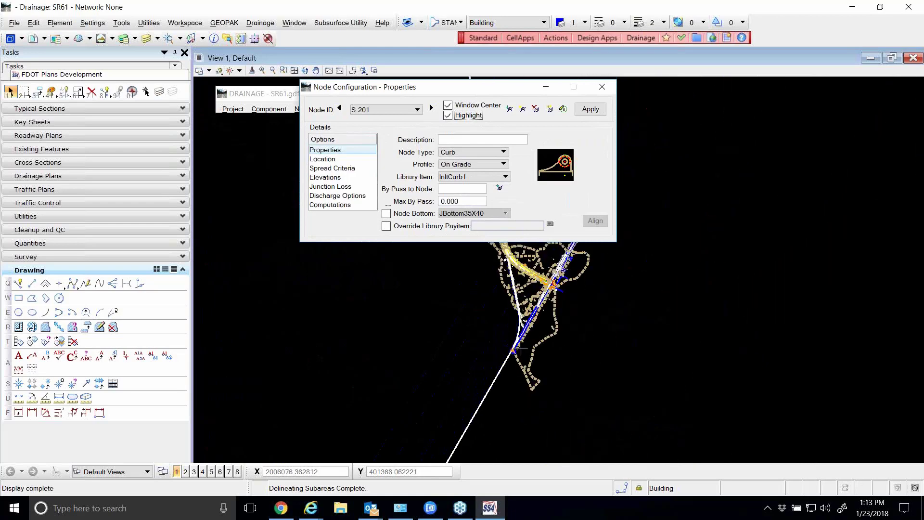
scroll(520, 347, up, 5)
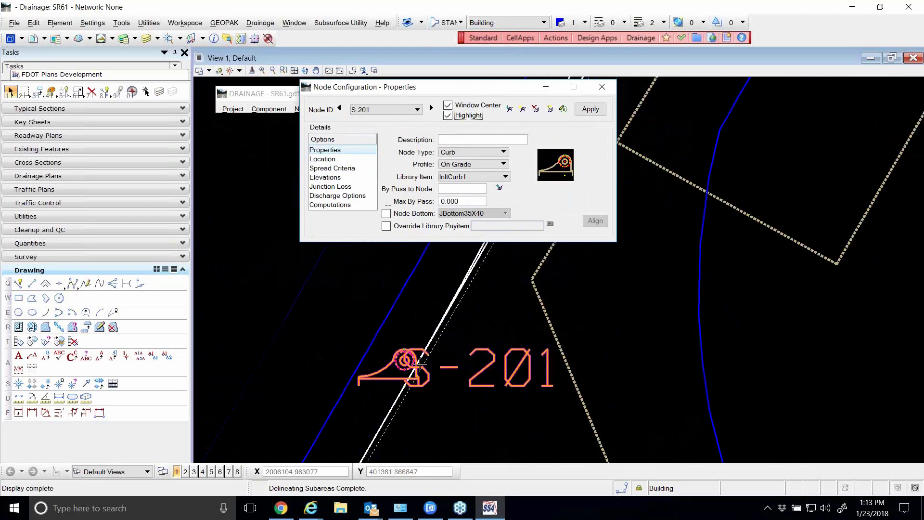
Examine the location settings of nodes S-201 and S-200, storing the S-201 information when switching, and return to S-201
click(337, 160)
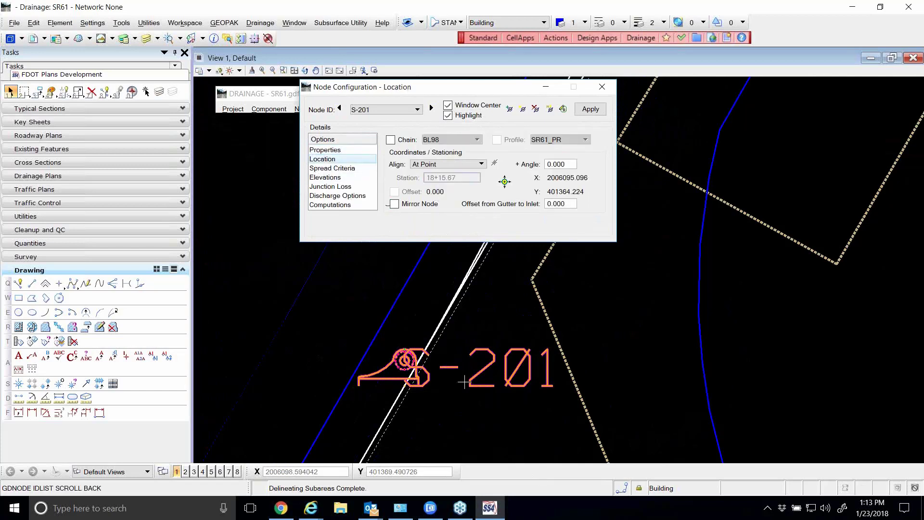
scroll(462, 381, down, 5)
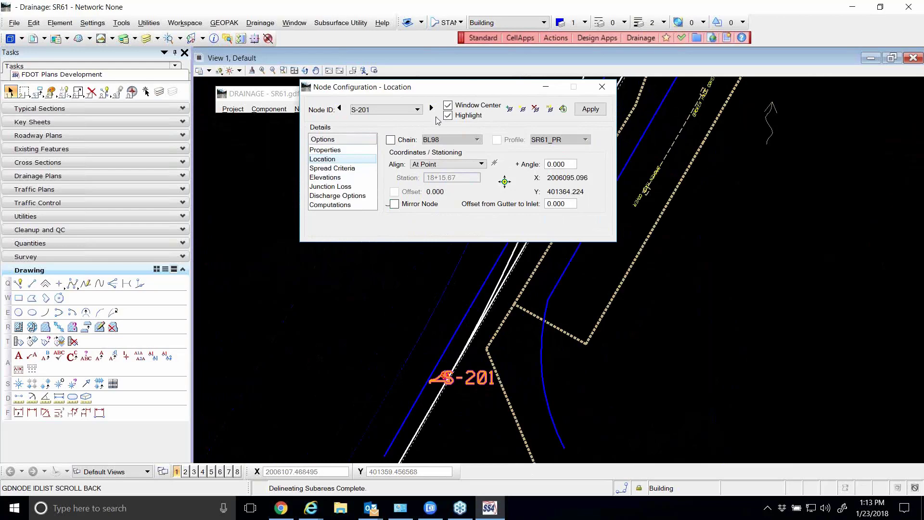
click(339, 108)
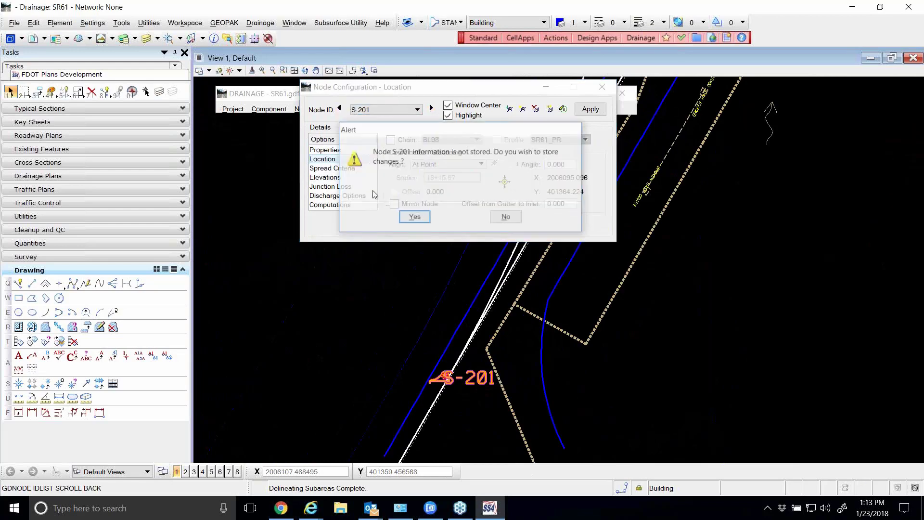
click(417, 218)
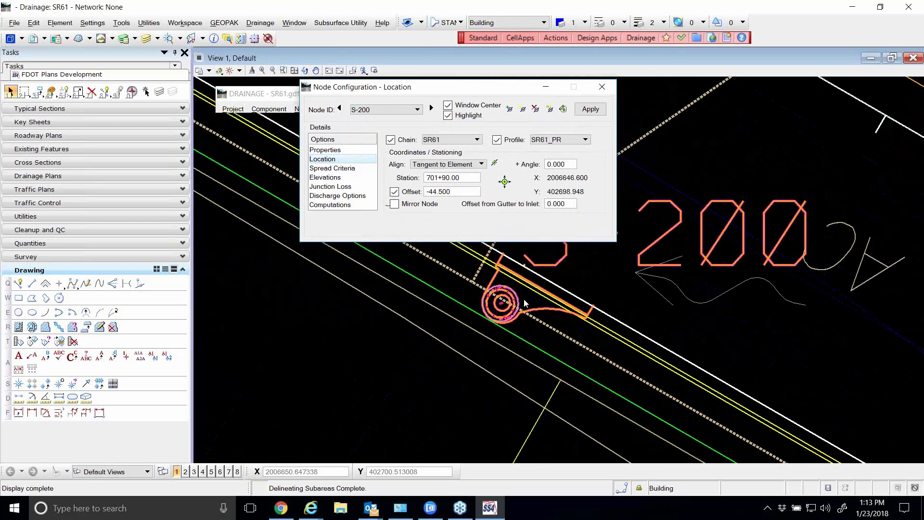
click(432, 107)
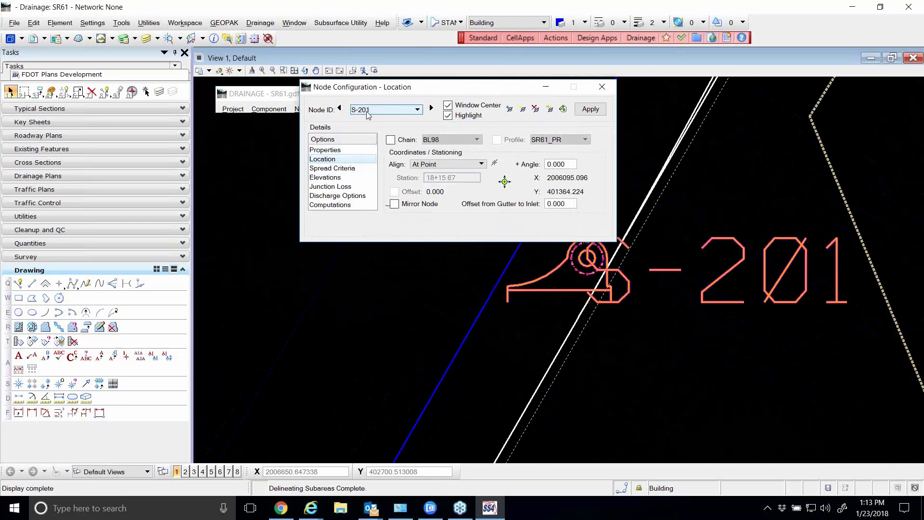
Start deleting a drainage node and identify S-201 in the drawing as the node to delete
click(536, 109)
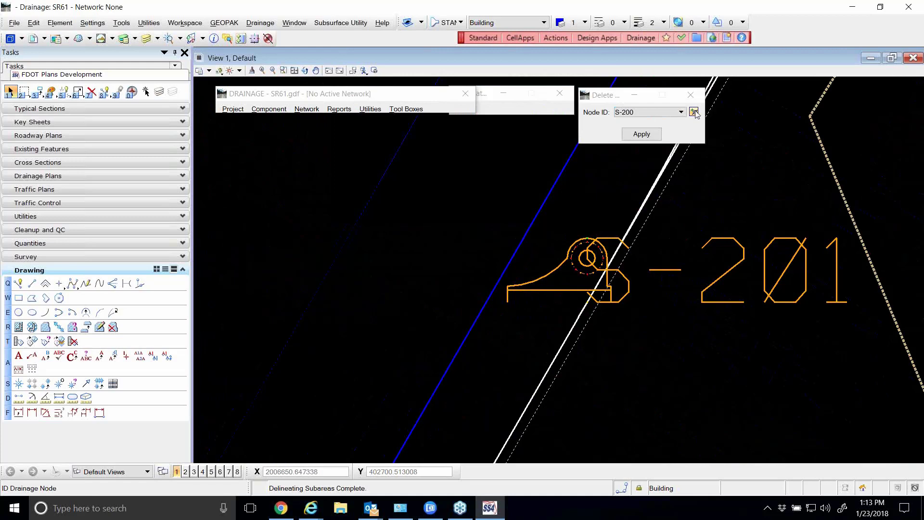
click(695, 113)
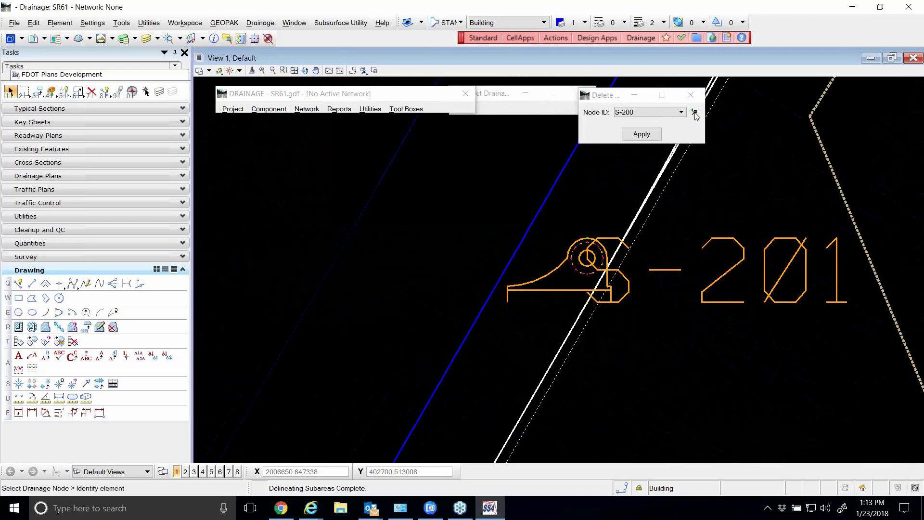
click(717, 234)
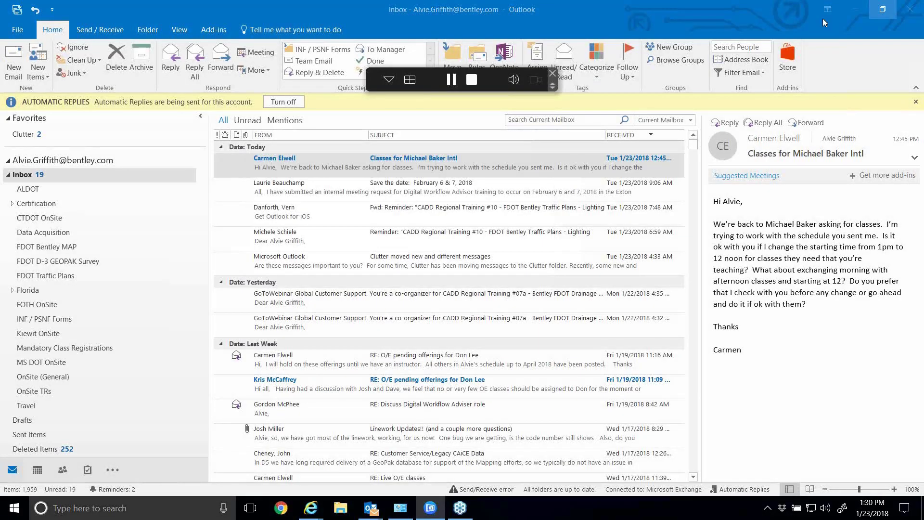
Minimize the Outlook inbox window to show the desktop
click(855, 10)
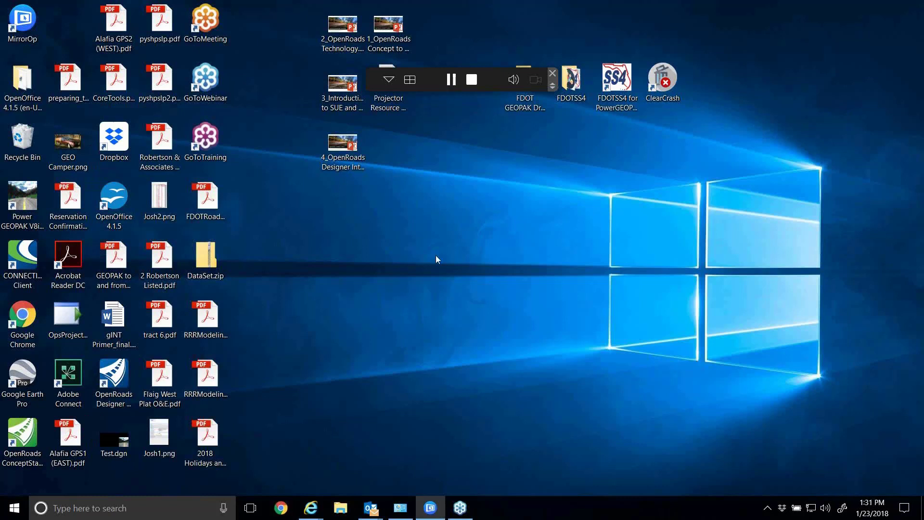
click(341, 508)
scroll(472, 155, down, 2)
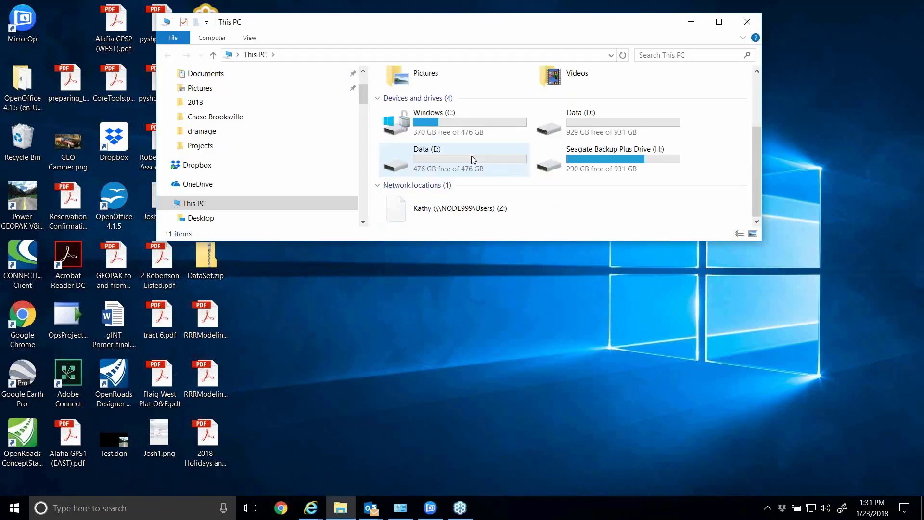
click(463, 125)
double_click(463, 125)
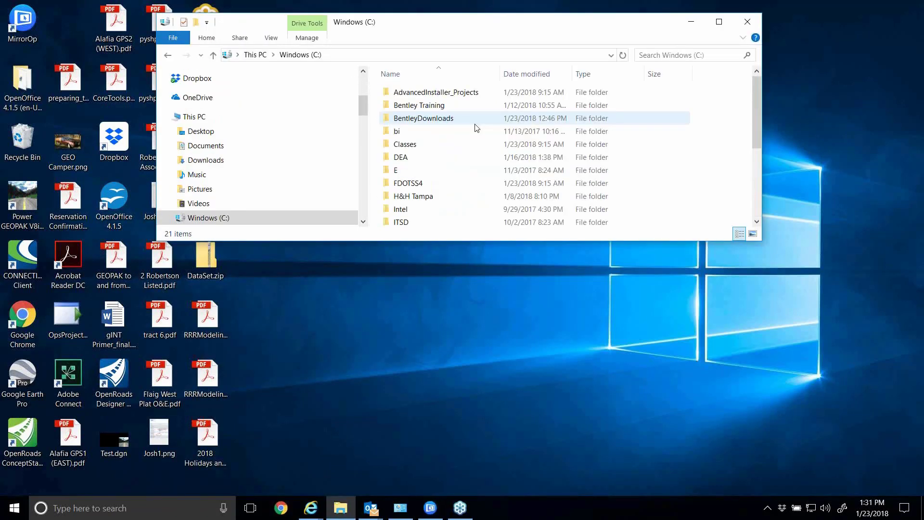
double_click(403, 166)
double_click(405, 94)
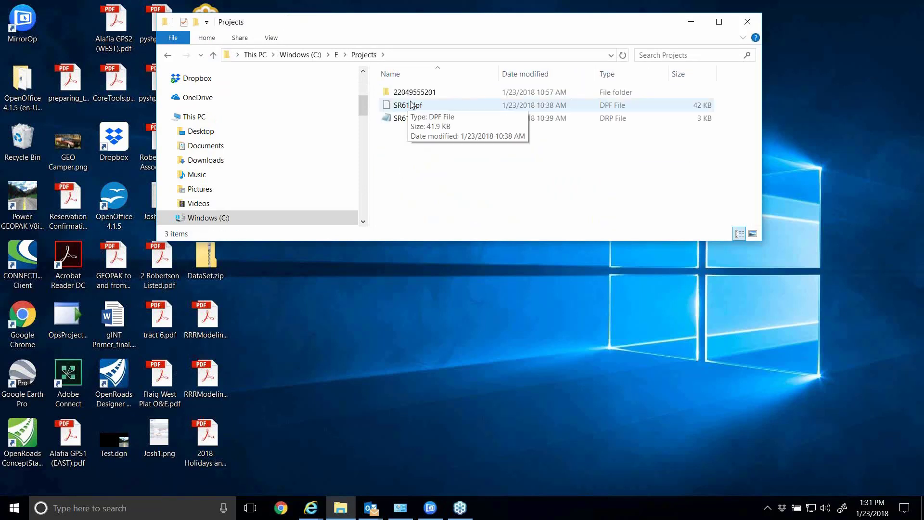
click(412, 95)
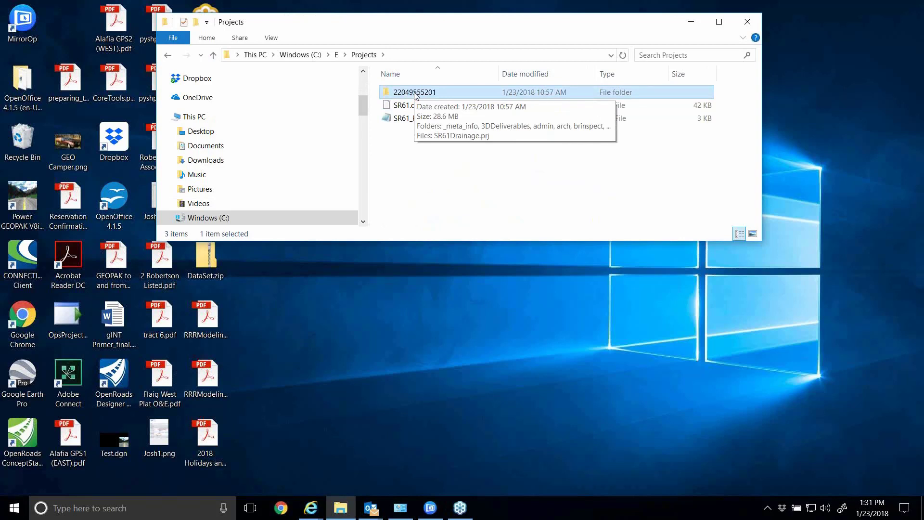
key(Delete)
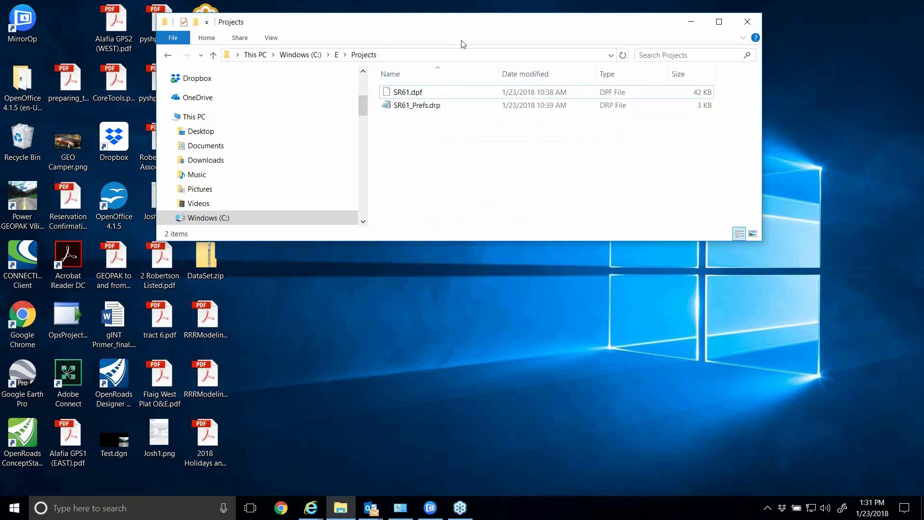
drag(461, 32, 480, 274)
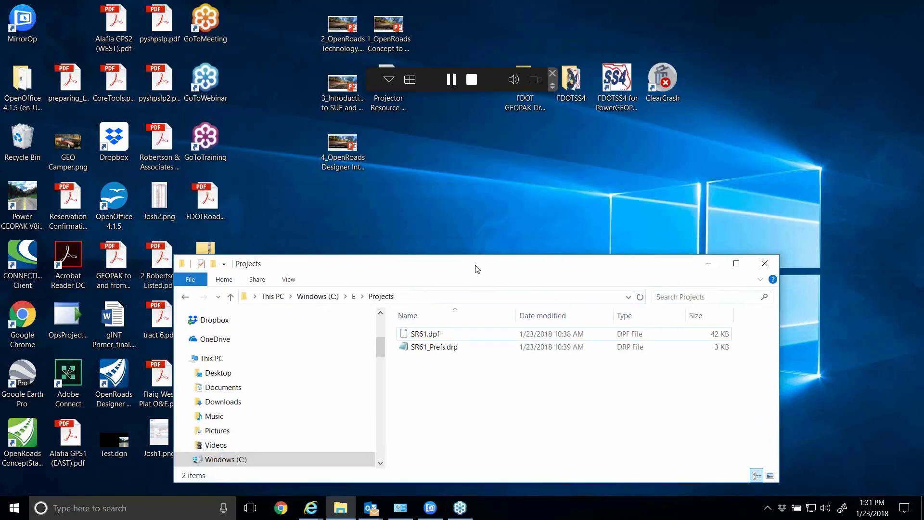
click(558, 147)
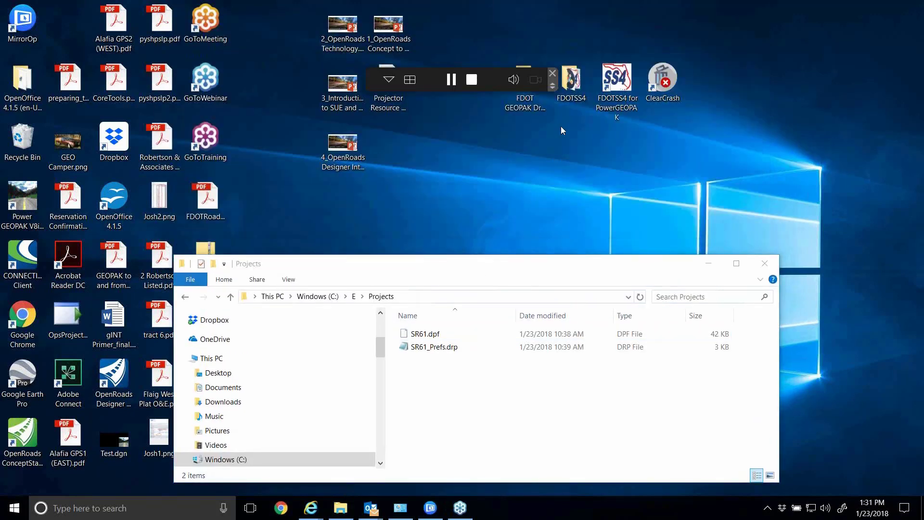
double_click(524, 107)
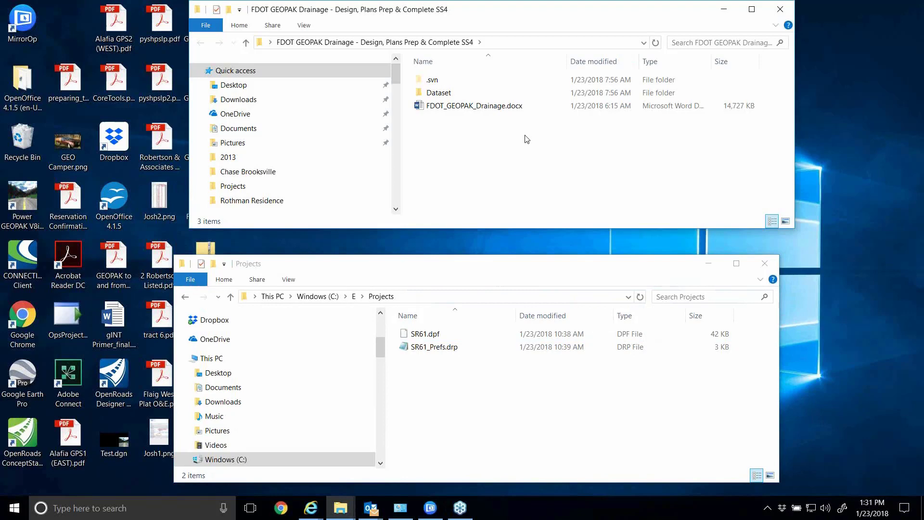
double_click(439, 93)
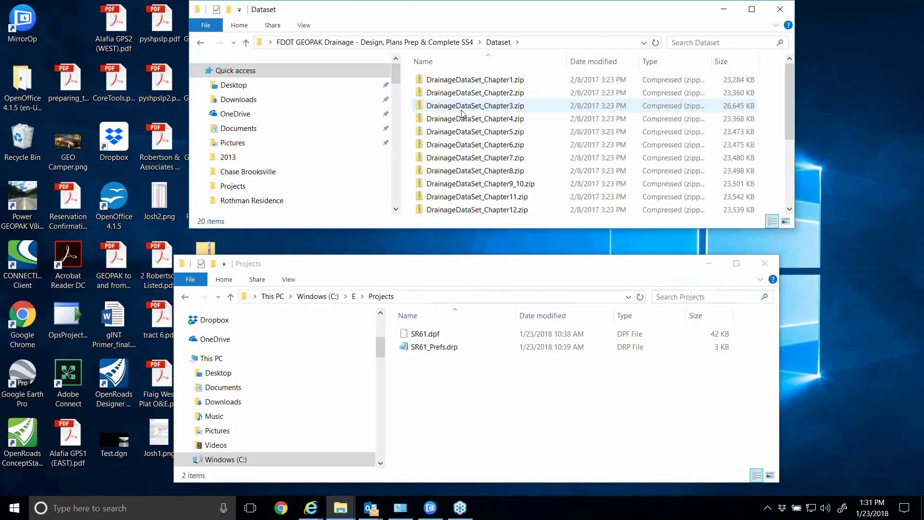
double_click(467, 131)
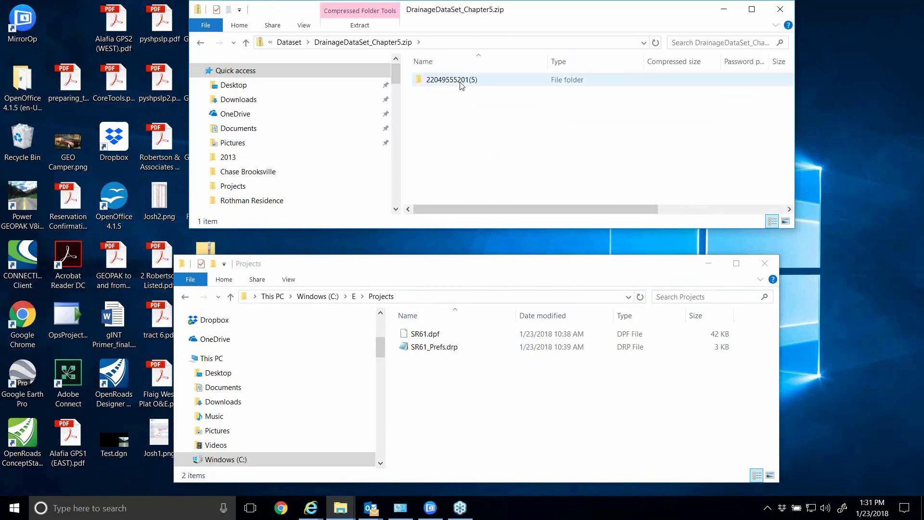
double_click(462, 82)
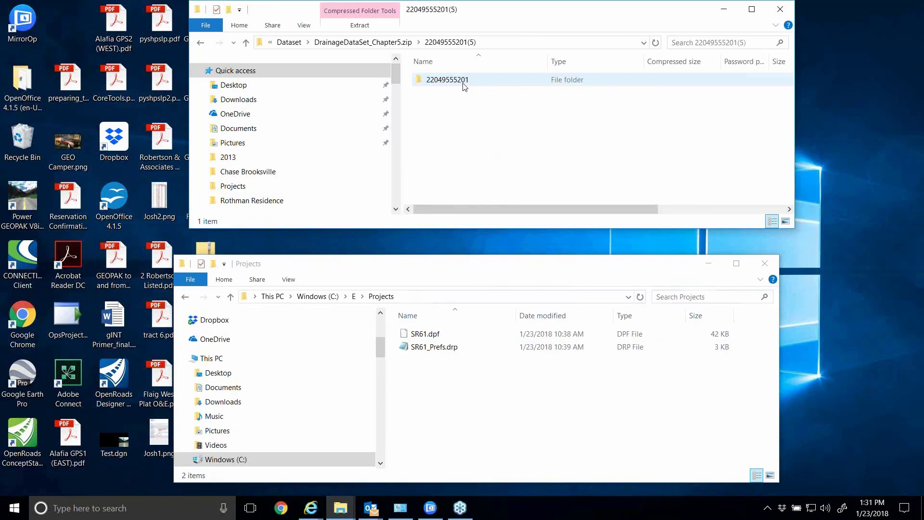
drag(453, 90, 471, 417)
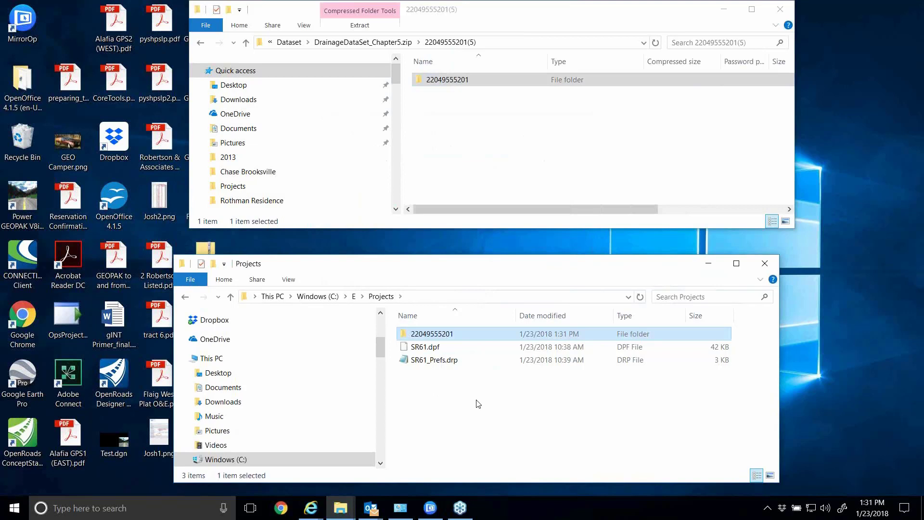
drag(529, 270, 541, 256)
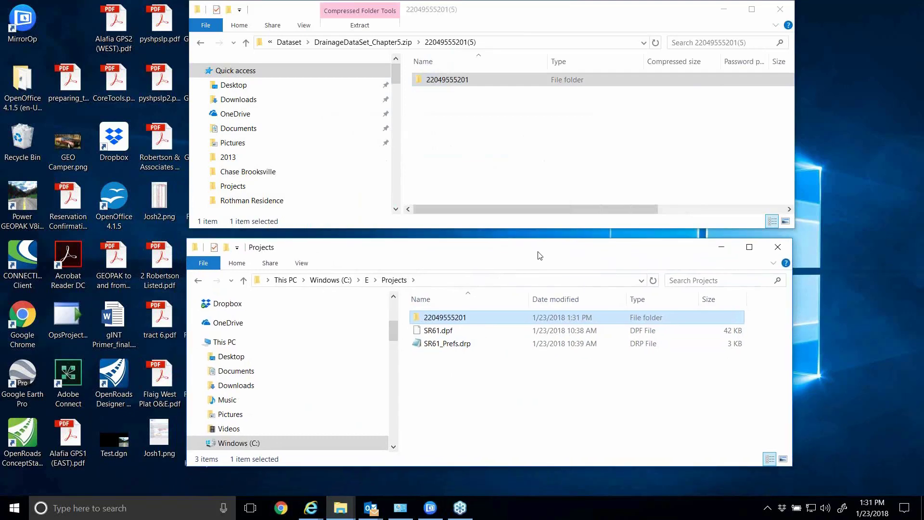
click(724, 9)
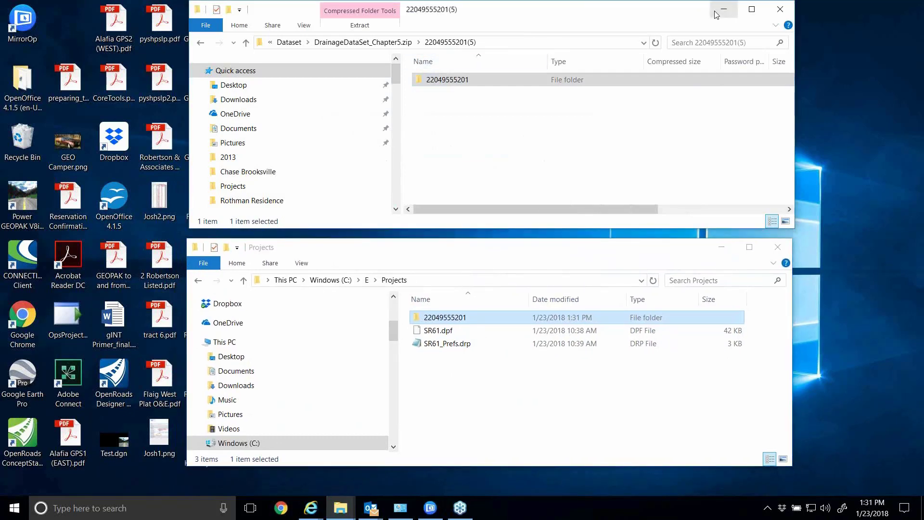
click(721, 247)
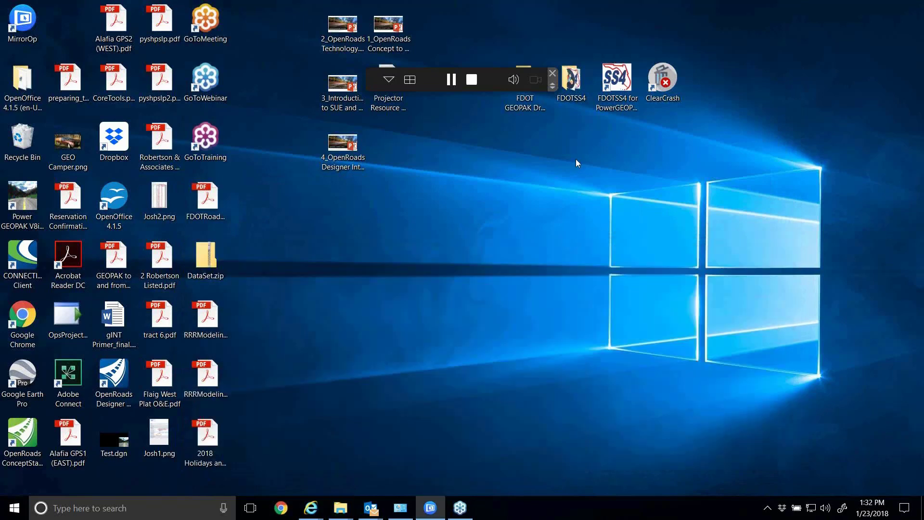
Launch FDOTSS4 for PowerGEOPAK, skip the ProjectWise login, and open DRPRRD01.DGN from the project's drainage folder with View 1 maximized
double_click(620, 72)
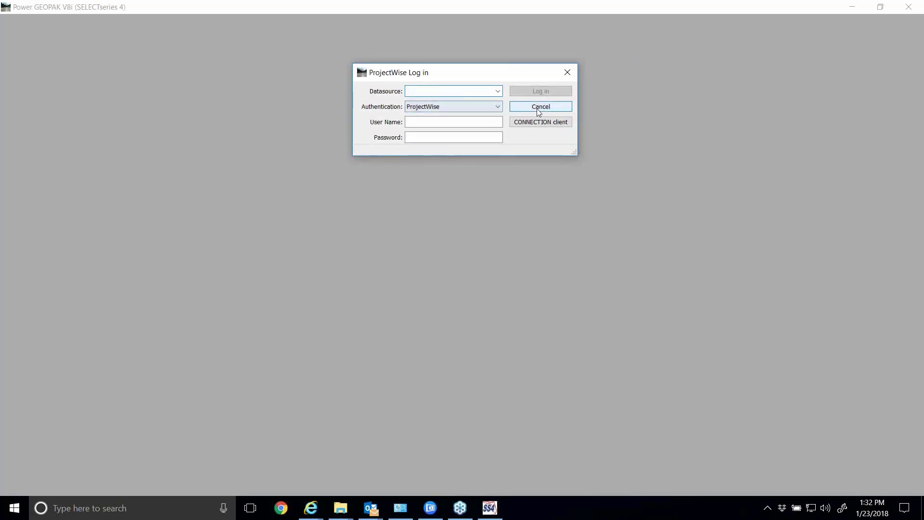
click(538, 108)
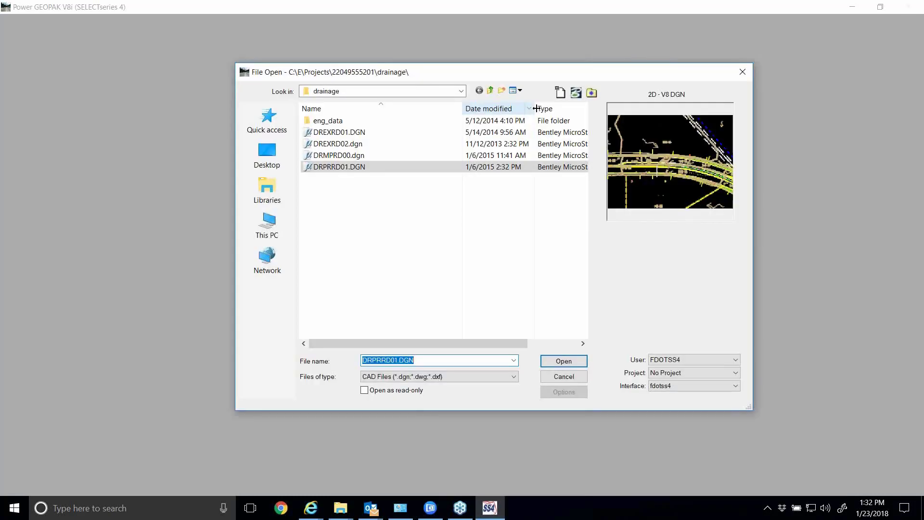
drag(521, 75, 506, 62)
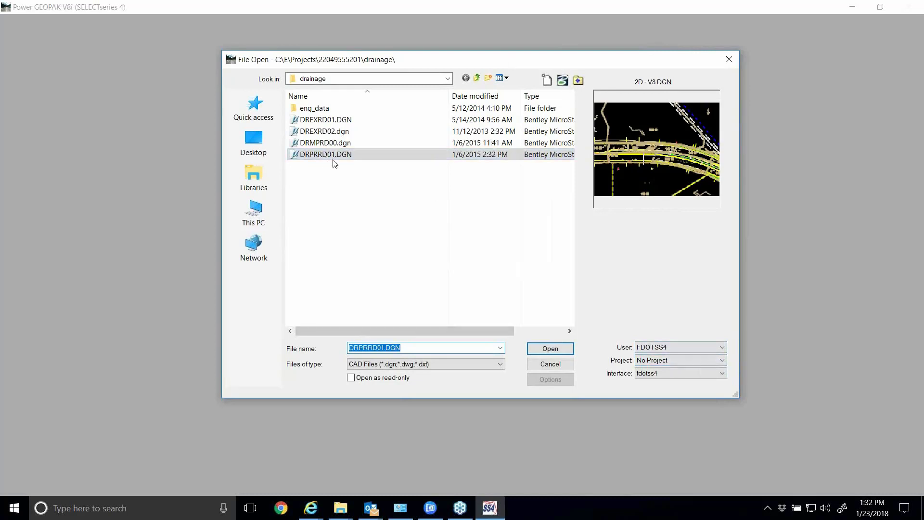
click(552, 349)
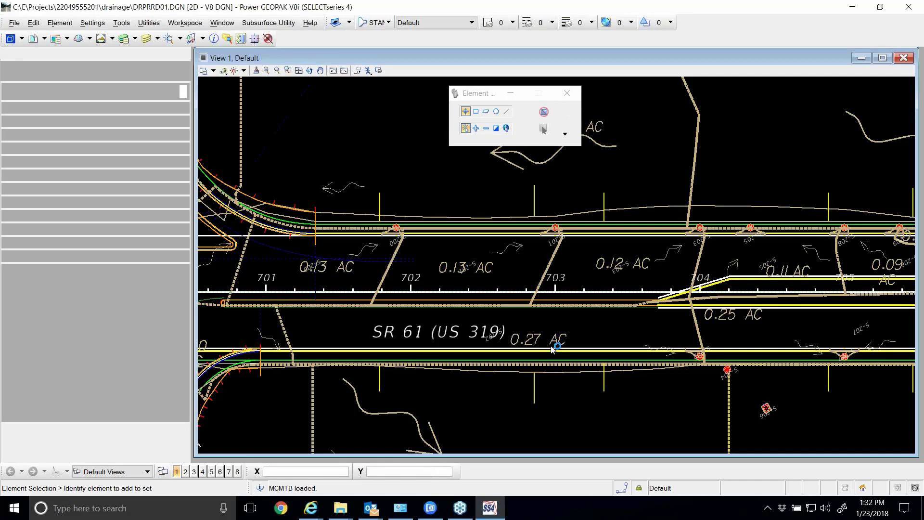
click(882, 58)
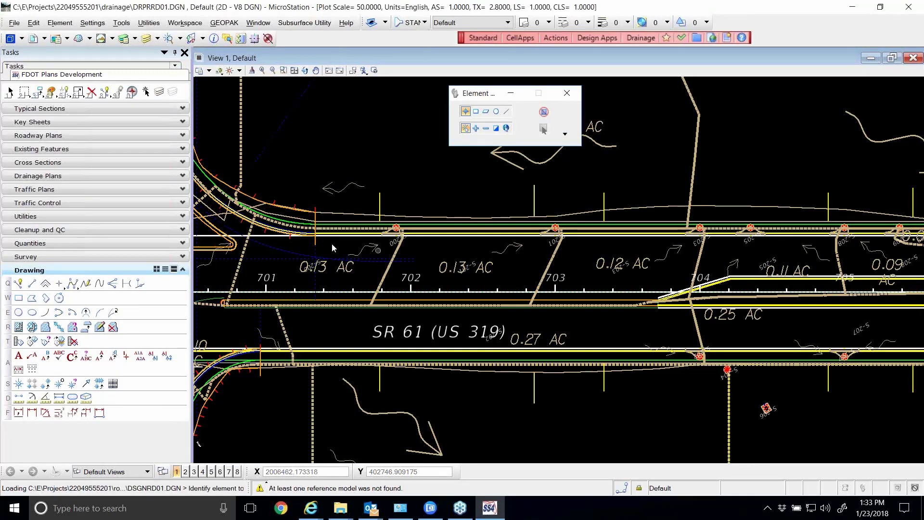
Try to start GEOPAK Drainage from the Drainage Plans tasks and load the SR61.gdf project, acknowledging the criteria directory notice
click(185, 270)
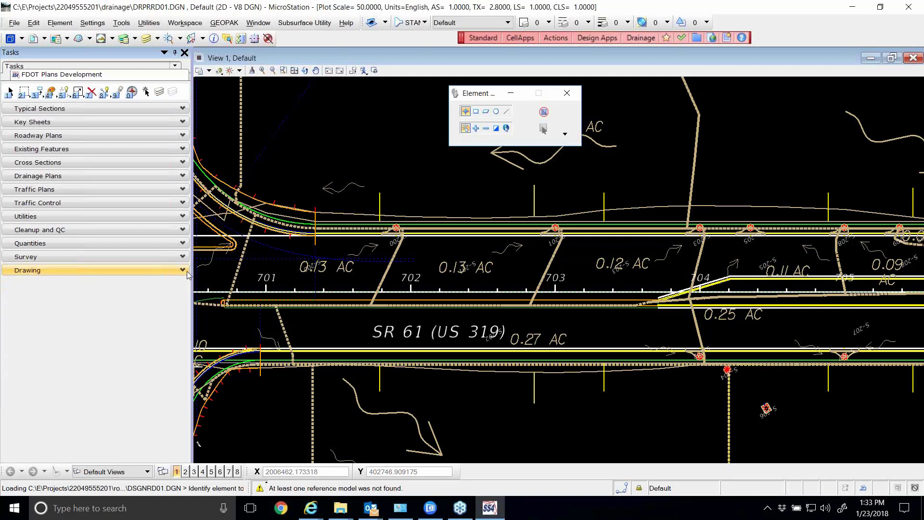
click(183, 176)
click(19, 189)
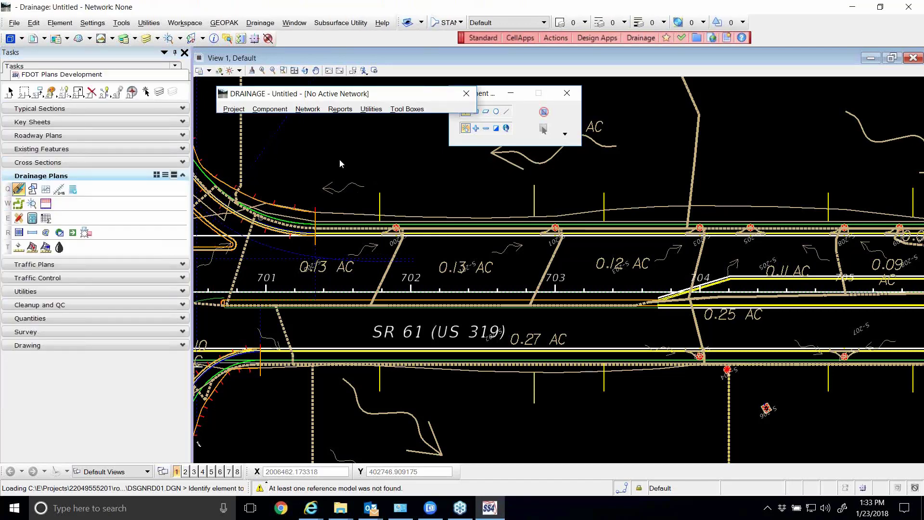
click(235, 109)
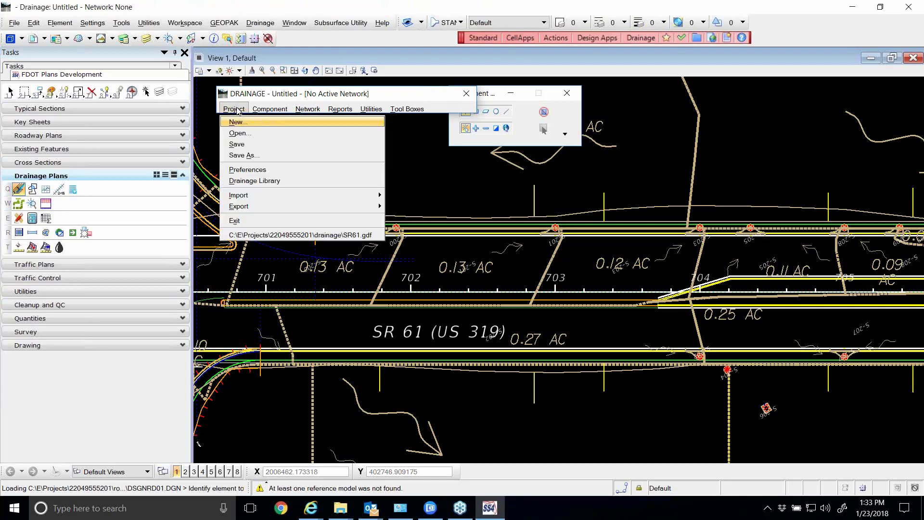
click(287, 236)
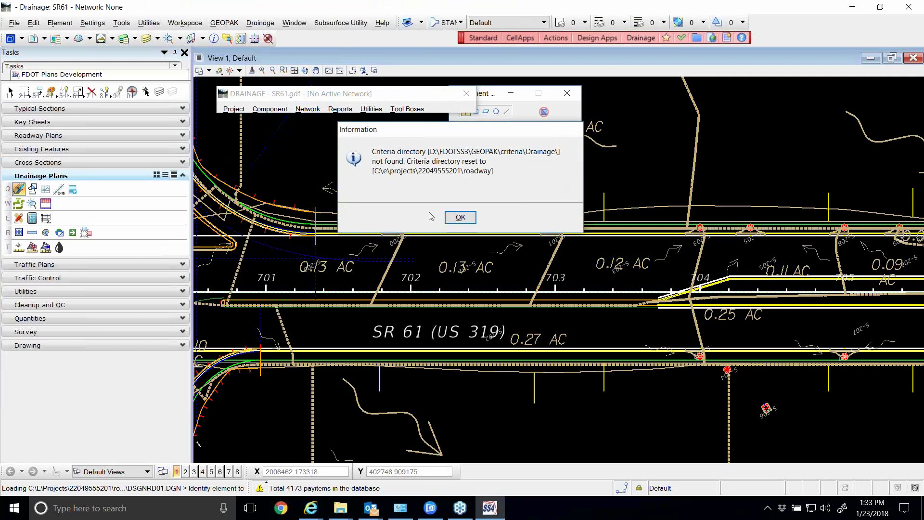
click(461, 217)
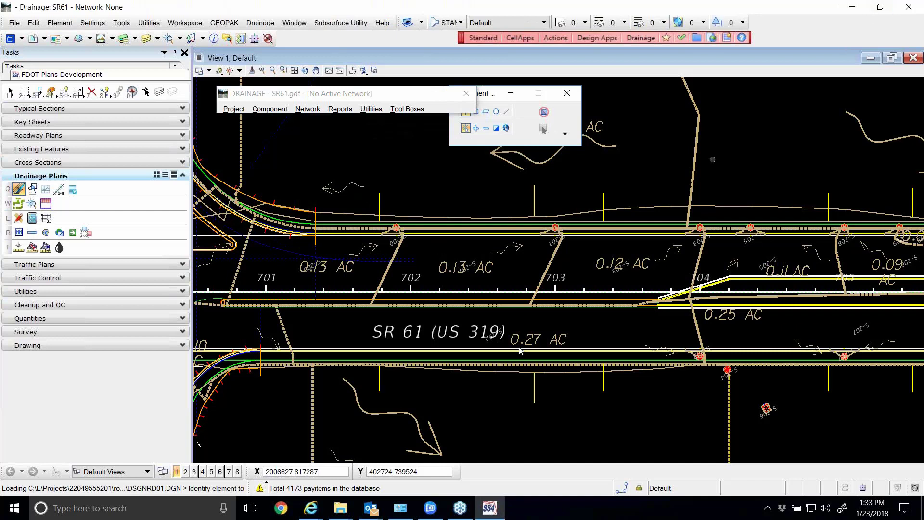
Switch to the desktop and run ClearCrash from the FDOTSS4 folder to shut down the Power GEOPAK session
mouse_move(346, 512)
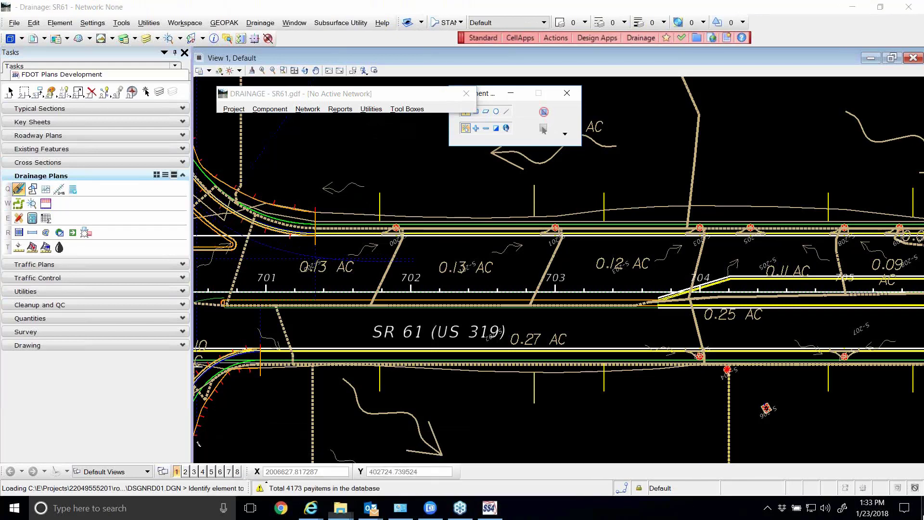
click(922, 511)
click(582, 100)
double_click(581, 100)
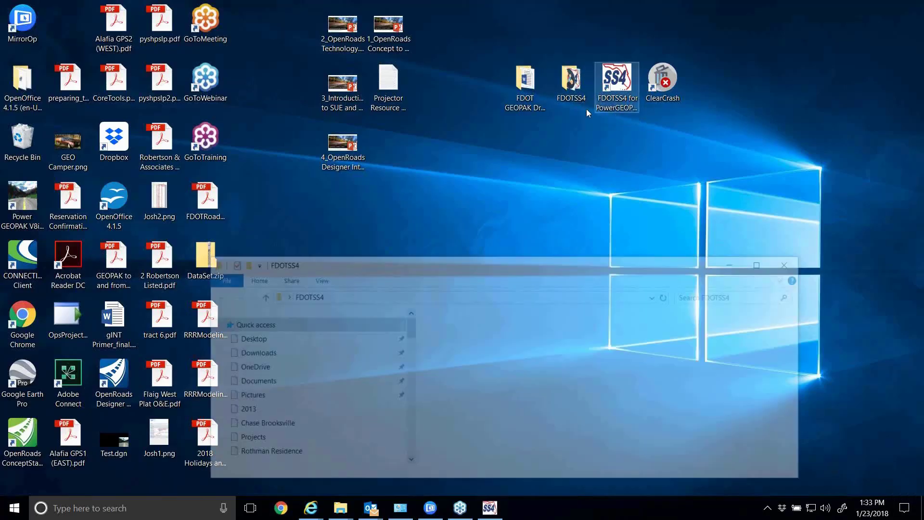
drag(529, 253, 520, 43)
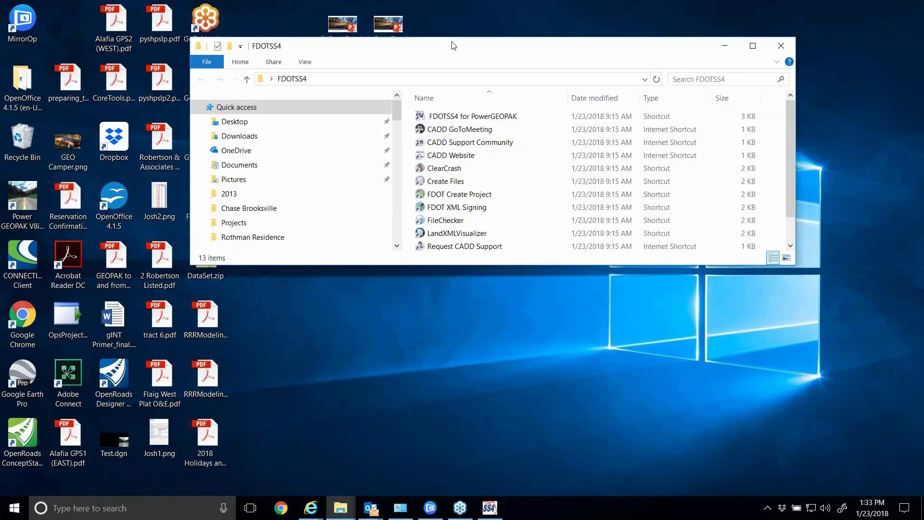
click(456, 170)
double_click(456, 169)
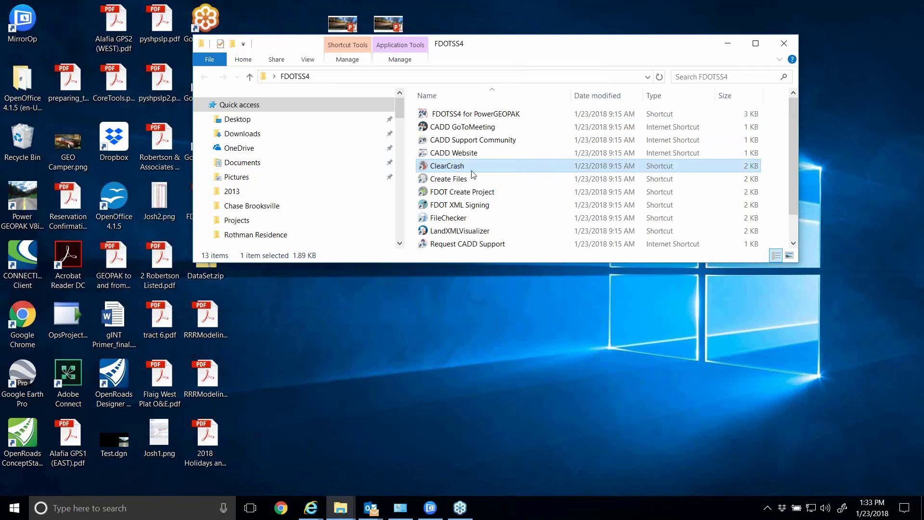
Restart FDOTSS4 for PowerGEOPAK without logging in to ProjectWise, and reopen DRPRRD01.DGN with View 1 maximized
double_click(518, 117)
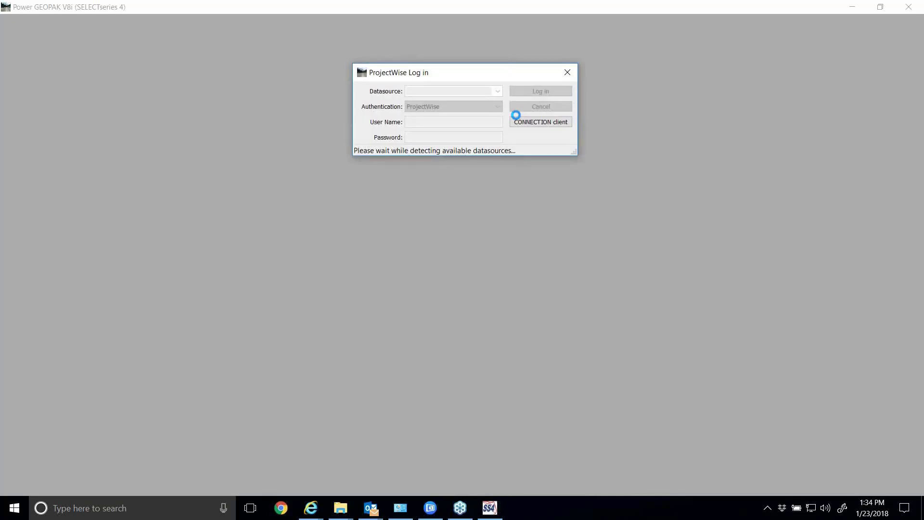
click(534, 107)
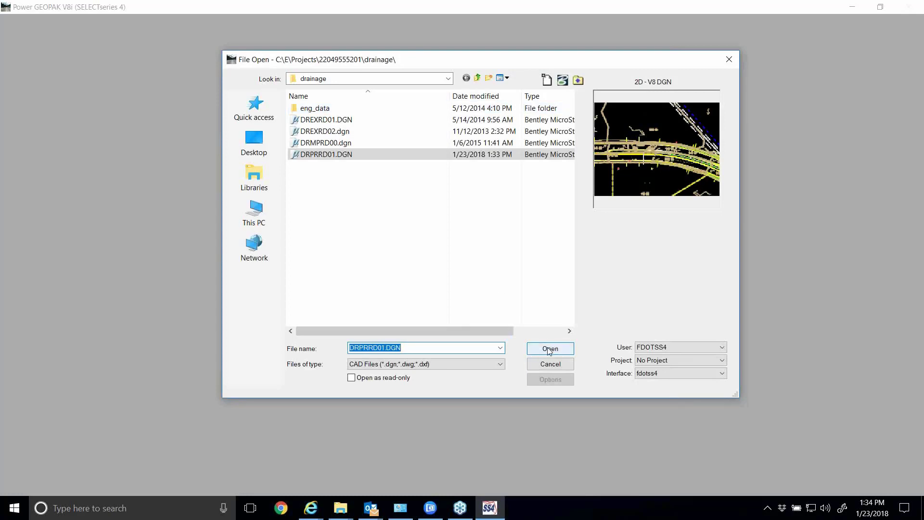
click(532, 352)
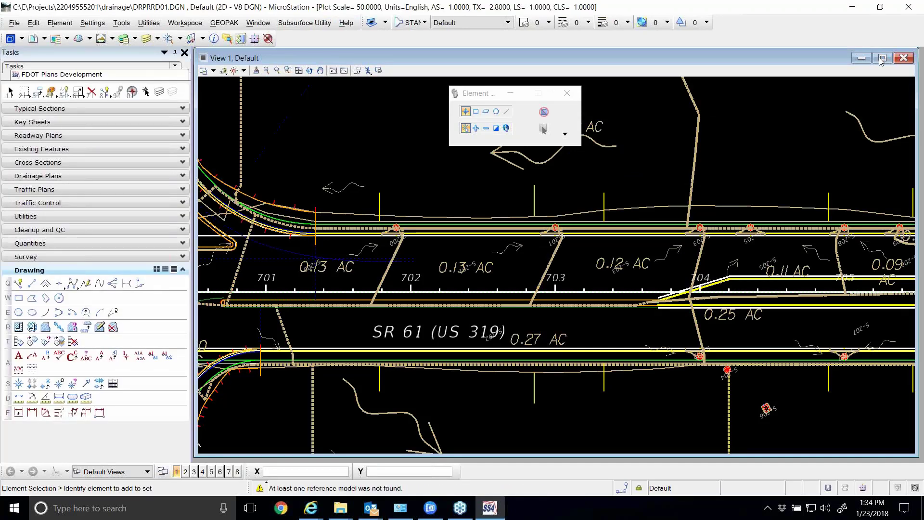
click(882, 59)
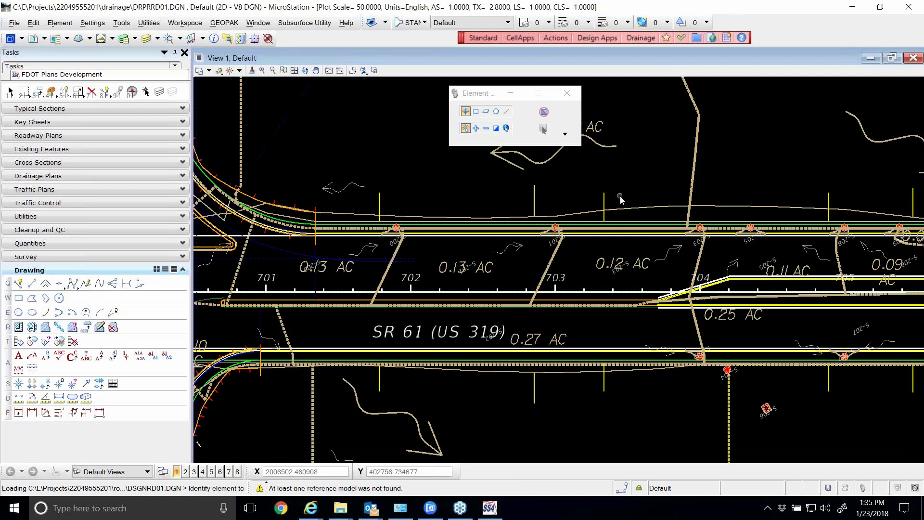
Turn on the display of the GDTMRD02.DGN and TOPORD01.DGN references
click(33, 38)
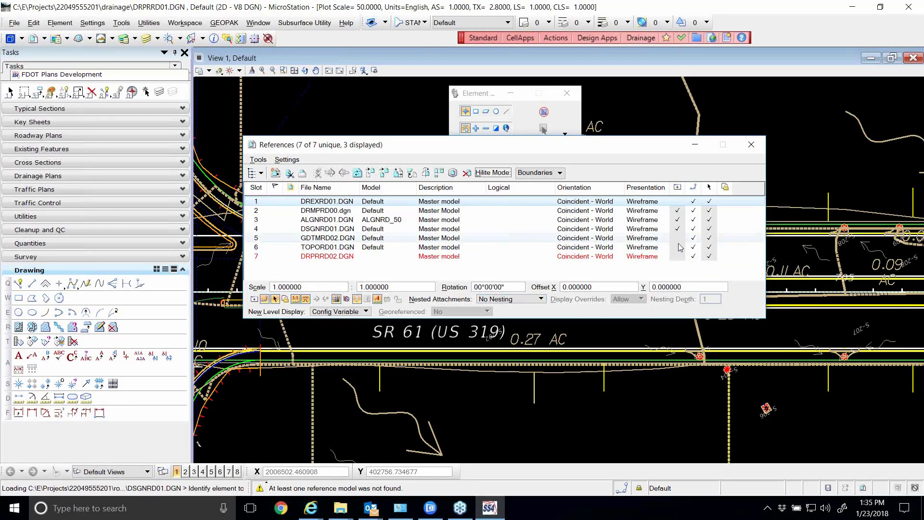
click(679, 238)
click(678, 248)
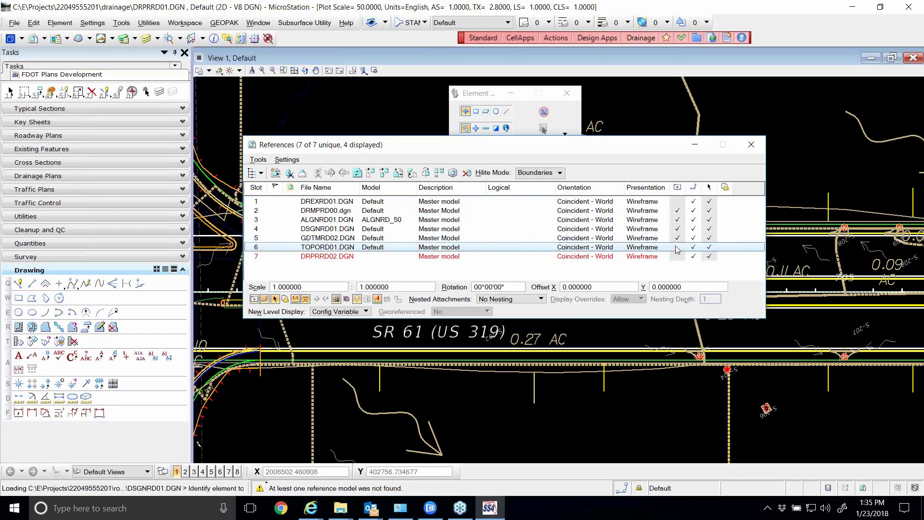
Turn off the display of the GDTMRD02.DGN and TOPORD01.DGN references and close the References dialog
click(678, 248)
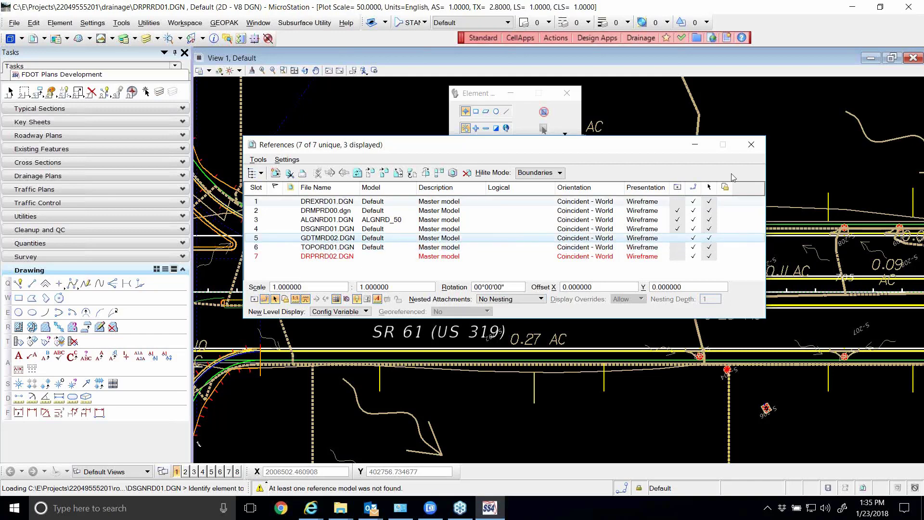
click(751, 145)
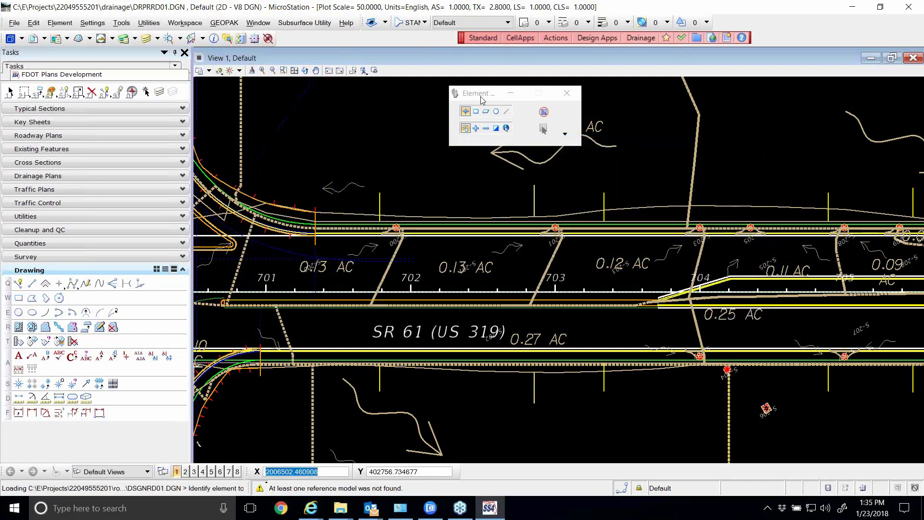
drag(481, 97, 453, 99)
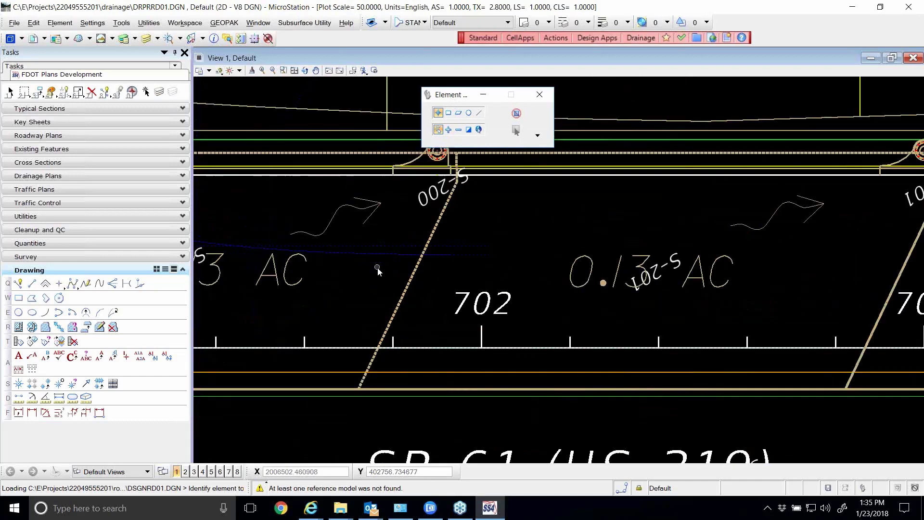
Examine the inlets and drainage areas along SR 61 around stations 701 to 703, including S-200 and S-201, then the fitted whole drawing
scroll(380, 268, up, 5)
scroll(520, 275, down, 5)
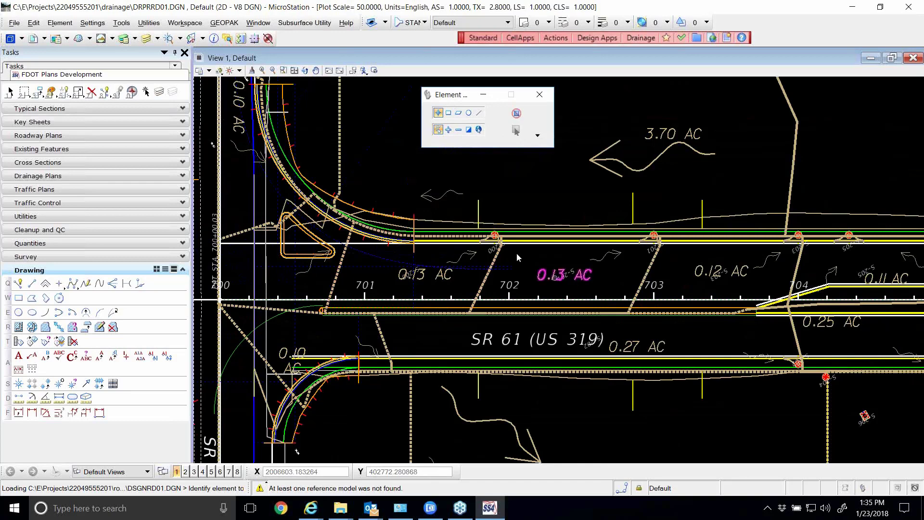
scroll(507, 241, up, 5)
scroll(480, 230, up, 1)
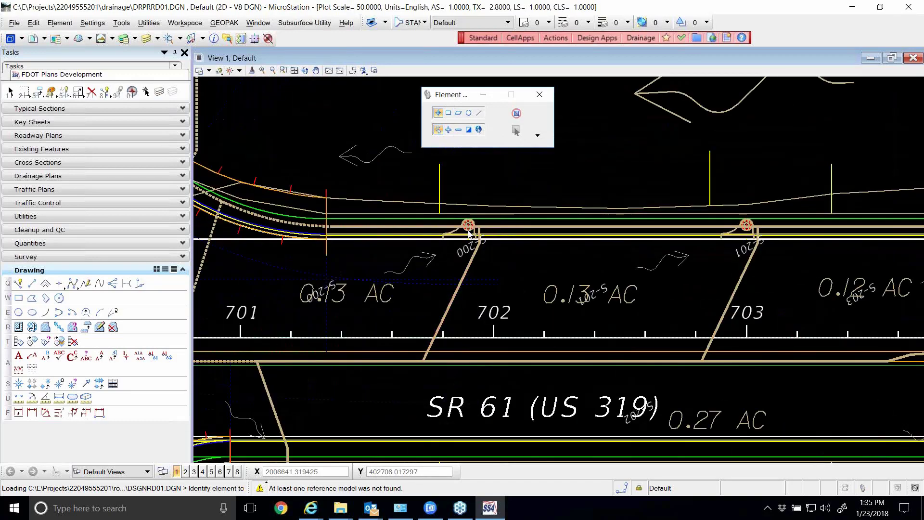
scroll(476, 230, down, 3)
scroll(750, 241, up, 2)
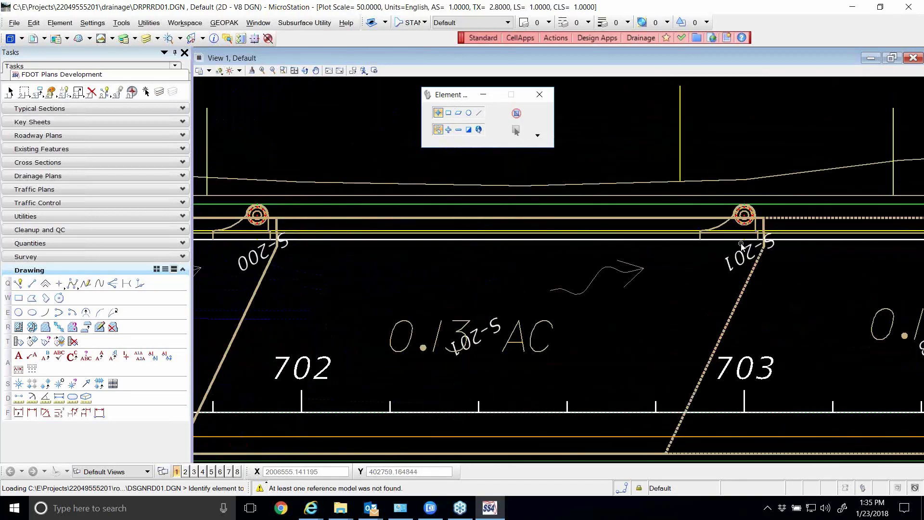
scroll(724, 259, down, 2)
scroll(376, 203, down, 1)
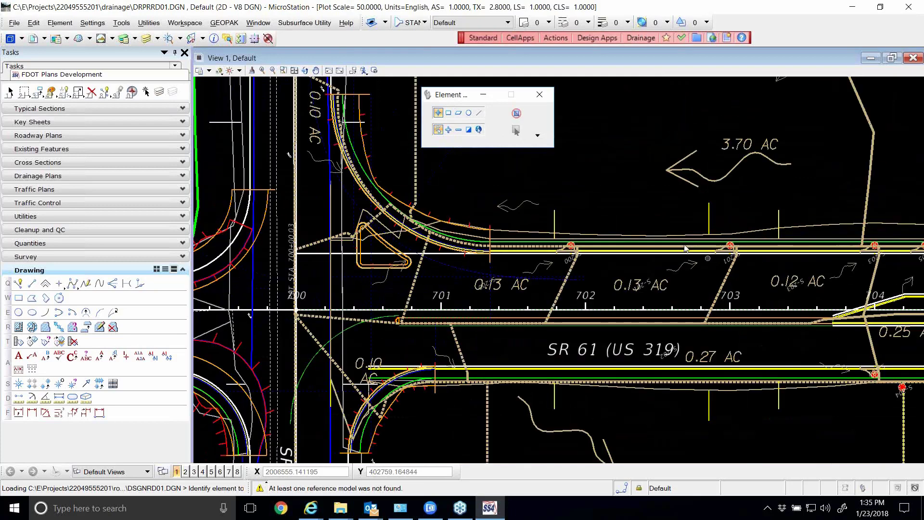
click(295, 71)
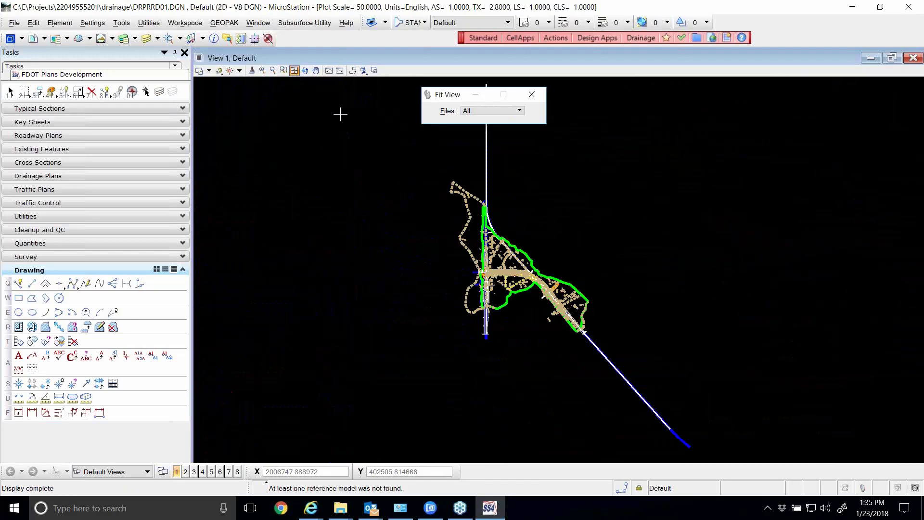
Start GEOPAK Drainage from the Drainage Plans tasks and place its window clear of the Fit View settings
click(182, 269)
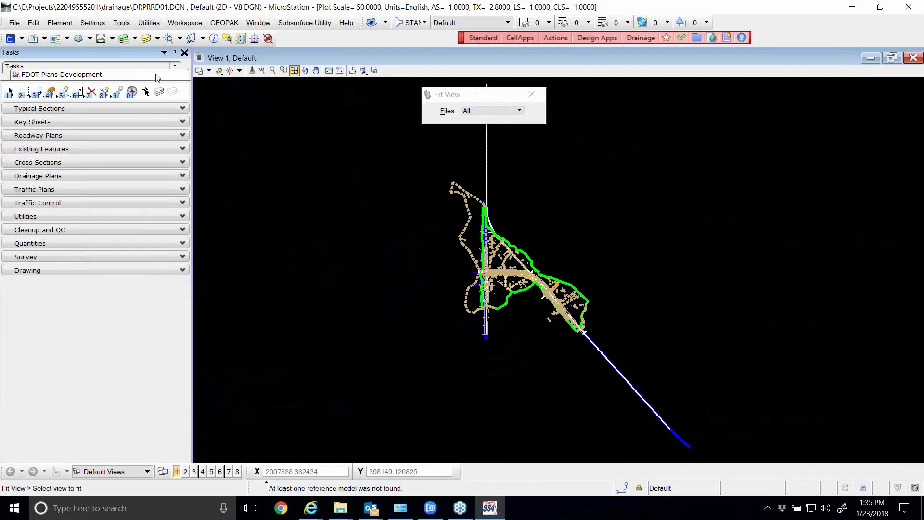
click(183, 176)
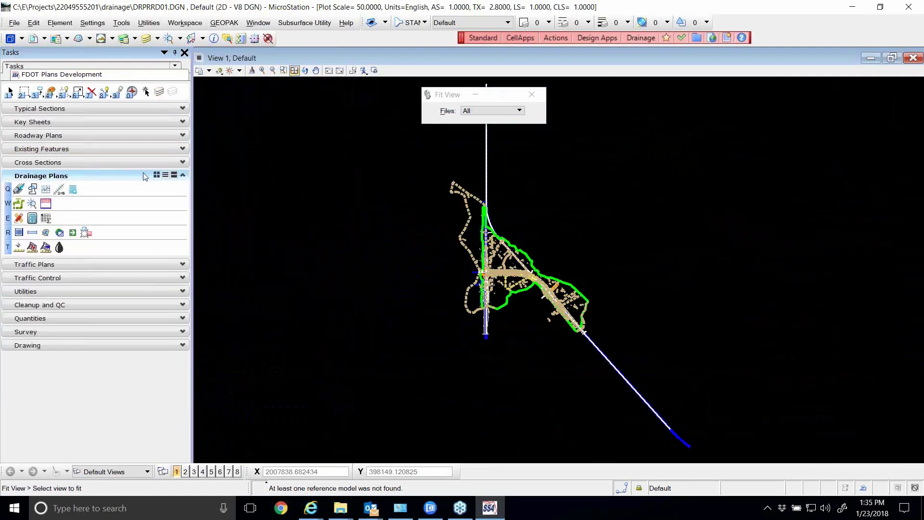
click(19, 189)
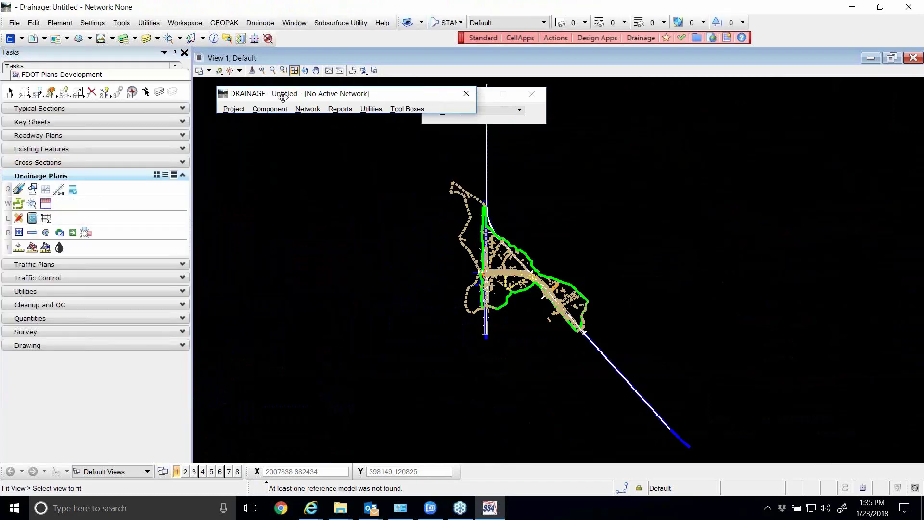
drag(283, 99, 279, 140)
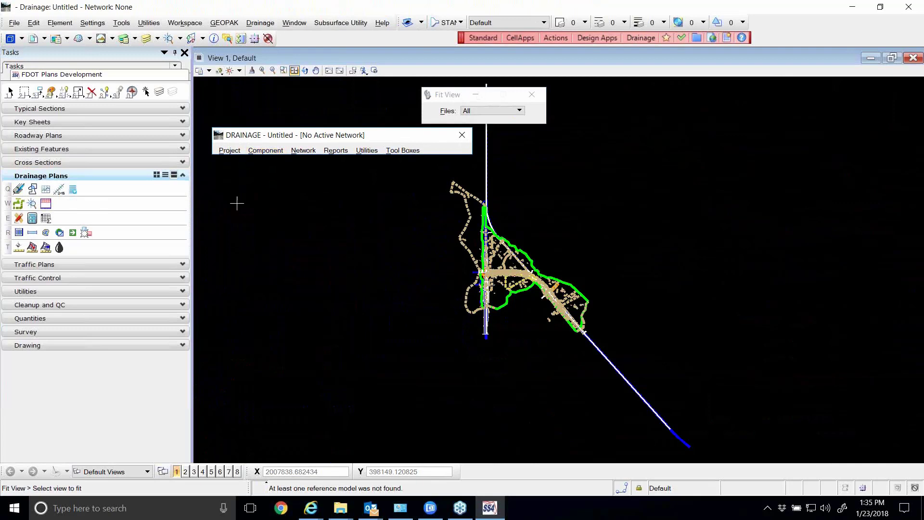
Load the recent SR61.gdf drainage project, agreeing to delete its lock file and acknowledging the criteria directory notice
click(230, 151)
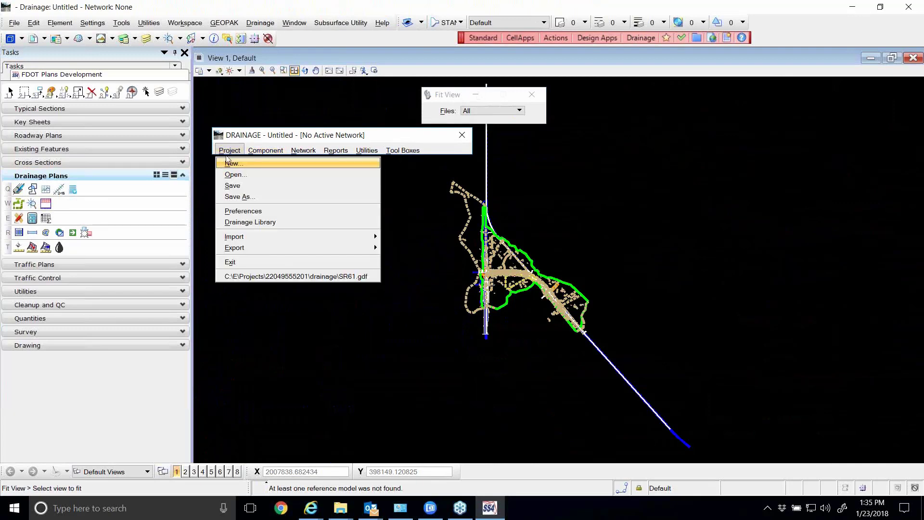
click(326, 279)
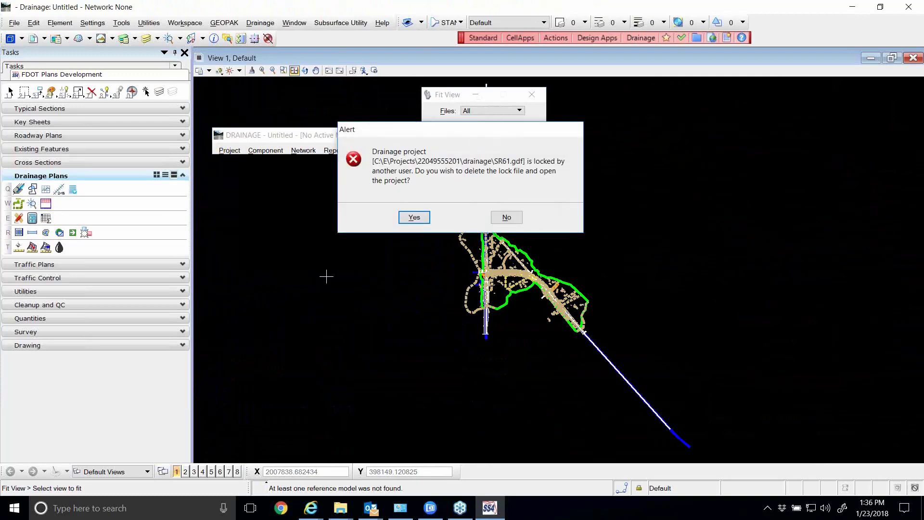
drag(442, 135, 452, 114)
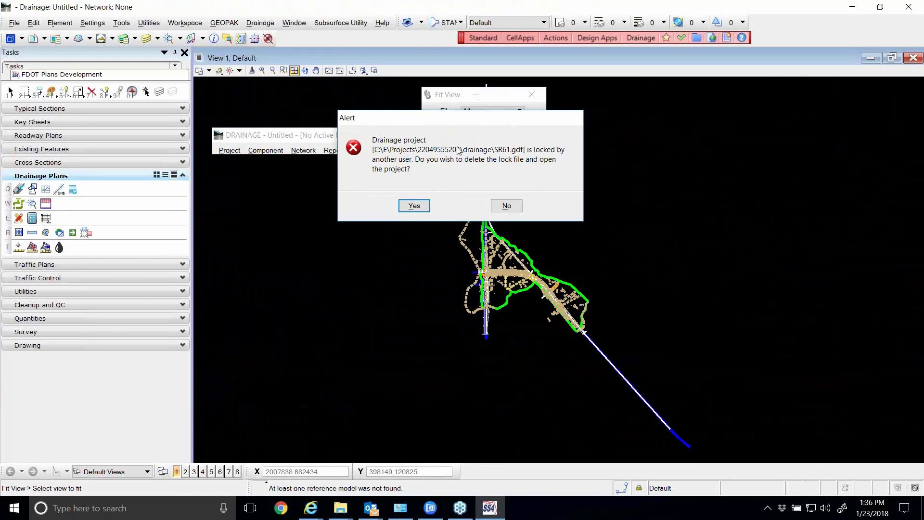
click(416, 207)
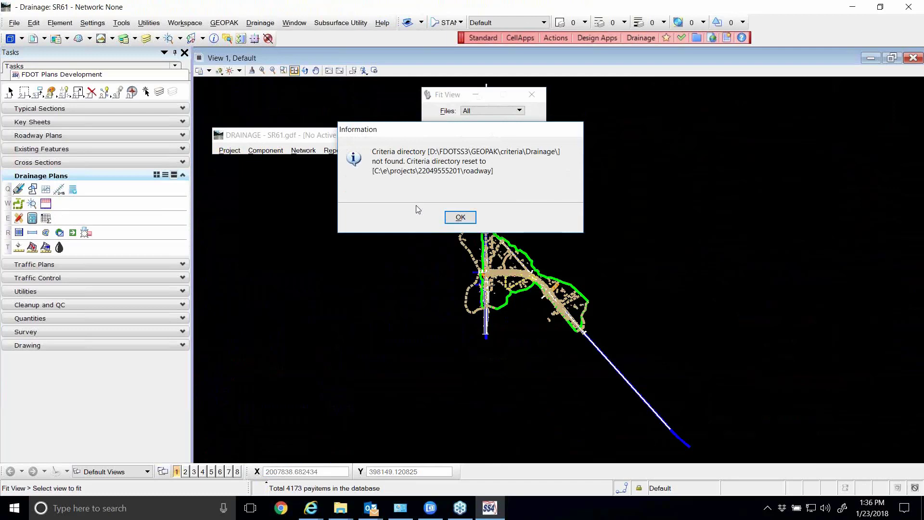
click(459, 218)
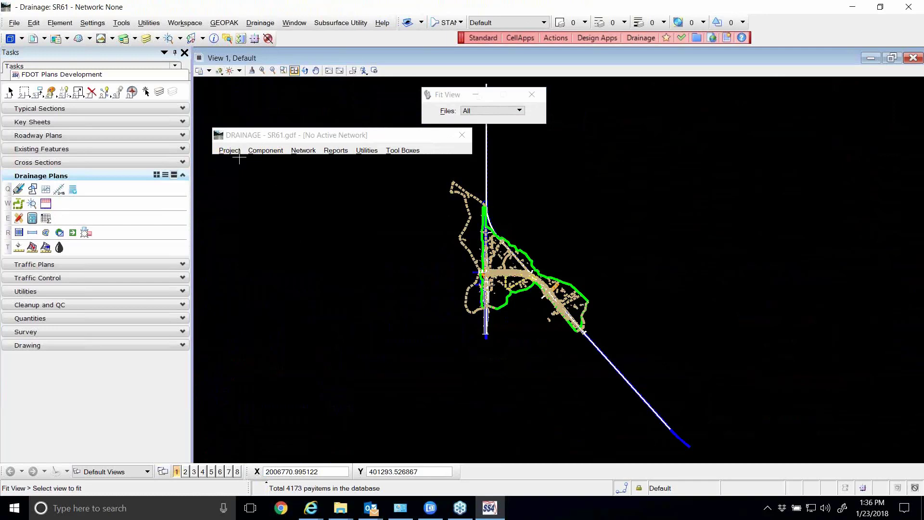
Load the SR61.dpf preference file from C:\E\Projects into the drainage project preferences and store the changes
click(231, 151)
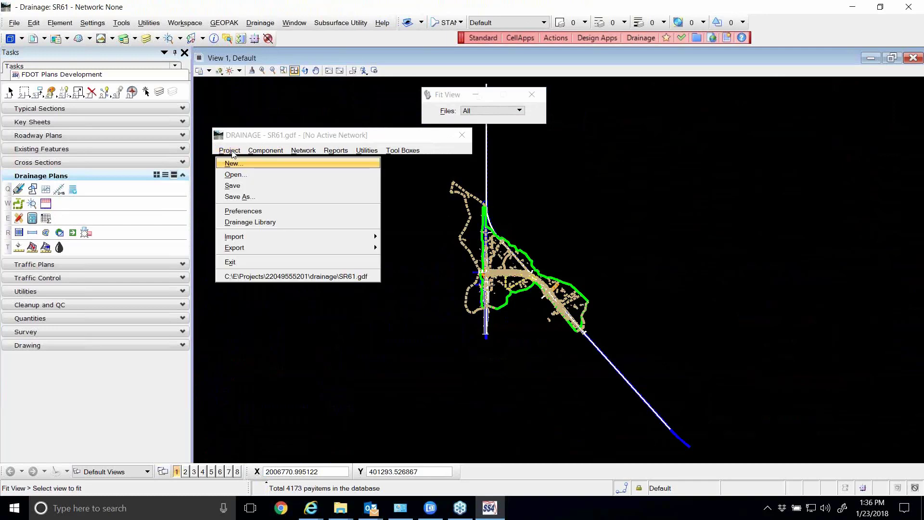
click(243, 212)
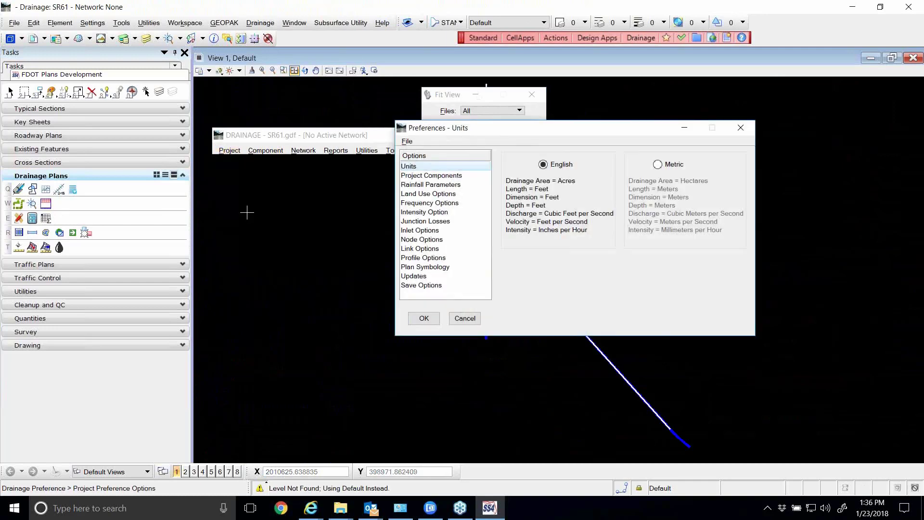
drag(474, 128, 440, 134)
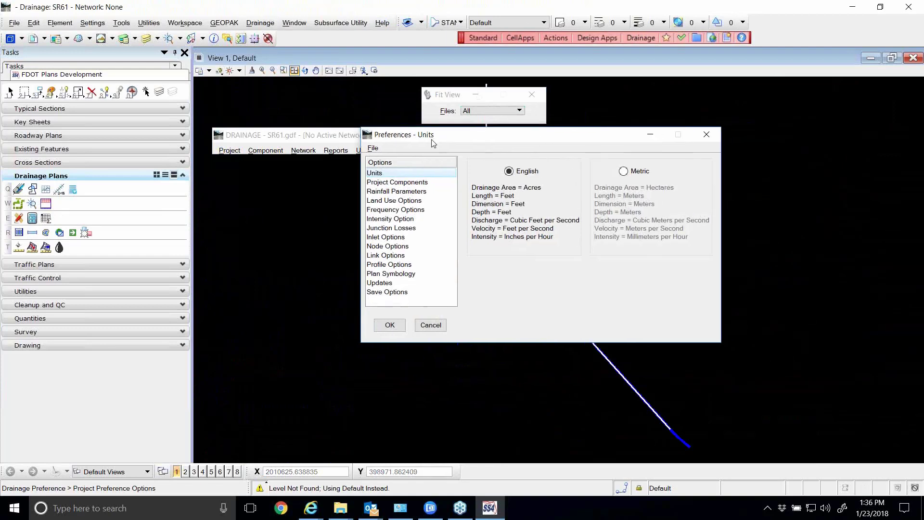
click(374, 149)
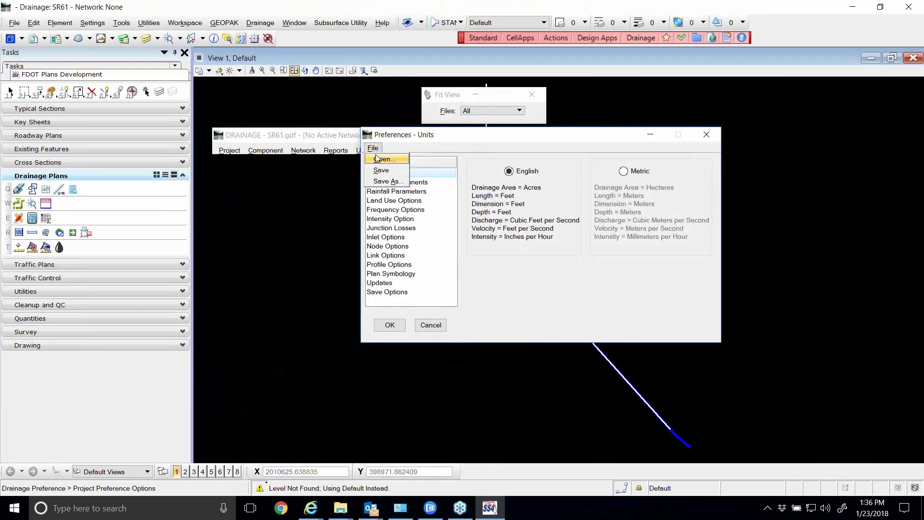
click(375, 159)
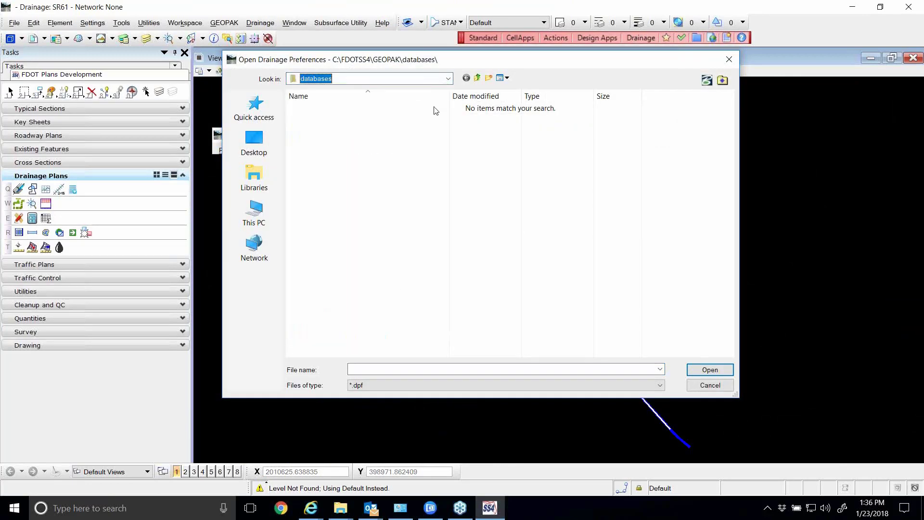
click(449, 85)
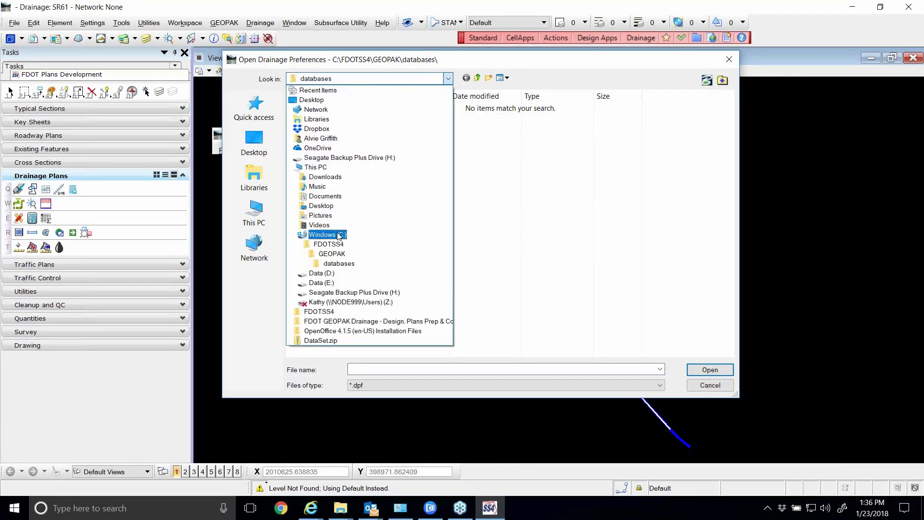
click(321, 234)
double_click(307, 179)
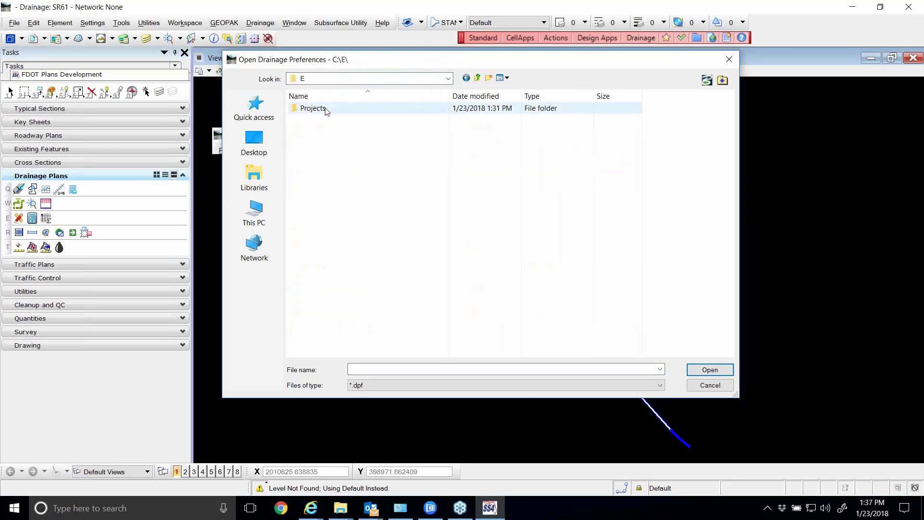
double_click(315, 109)
click(320, 121)
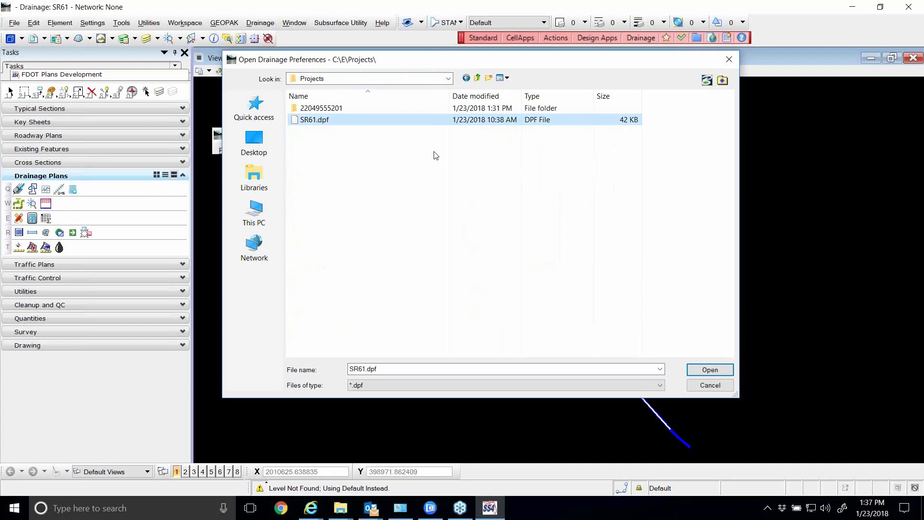
drag(467, 59, 470, 74)
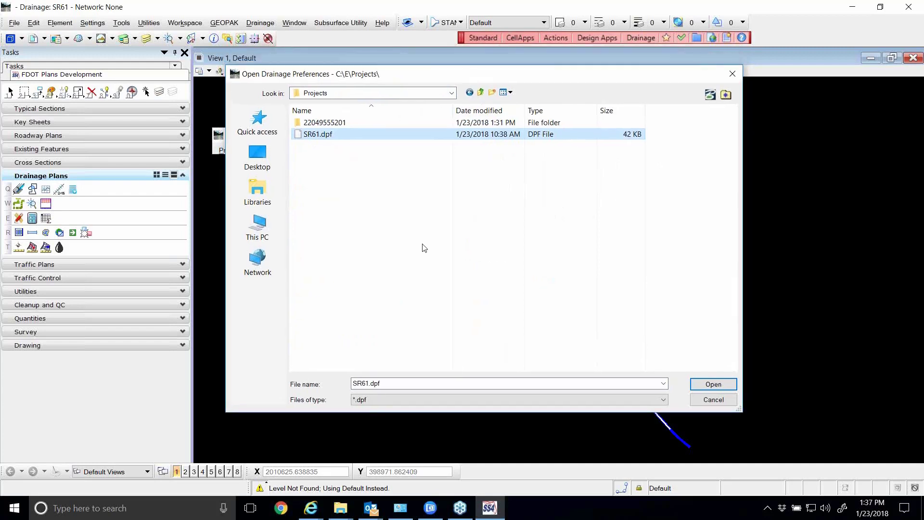
click(713, 384)
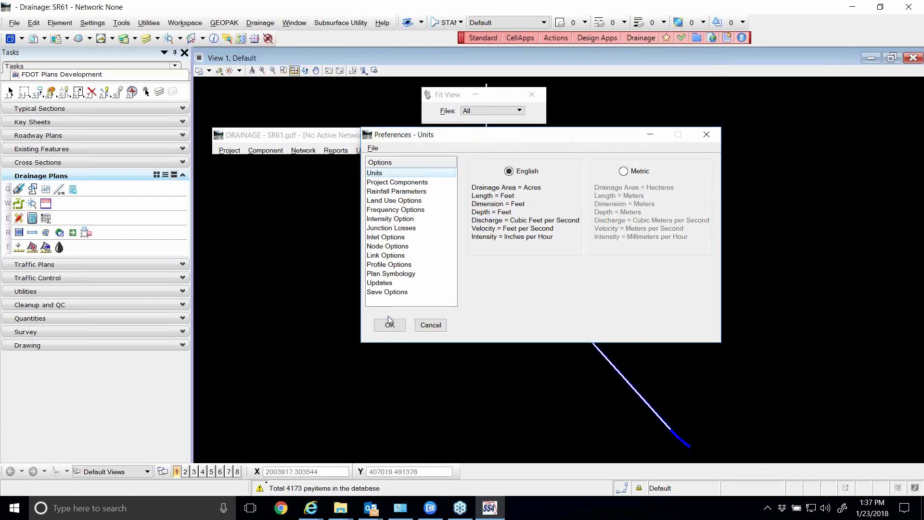
click(390, 324)
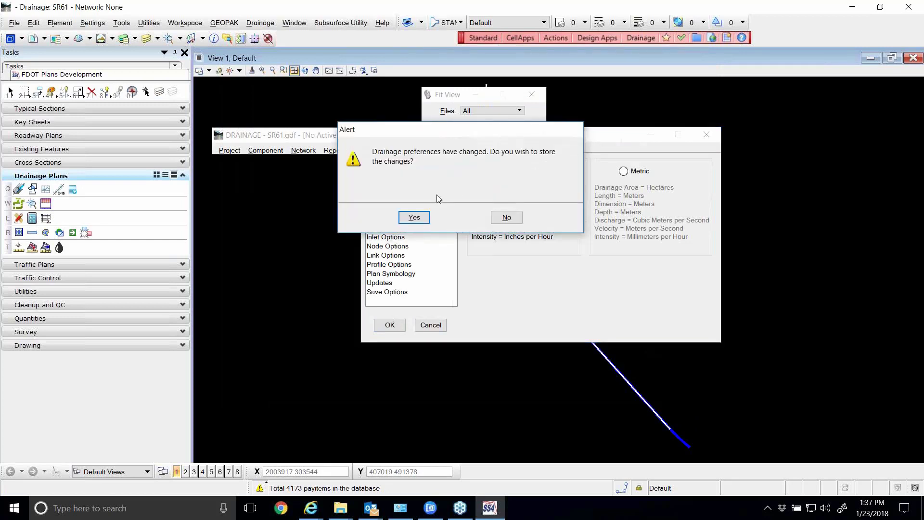
click(414, 218)
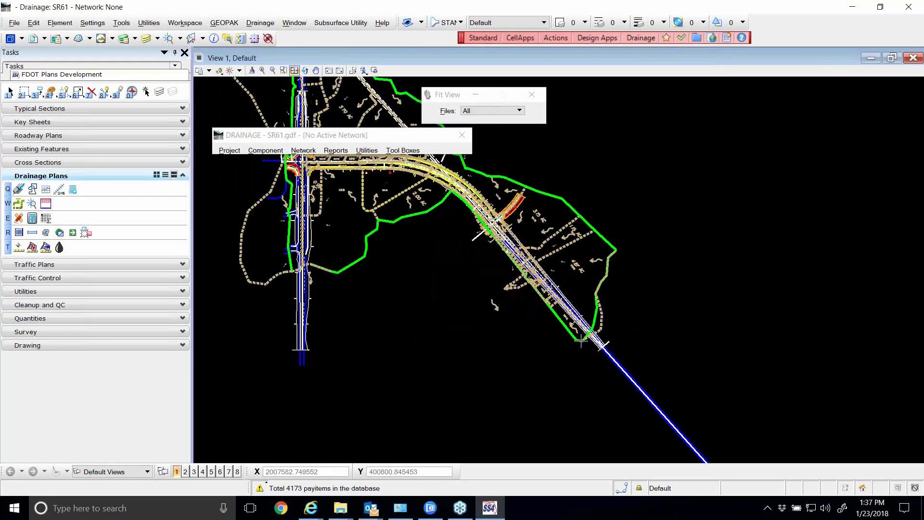
Open the drainage node configuration for editing existing nodes, with Window Center and Highlight turned on
scroll(582, 340, up, 2)
scroll(576, 317, down, 3)
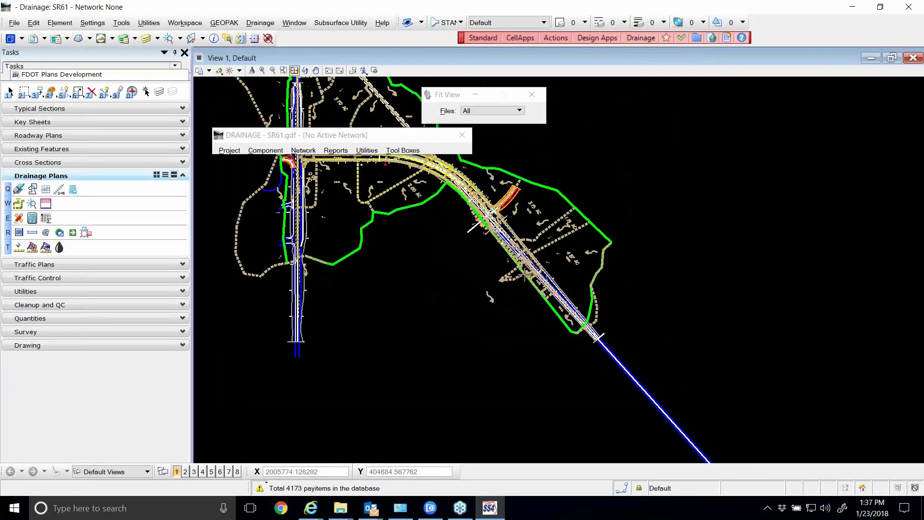
scroll(451, 263, down, 2)
scroll(438, 250, up, 6)
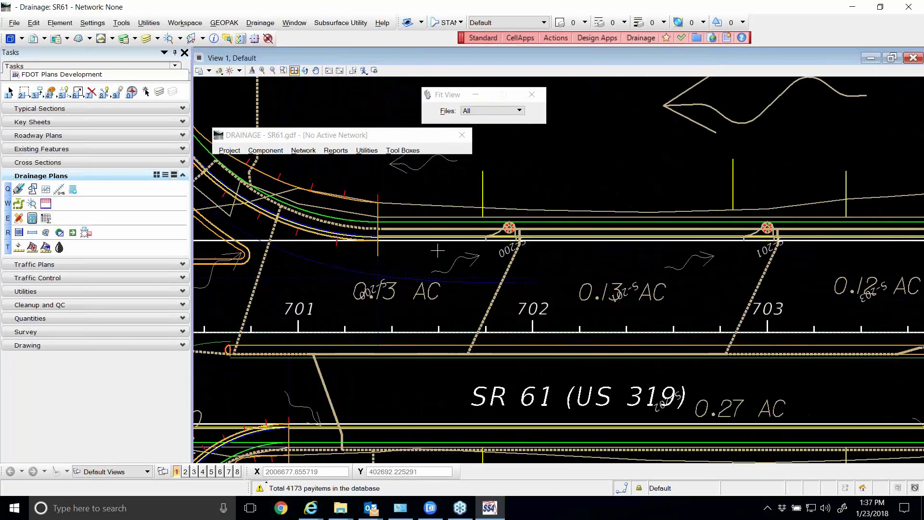
scroll(453, 248, down, 3)
scroll(555, 244, up, 1)
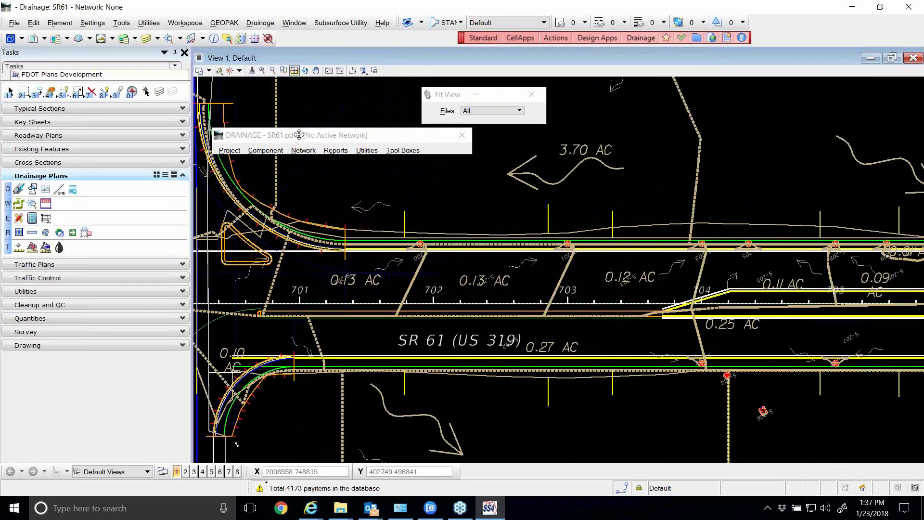
drag(301, 135, 326, 131)
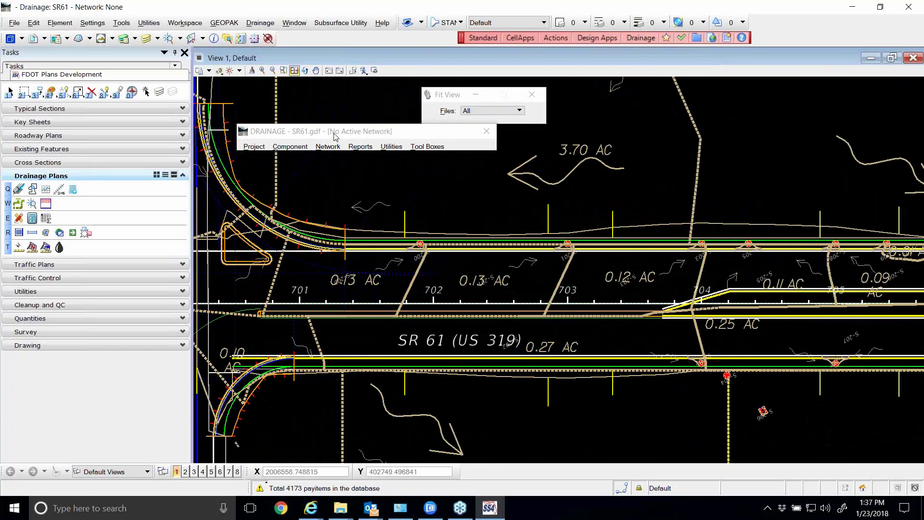
click(291, 148)
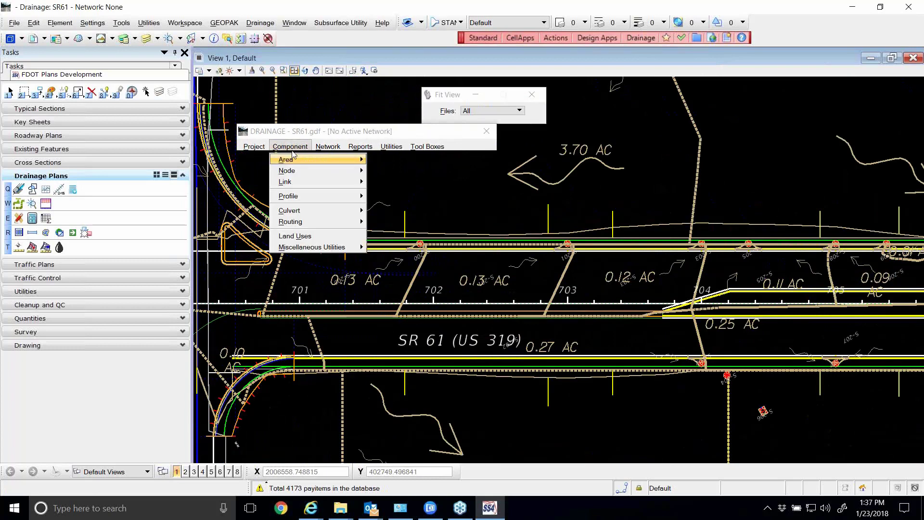
mouse_move(316, 169)
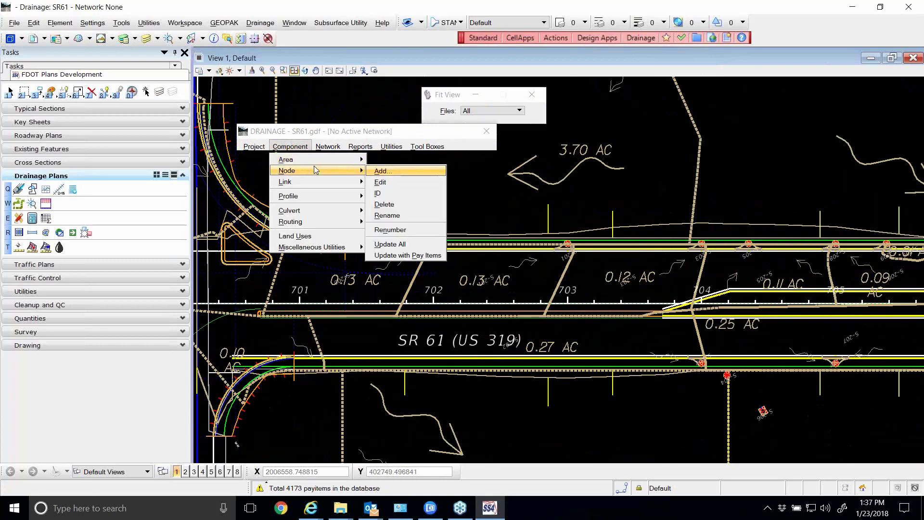
click(384, 182)
click(390, 149)
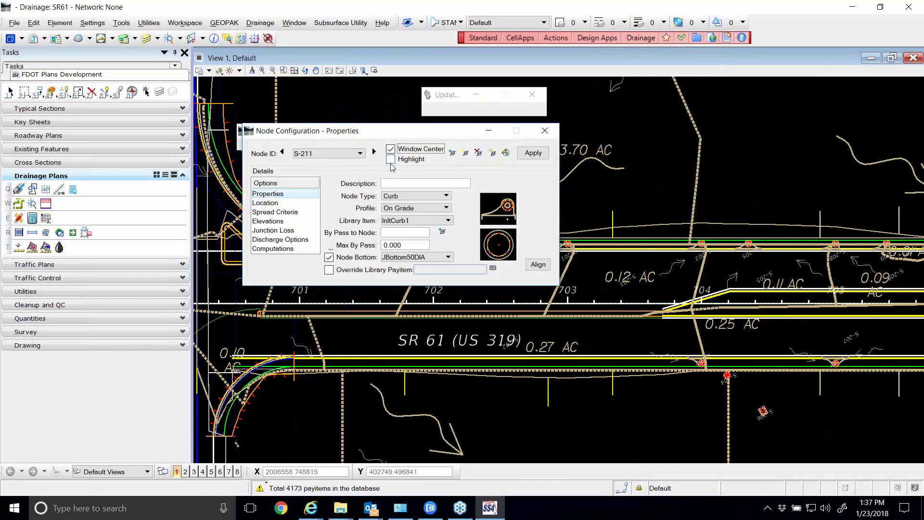
click(390, 159)
Browse backwards through the drainage nodes from S-211 past S-200 and S-214 to S-212, reviewing each node's properties and location
click(283, 153)
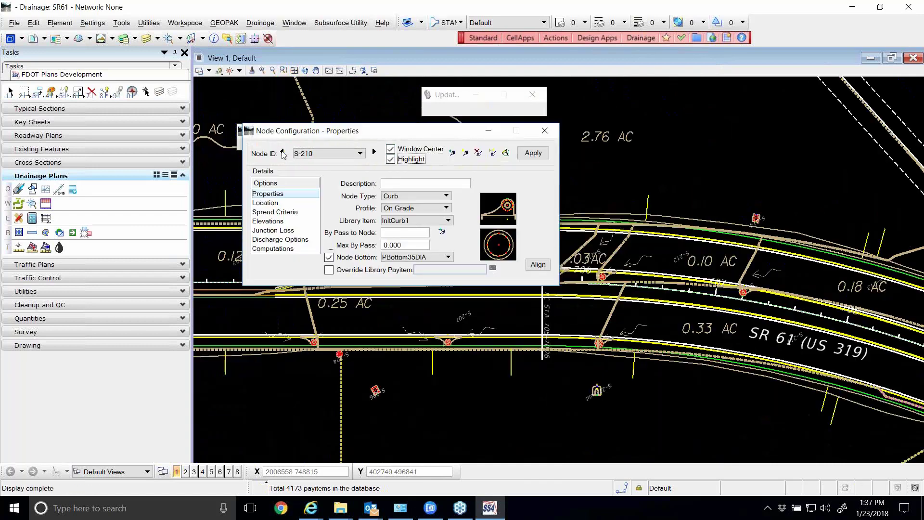
click(282, 152)
click(282, 152)
drag(340, 136, 342, 67)
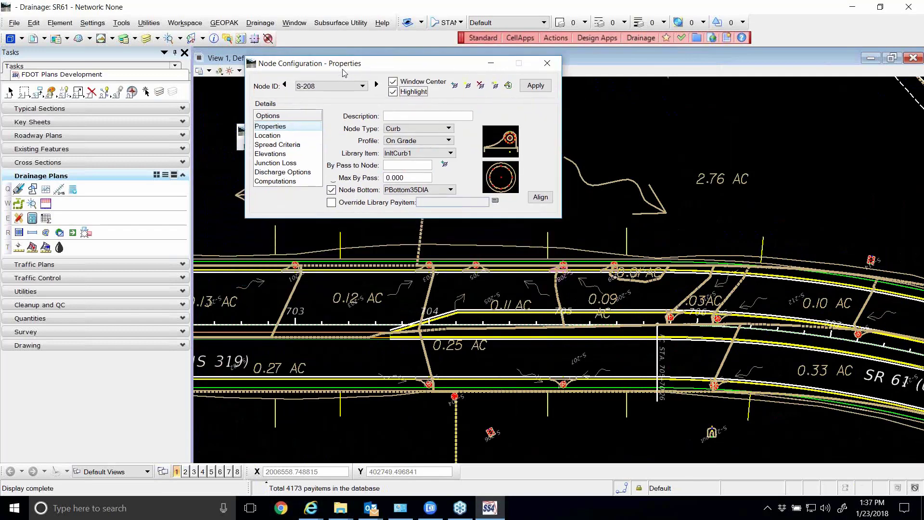
click(286, 86)
click(286, 86)
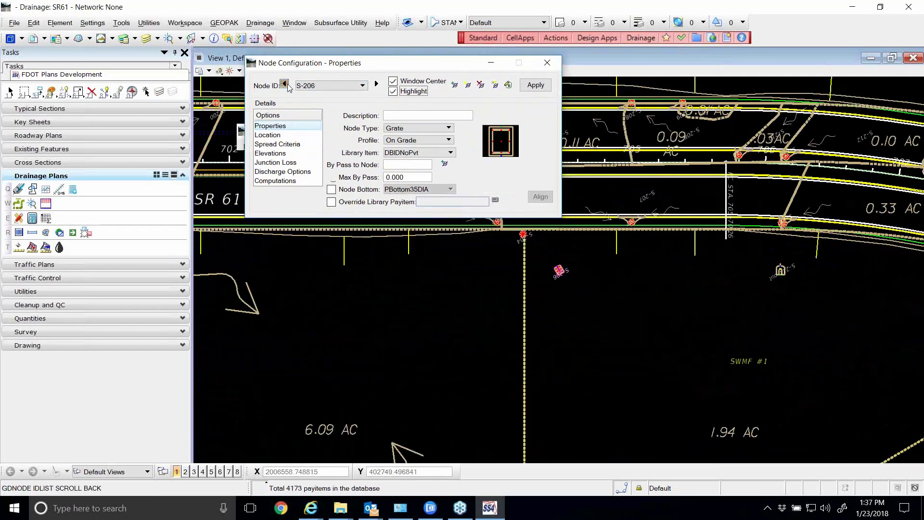
click(285, 86)
click(285, 86)
click(286, 86)
click(285, 86)
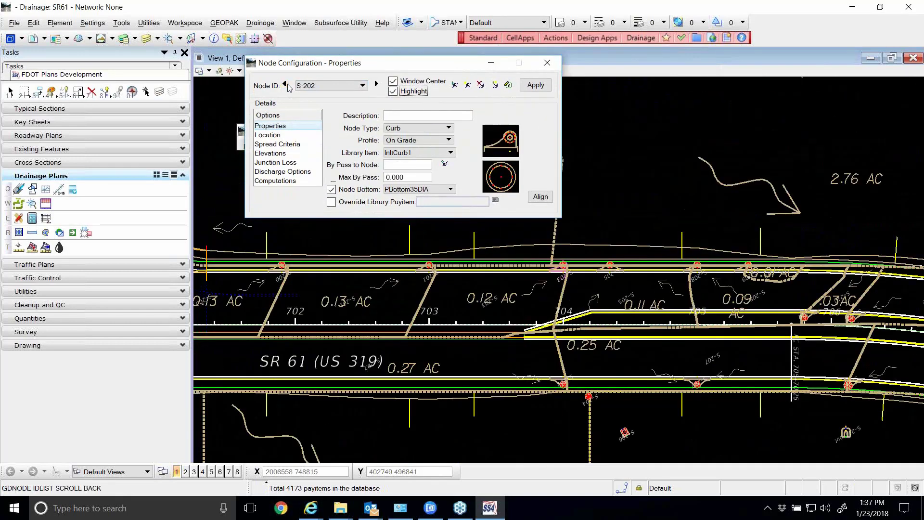
click(286, 86)
click(285, 86)
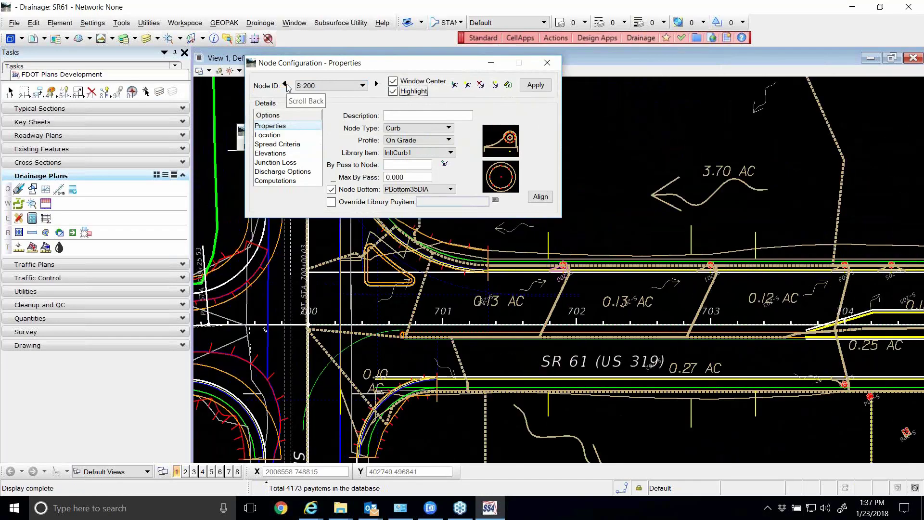
click(286, 85)
click(285, 85)
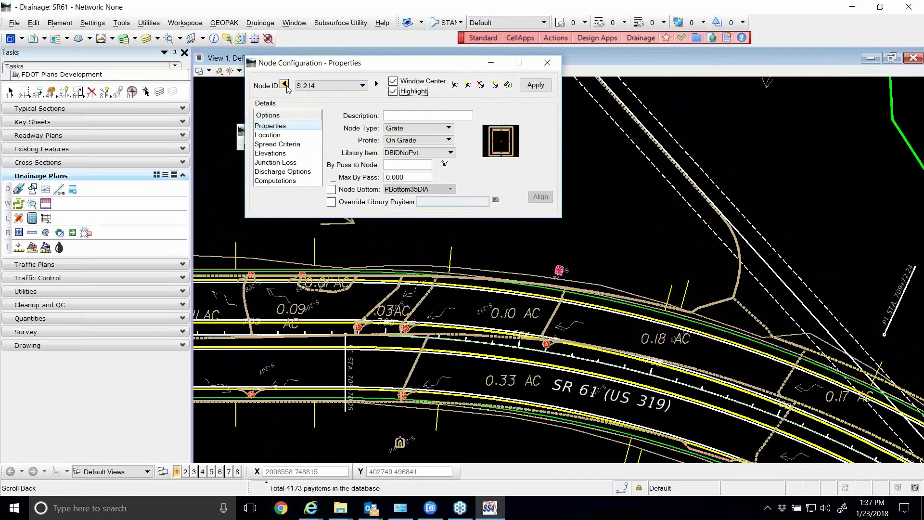
click(285, 85)
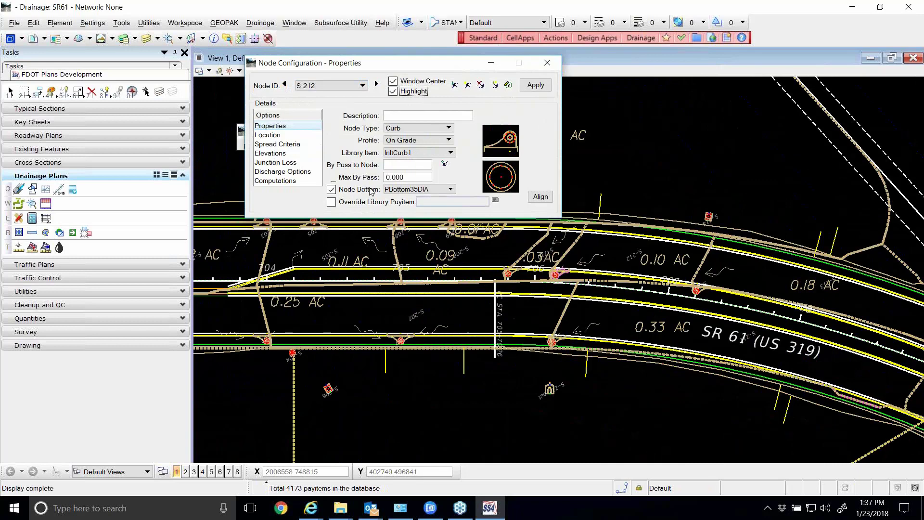
Reapply the configuration of curb inlet S-212 near station 706 and keep the node settings clear of the inlet
scroll(509, 266, up, 4)
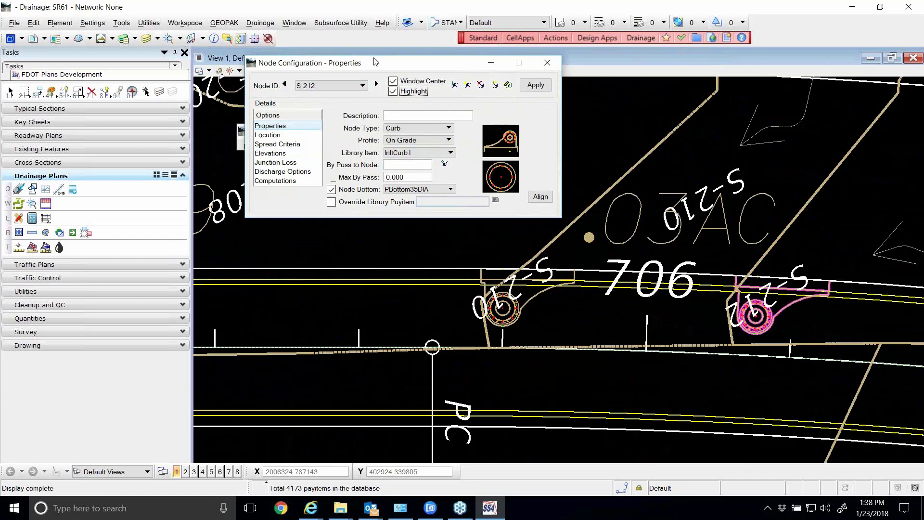
drag(376, 62, 382, 71)
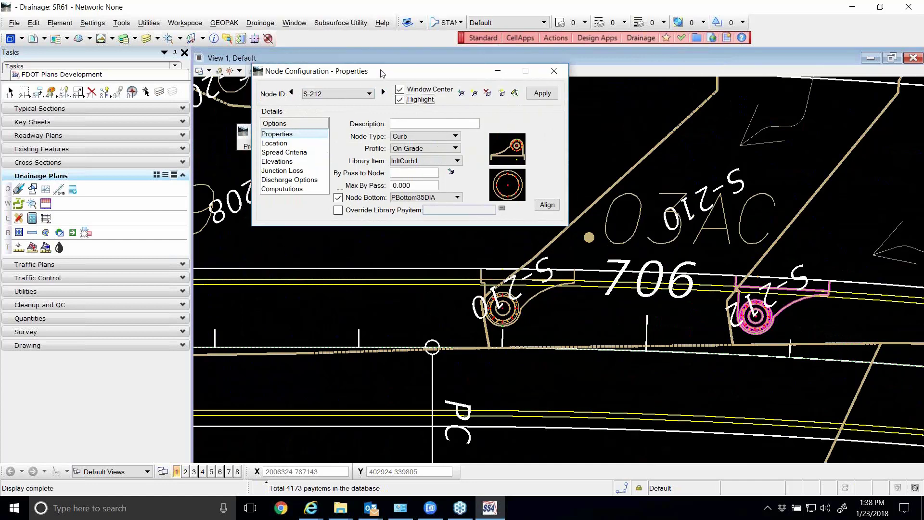
click(543, 94)
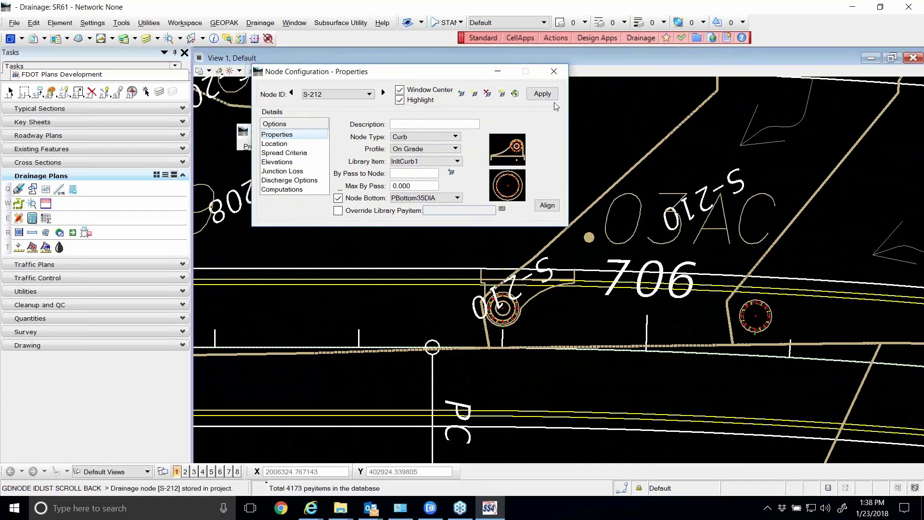
drag(377, 72, 384, 95)
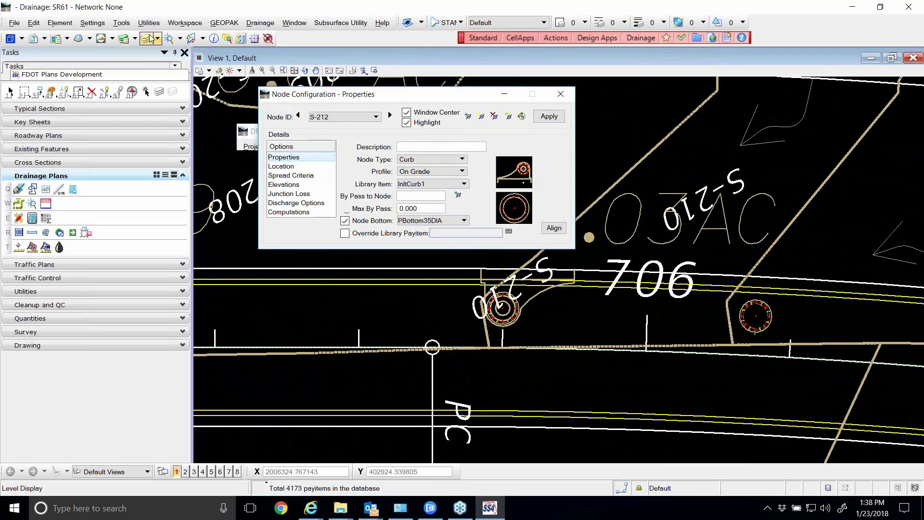
Turn on the display of all levels in DRPRRD01.DGN for View 1
click(146, 38)
click(394, 309)
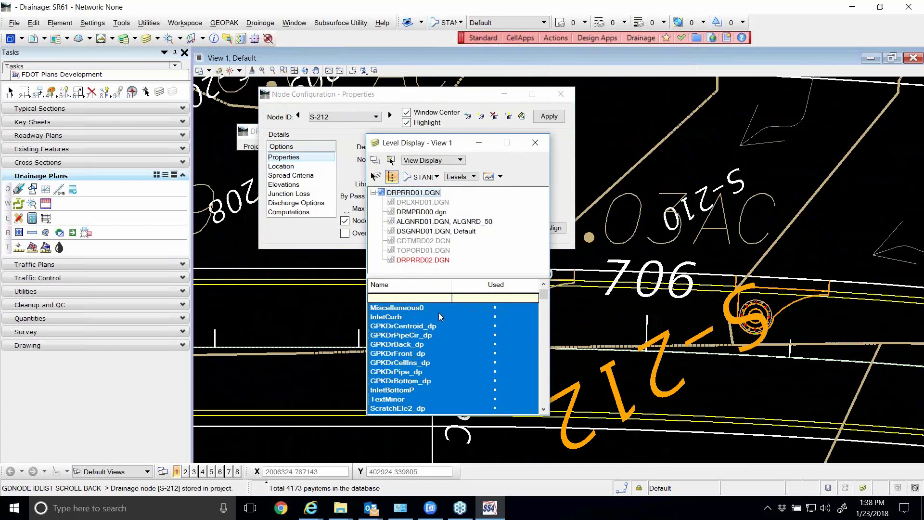
click(536, 142)
Go back to node S-211 and examine its curb inlet, circular bottom and label in the plan
click(299, 116)
click(299, 115)
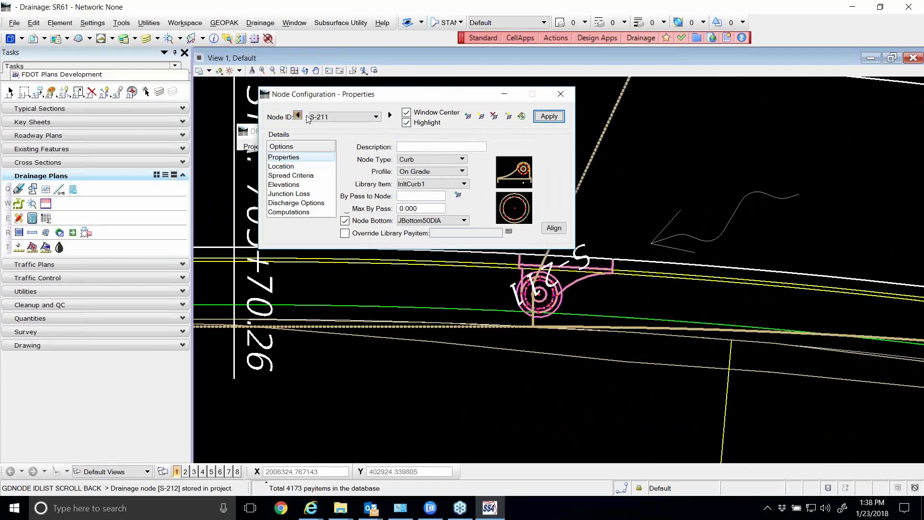
scroll(544, 286, up, 4)
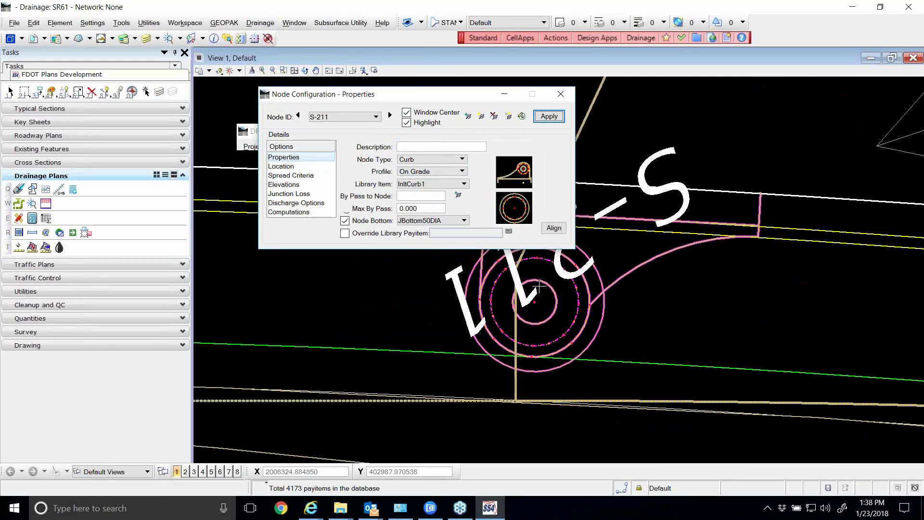
scroll(510, 310, down, 2)
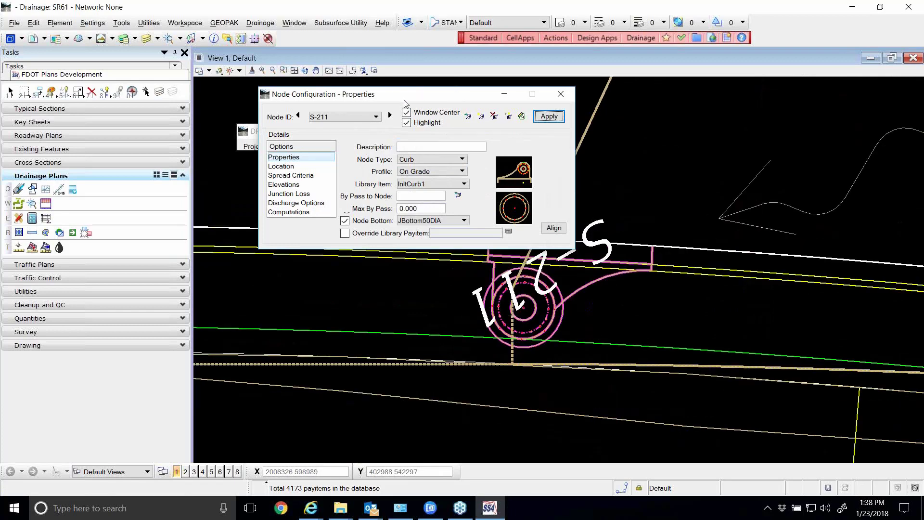
scroll(508, 318, down, 2)
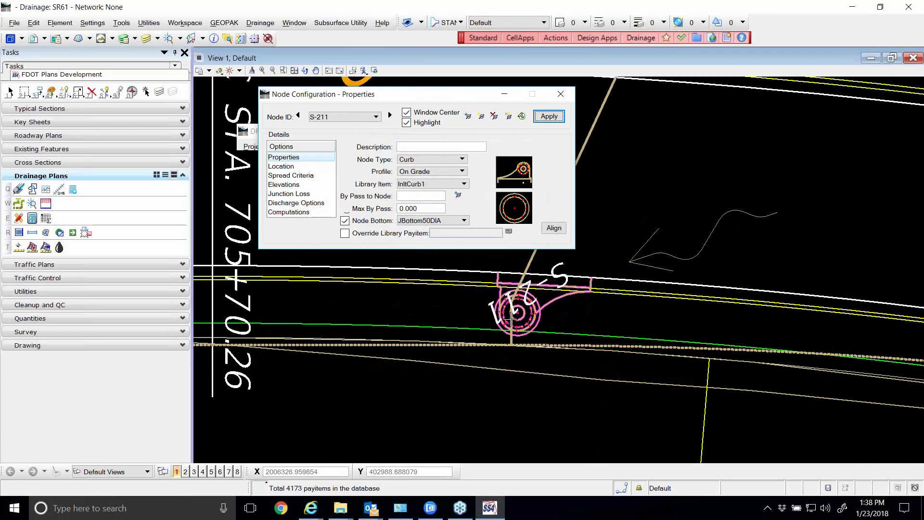
scroll(508, 318, down, 1)
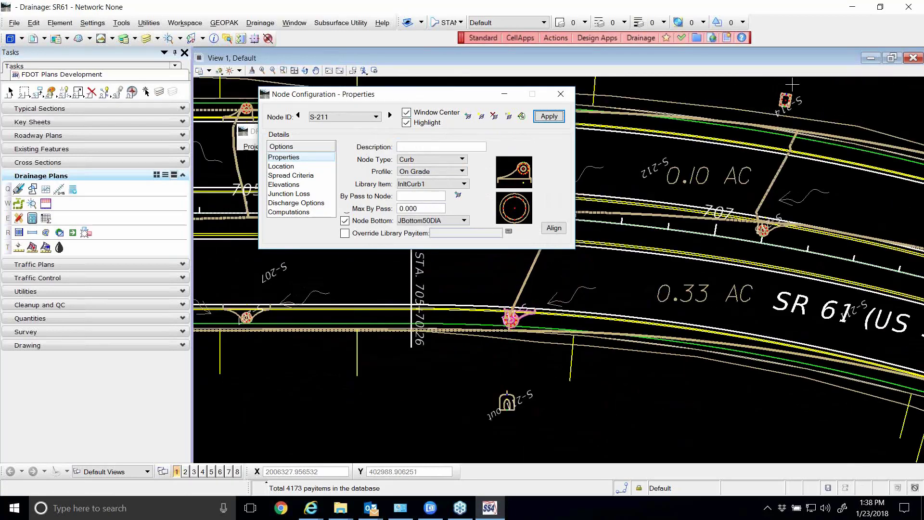
Try to load grate inlet S-214 by identifying it in the drawing with ID Drainage Node
scroll(797, 87, up, 3)
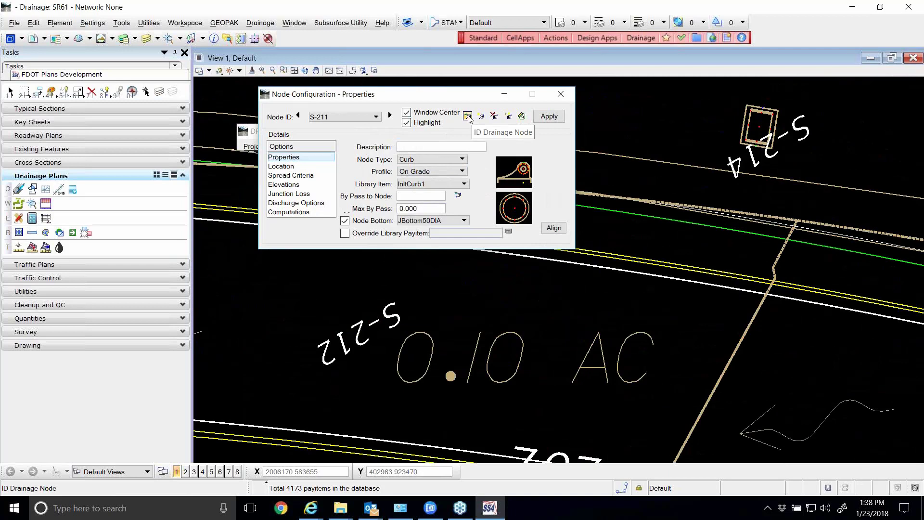
click(468, 117)
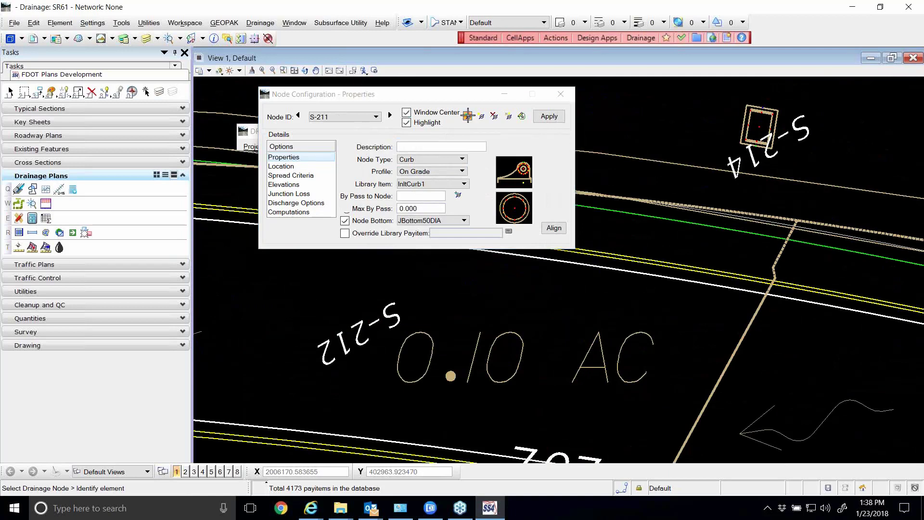
click(751, 107)
click(460, 217)
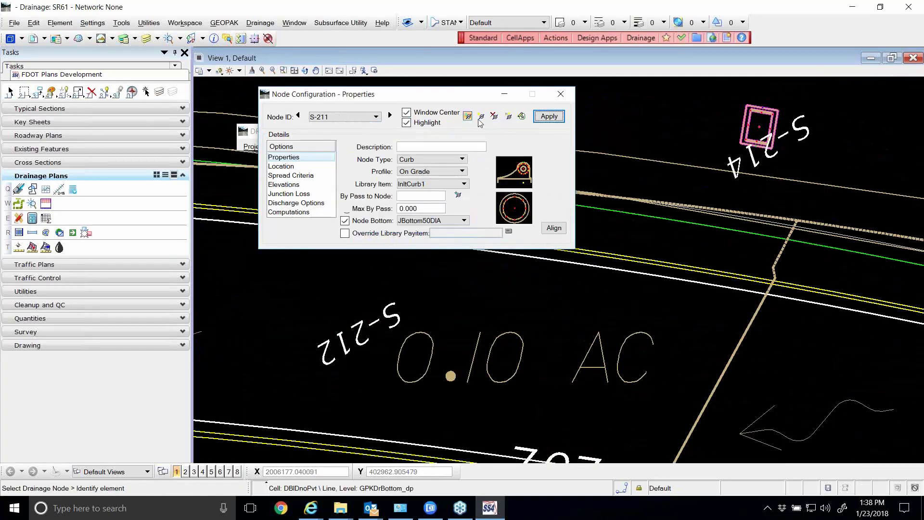
Try to load curb inlet S-213 near station 707 with ID Drainage Node, and close the node configuration
click(468, 116)
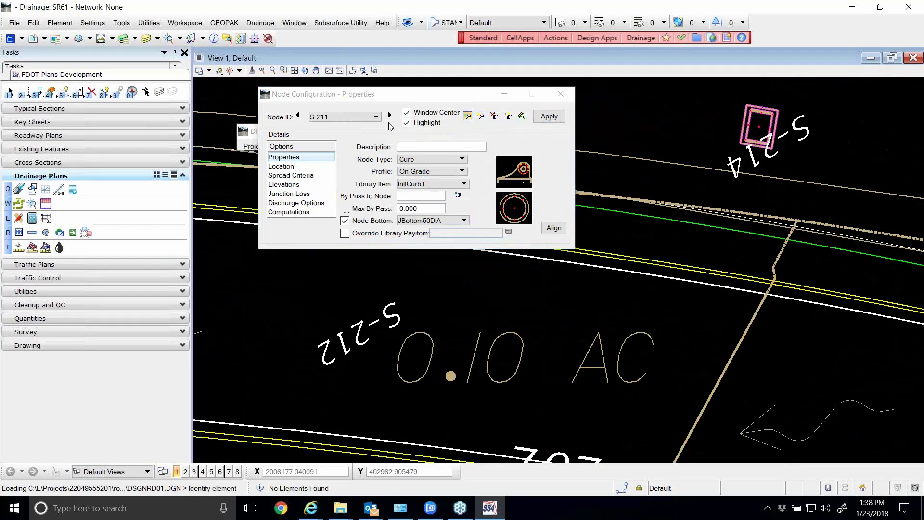
click(469, 116)
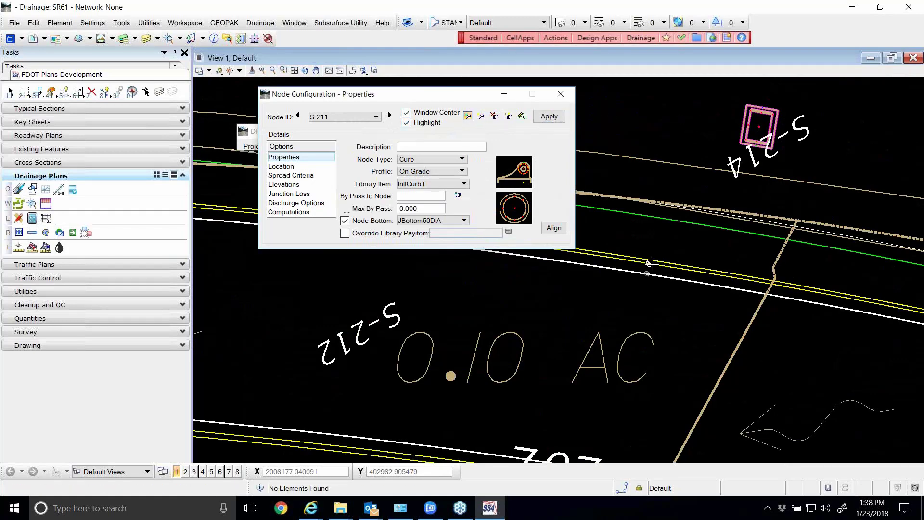
scroll(650, 264, down, 2)
scroll(662, 354, up, 3)
click(638, 415)
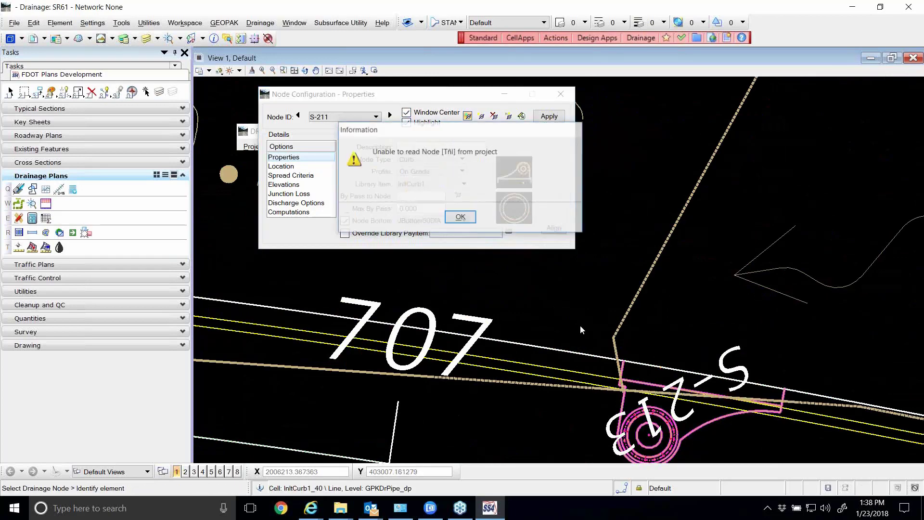
click(461, 217)
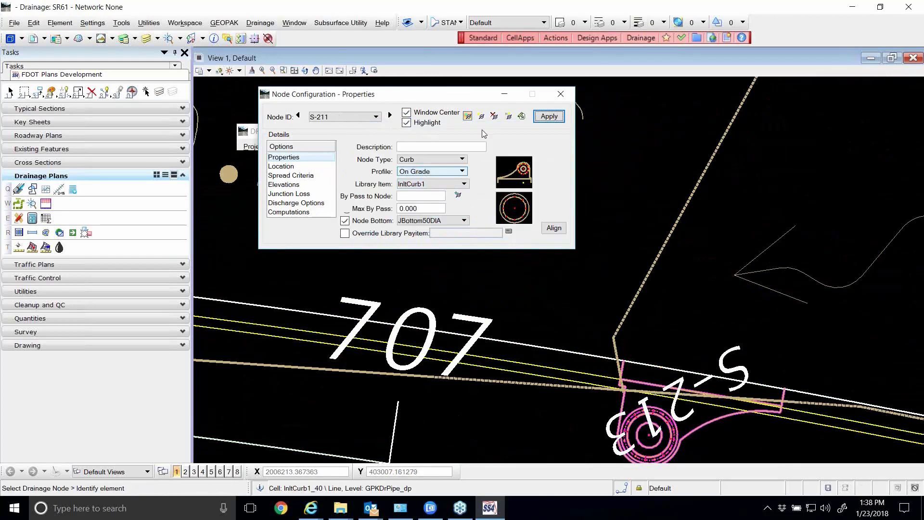
drag(422, 94, 442, 94)
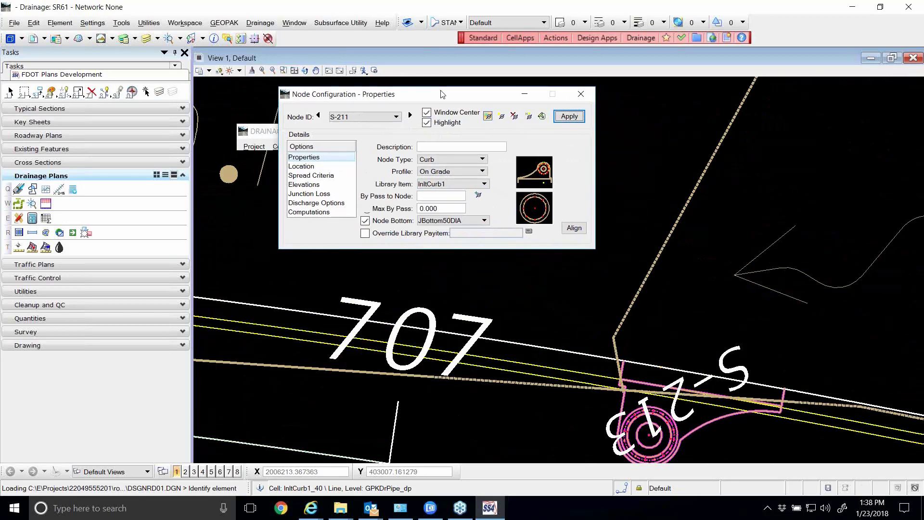
click(582, 94)
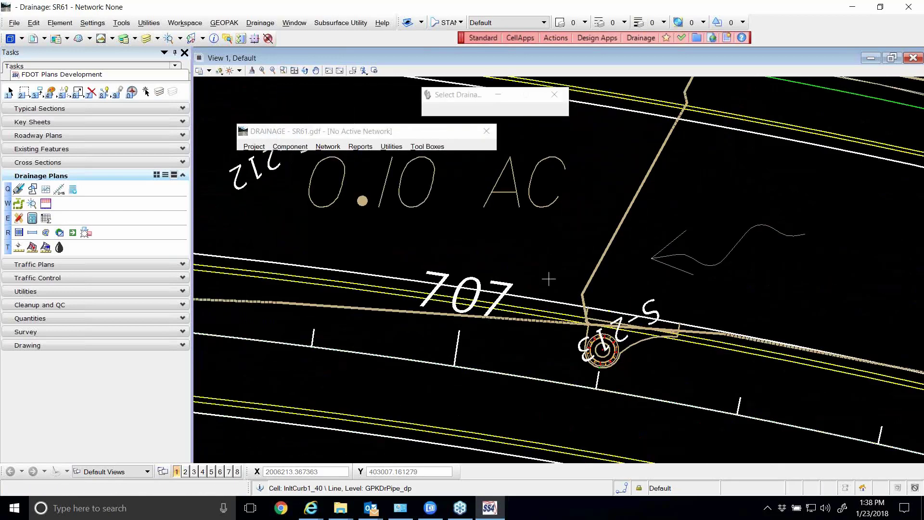
scroll(549, 279, down, 2)
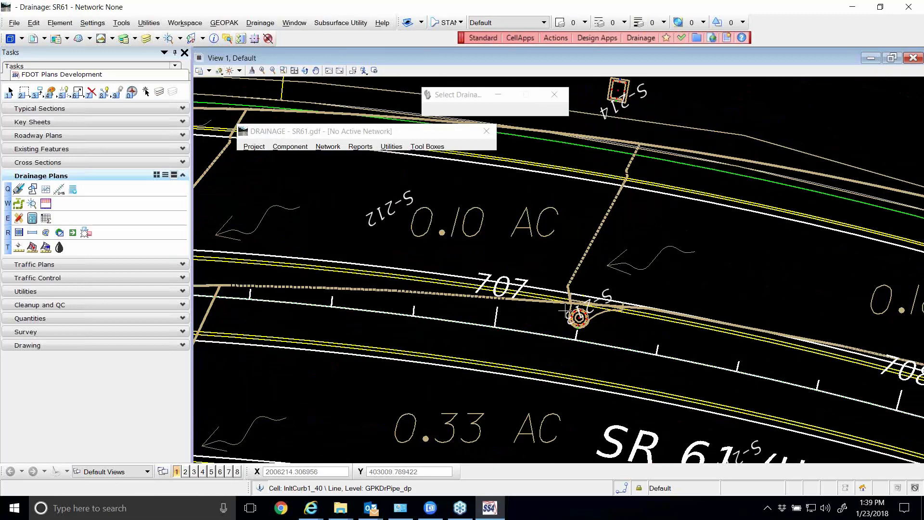
scroll(587, 321, down, 5)
scroll(562, 230, up, 6)
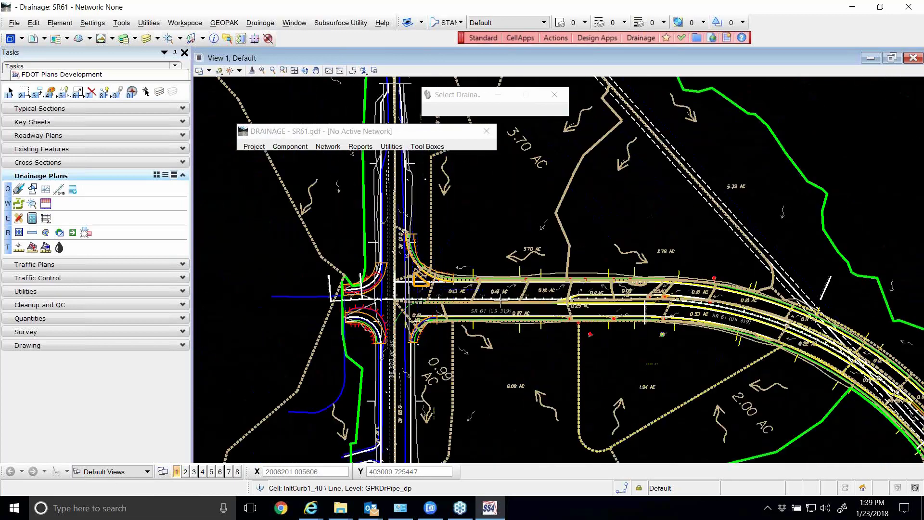
Add a new link with the ID Pipe-1 for the run between inlets S-200 and S-201 near stations 702 and 703
scroll(640, 279, down, 2)
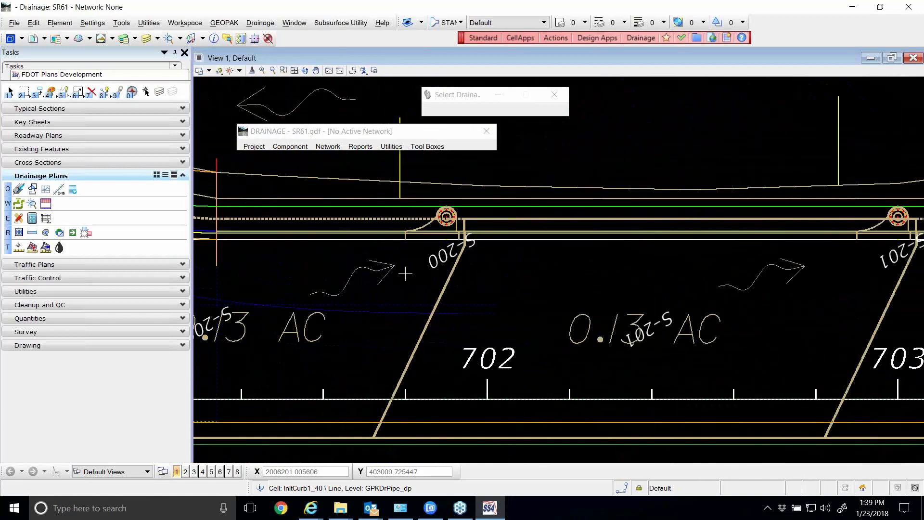
scroll(641, 279, up, 2)
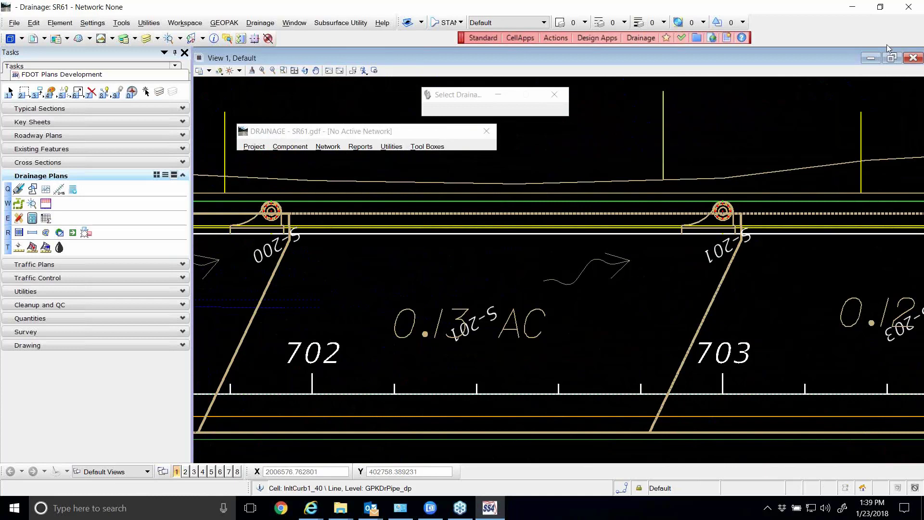
click(909, 28)
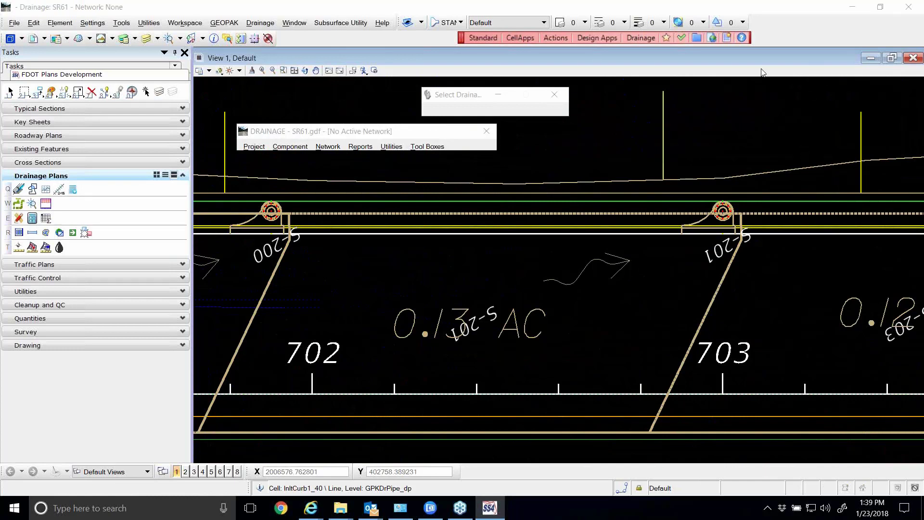
click(747, 24)
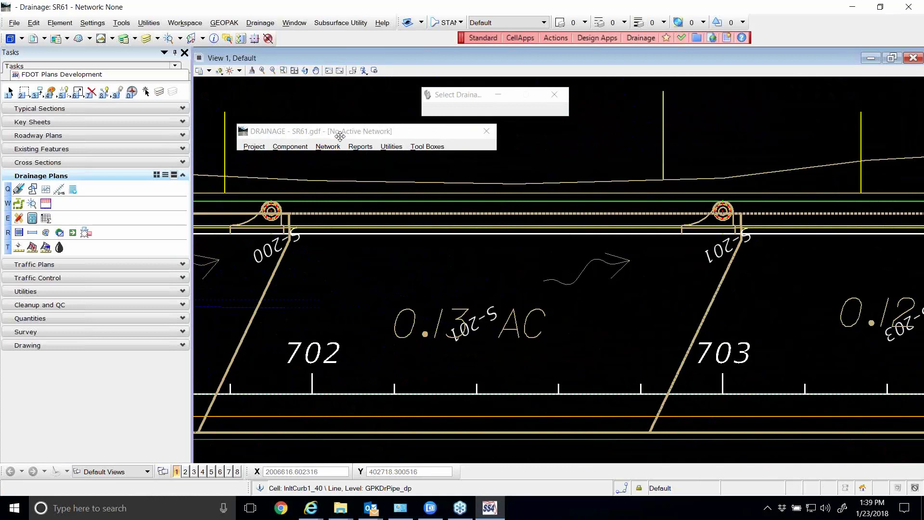
drag(339, 136, 332, 98)
click(299, 110)
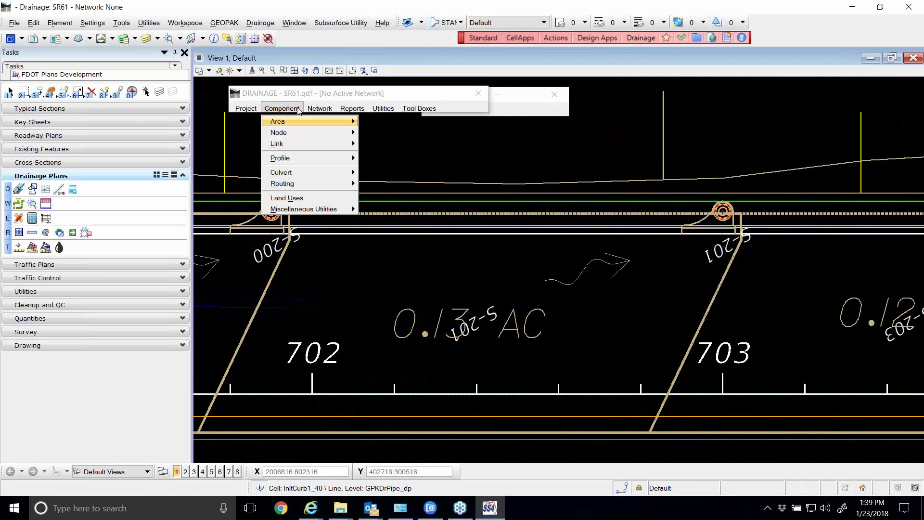
mouse_move(331, 144)
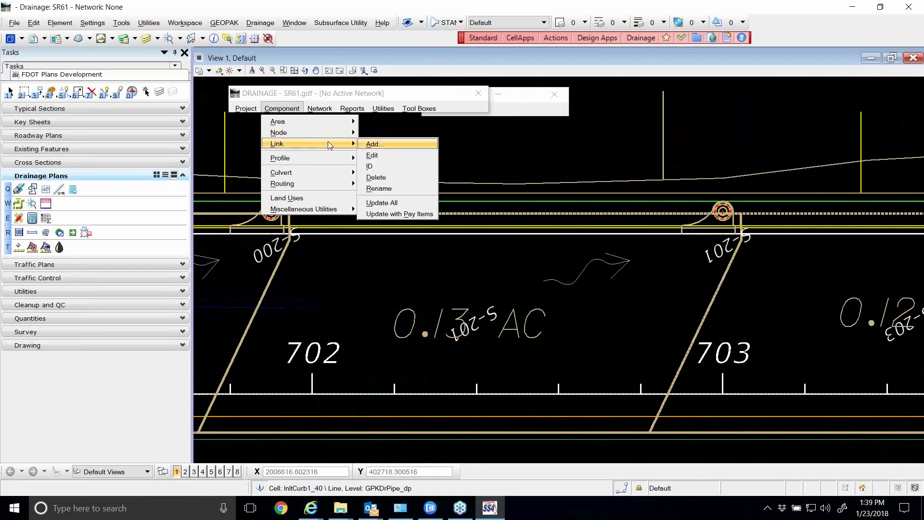
click(389, 146)
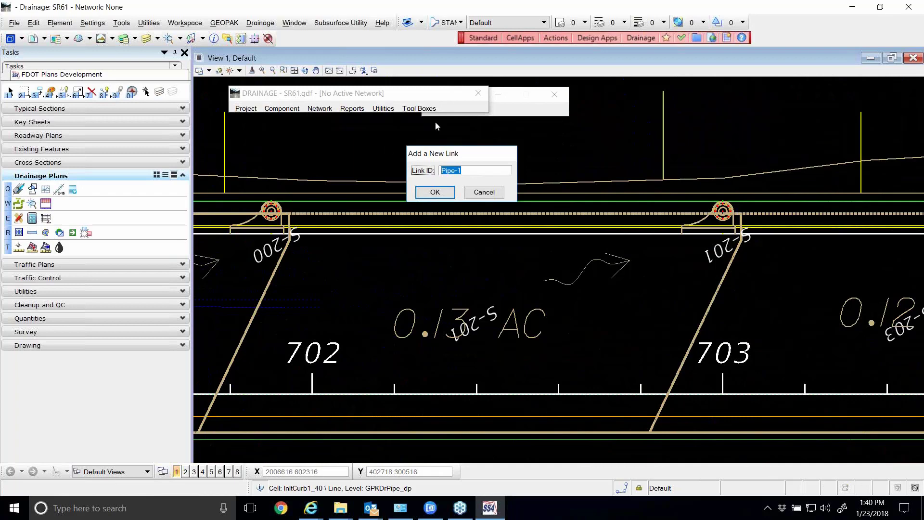
click(425, 193)
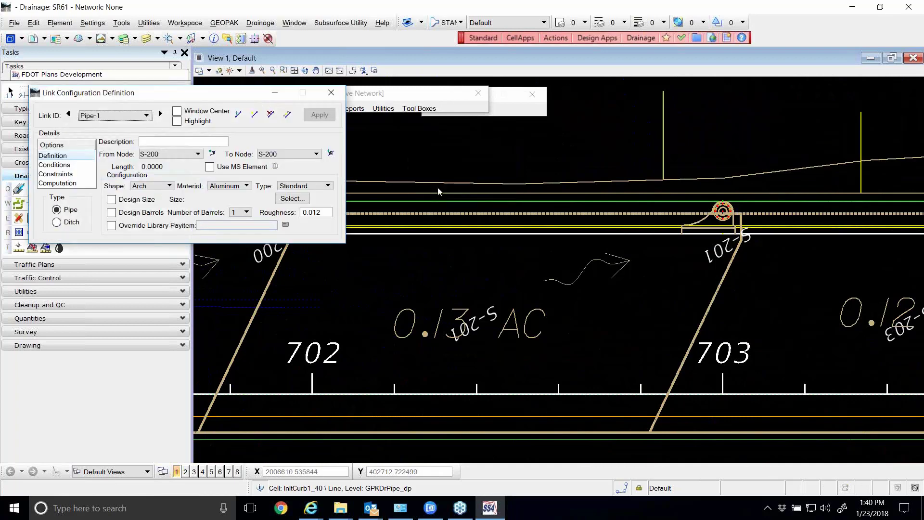
Enable Window Center and Highlight for the Pipe-1 link configuration
drag(258, 99, 555, 131)
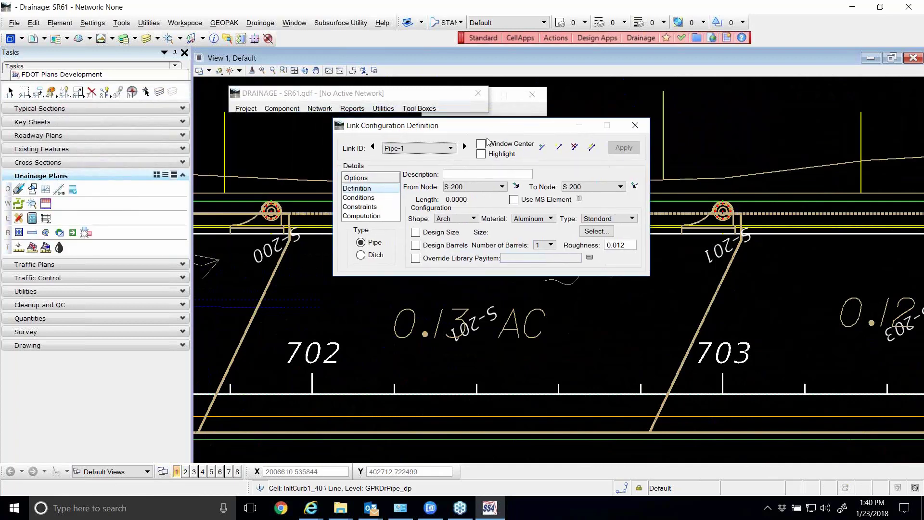
click(481, 144)
click(490, 154)
drag(524, 126, 520, 251)
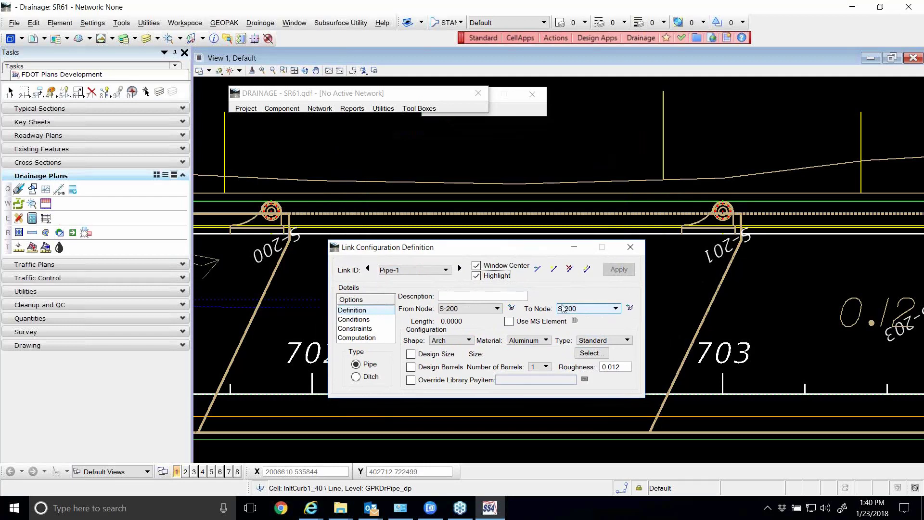
Define Pipe-1 as running from node S-200 to node S-201 and apply the link
click(487, 309)
click(473, 330)
click(579, 312)
click(566, 339)
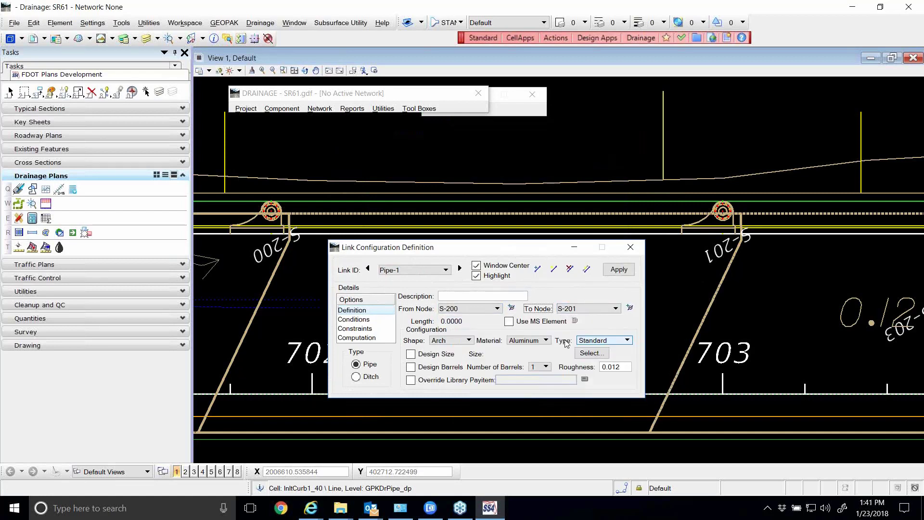
click(624, 270)
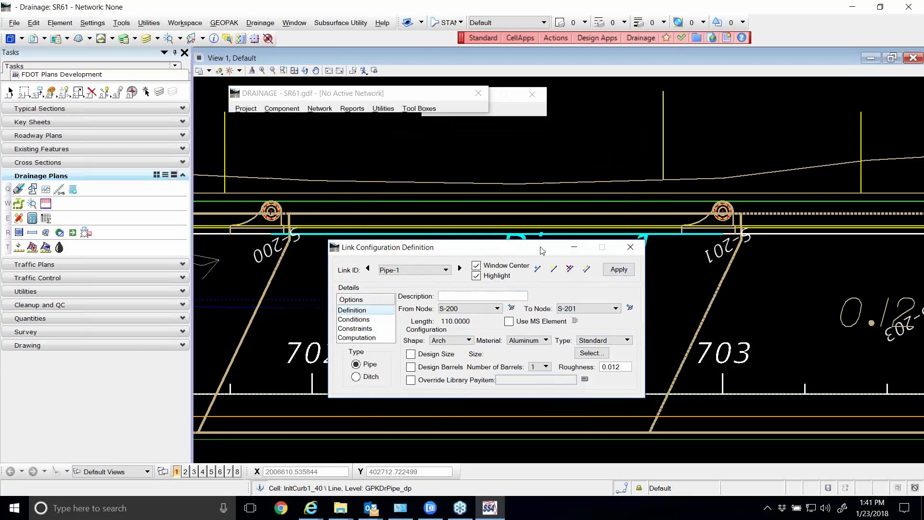
Examine where the two ends of Pipe-1 connect at inlets S-200 and S-201 in the plan
drag(543, 251, 569, 286)
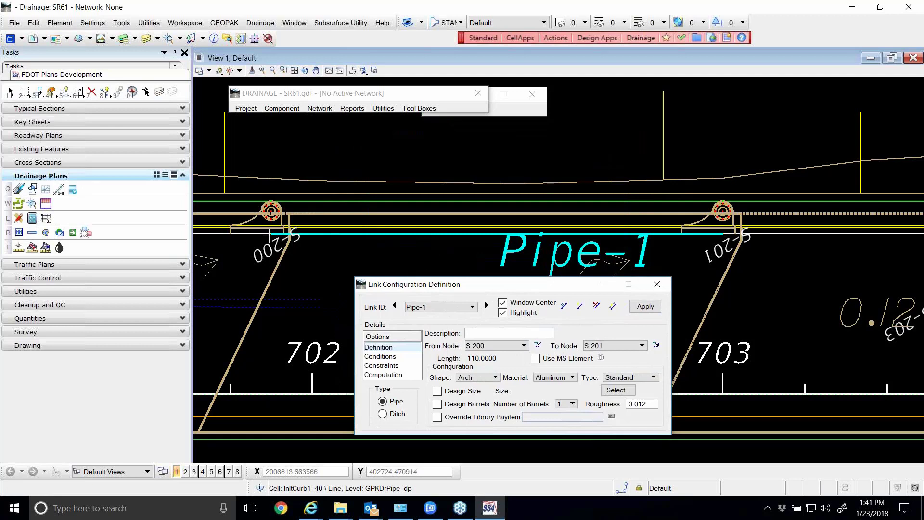
scroll(268, 235, up, 2)
scroll(270, 227, down, 1)
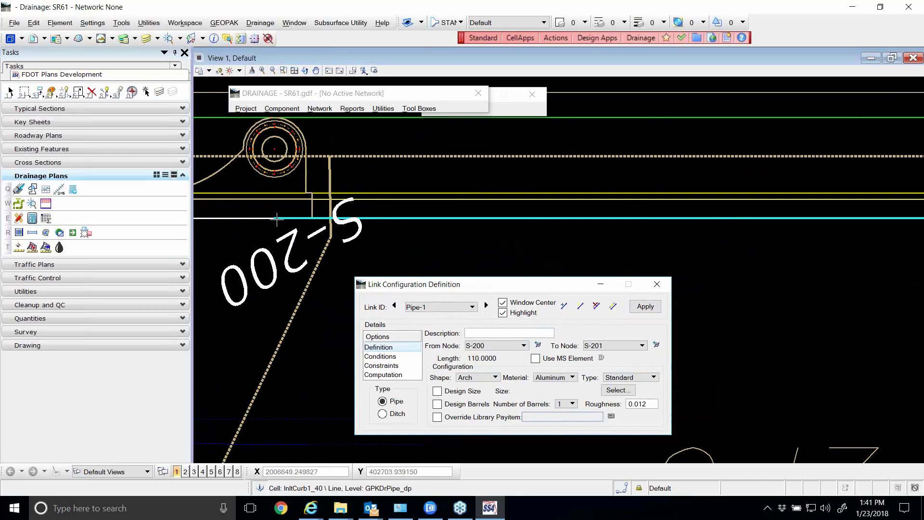
scroll(277, 219, down, 2)
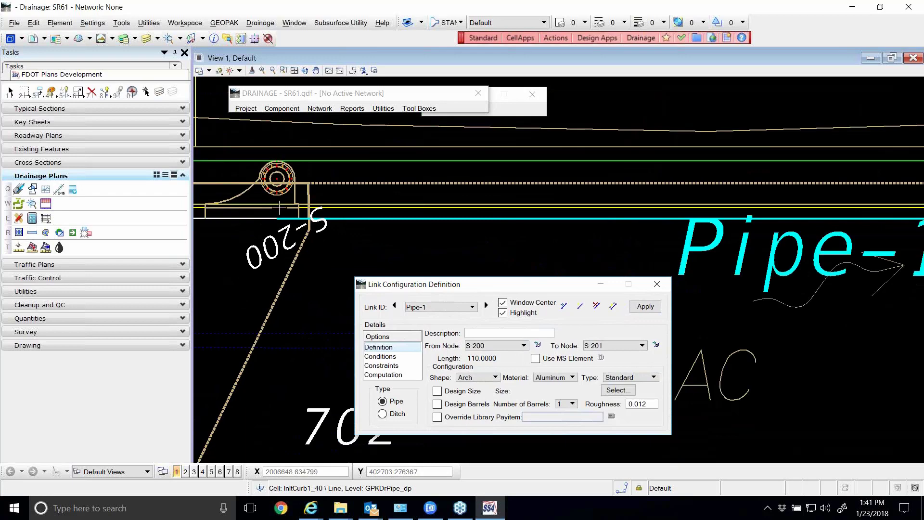
scroll(279, 207, down, 2)
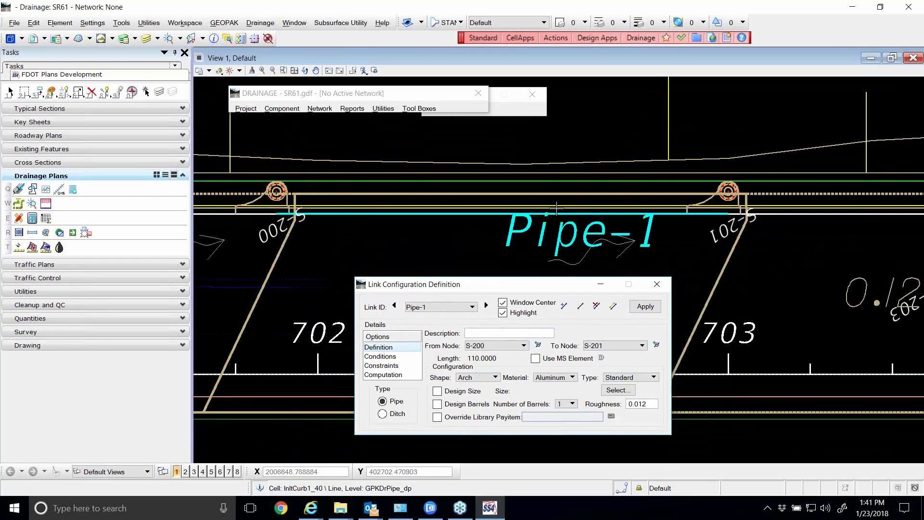
scroll(732, 218, up, 3)
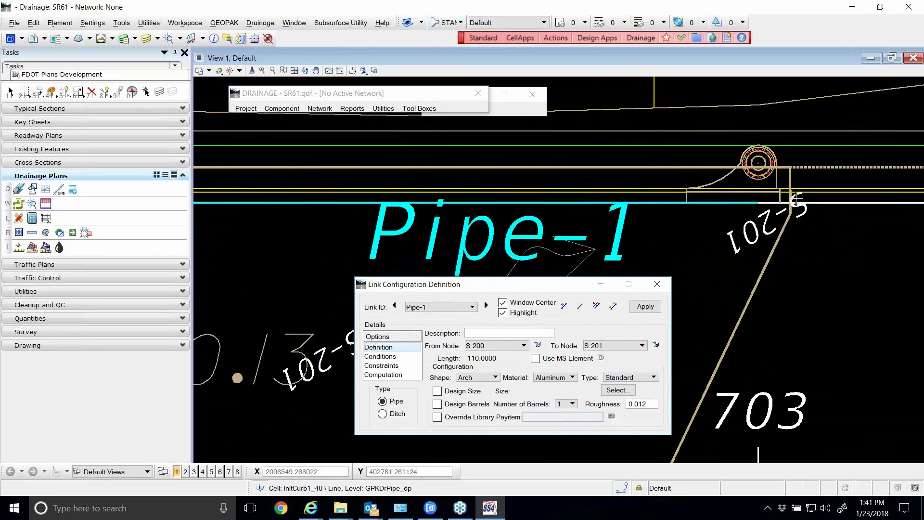
scroll(796, 198, down, 2)
Reselect S-200 as the From Node and S-201 as the To Node of Pipe-1, and apply the link again
drag(521, 285, 529, 235)
click(503, 297)
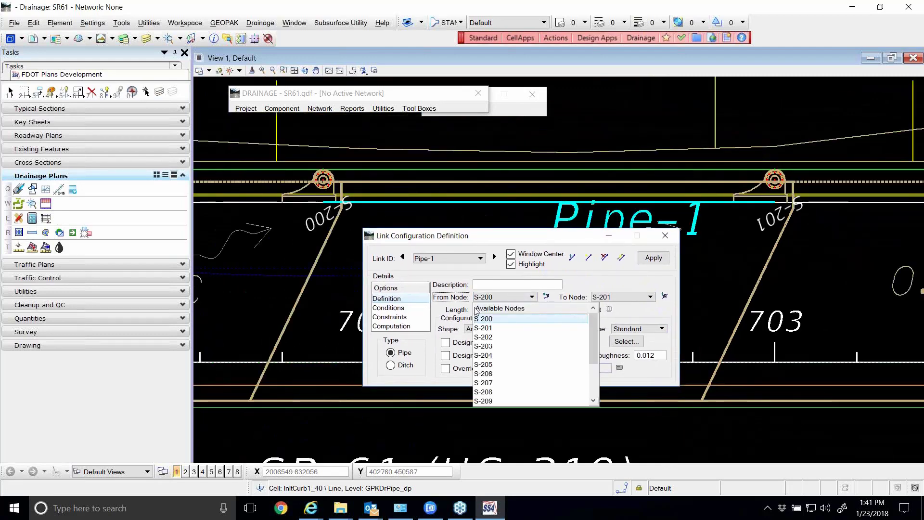
click(504, 318)
click(617, 297)
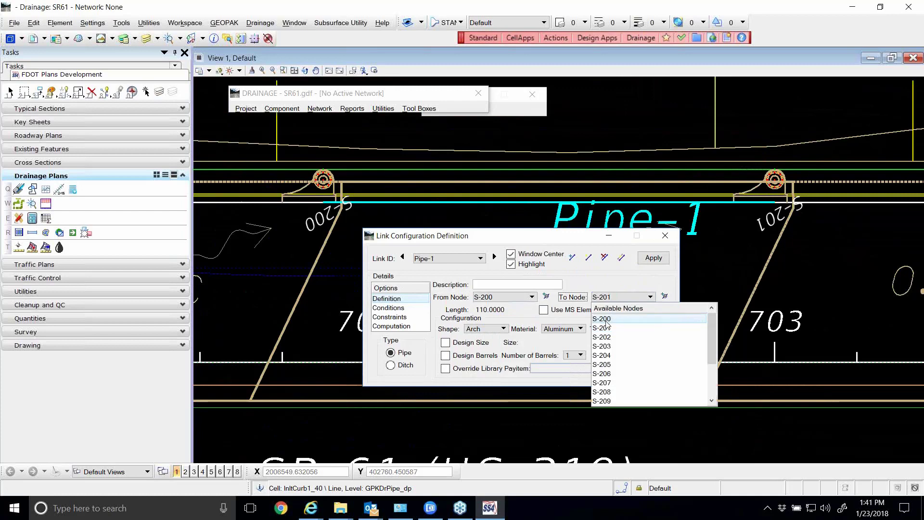
click(606, 320)
click(634, 298)
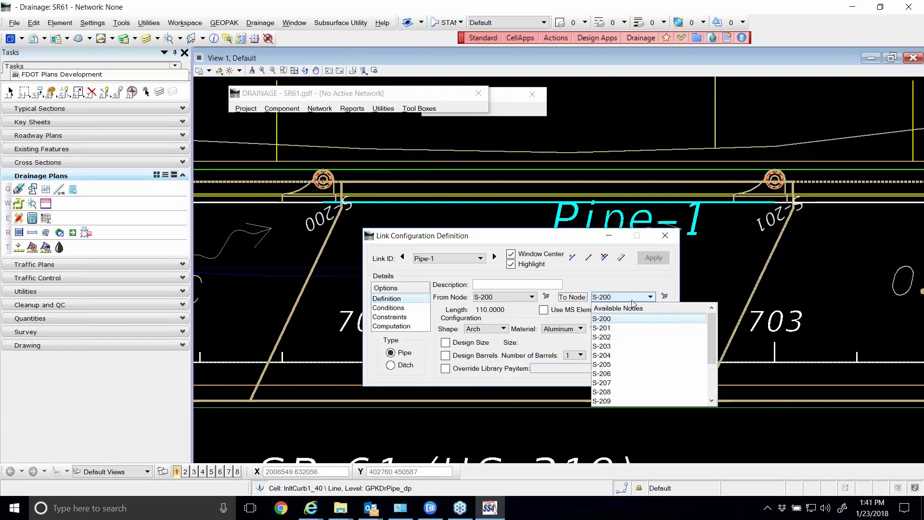
click(618, 328)
click(653, 258)
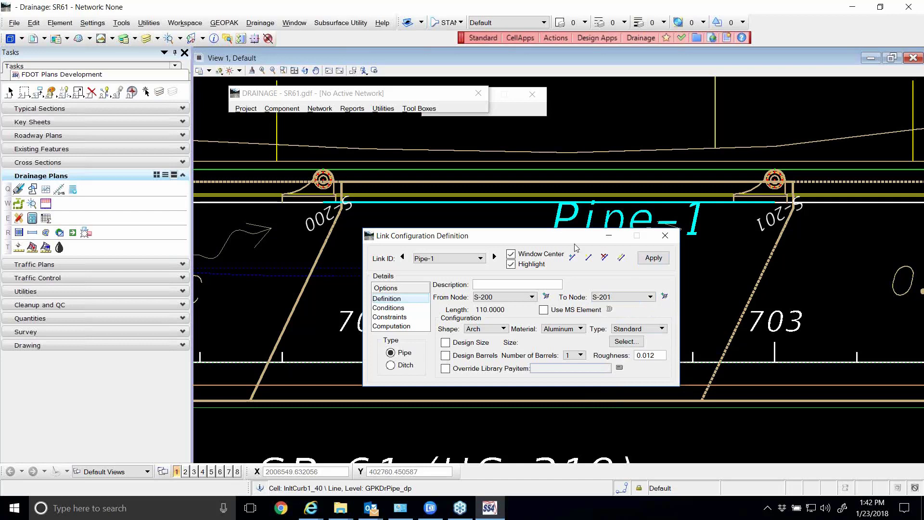
Identify the From Node of Pipe-1 in the drawing by picking a connection point on the circular bottom of S-200
drag(489, 240, 415, 258)
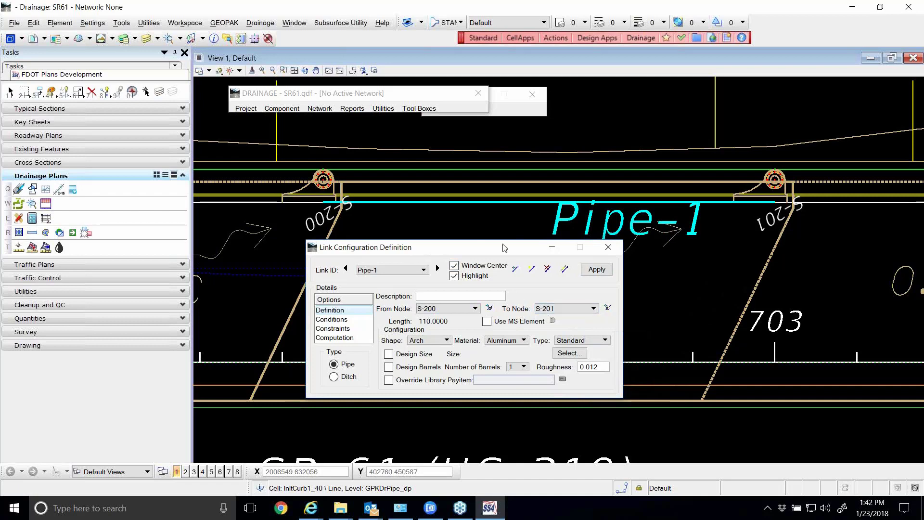
drag(506, 248, 584, 249)
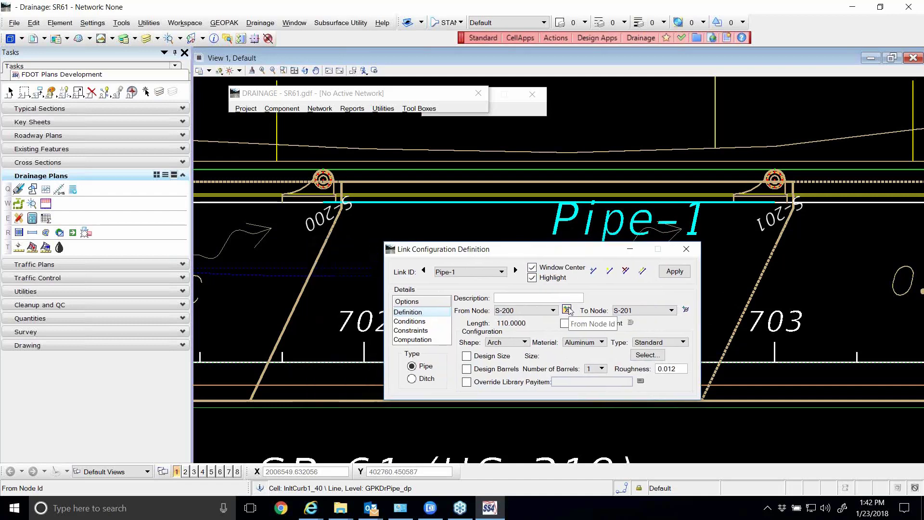
click(567, 310)
scroll(316, 171, up, 2)
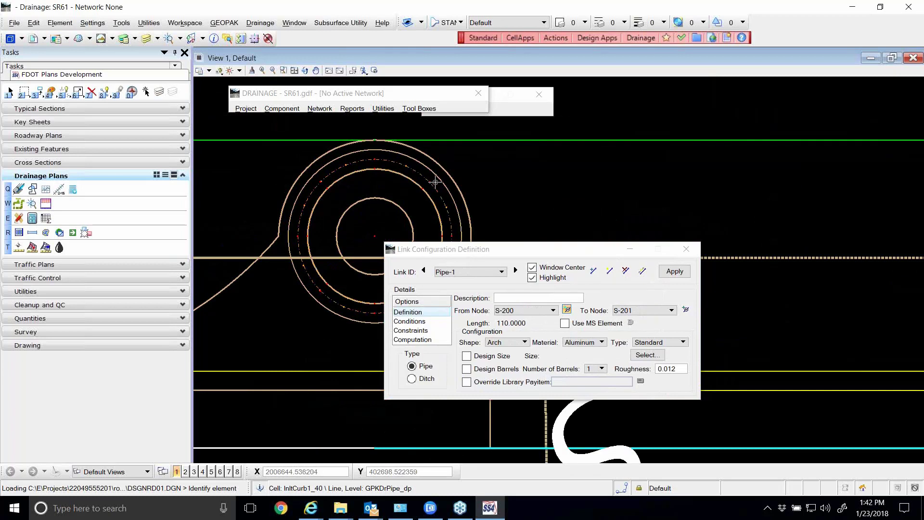
scroll(334, 178, down, 1)
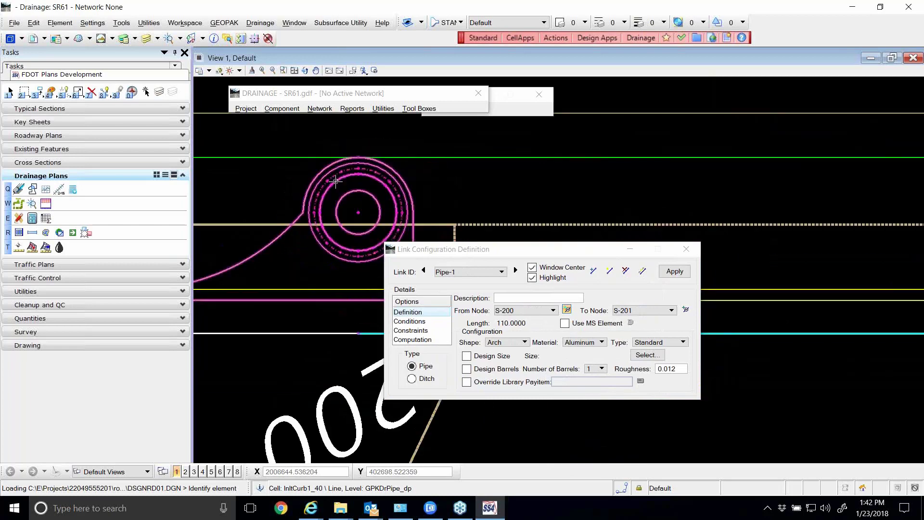
drag(511, 249, 573, 140)
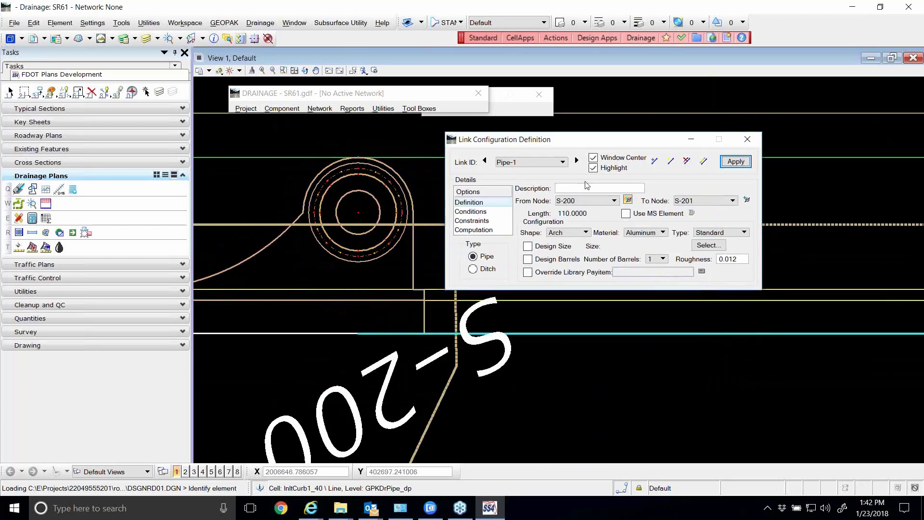
click(628, 201)
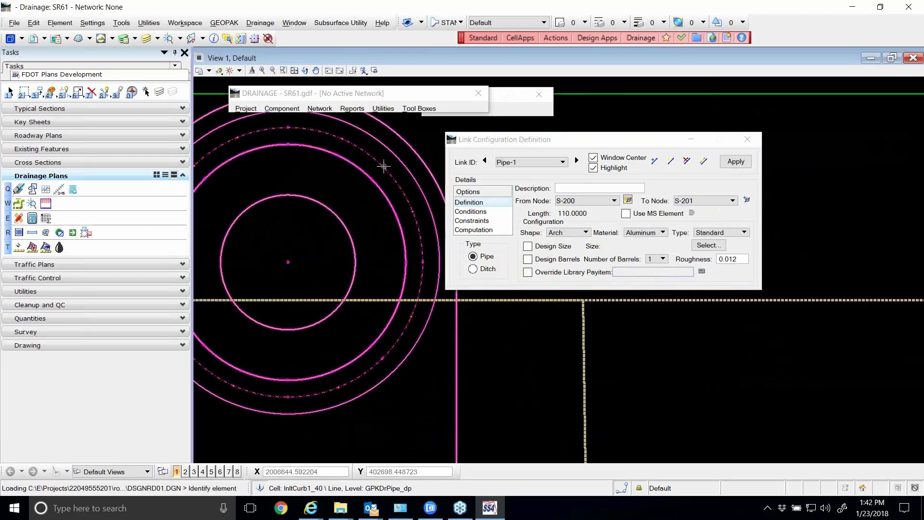
click(384, 167)
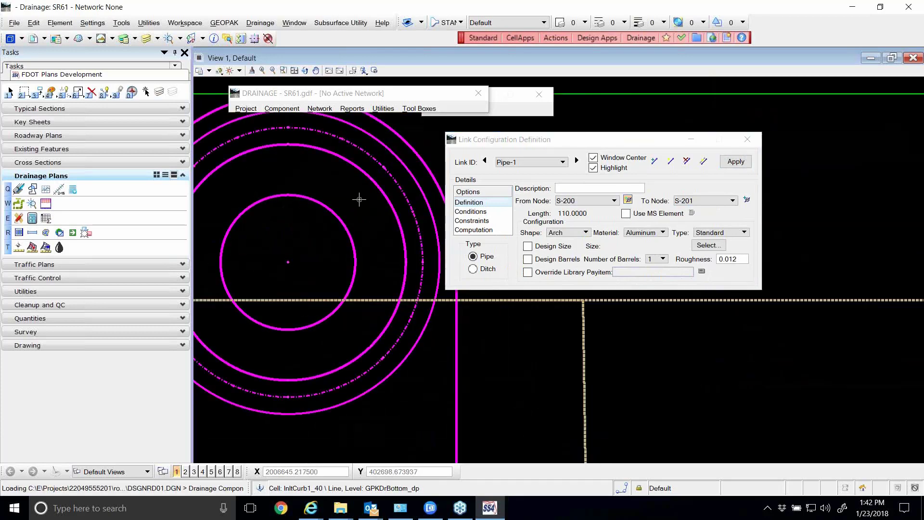
click(360, 199)
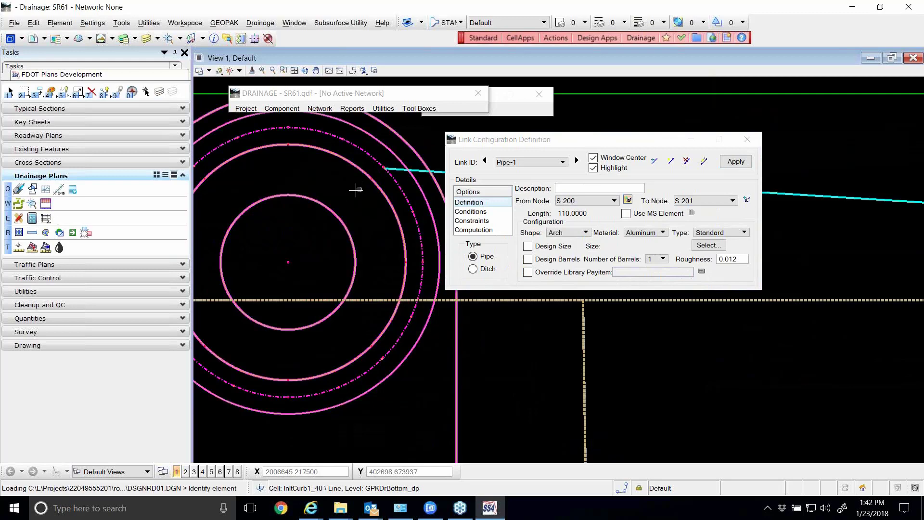
Identify the From Node of Pipe-1 in the drawing at the lower-right point on the dashed pipe circle of S-200
mouse_move(547, 149)
mouse_down()
mouse_move(516, 148)
mouse_move(519, 270)
mouse_up()
scroll(433, 188, down, 6)
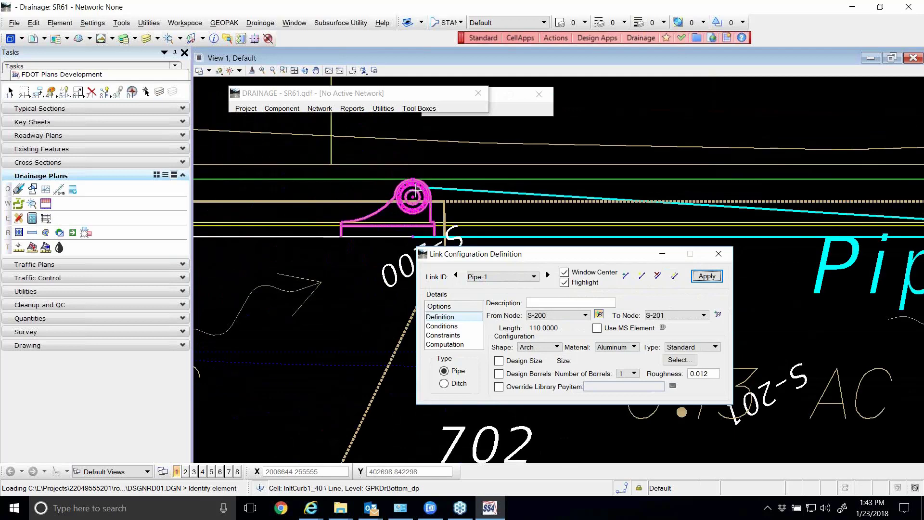
scroll(416, 192, up, 5)
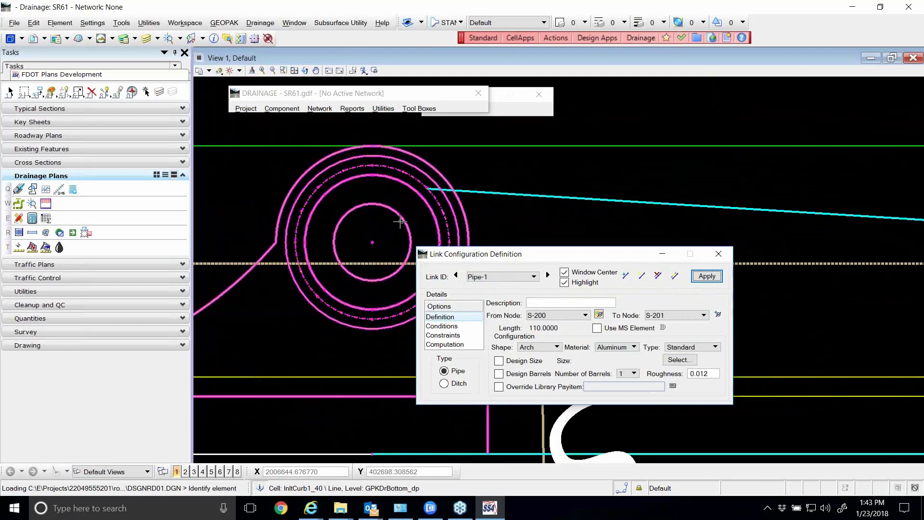
scroll(401, 236, down, 3)
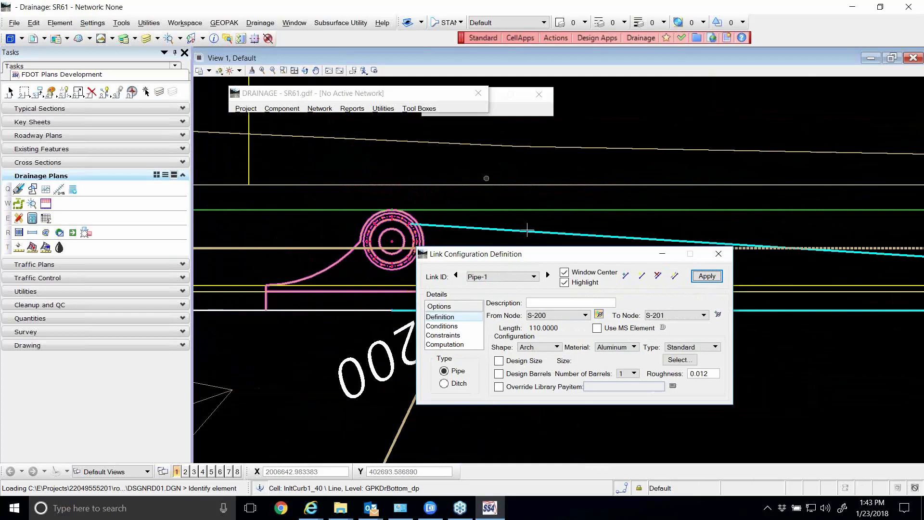
click(597, 314)
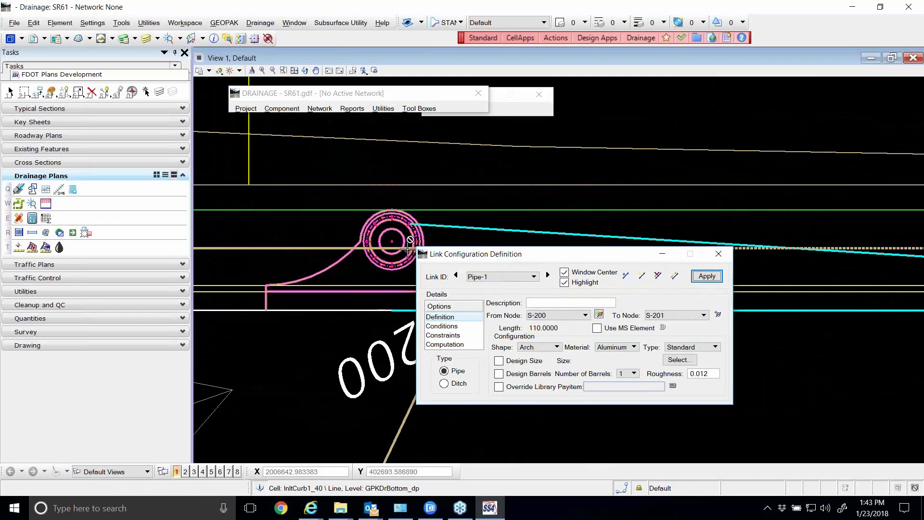
drag(447, 254, 498, 183)
scroll(415, 236, up, 5)
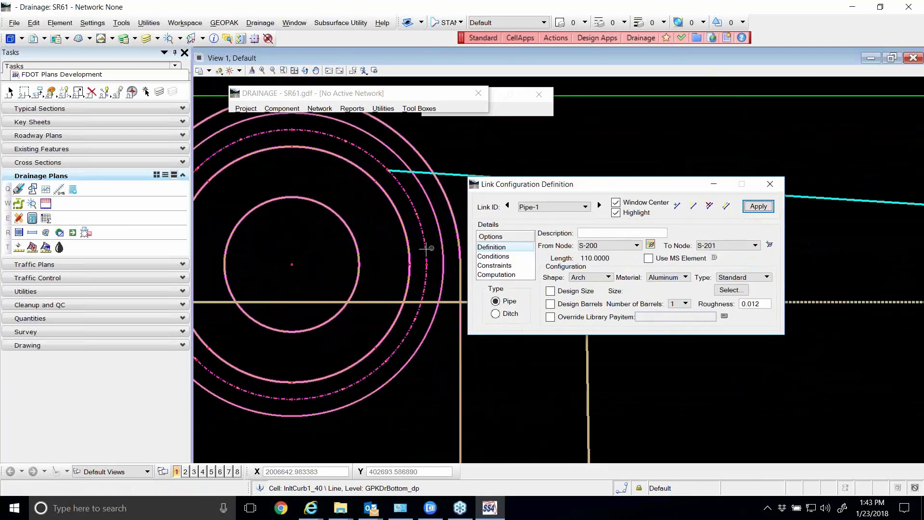
click(393, 333)
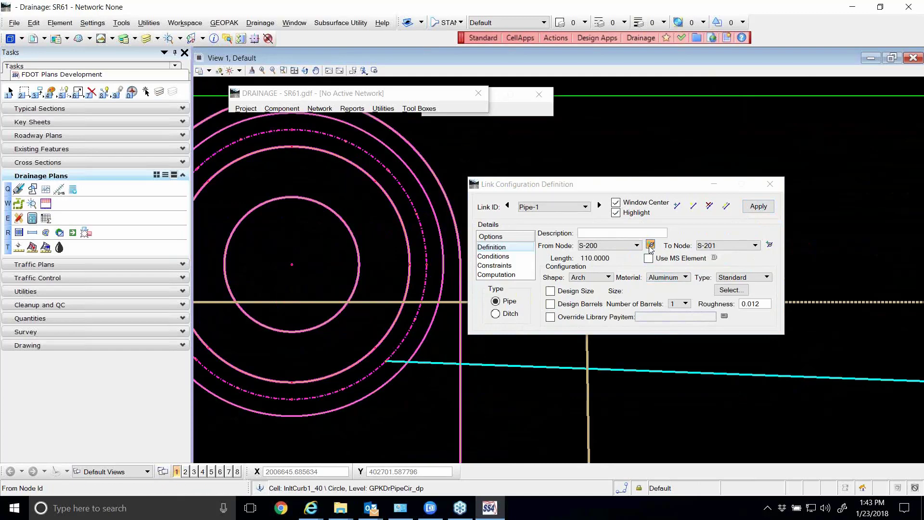
Move the From Node connection of Pipe-1 back to the upper-right point on the dashed circle of S-200
scroll(401, 167, up, 2)
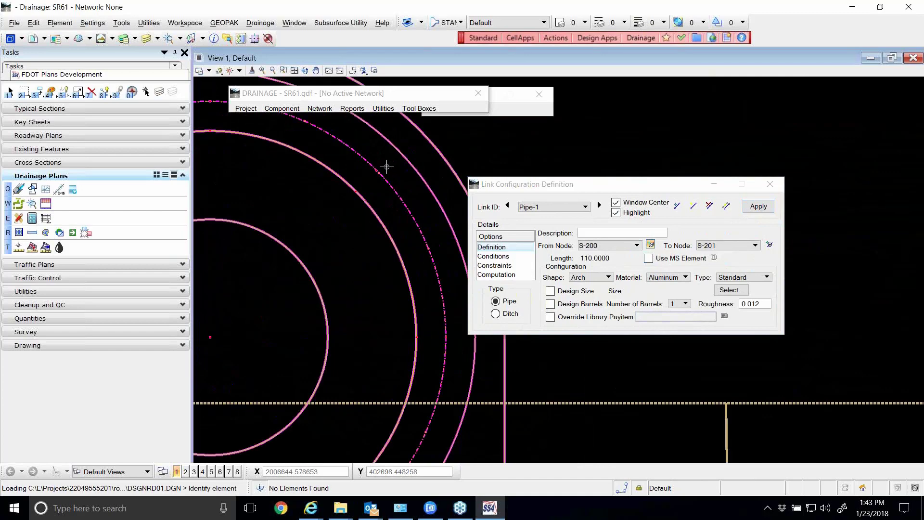
scroll(387, 167, down, 2)
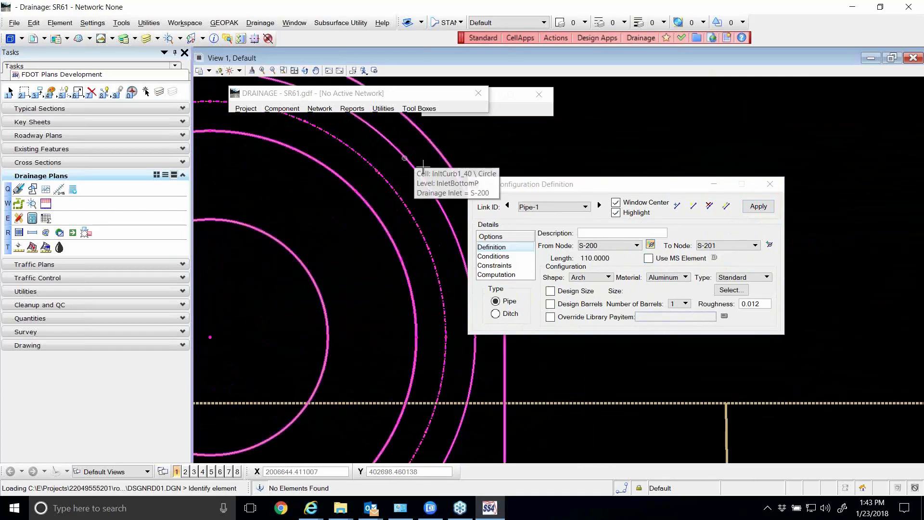
click(657, 245)
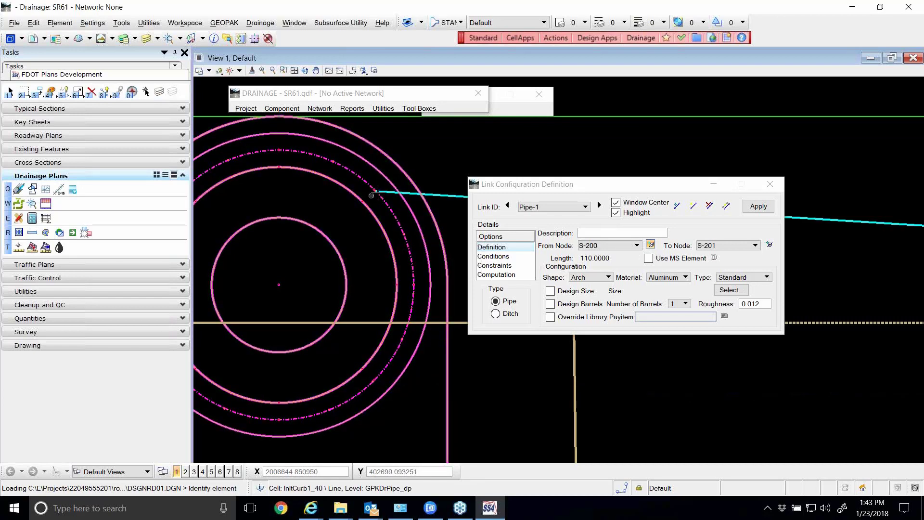
Pick the lower-right point on the dashed circle of S-200 again as Pipe-1's From Node connection, and apply the link
click(649, 246)
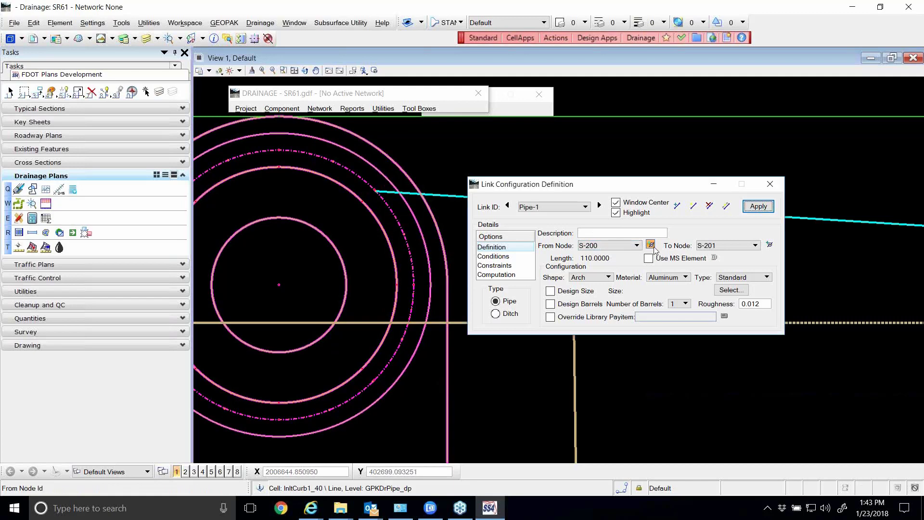
click(373, 381)
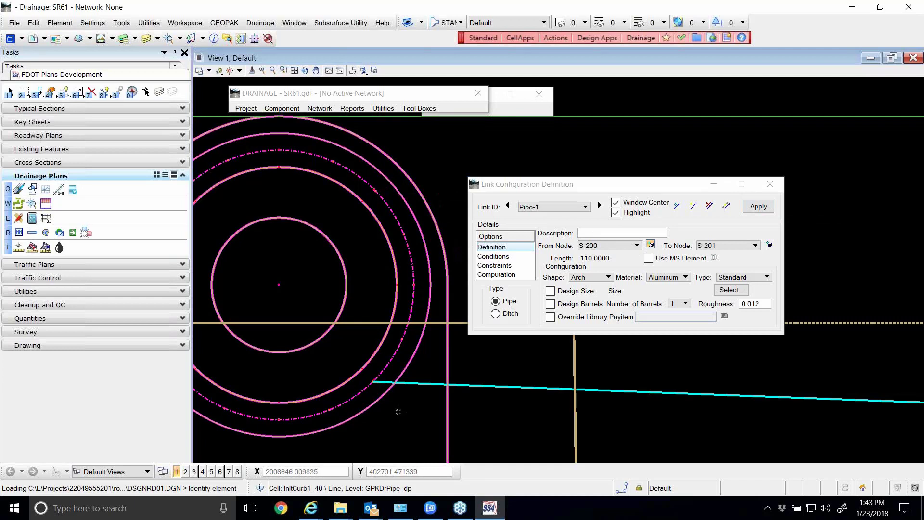
click(755, 207)
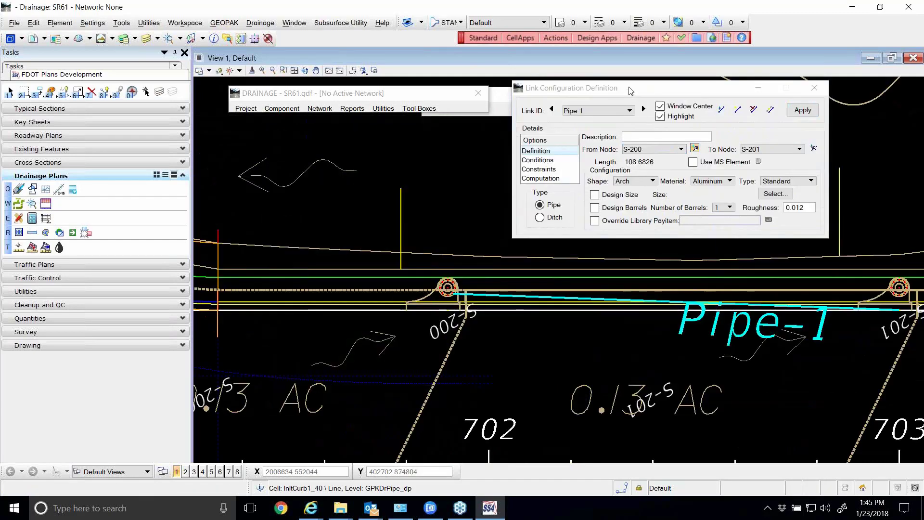
Confirm S-200 as the From Node and S-201 as the To Node of Pipe-1, and reapply the link
mouse_move(655, 93)
mouse_down()
mouse_move(465, 99)
mouse_move(383, 118)
mouse_move(660, 121)
mouse_move(664, 87)
mouse_move(653, 84)
mouse_up()
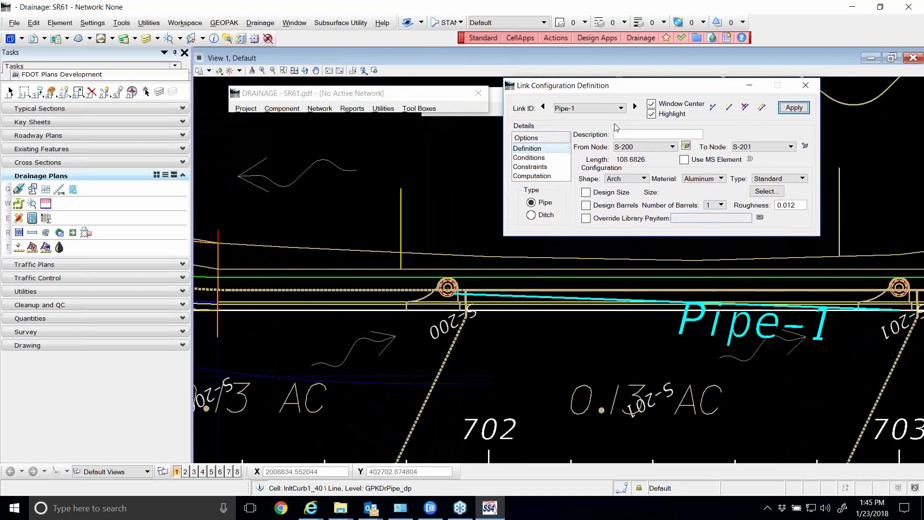
click(640, 154)
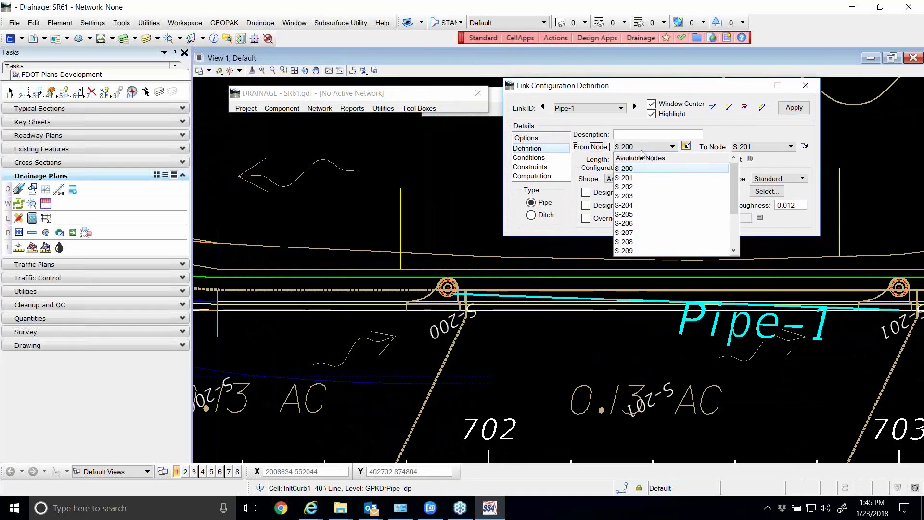
click(635, 169)
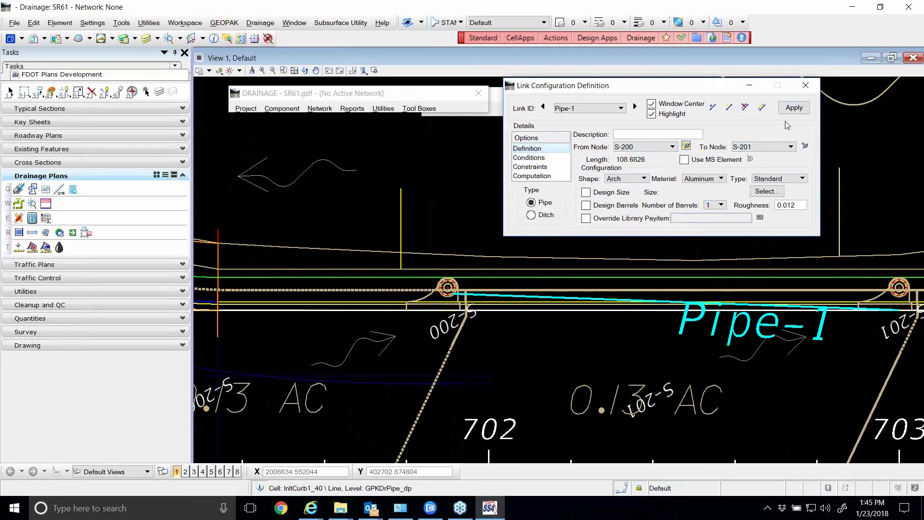
click(776, 148)
click(756, 177)
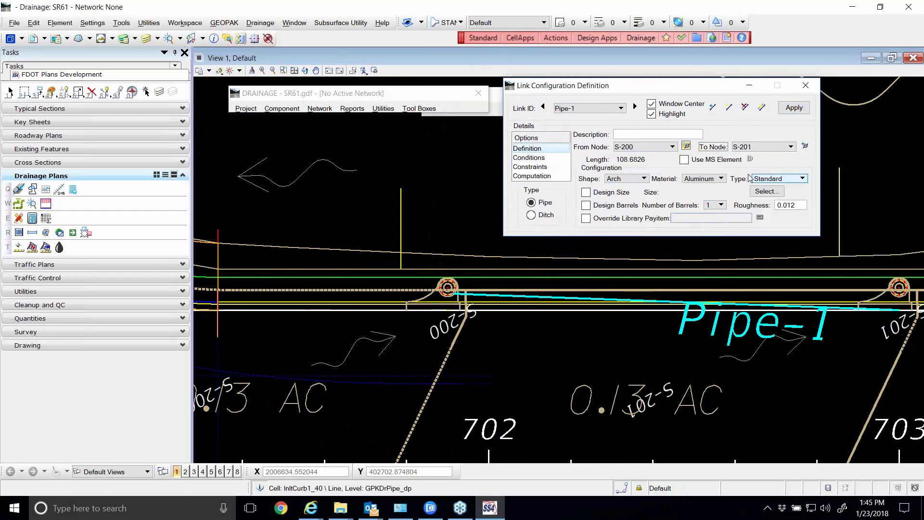
click(791, 109)
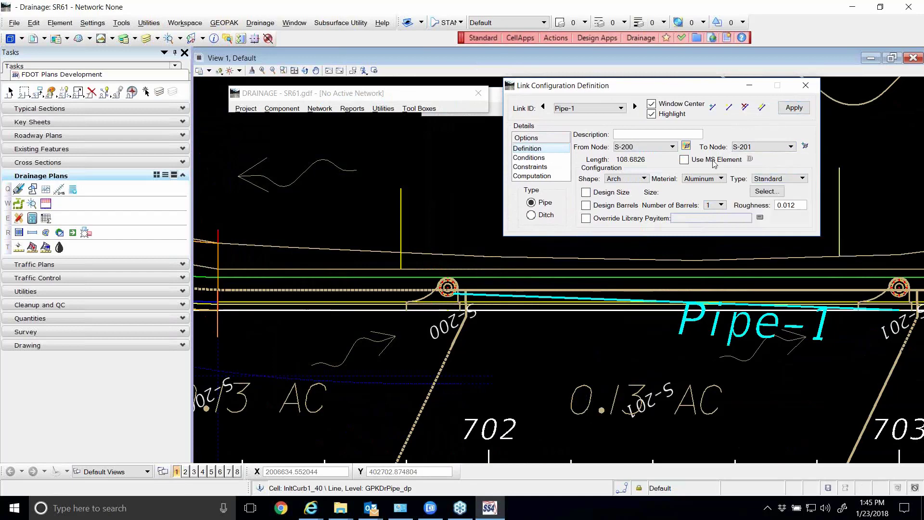
Identify the To Node of Pipe-1 in the drawing at the lower-left connection point on the circular bottom of S-201
scroll(458, 294, up, 5)
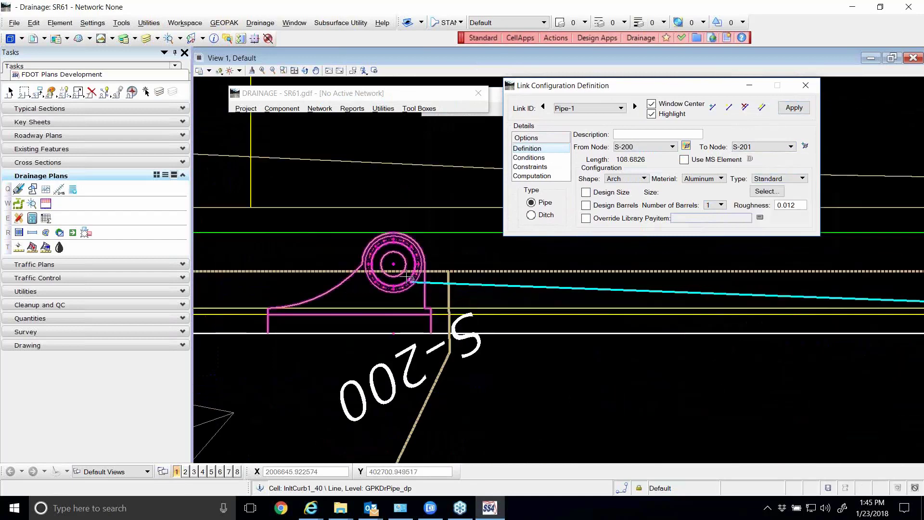
scroll(381, 267, down, 3)
click(805, 146)
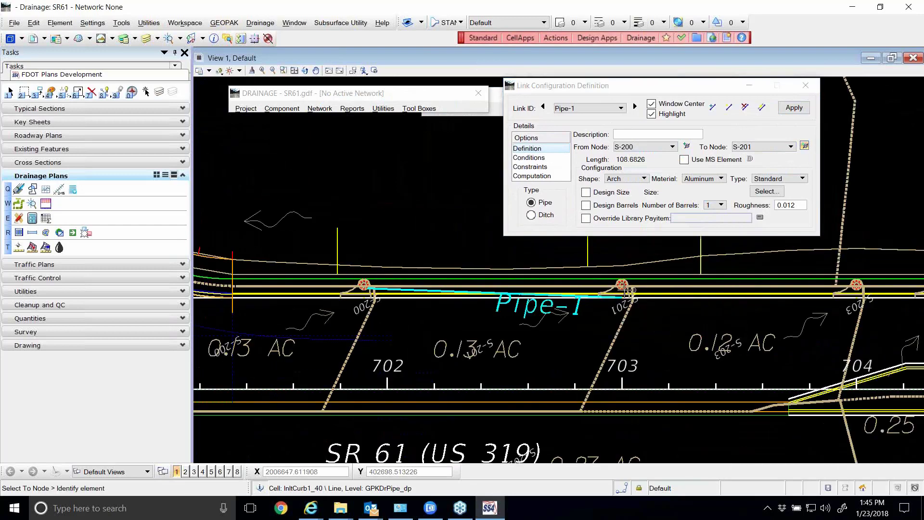
scroll(626, 289, up, 3)
scroll(613, 291, up, 1)
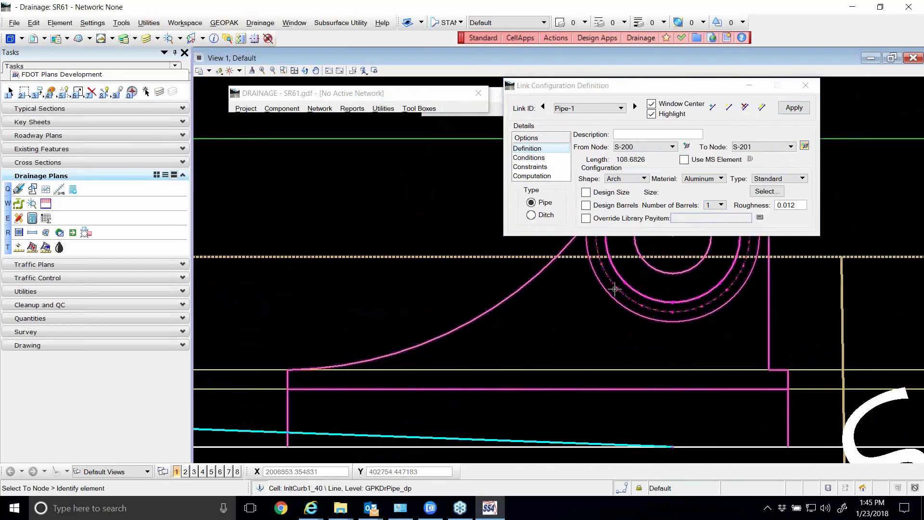
click(600, 305)
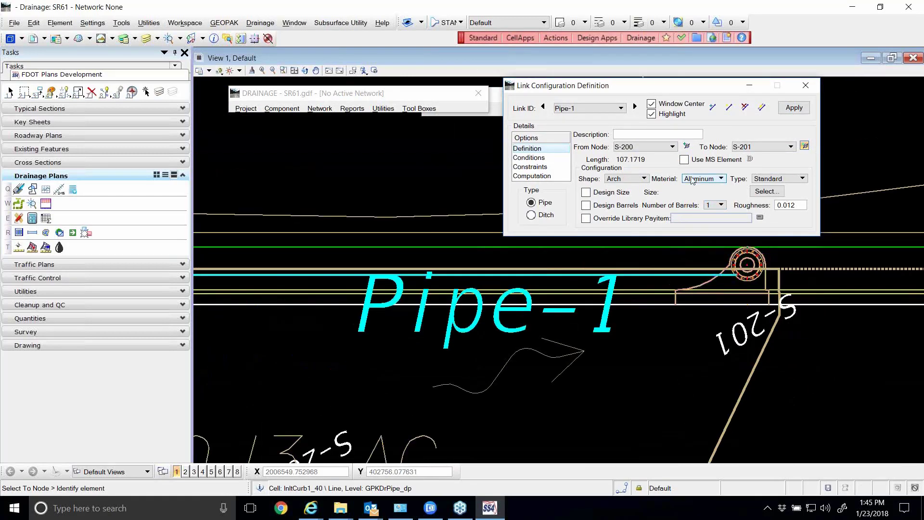
Reselect S-200 as the From Node of Pipe-1, apply the link, and close its configuration definition
click(647, 147)
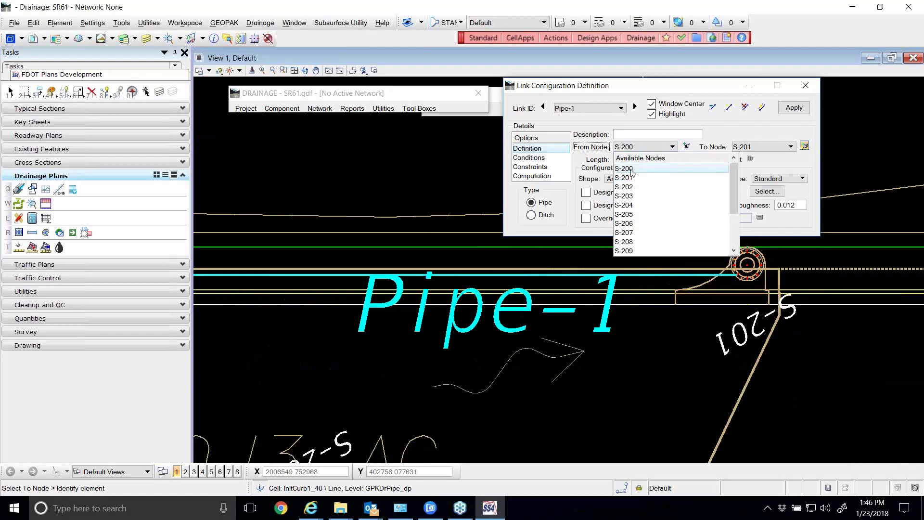
click(632, 169)
click(794, 108)
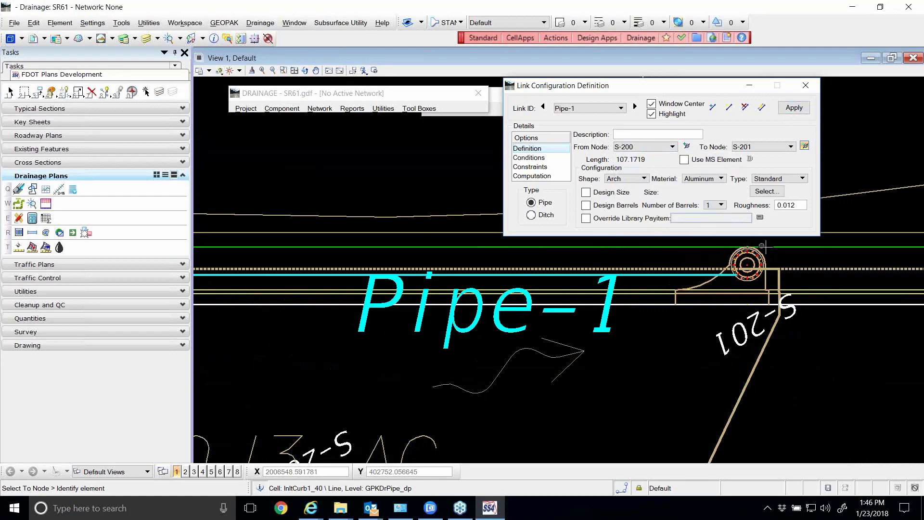
scroll(769, 246, down, 3)
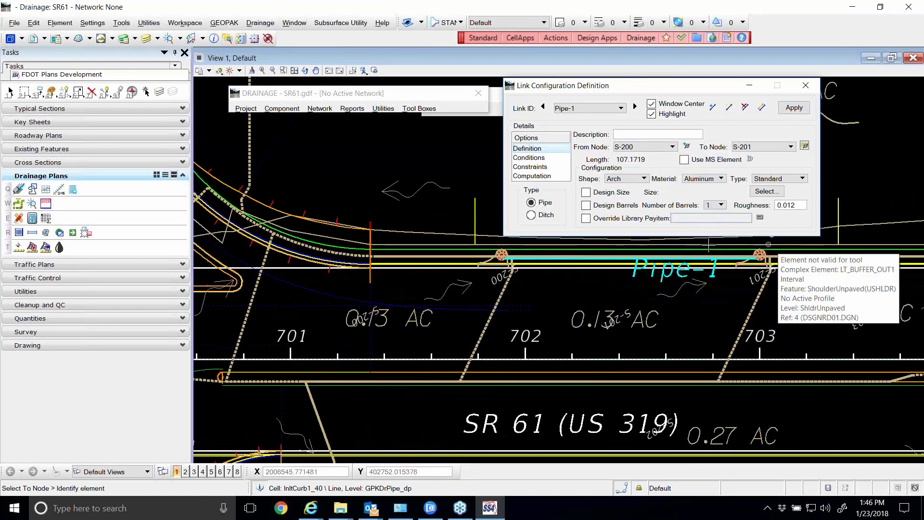
scroll(528, 256, up, 3)
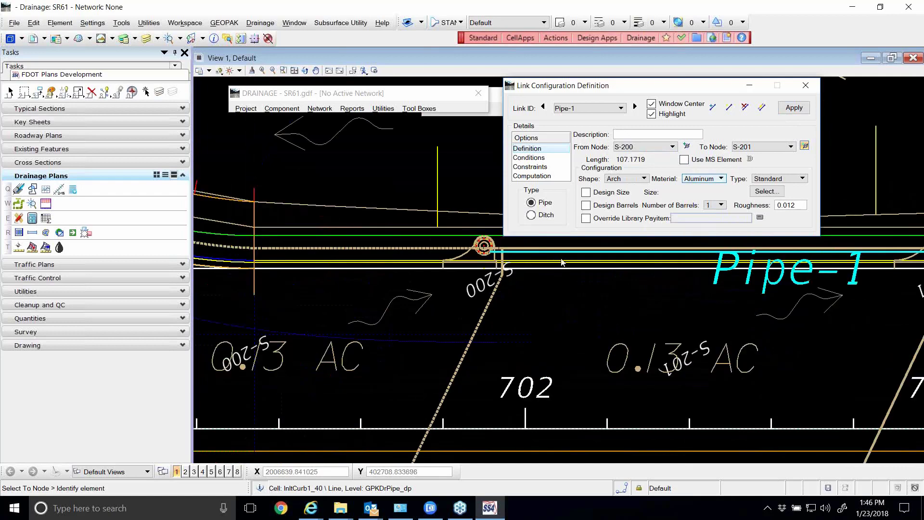
click(806, 85)
Reopen Pipe-1 for editing in the link configuration definition and apply it
click(283, 109)
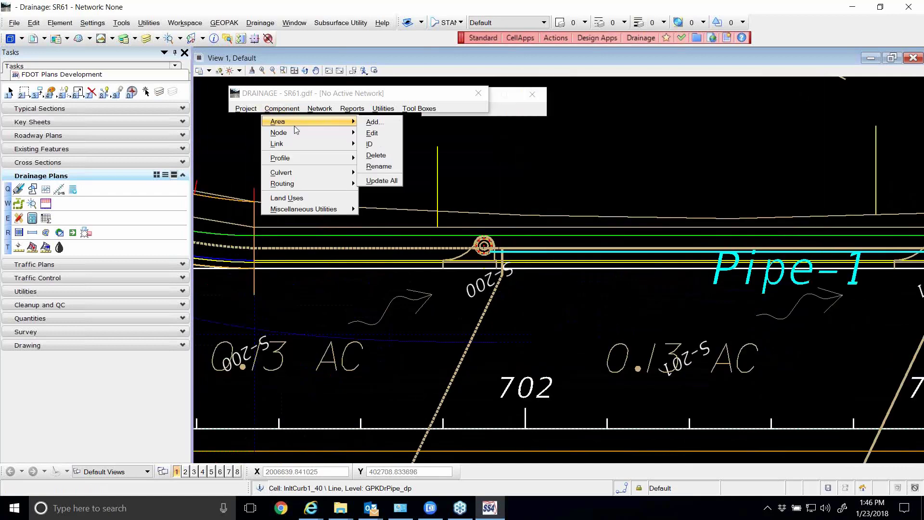
mouse_move(308, 144)
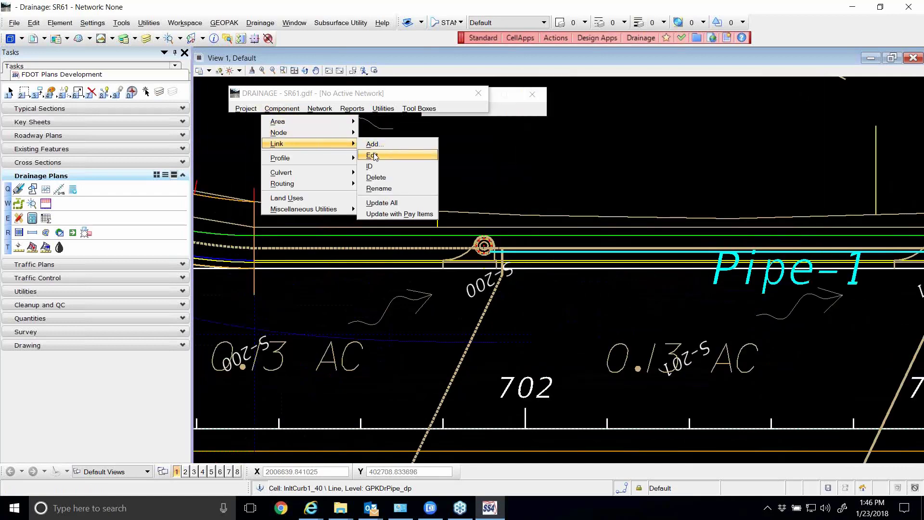
click(374, 155)
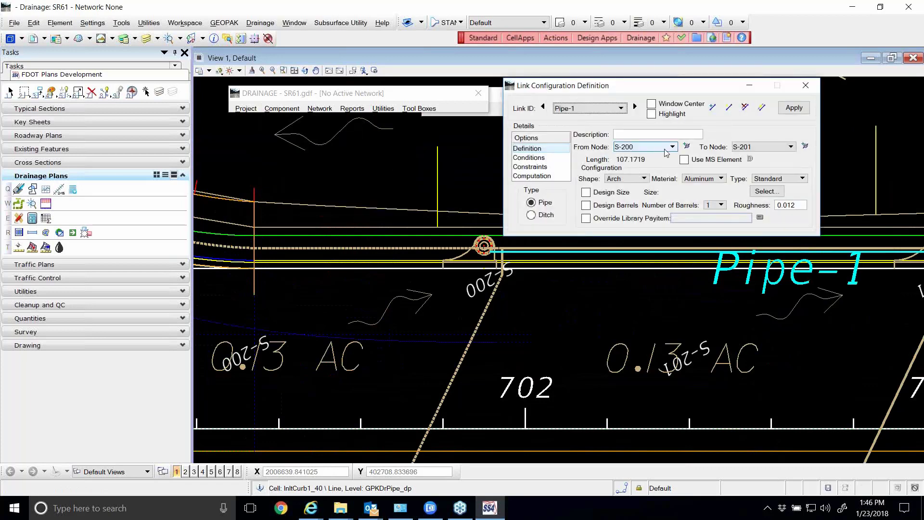
click(795, 108)
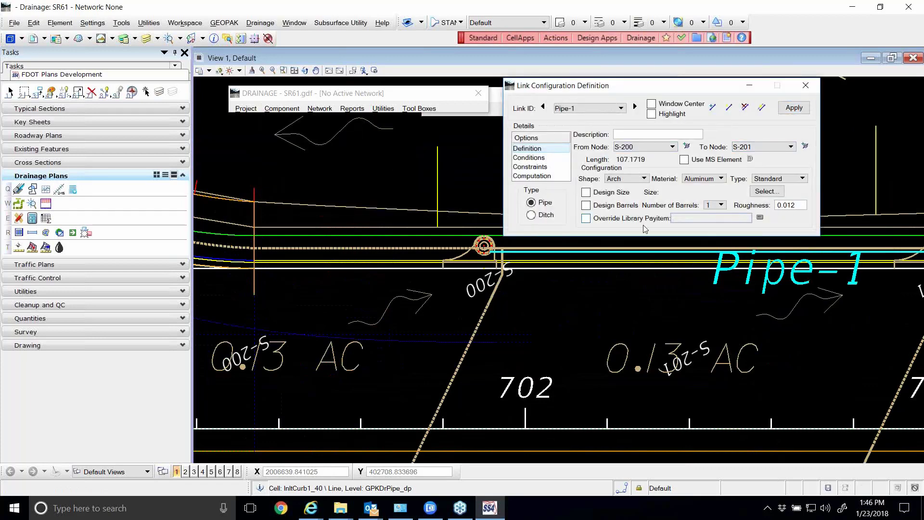
Identify the From Node of Pipe-1 at the connection point on the right side of S-200's circular bottom
scroll(520, 254, up, 2)
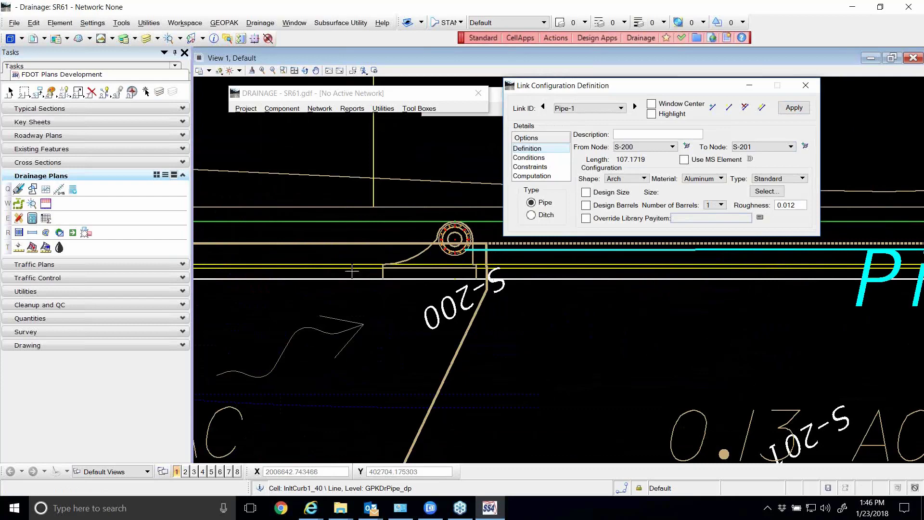
scroll(351, 270, down, 2)
scroll(825, 248, up, 3)
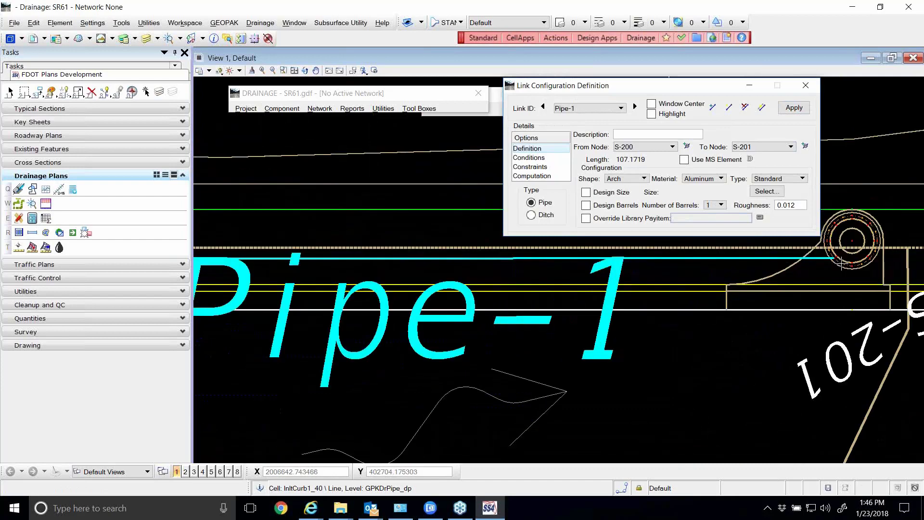
scroll(832, 276, down, 2)
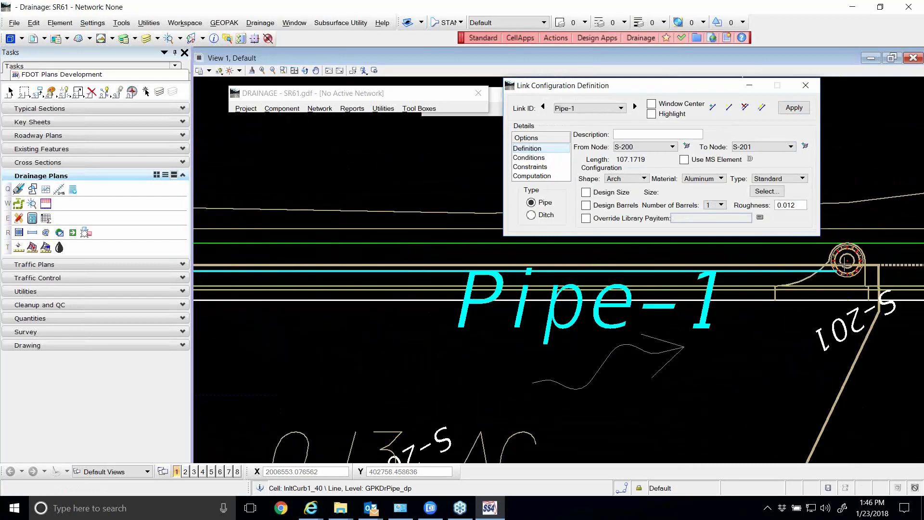
scroll(848, 277, down, 2)
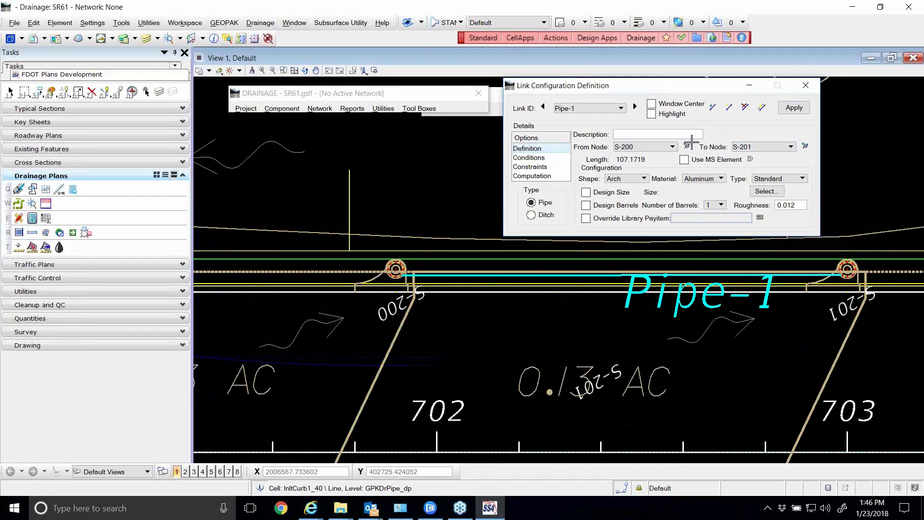
scroll(403, 260, up, 3)
click(432, 286)
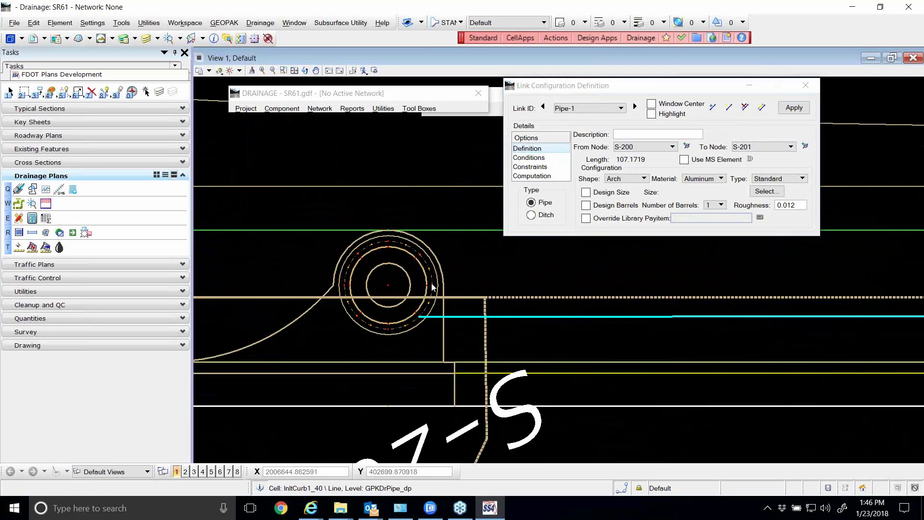
click(686, 146)
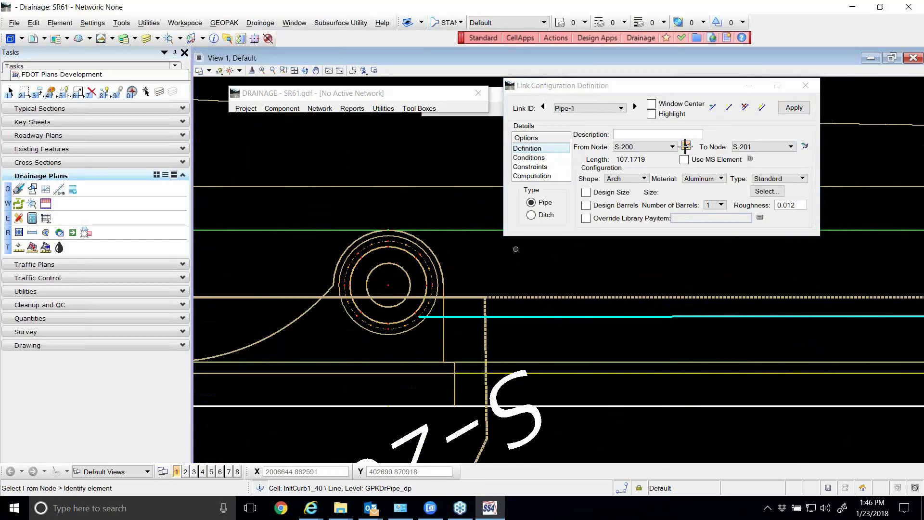
click(433, 285)
scroll(322, 254, down, 2)
Identify the To Node of Pipe-1 at the connection point on the left side of S-201's circular bottom, and apply the link
click(806, 146)
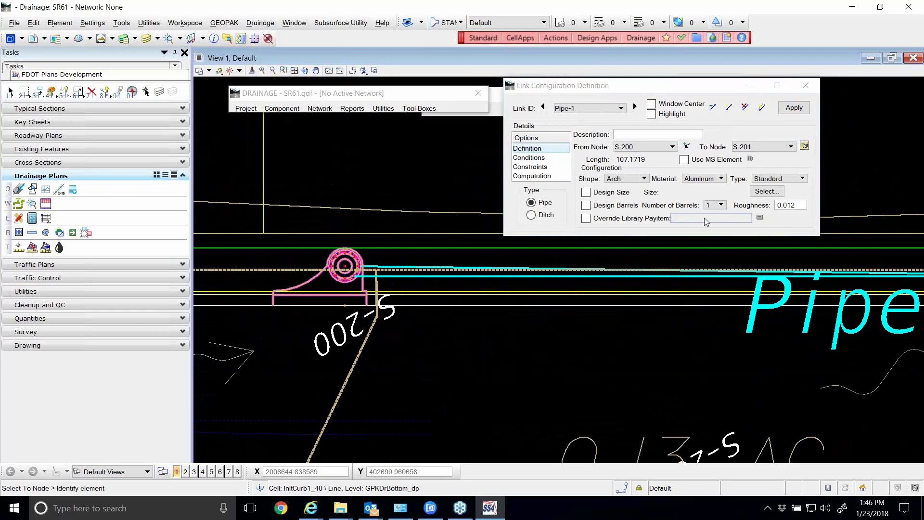
scroll(722, 269, down, 2)
scroll(737, 279, up, 4)
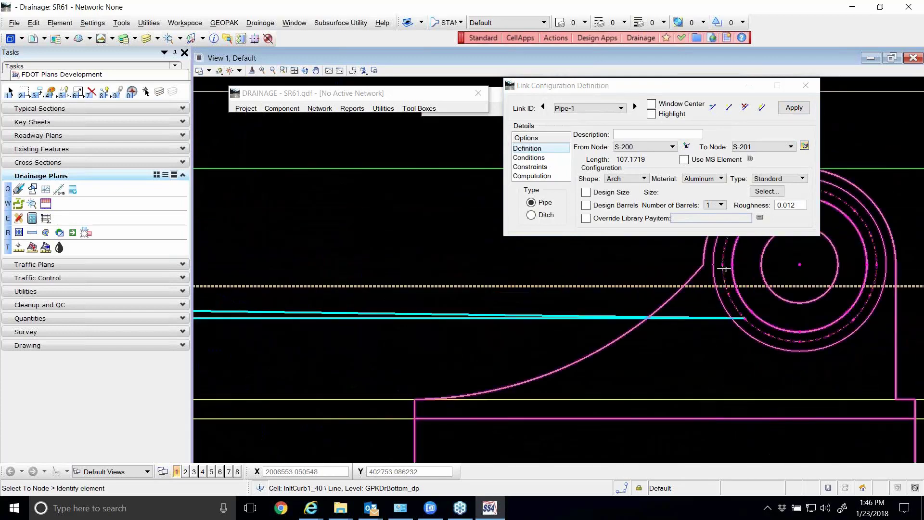
click(724, 265)
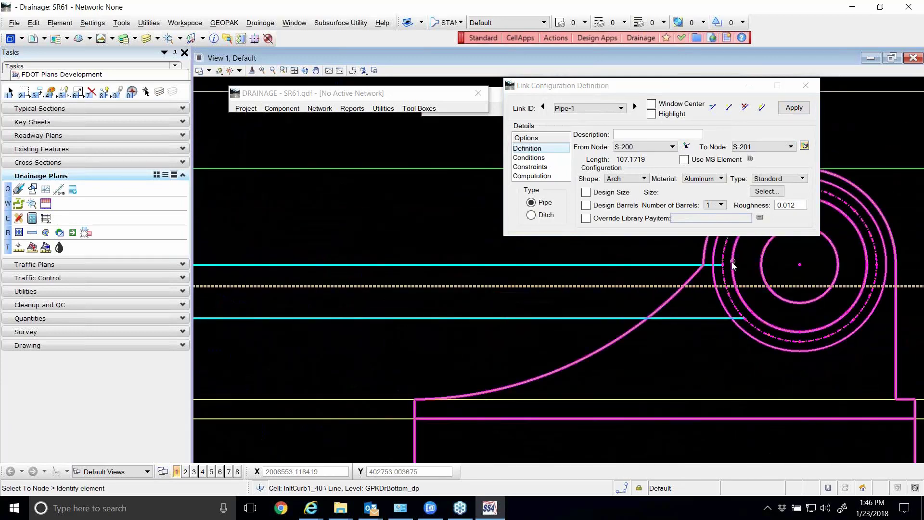
click(794, 107)
scroll(845, 285, down, 1)
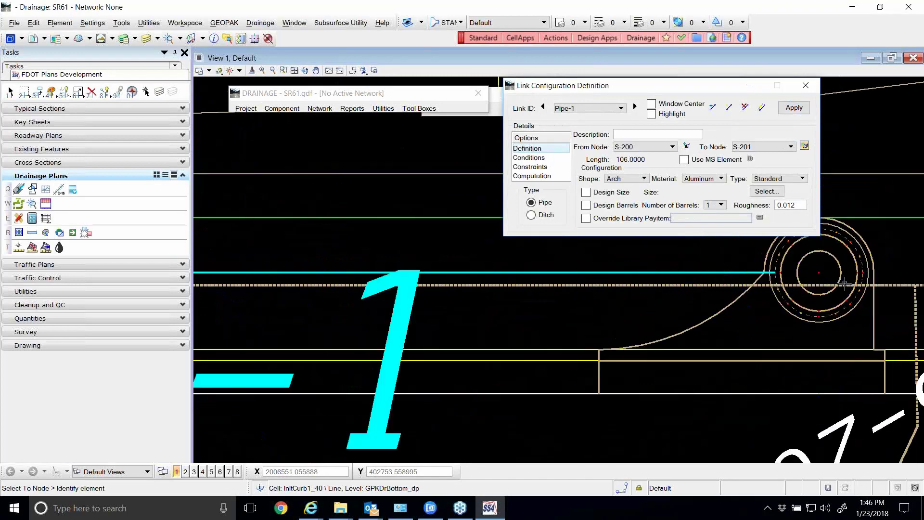
scroll(845, 284, down, 2)
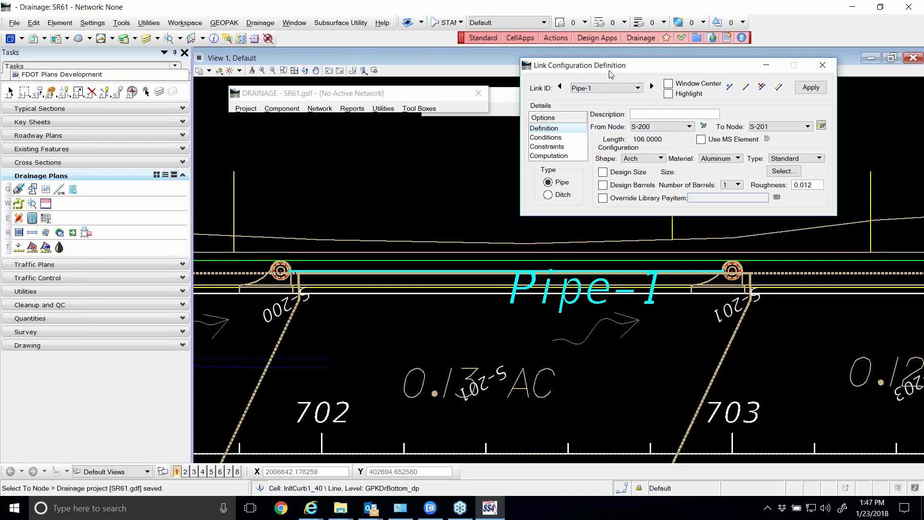
Draw a nearly horizontal line about 87.6 units long above Pipe-1, between inlets S-200 and S-201
drag(627, 68, 567, 53)
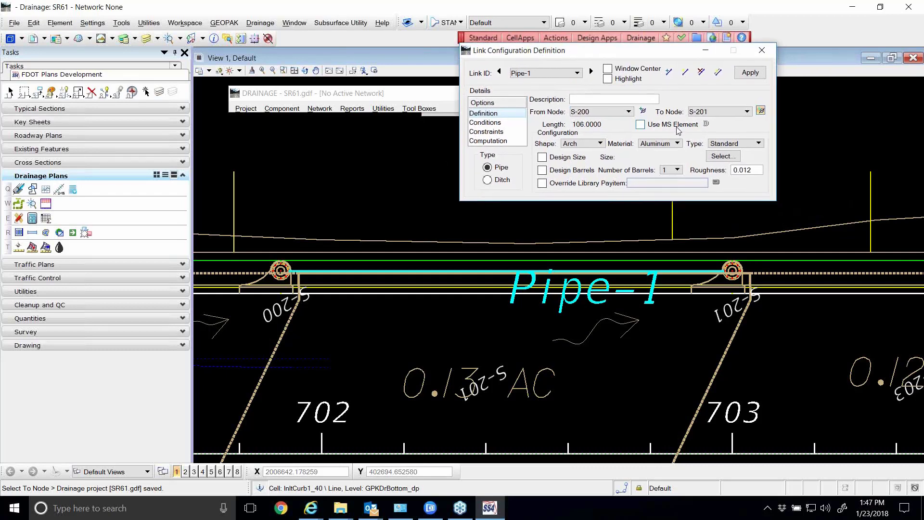
click(103, 346)
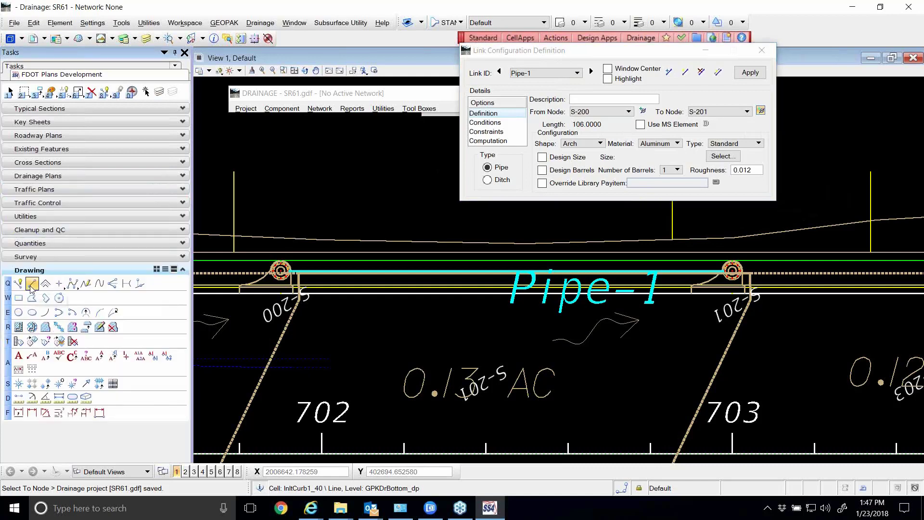
click(32, 286)
click(289, 218)
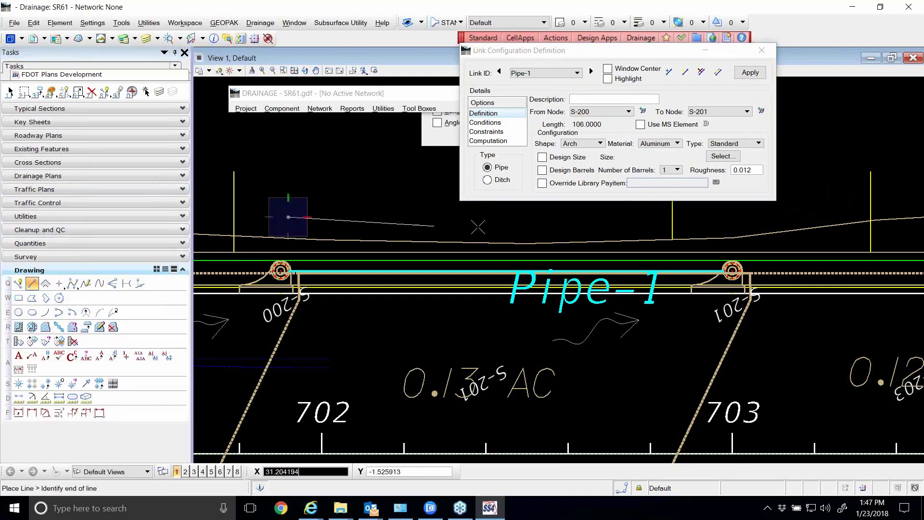
click(648, 217)
right_click(647, 216)
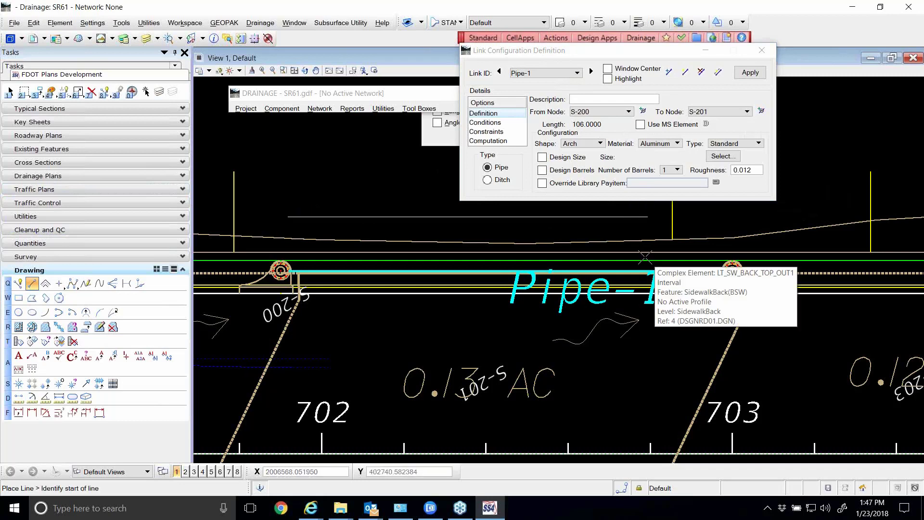
Enable Use MS Element for Pipe-1 and identify the line drawn above the pipe as its user-defined link
click(641, 125)
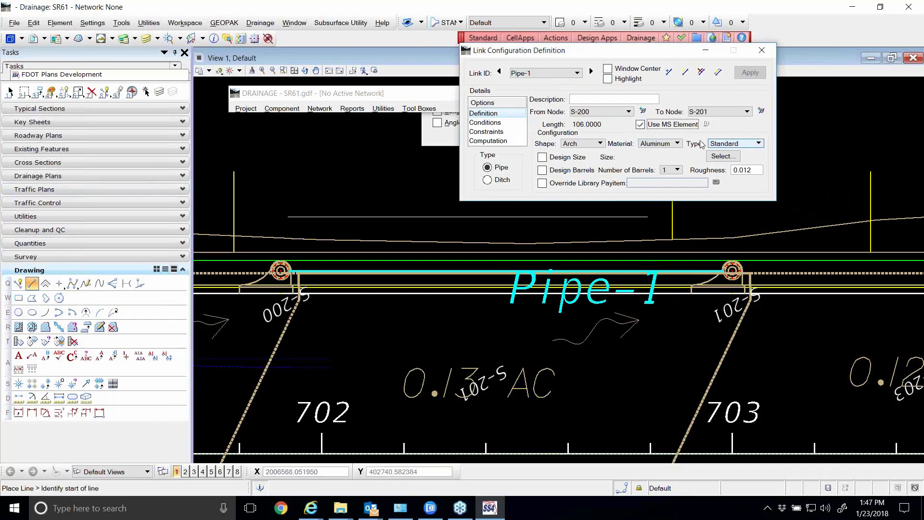
click(641, 125)
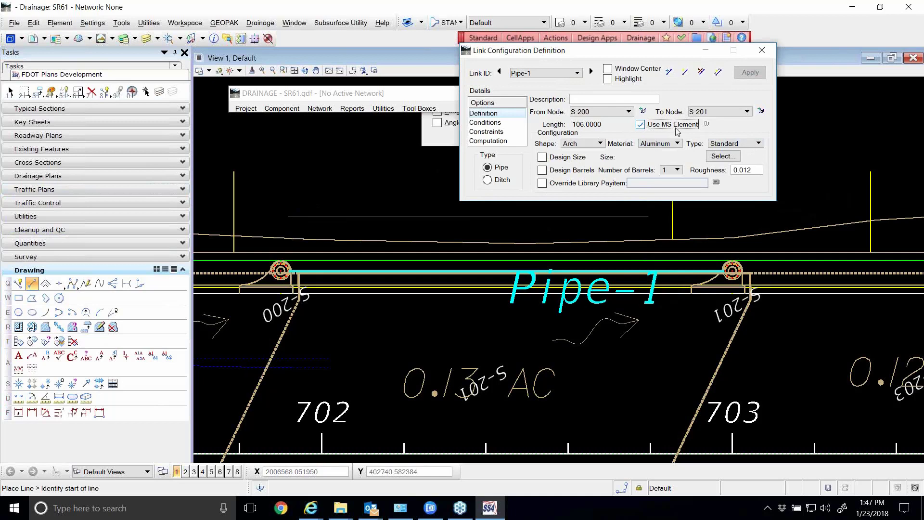
click(706, 124)
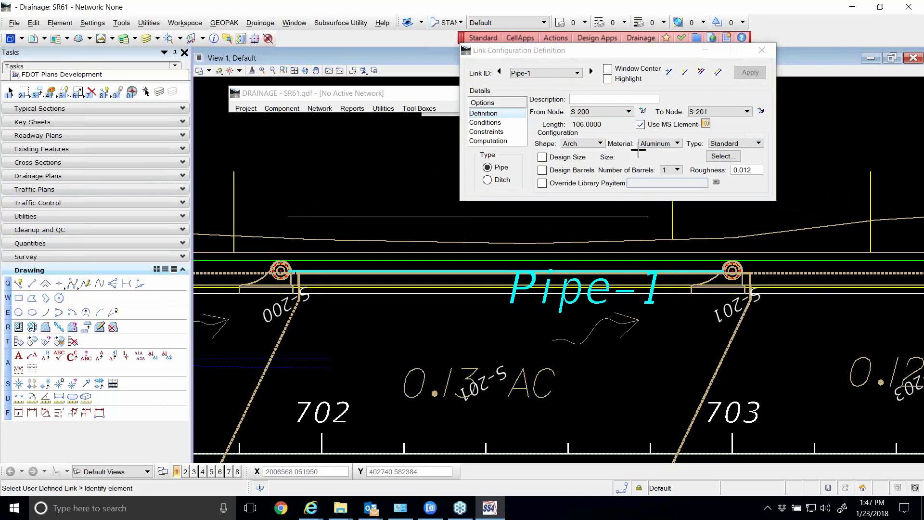
click(447, 217)
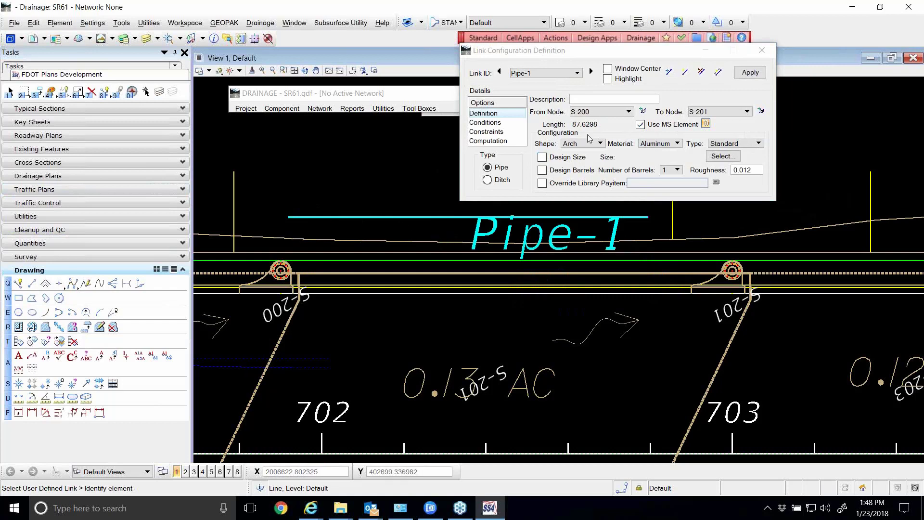
Identify the S-200 From Node and S-201 To Node of Pipe-1 at their facing connection points, and apply the user-defined link
click(643, 111)
scroll(289, 278, up, 8)
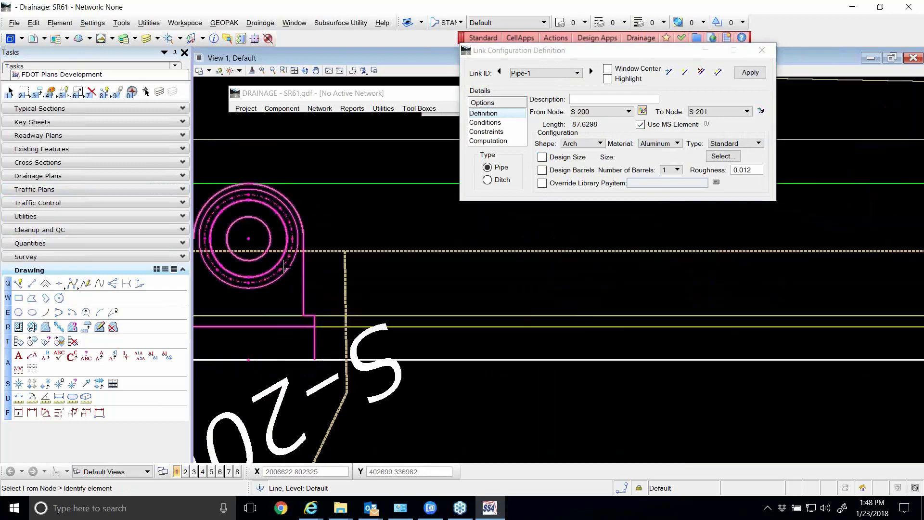
click(291, 233)
scroll(291, 240, down, 4)
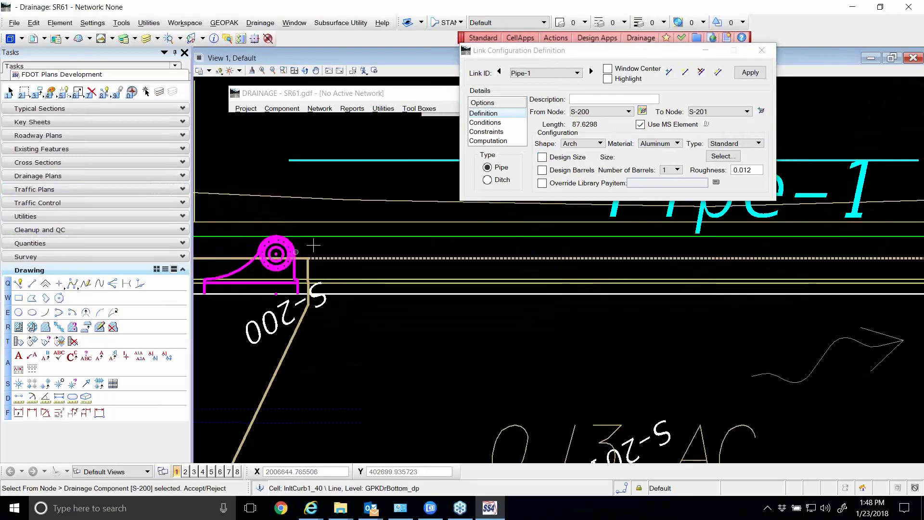
click(761, 110)
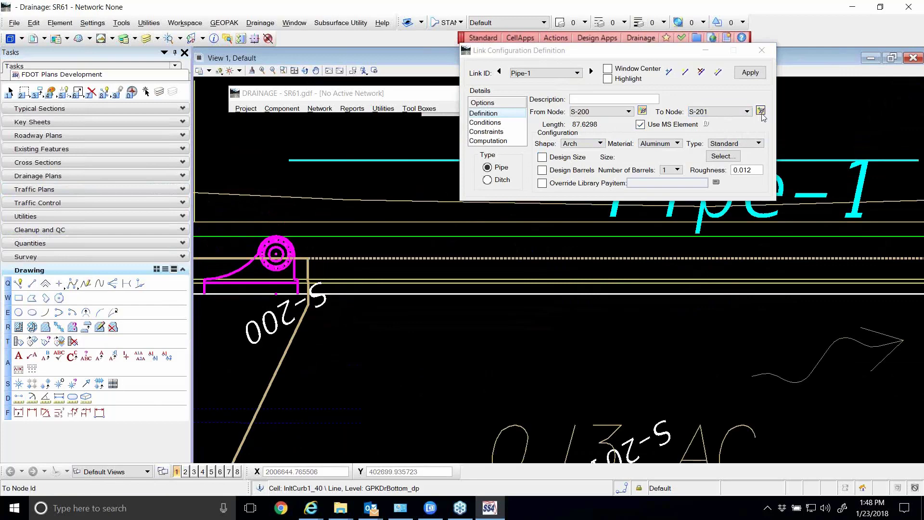
scroll(583, 281, down, 3)
scroll(722, 269, up, 8)
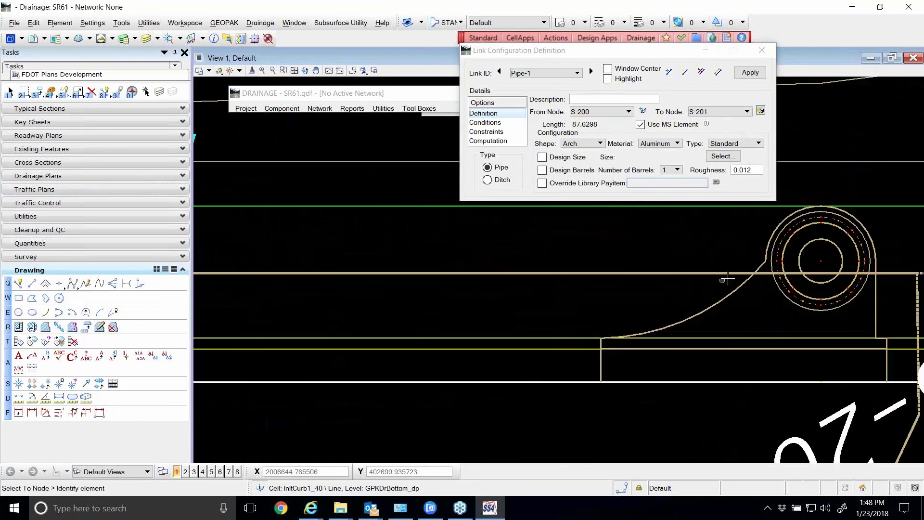
click(771, 263)
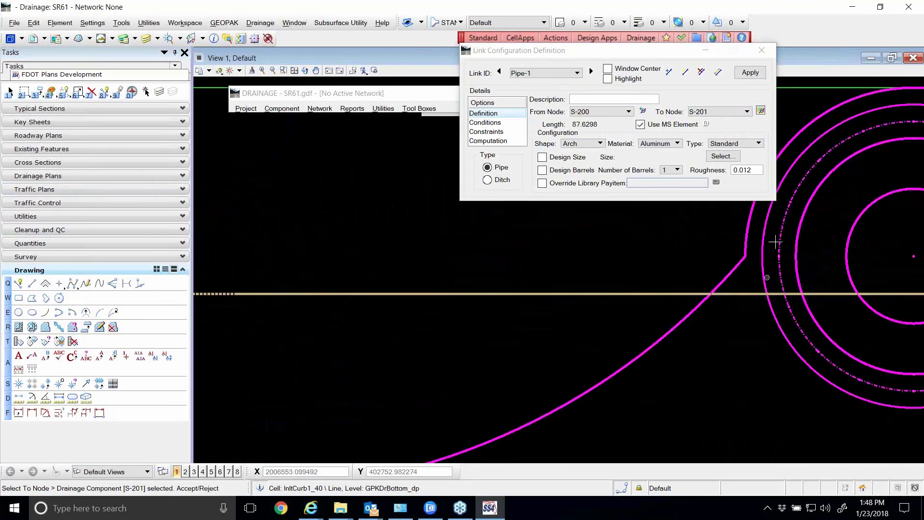
click(750, 73)
scroll(674, 254, up, 5)
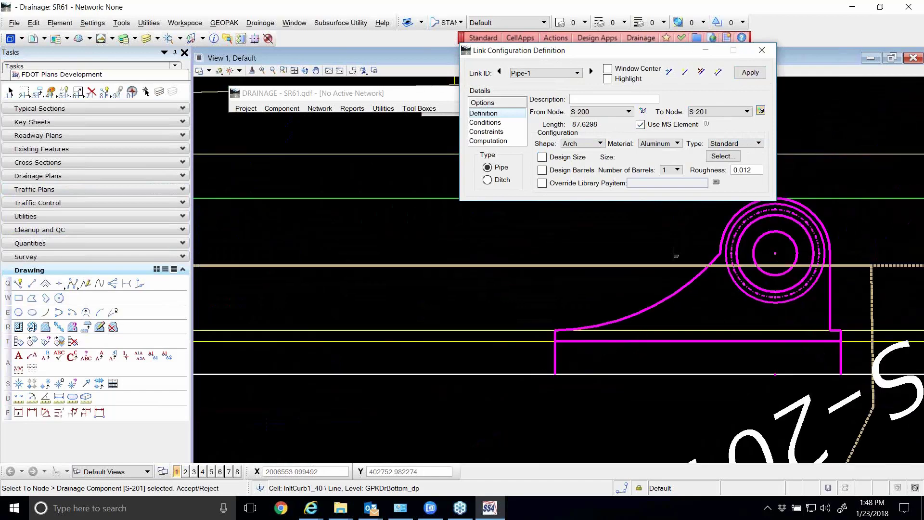
scroll(635, 259, down, 4)
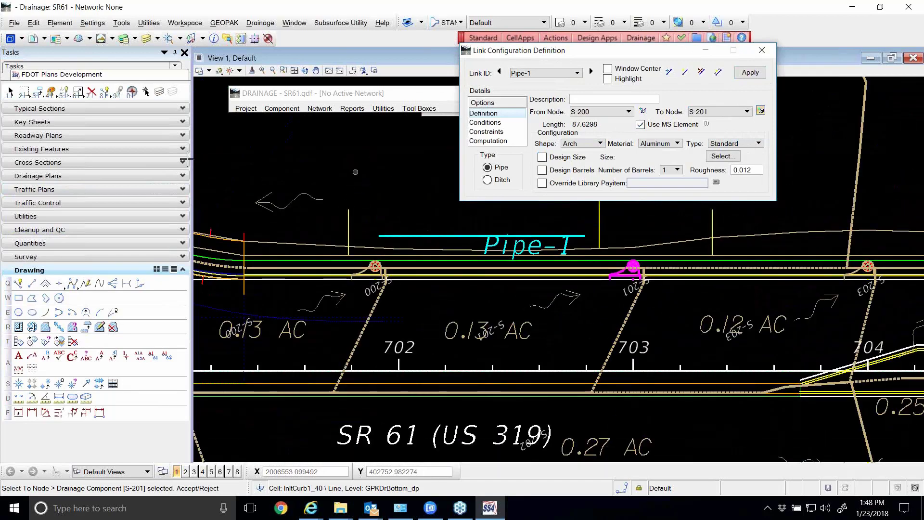
Disable Use MS Element for Pipe-1 and accept redrawing the link between nodes S-200 and S-201
click(91, 91)
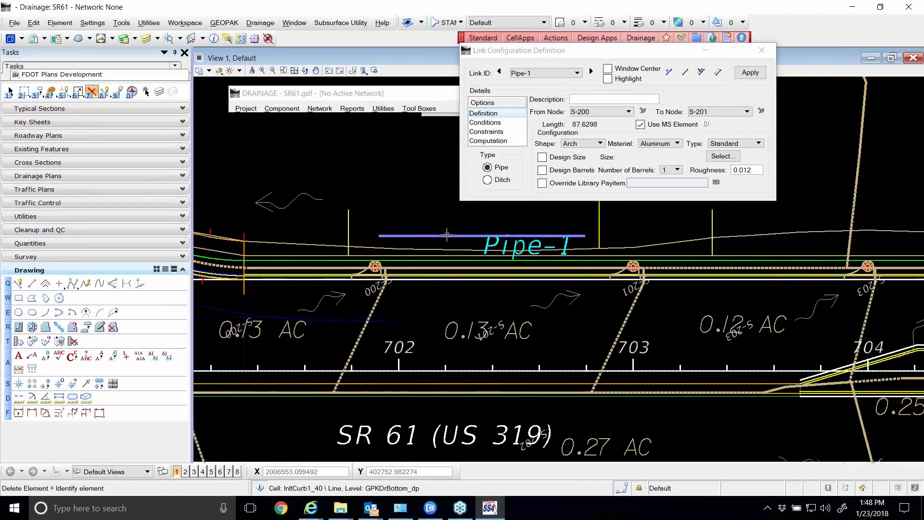
click(653, 125)
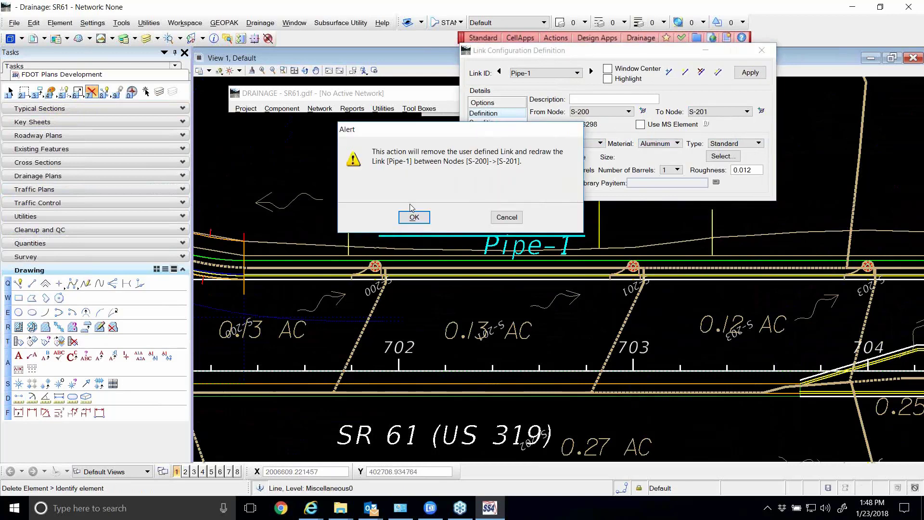
click(410, 217)
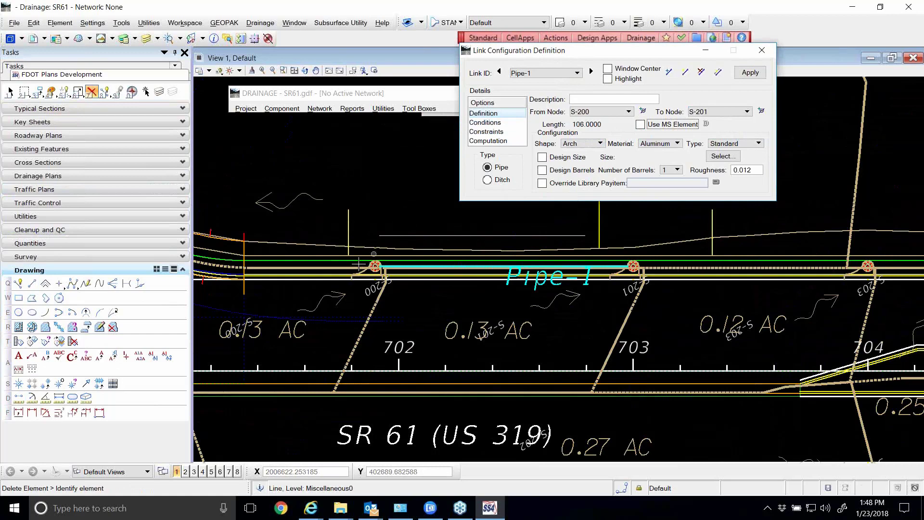
scroll(412, 267, up, 1)
scroll(362, 270, down, 1)
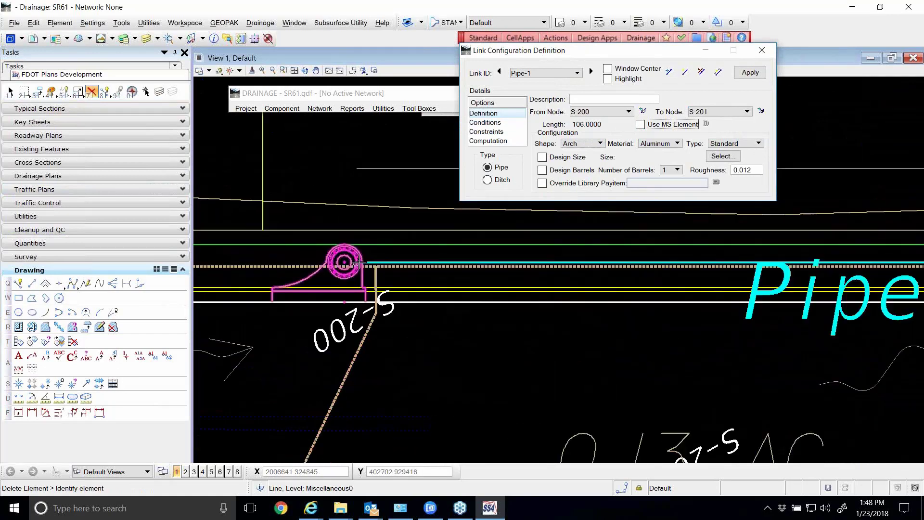
scroll(757, 302, down, 1)
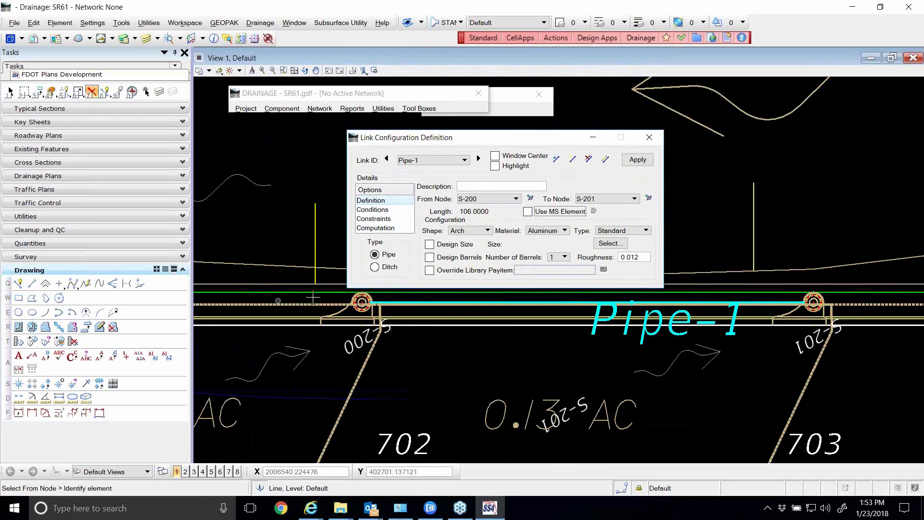
Set the shape of Pipe-1 to Circular and its material to Concrete
scroll(380, 306, up, 2)
scroll(387, 305, down, 2)
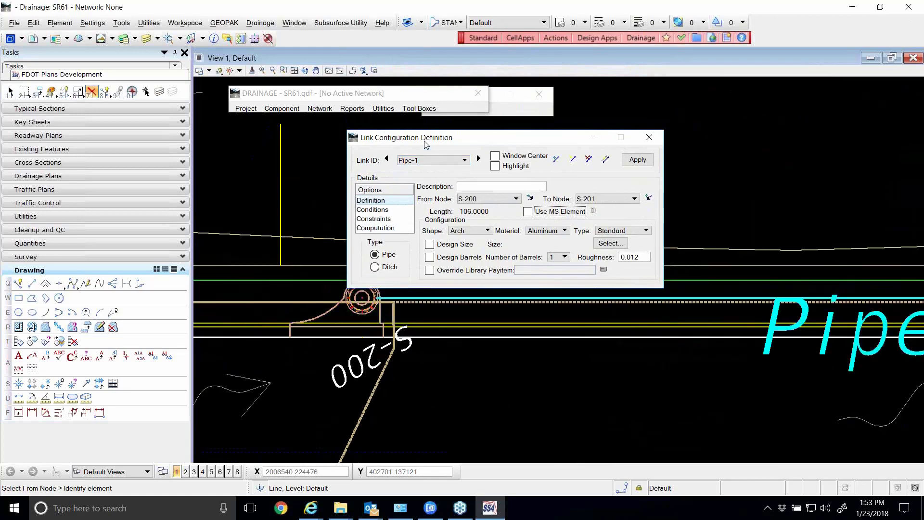
mouse_move(423, 142)
mouse_down()
mouse_move(420, 129)
mouse_move(447, 125)
mouse_up()
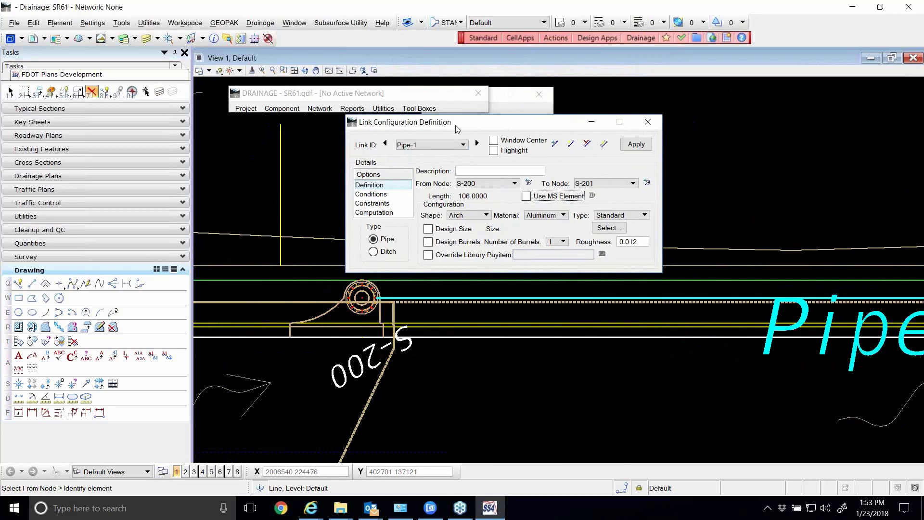
mouse_move(448, 125)
mouse_down()
mouse_move(434, 125)
mouse_move(444, 133)
mouse_up()
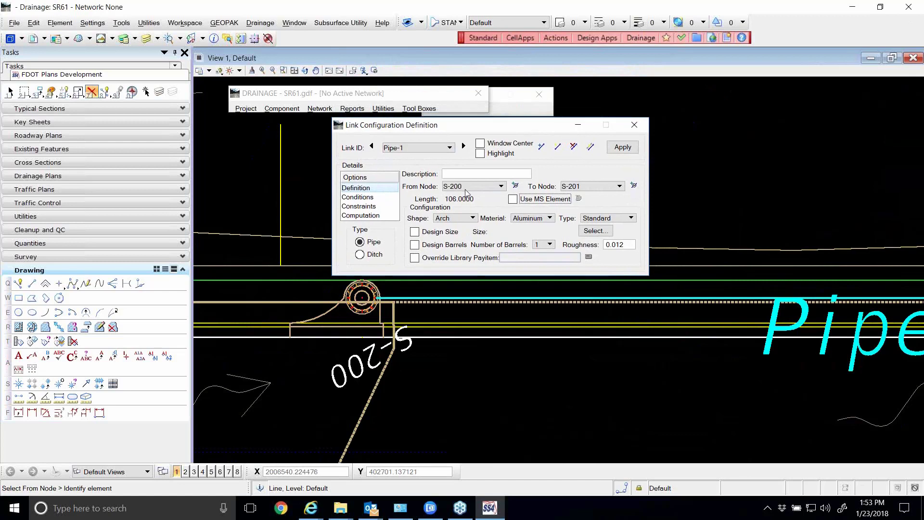
click(462, 220)
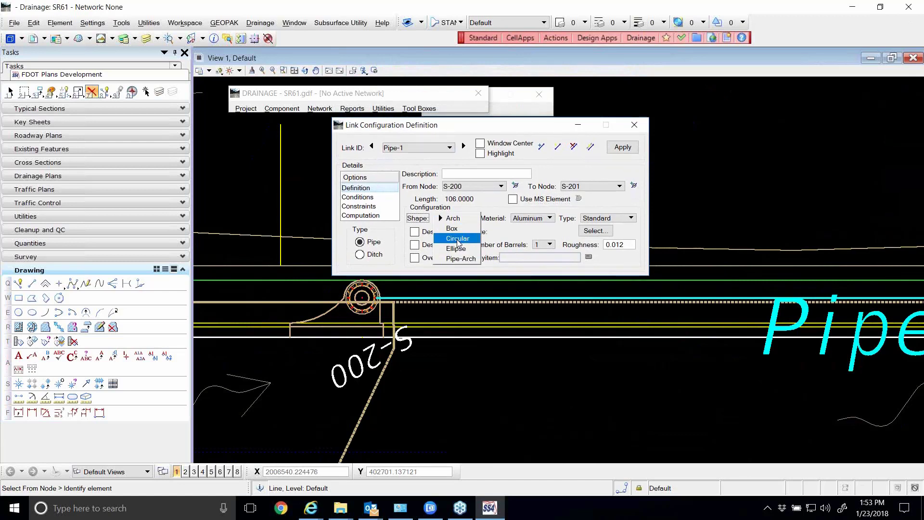
click(457, 239)
click(456, 219)
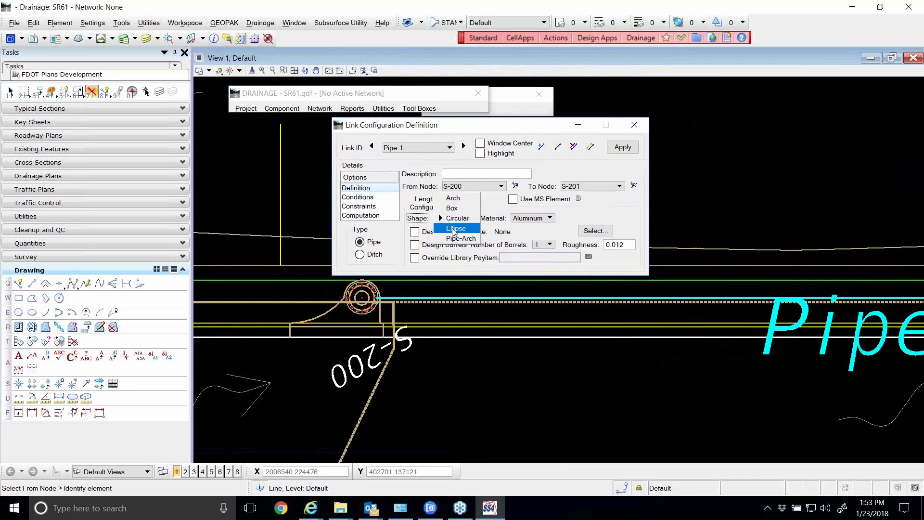
click(453, 231)
click(452, 218)
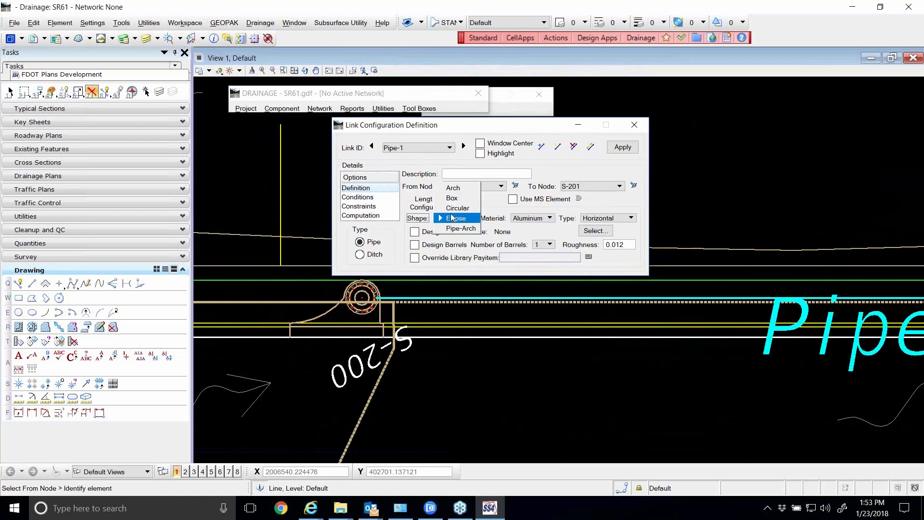
click(458, 208)
click(532, 218)
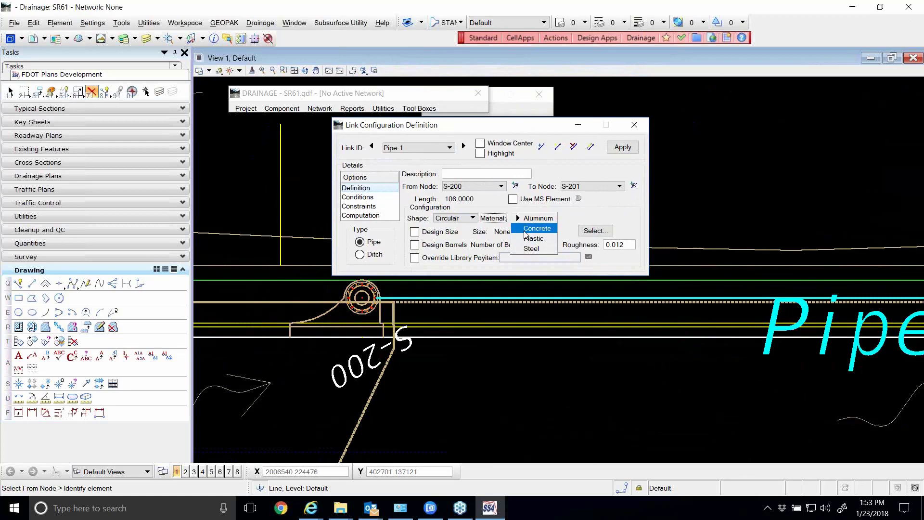
click(535, 229)
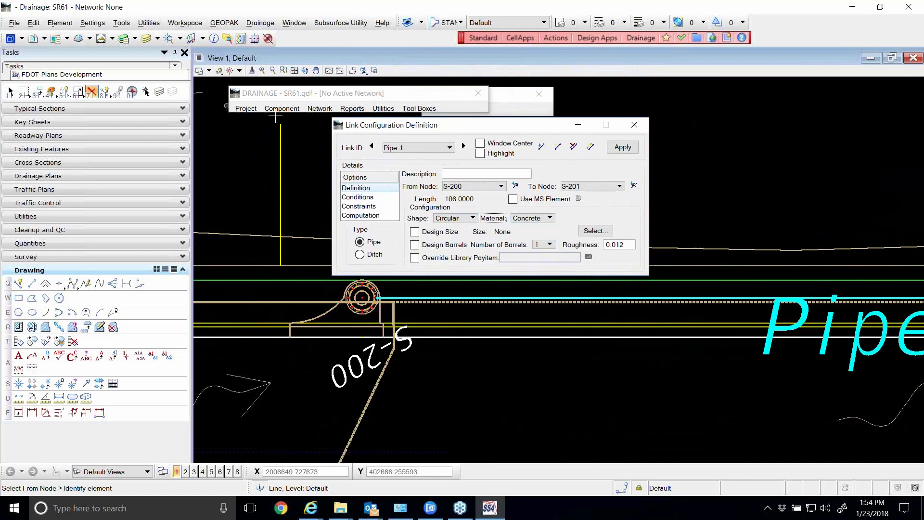
Look through the link items in the drainage library, and close the library
click(246, 109)
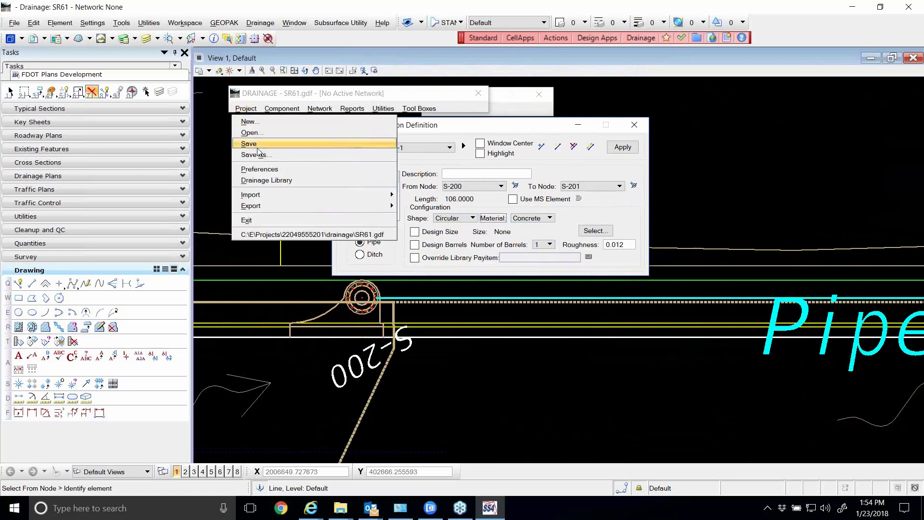
click(293, 180)
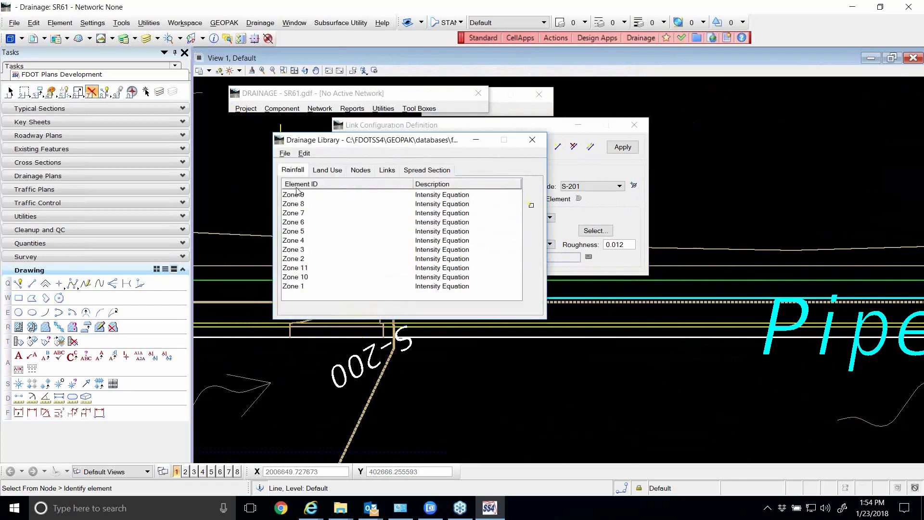
click(387, 171)
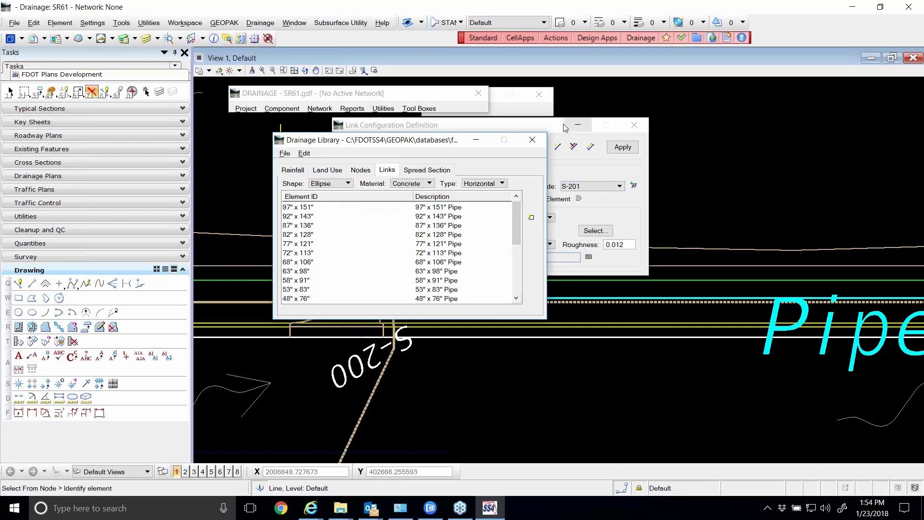
click(533, 139)
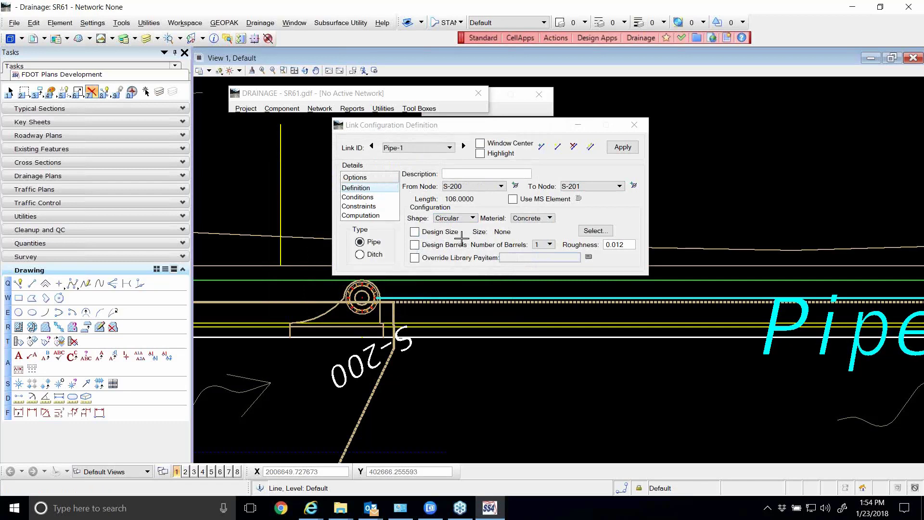
Enable Override Library Payitem for Pipe-1 and open the pay item selection beside the link configuration
click(414, 258)
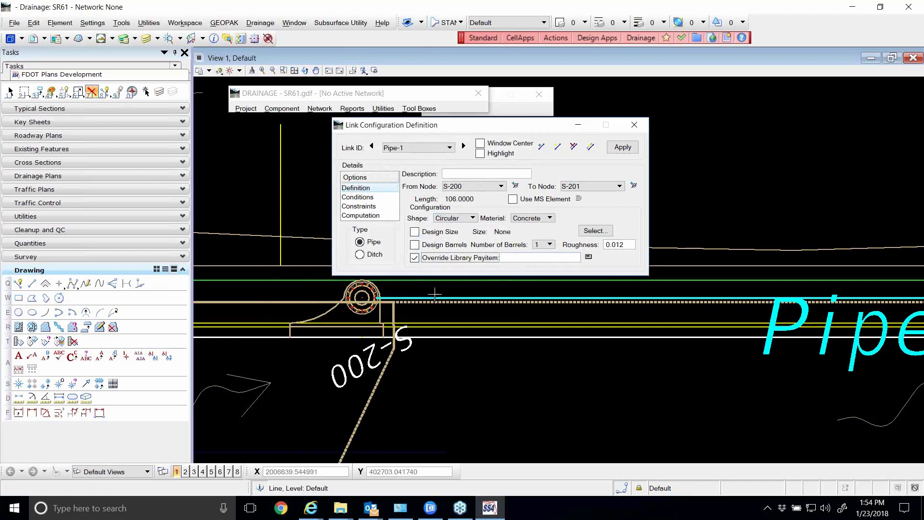
drag(480, 127, 476, 131)
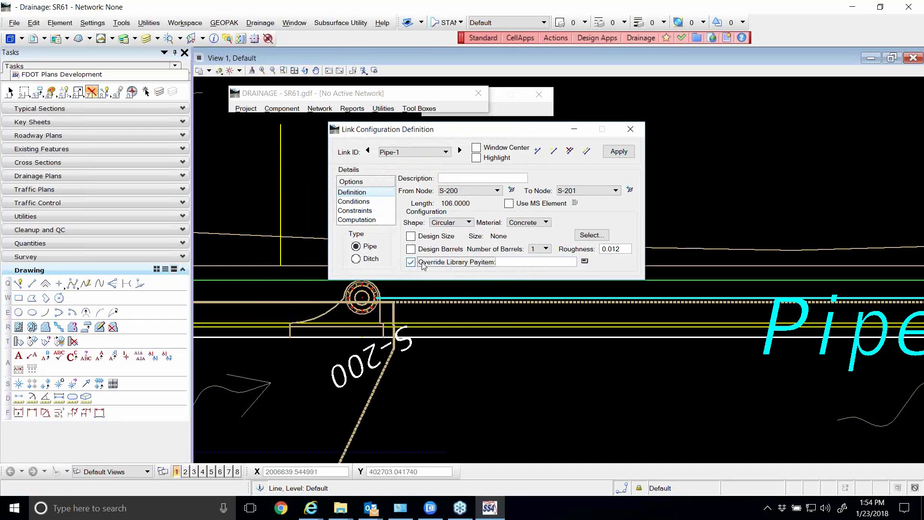
click(583, 263)
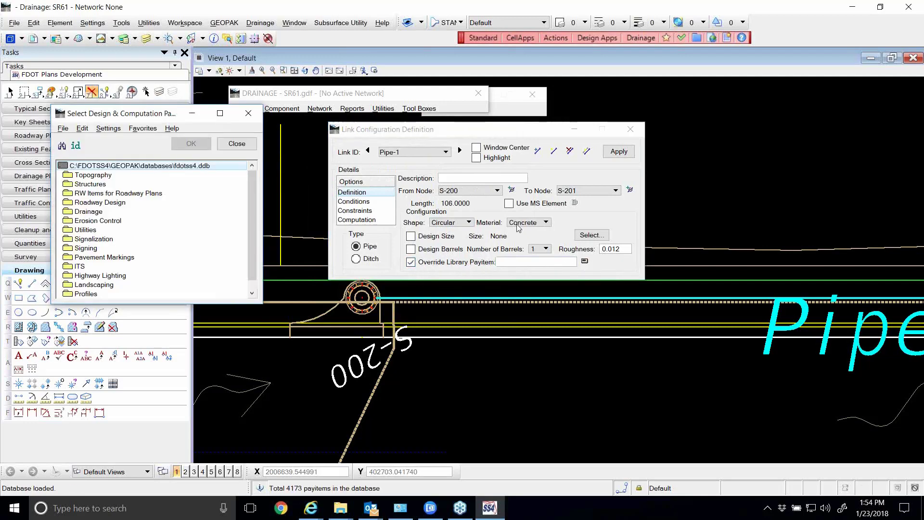
drag(142, 119, 700, 91)
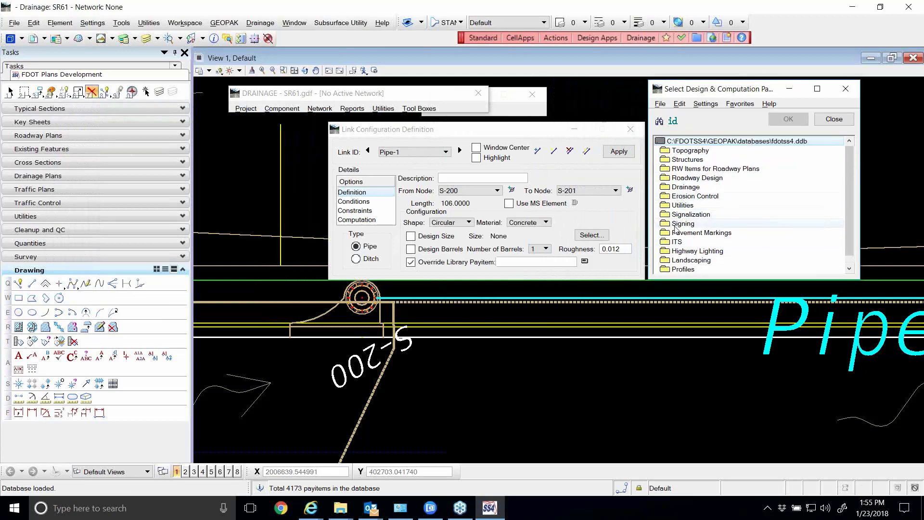
Pick the ExistPipe Existing Pipe pay item for GEOPAK Drainage from the Existing Features folder of the Drainage category
double_click(685, 187)
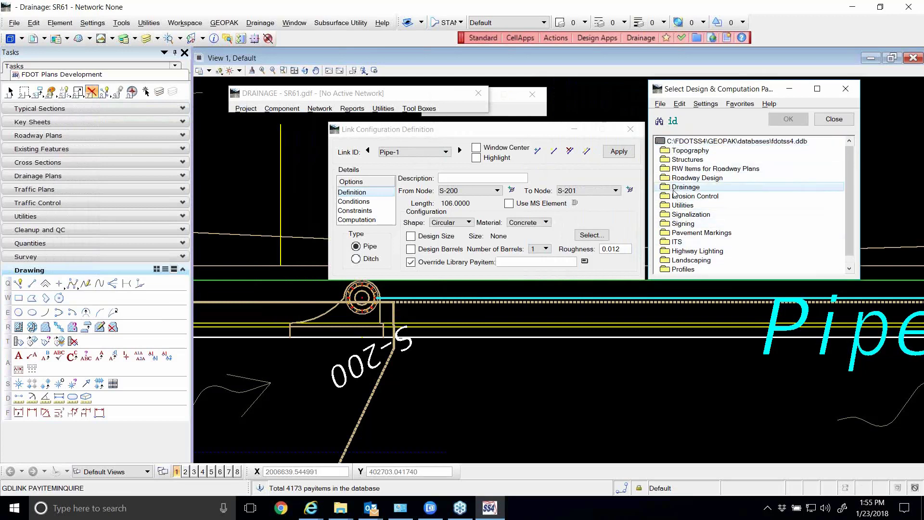
scroll(724, 204, down, 2)
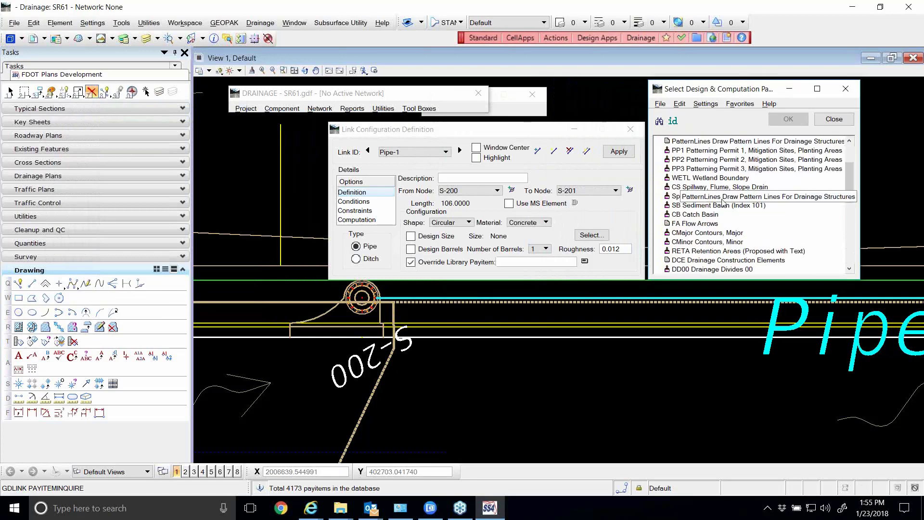
scroll(717, 207, down, 3)
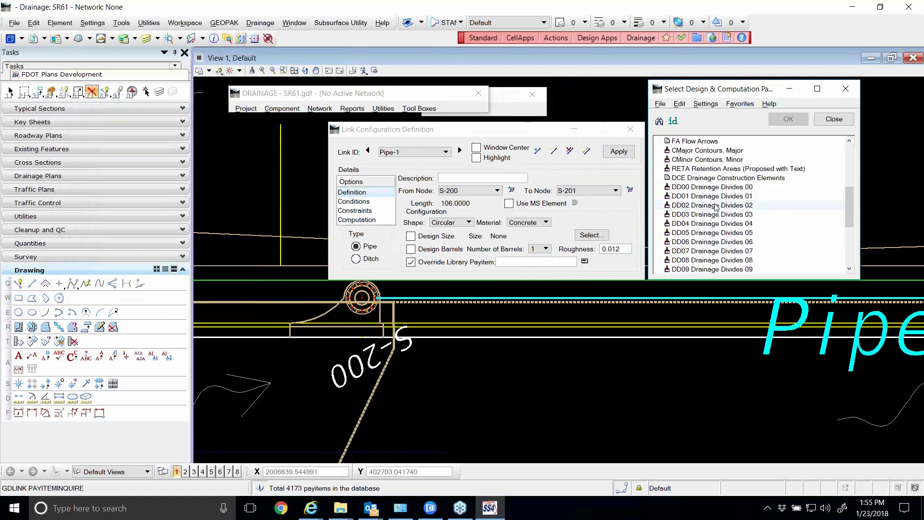
scroll(717, 207, down, 3)
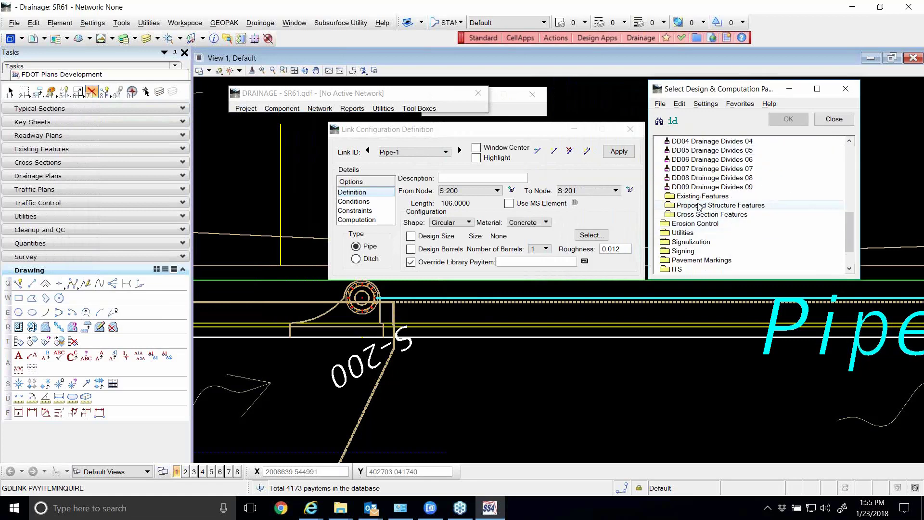
double_click(702, 196)
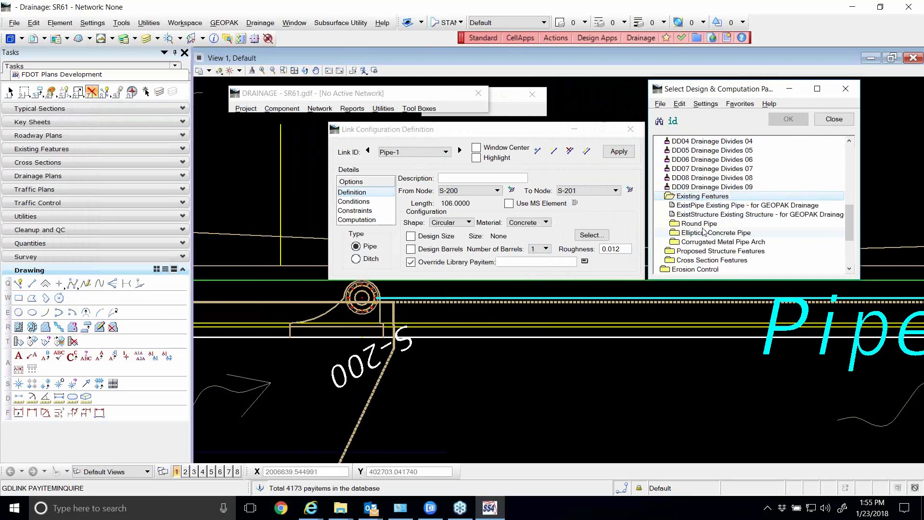
click(687, 206)
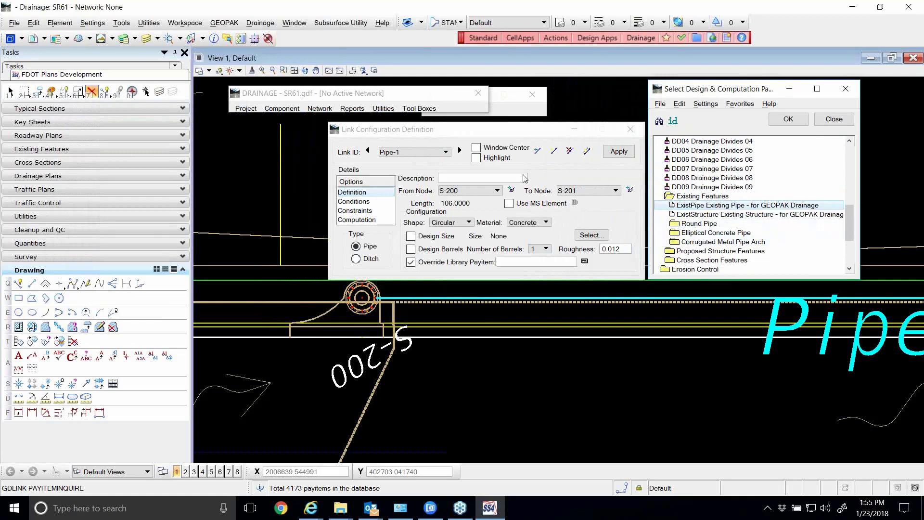
Open node S-211 for editing, enable Override Library Payitem, and pick the ExistStructure Existing Structure pay item
click(281, 108)
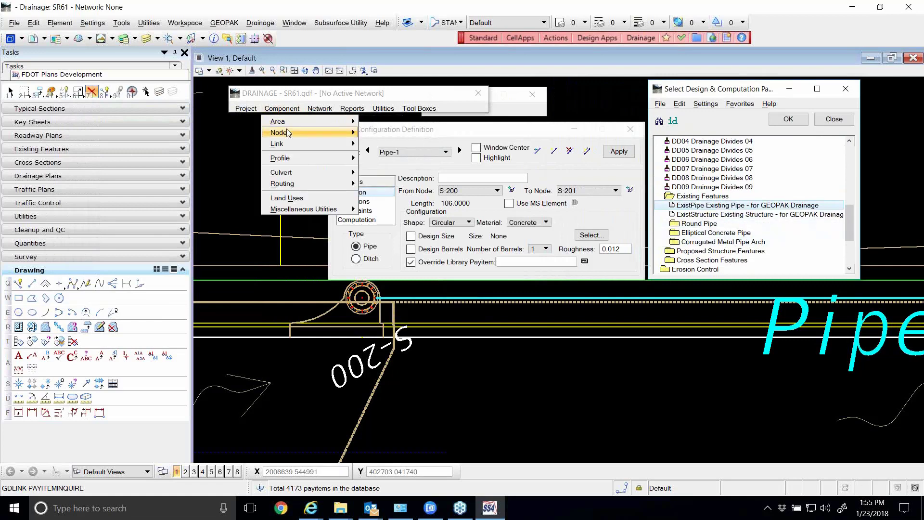
mouse_move(299, 132)
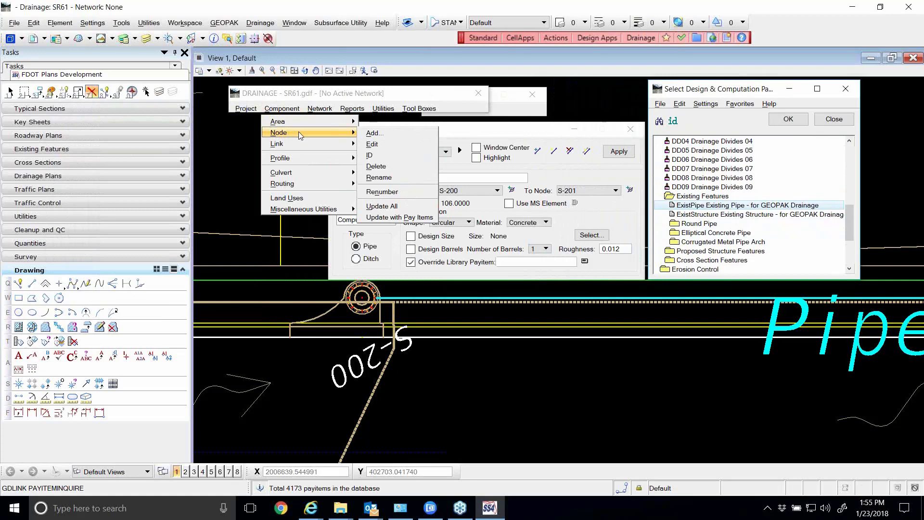
click(373, 143)
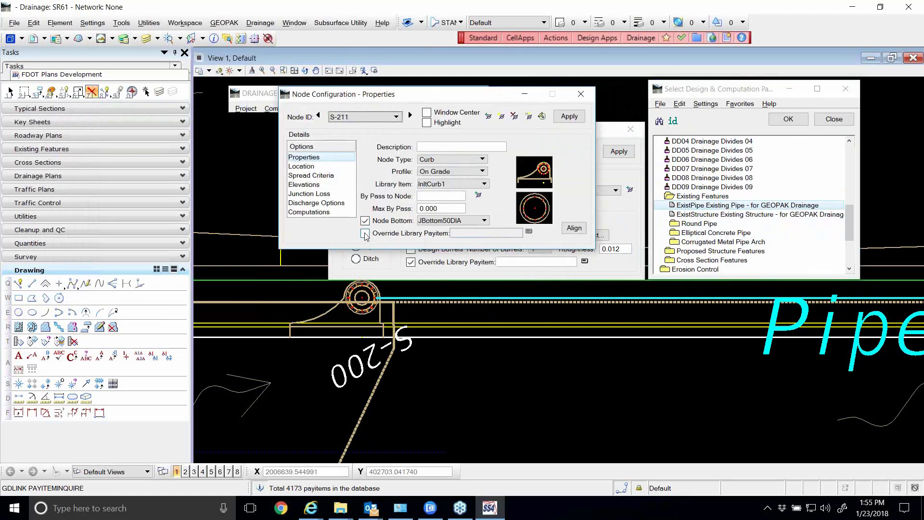
click(365, 234)
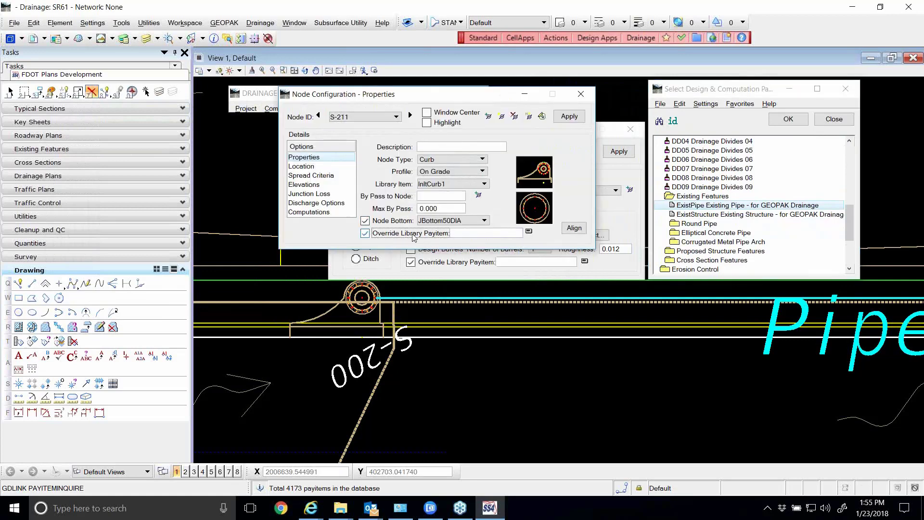
click(529, 231)
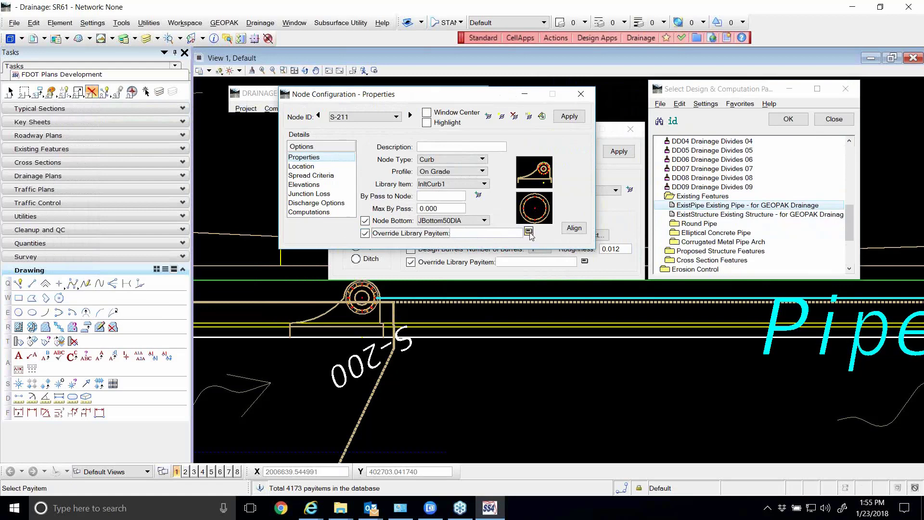
click(750, 217)
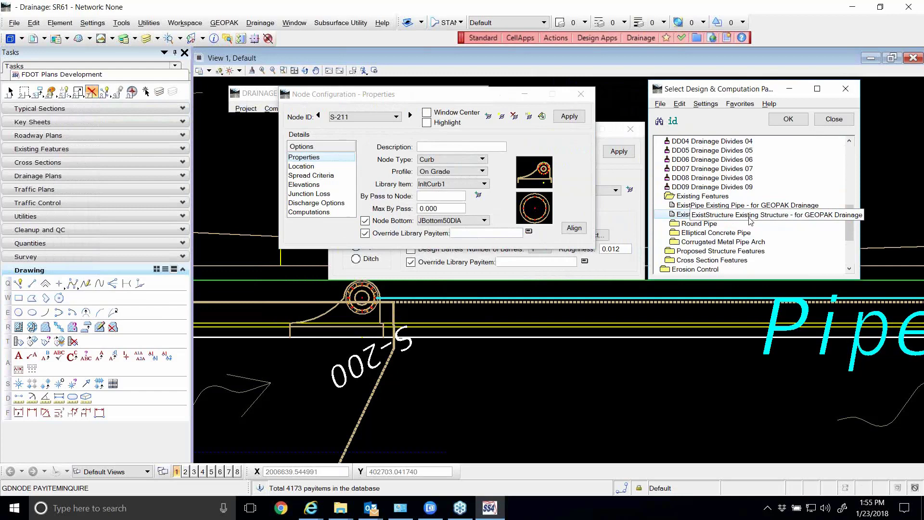
Arrange the node and link configurations one above the other to compare their library pay item overrides
click(419, 98)
drag(418, 99, 429, 111)
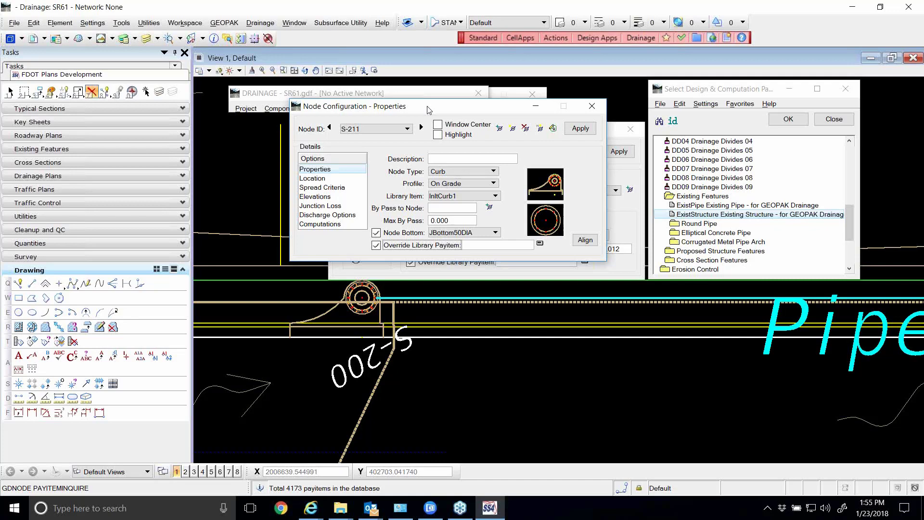
drag(429, 110, 375, 92)
click(564, 130)
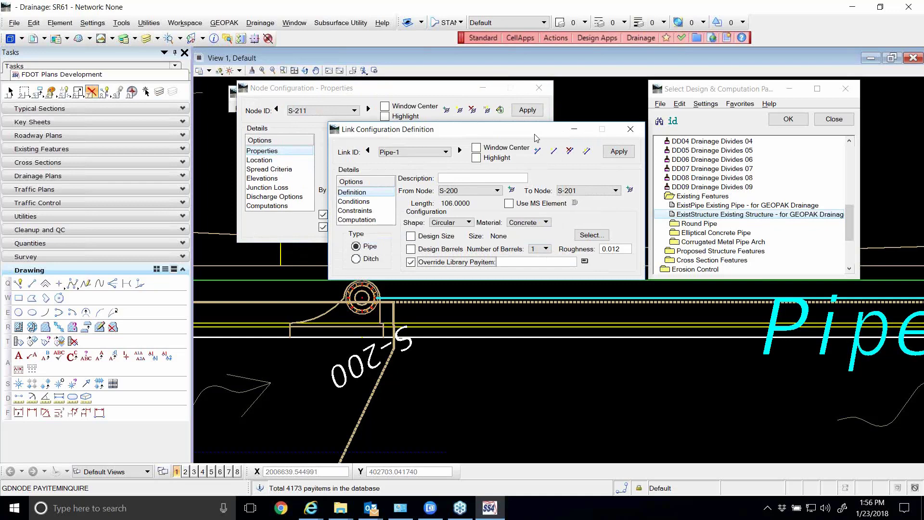
drag(536, 133, 455, 255)
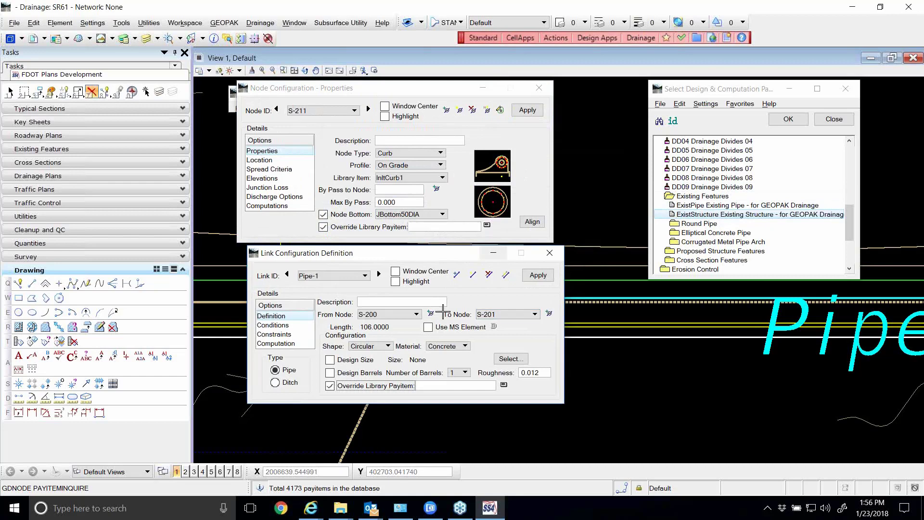
Dismiss the node configuration and pay item selection, and disable Override Library Payitem for Pipe-1
click(539, 88)
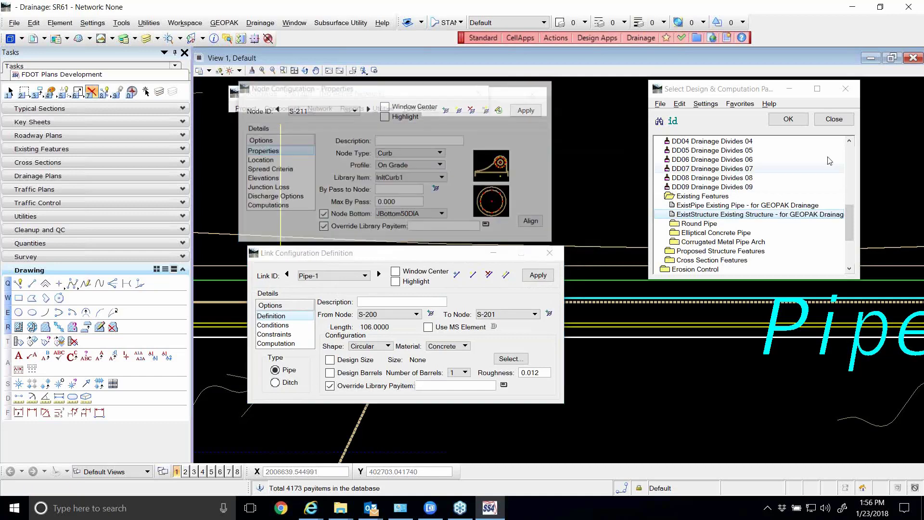
click(824, 118)
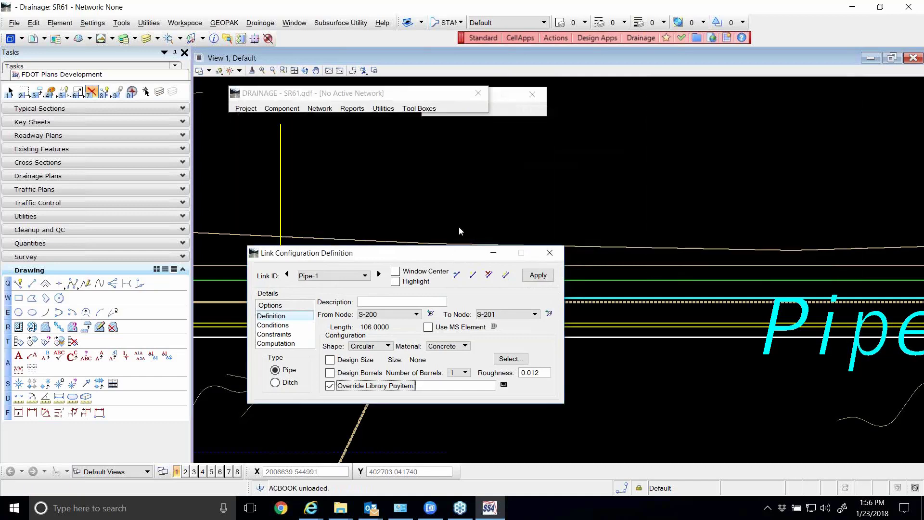
drag(457, 253, 568, 126)
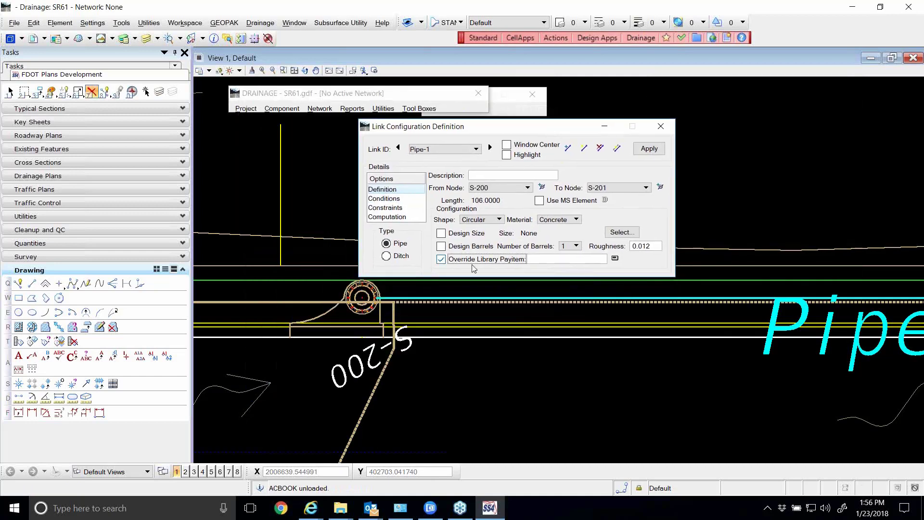
click(441, 259)
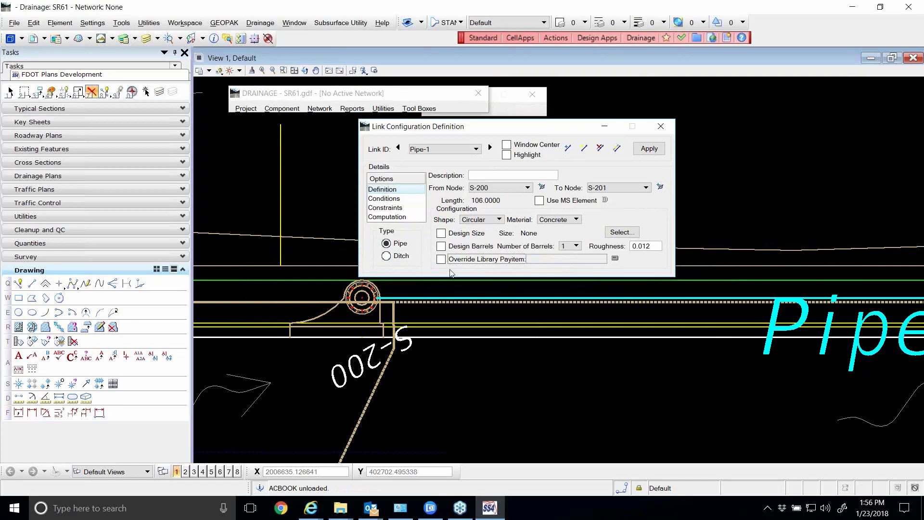
Set the size of Pipe-1 to 18" and apply the link definition
click(617, 233)
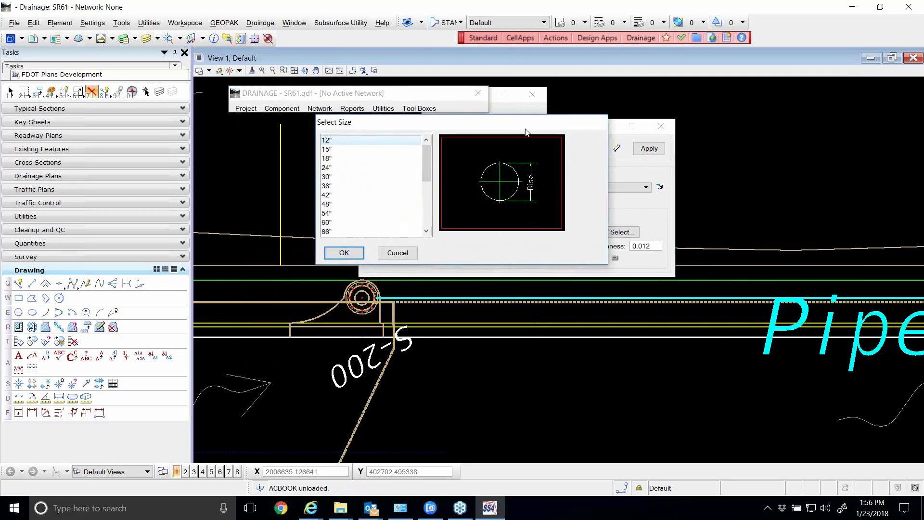
drag(518, 123, 556, 132)
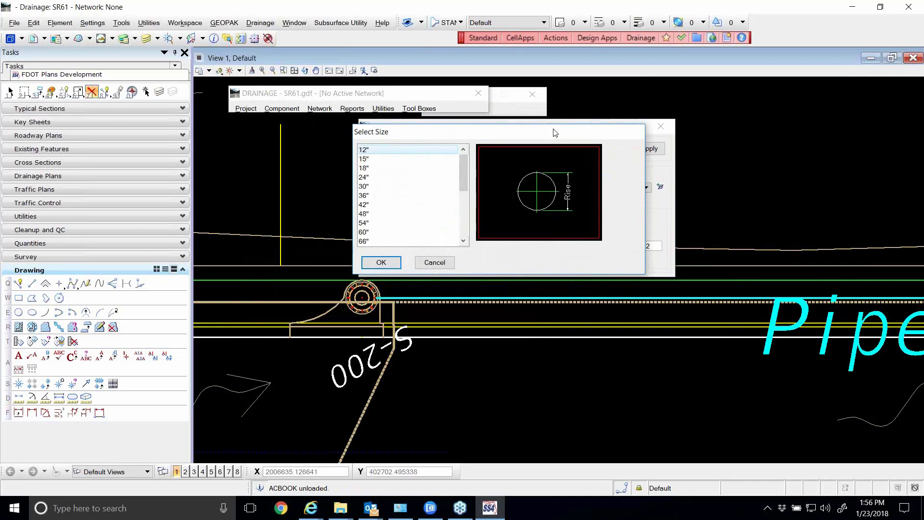
click(414, 169)
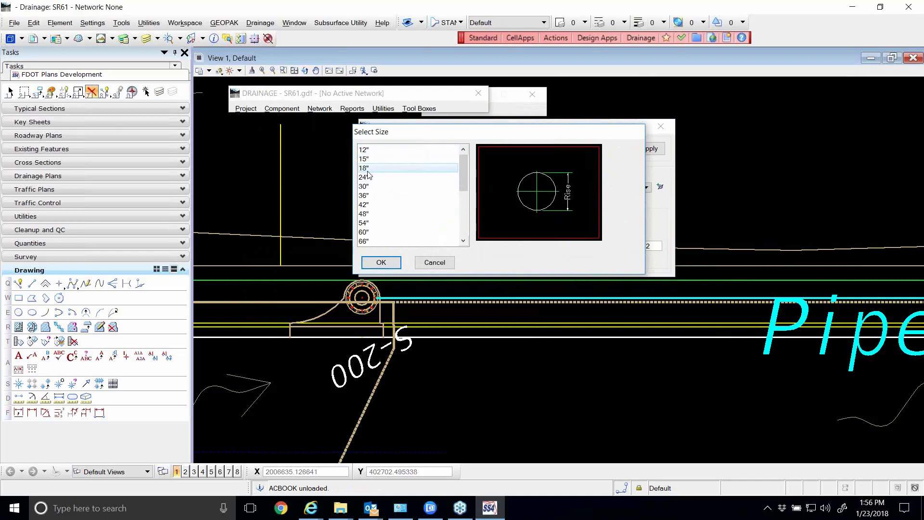
drag(441, 133, 487, 134)
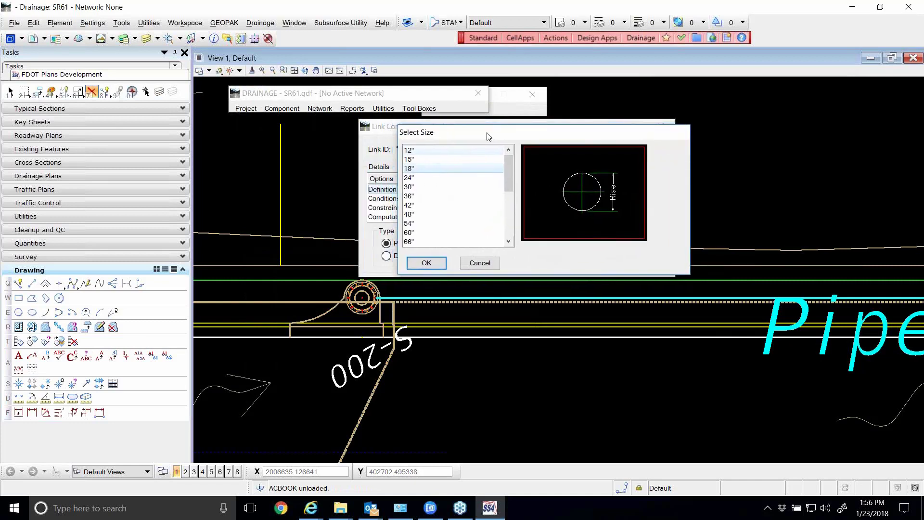
click(433, 264)
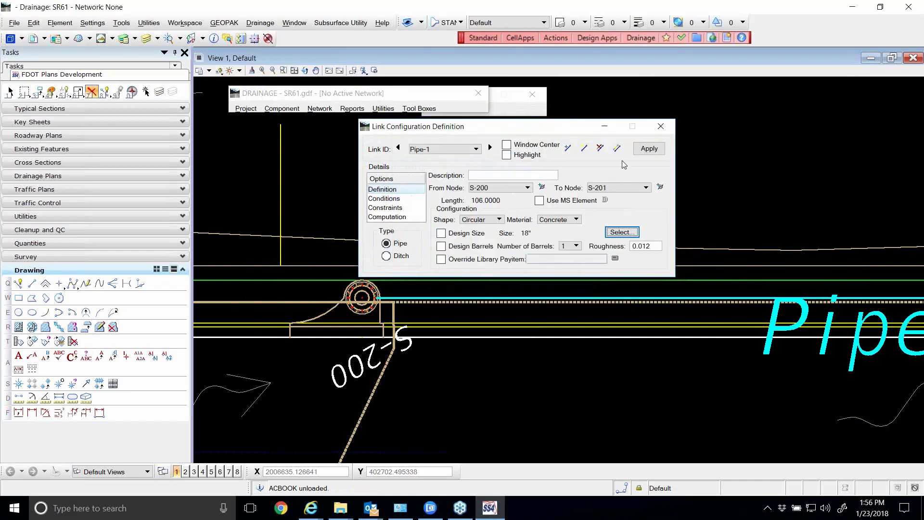
click(650, 150)
click(650, 150)
Examine the conditions, computation and constraints settings of Pipe-1, and return to its definition
click(382, 200)
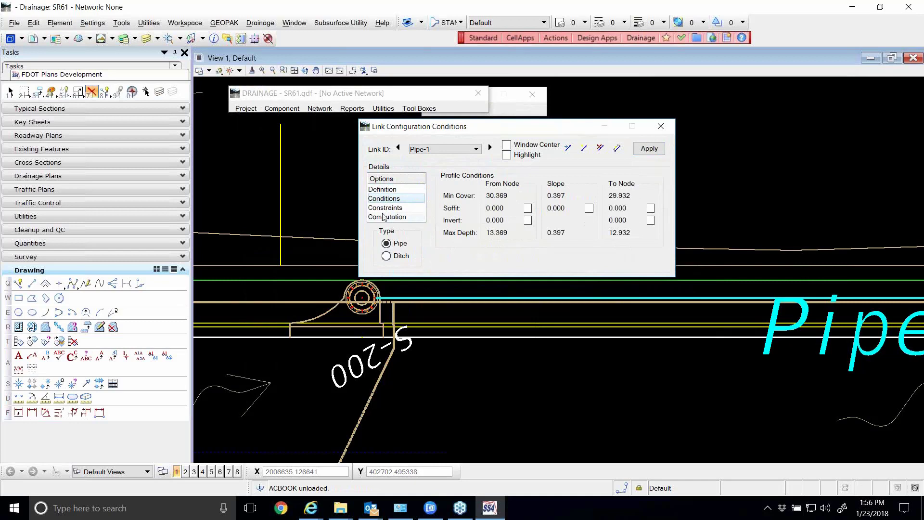
click(388, 217)
click(385, 208)
click(381, 190)
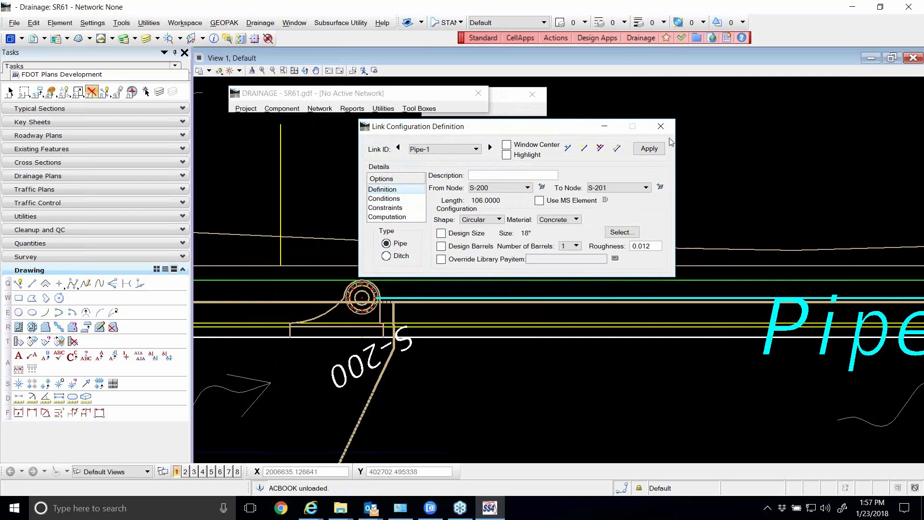
mouse_move(563, 131)
mouse_down()
mouse_move(579, 128)
mouse_move(569, 132)
mouse_up()
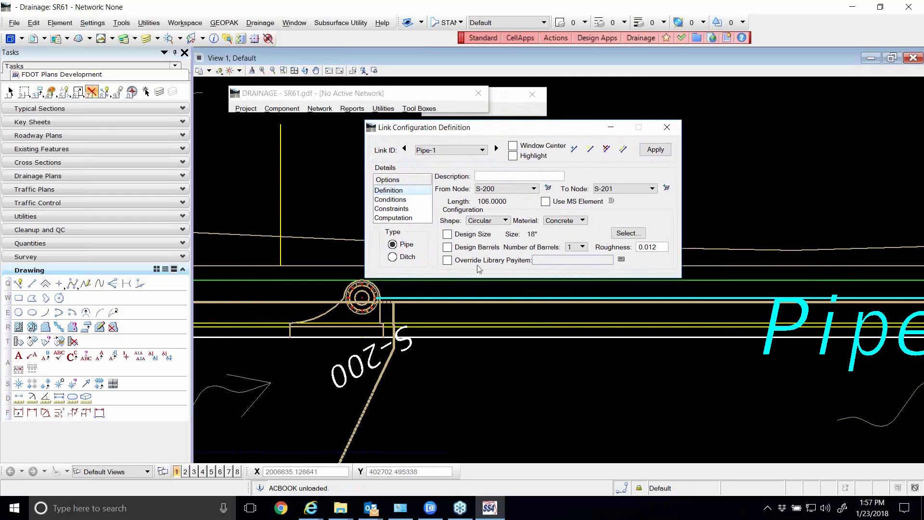
scroll(451, 304, down, 2)
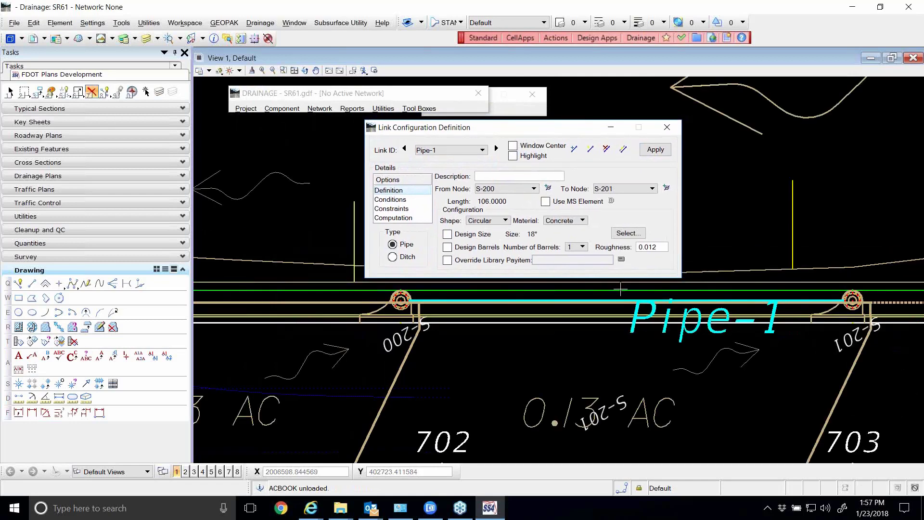
click(392, 201)
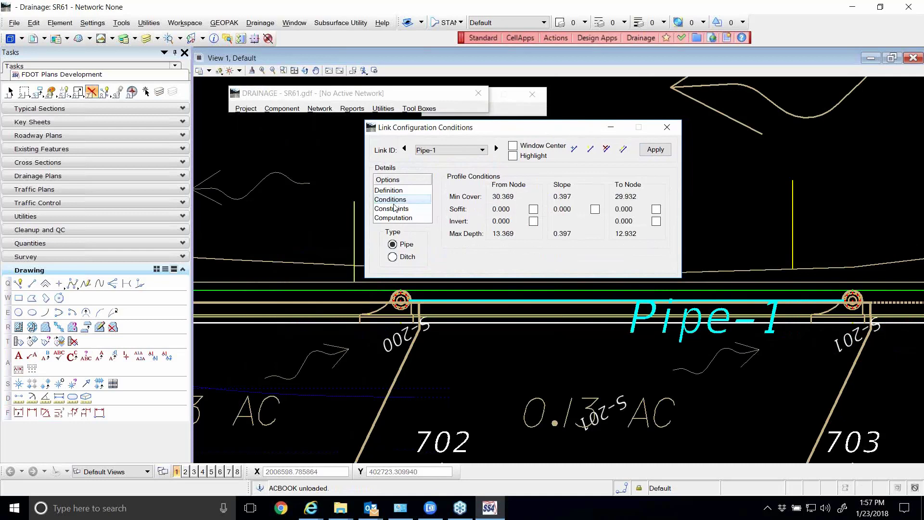
click(397, 191)
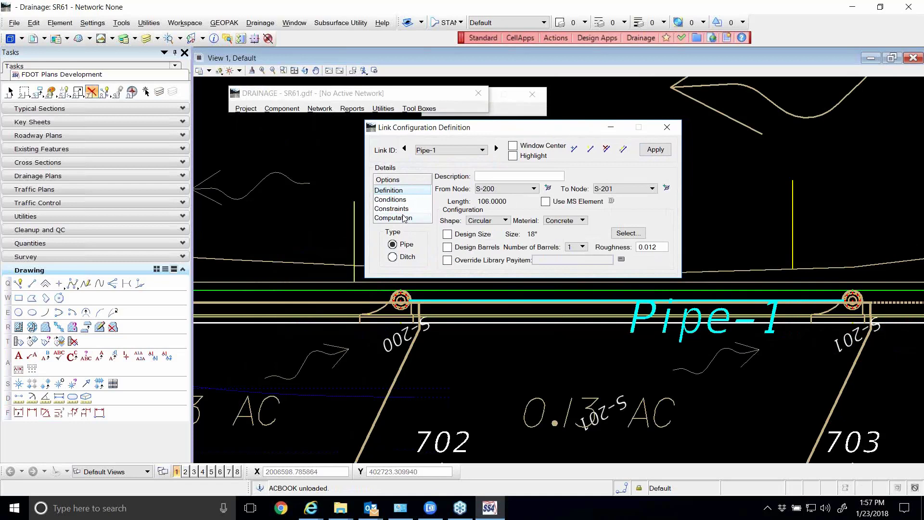
Try different combinations of the Design Size and Design Barrels options for Pipe-1
click(447, 248)
drag(487, 131, 445, 132)
click(405, 235)
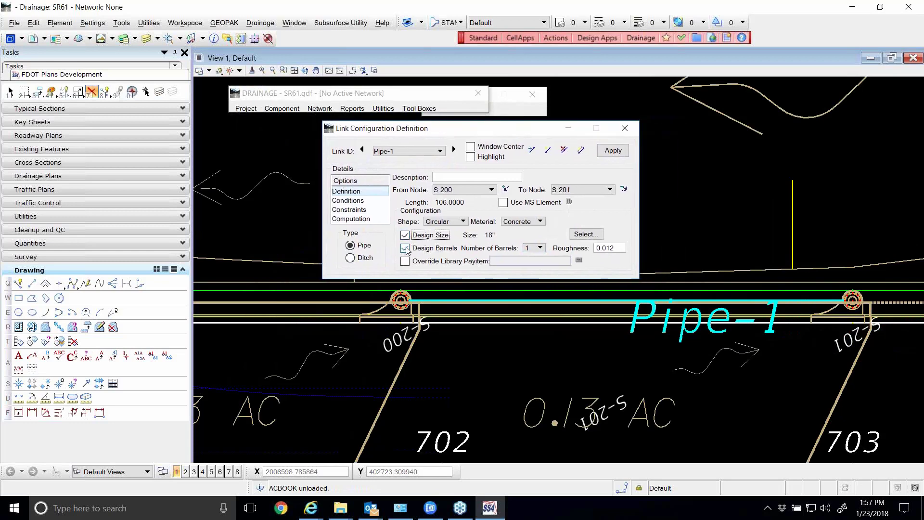
click(406, 249)
click(405, 235)
click(407, 249)
click(406, 235)
click(411, 249)
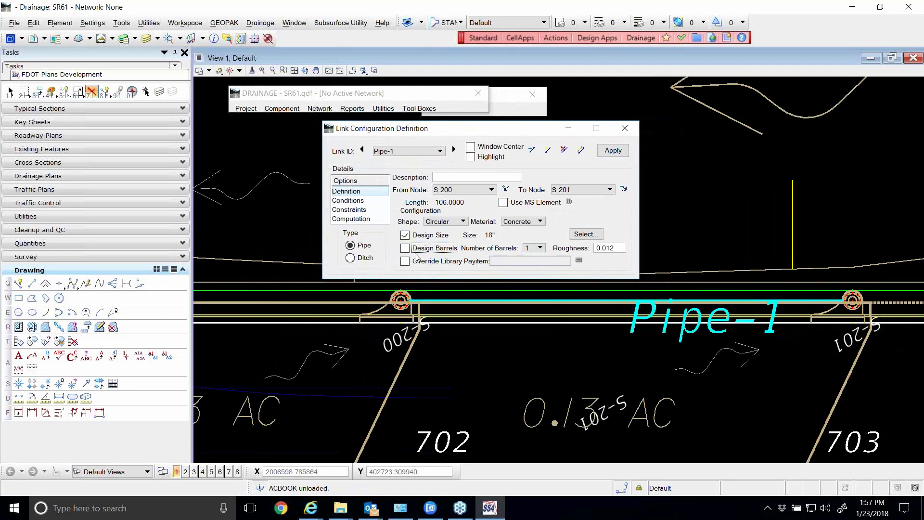
Enable Design Barrels and Design Size for Pipe-1, with the number of barrels set to 1
click(406, 236)
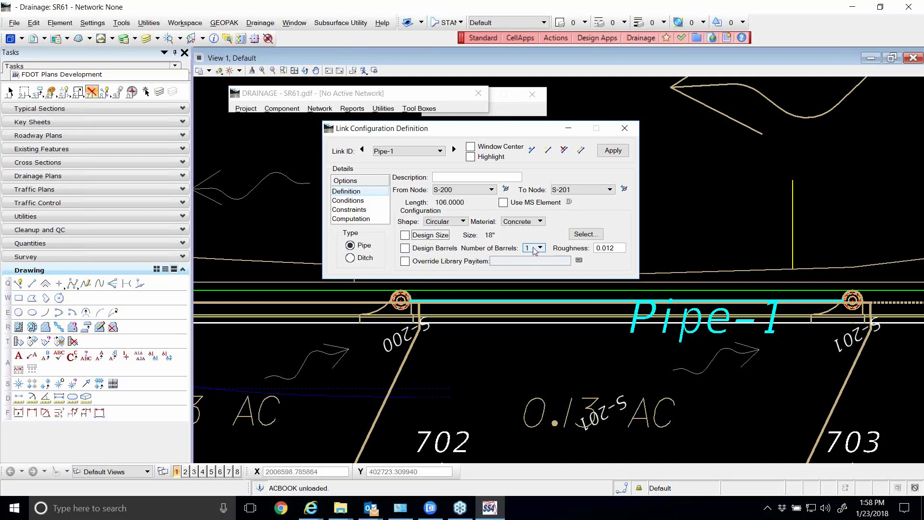
click(407, 250)
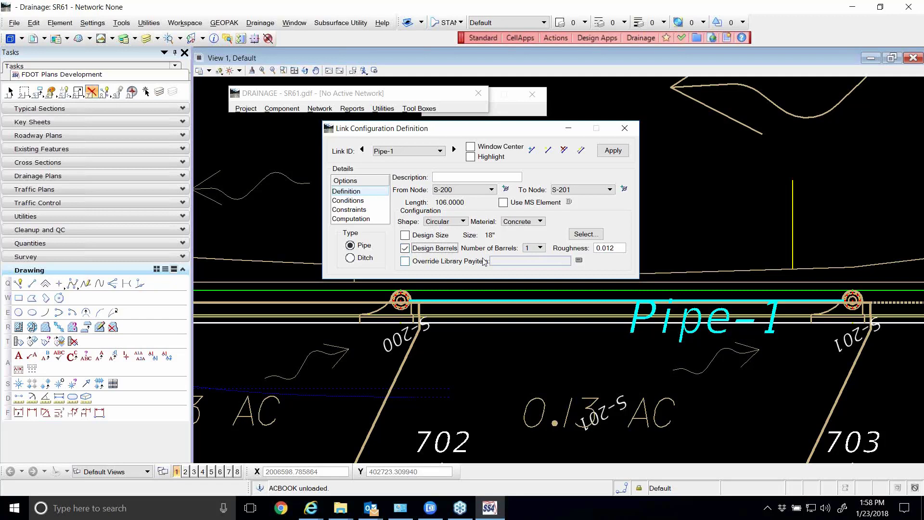
click(539, 250)
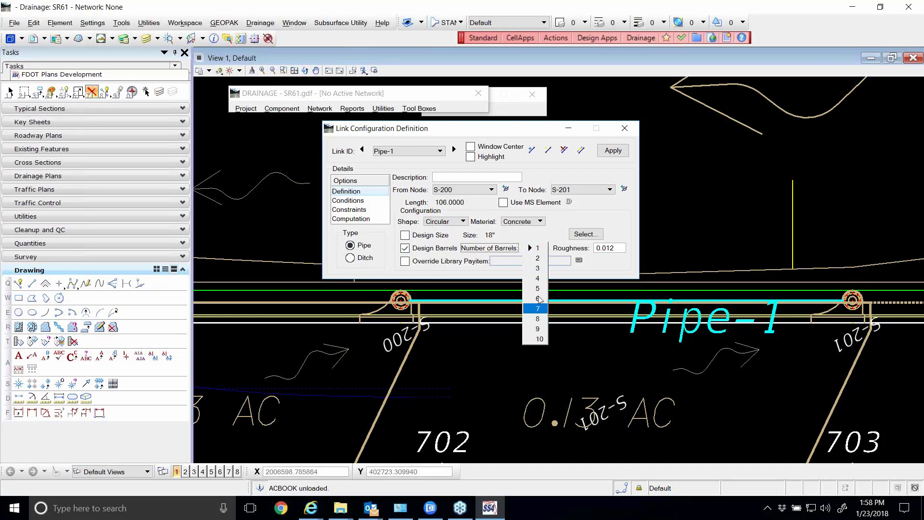
click(538, 248)
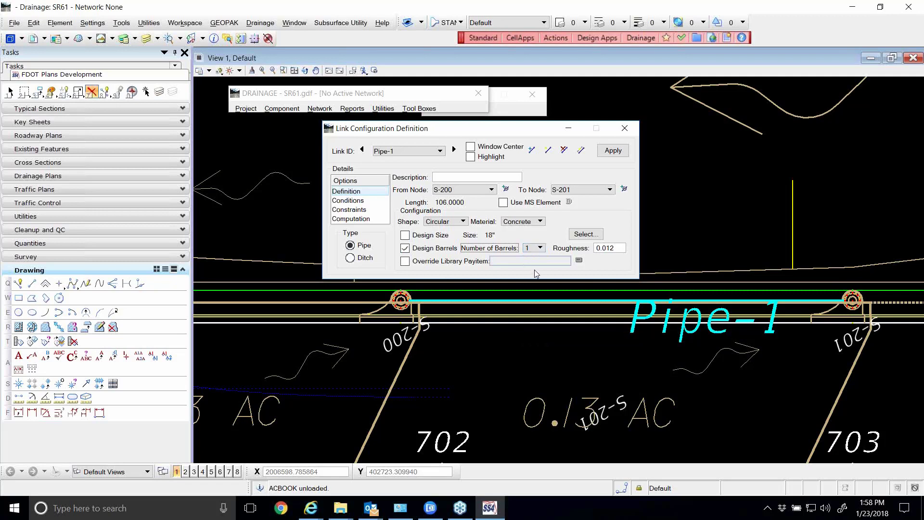
click(405, 235)
drag(400, 131, 451, 122)
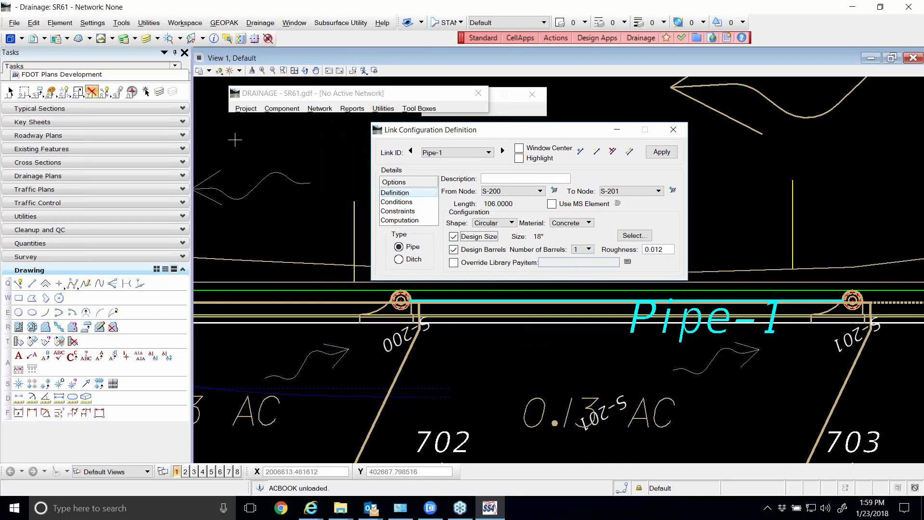
Open node S-211 for editing beside the Pipe-1 definition and show its elevation settings
click(282, 109)
mouse_move(282, 130)
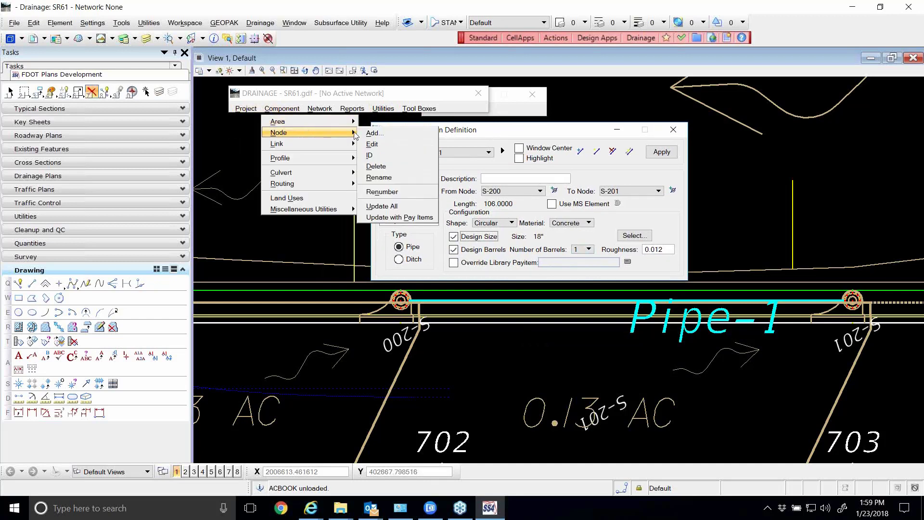
click(362, 145)
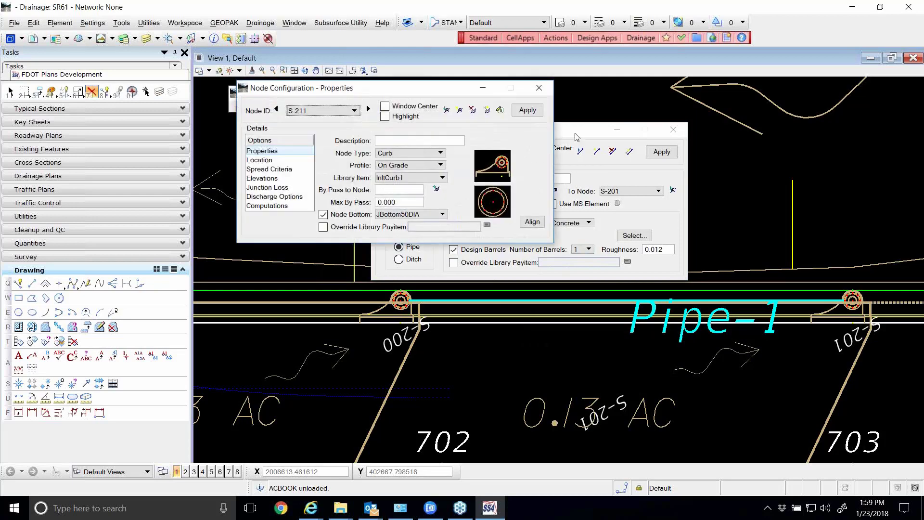
drag(581, 137, 686, 251)
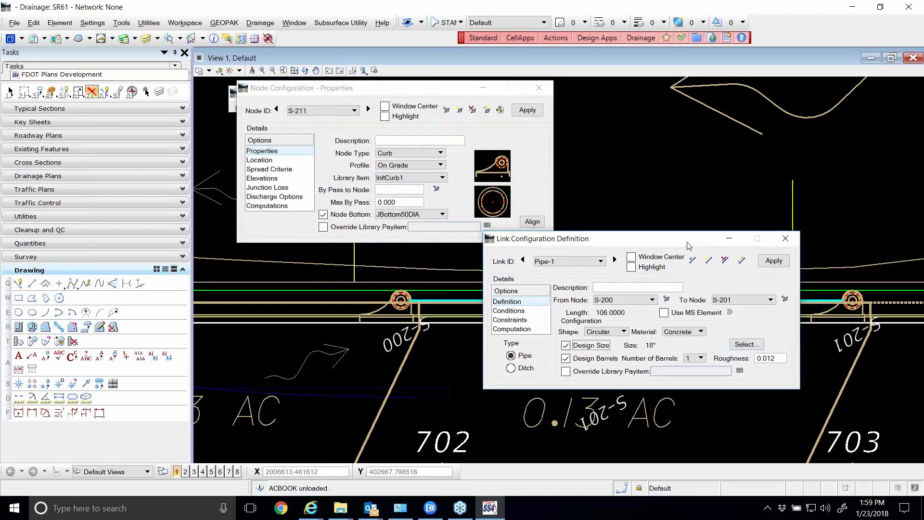
click(260, 160)
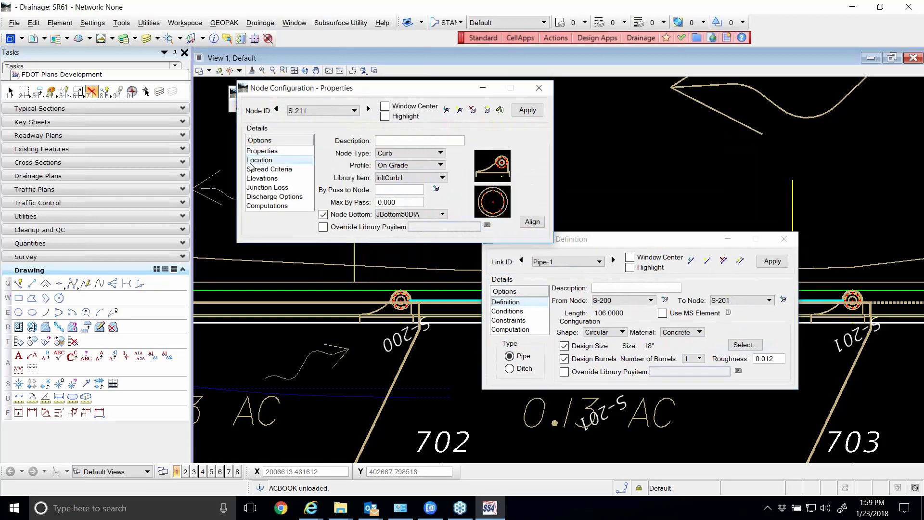
click(261, 179)
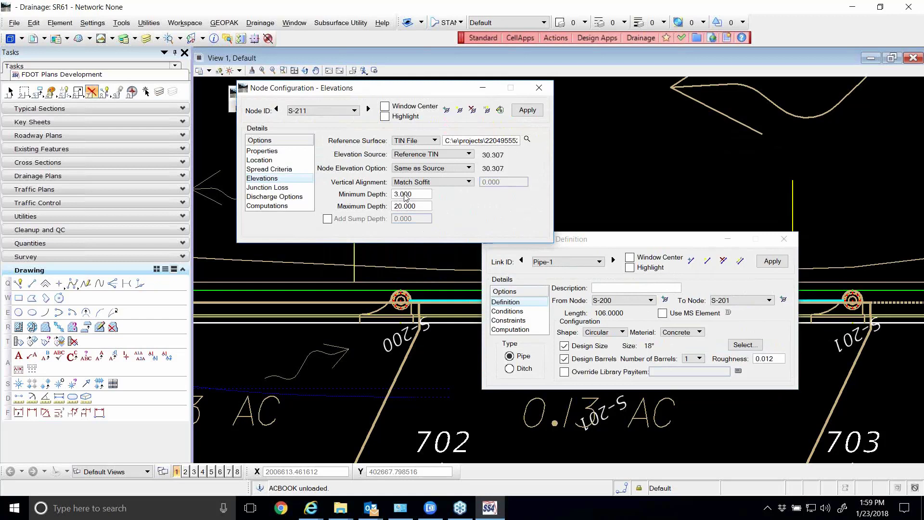
Examine the minimum and maximum depth of S-211 alongside the Pipe-1 design options, and dismiss the node configuration
drag(414, 195, 387, 198)
click(410, 194)
drag(418, 207, 392, 209)
drag(614, 240, 696, 103)
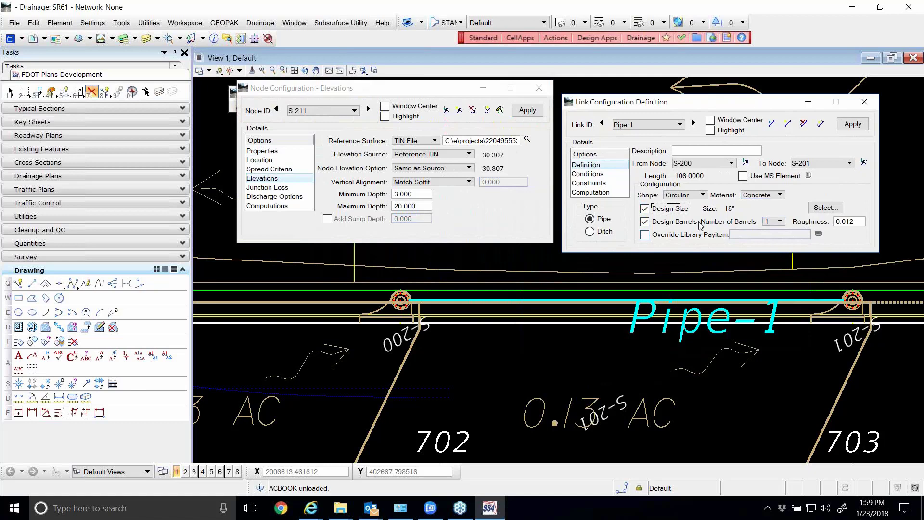
click(418, 206)
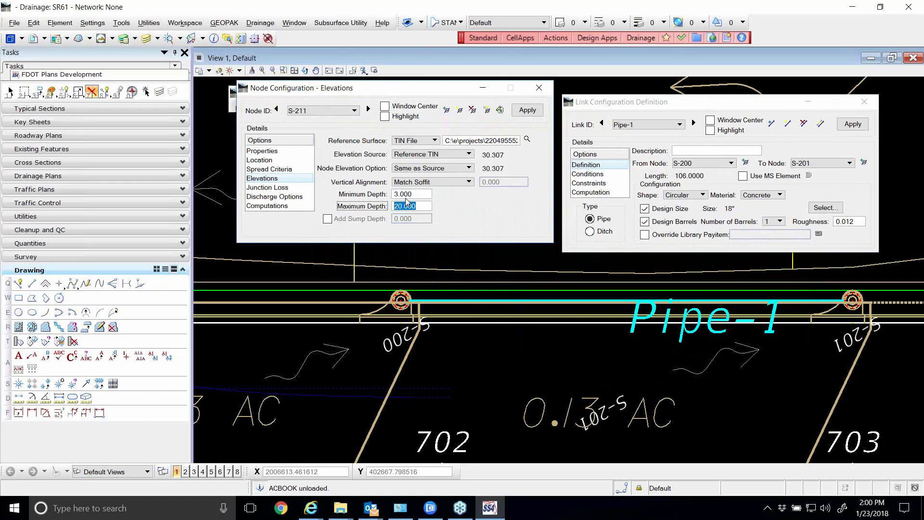
click(537, 88)
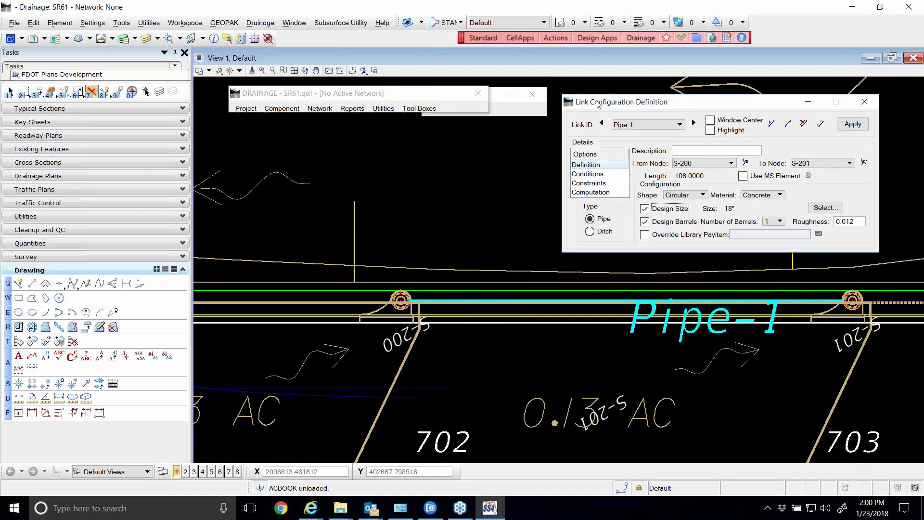
drag(568, 103, 328, 124)
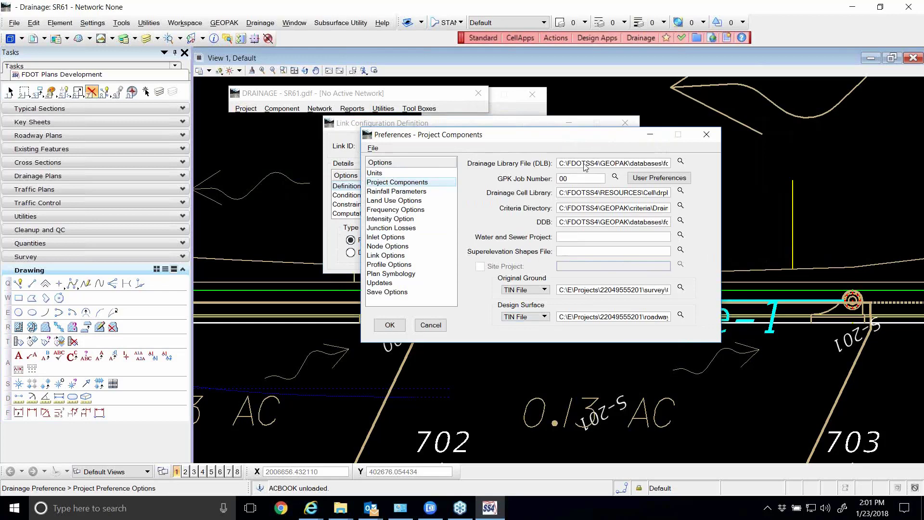
Show the elevations of node S-211 beside the project component preferences and examine the reference surface and depth limits
drag(572, 139, 515, 269)
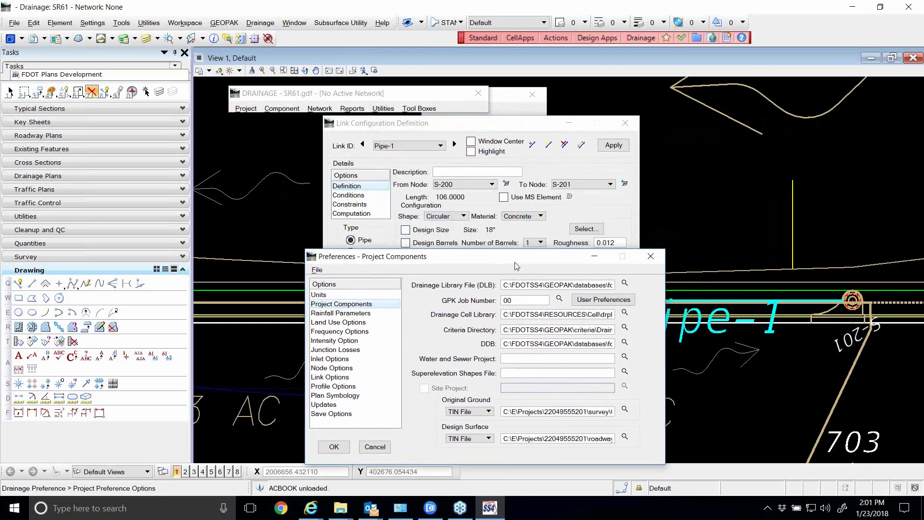
click(289, 110)
mouse_move(294, 133)
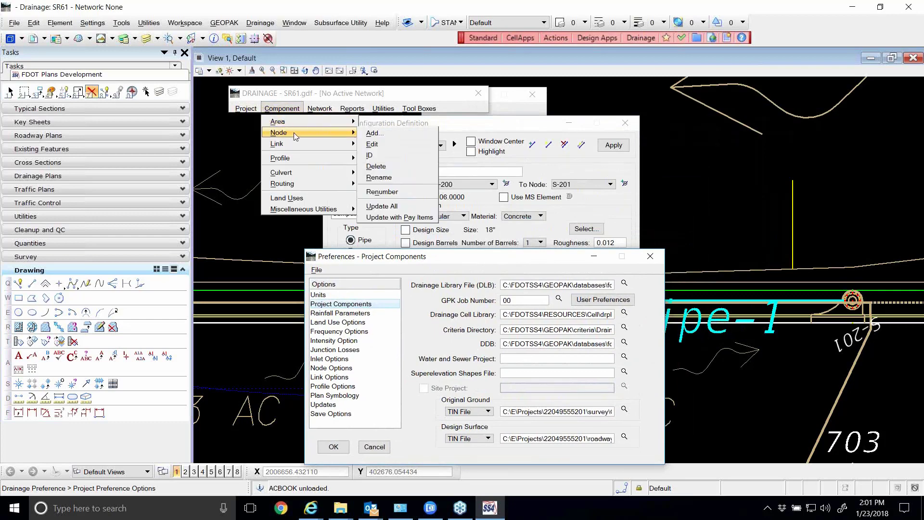
click(373, 144)
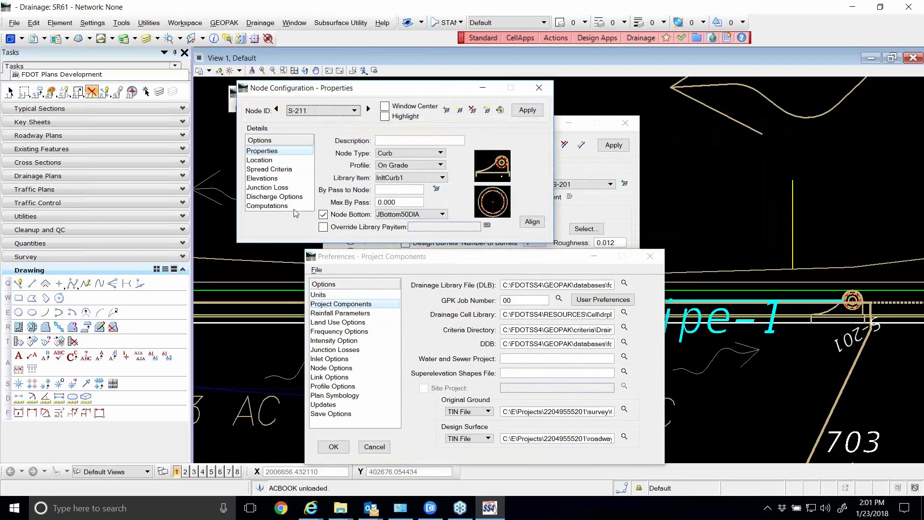
click(275, 178)
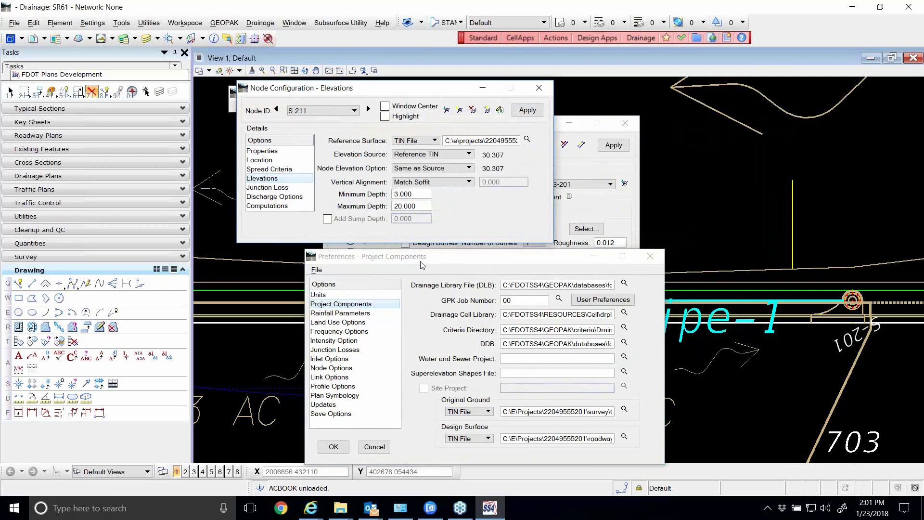
drag(427, 265, 675, 86)
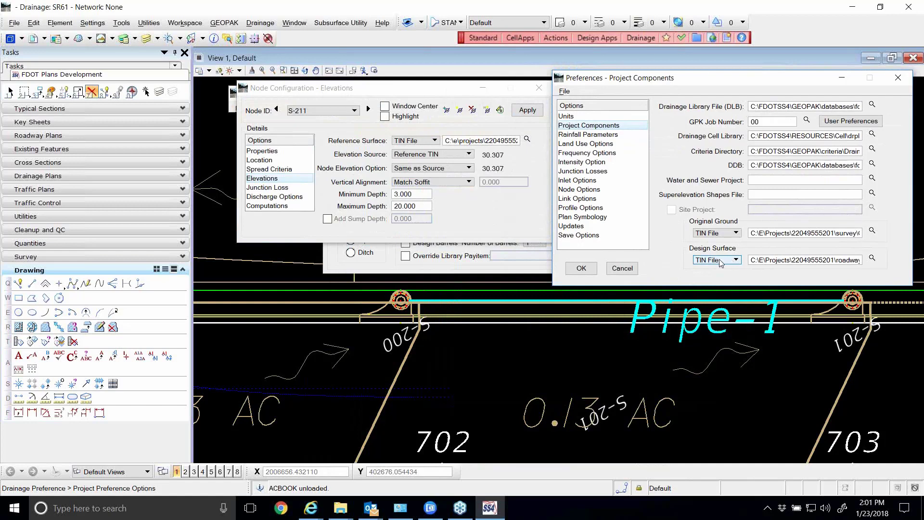
click(409, 197)
drag(409, 197, 388, 198)
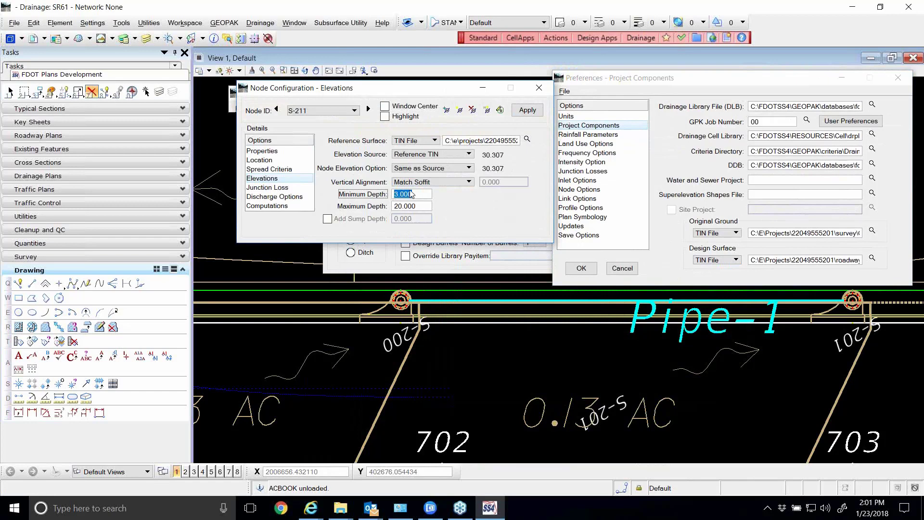
key(Tab)
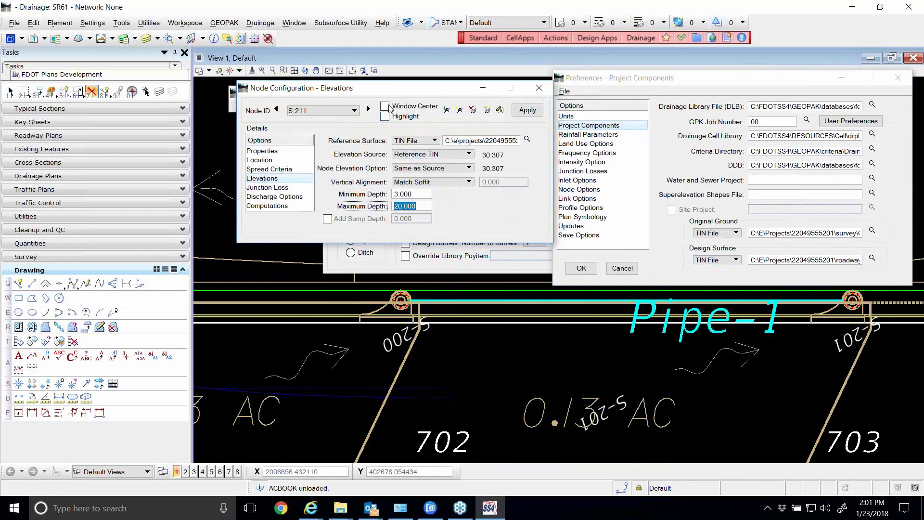
Place the Pipe-1 definition above the S-211 configuration and enable Design Size and Design Barrels for the link
drag(395, 91, 393, 257)
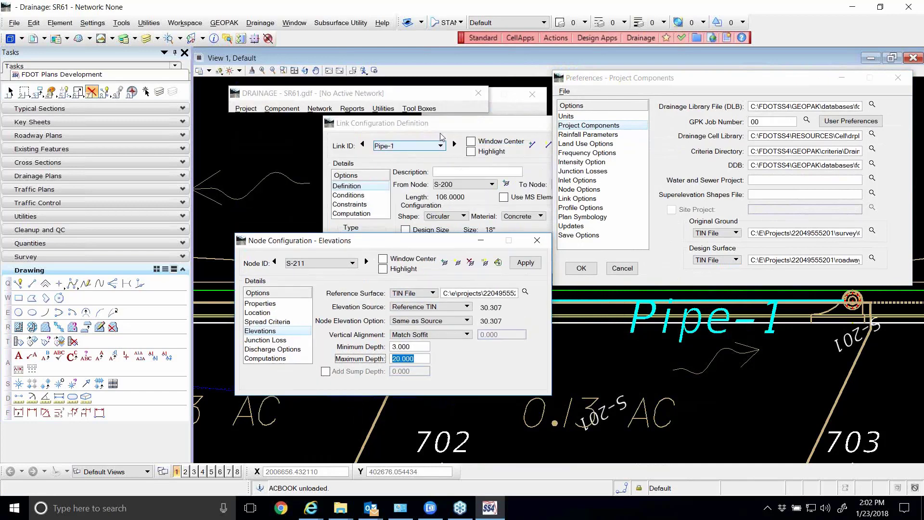
drag(441, 124, 396, 79)
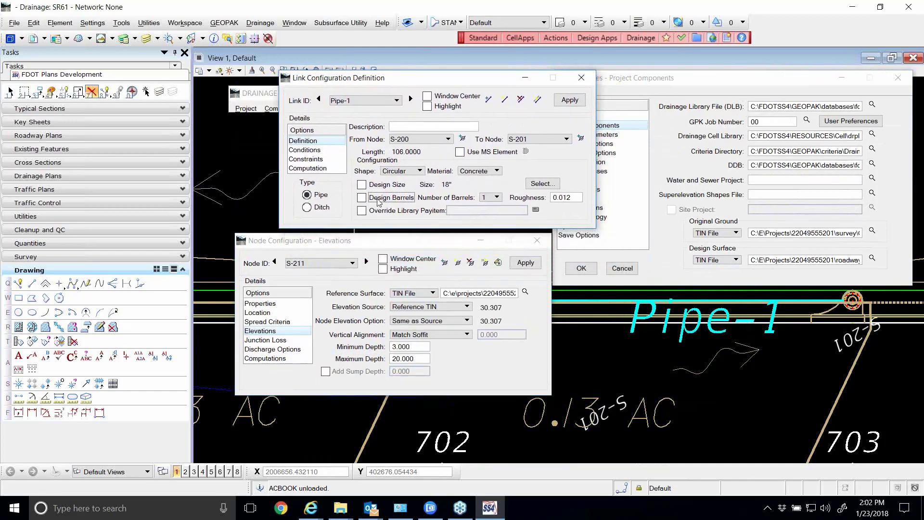
click(362, 185)
click(364, 198)
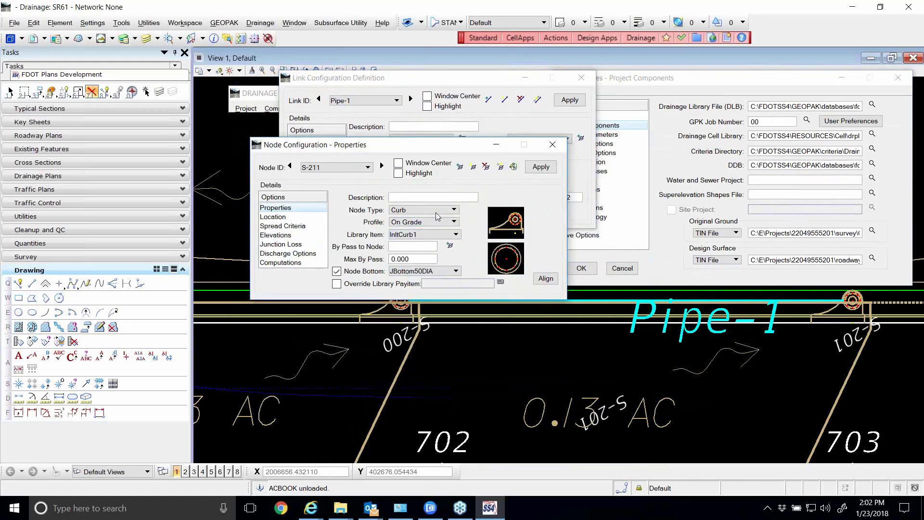
Try node S-211 as a Grate with library item DBIHwPvt and check its elevation settings
click(434, 210)
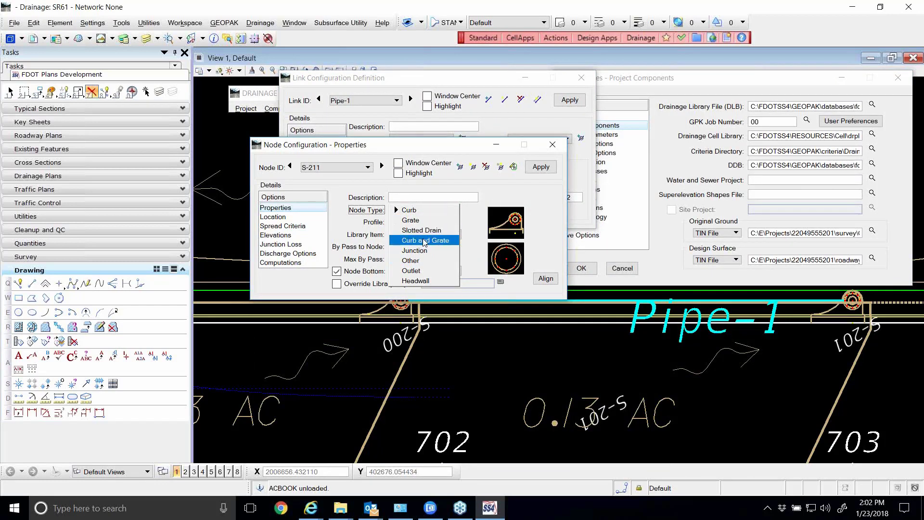
click(423, 220)
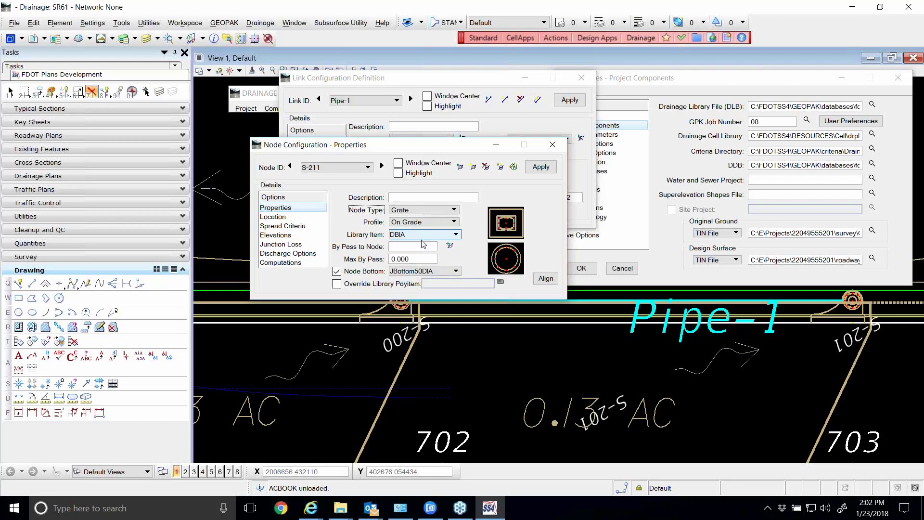
click(423, 235)
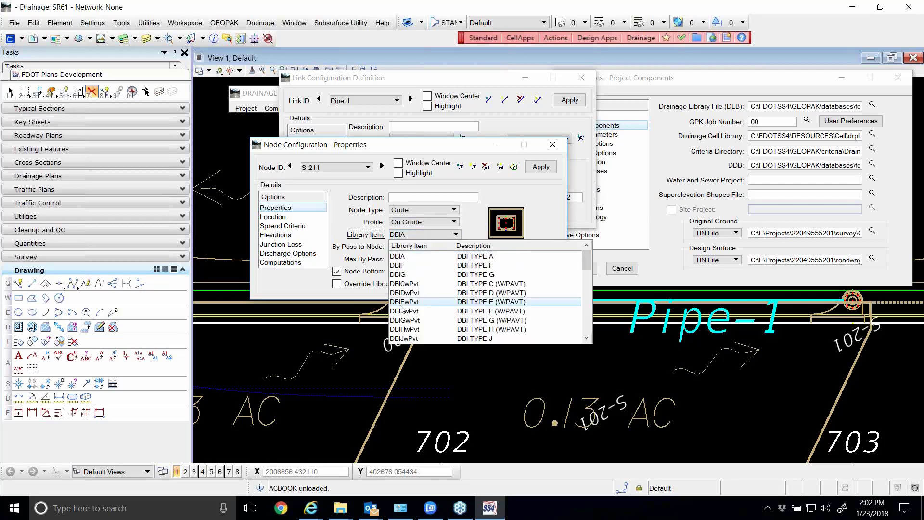
click(404, 327)
click(286, 236)
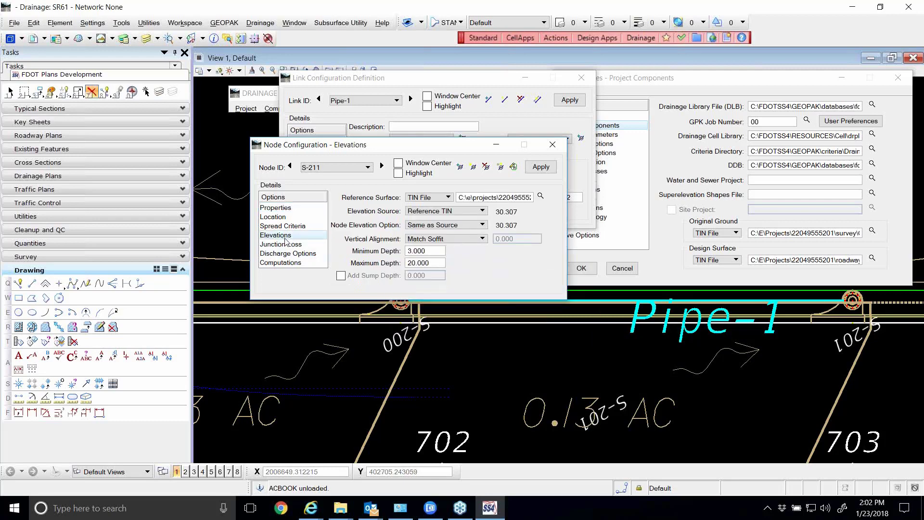
click(286, 208)
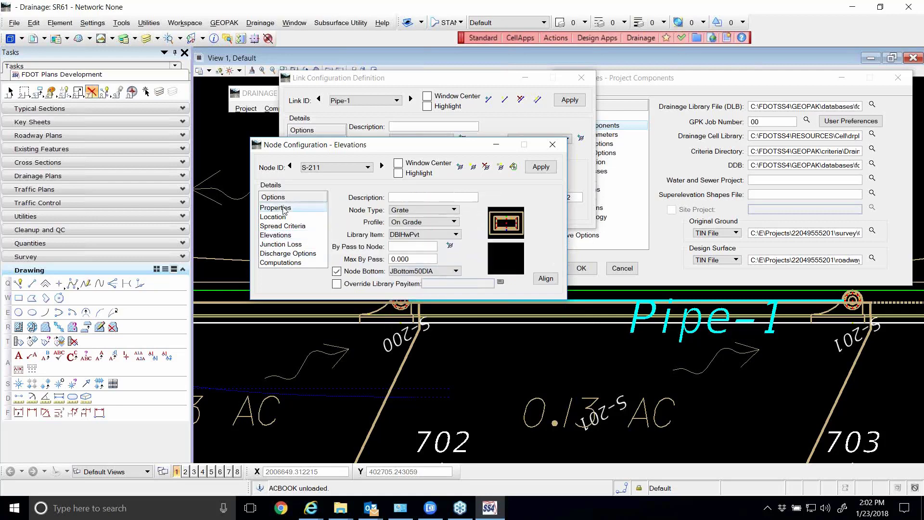
Try library item DBIDDblSlot for node S-211 and close the node configuration without storing the changes
click(414, 236)
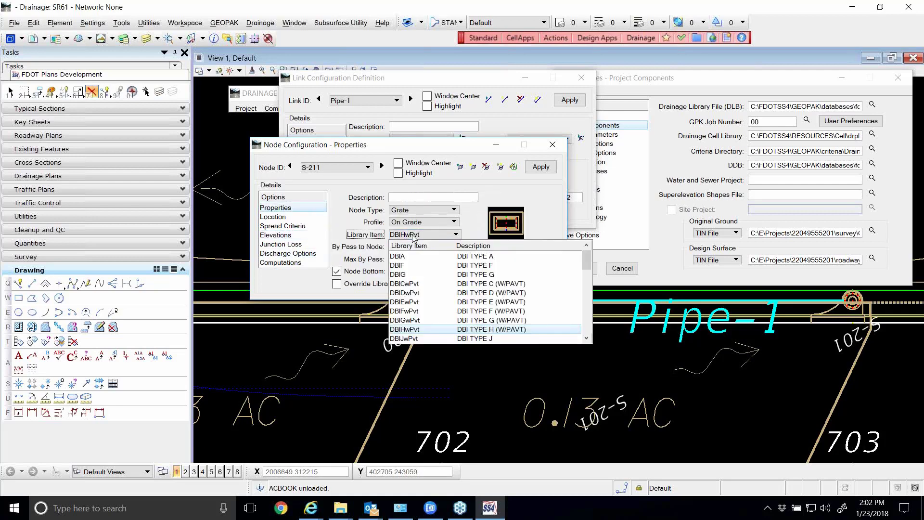
click(413, 302)
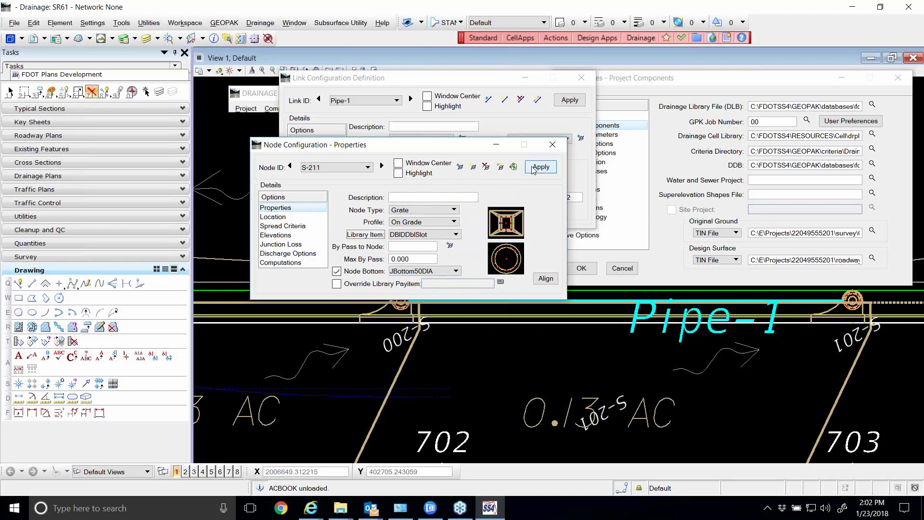
drag(451, 152, 460, 167)
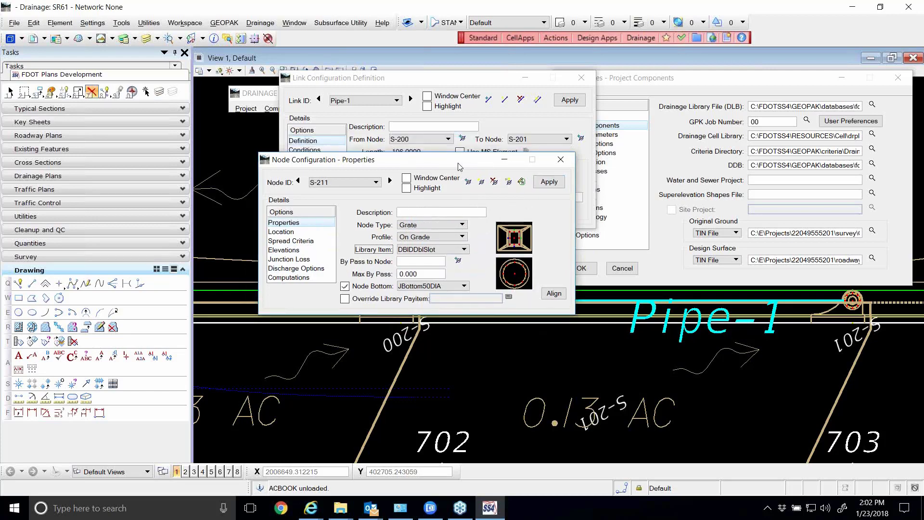
click(560, 160)
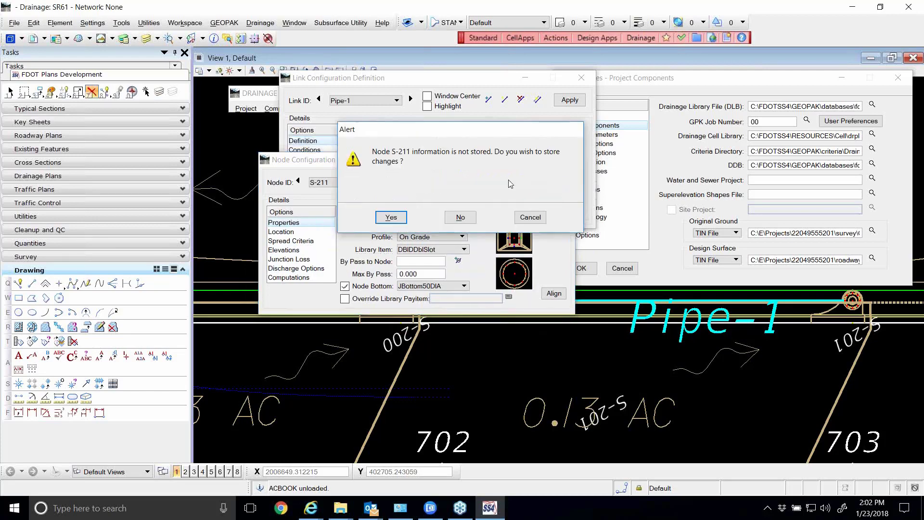
click(457, 218)
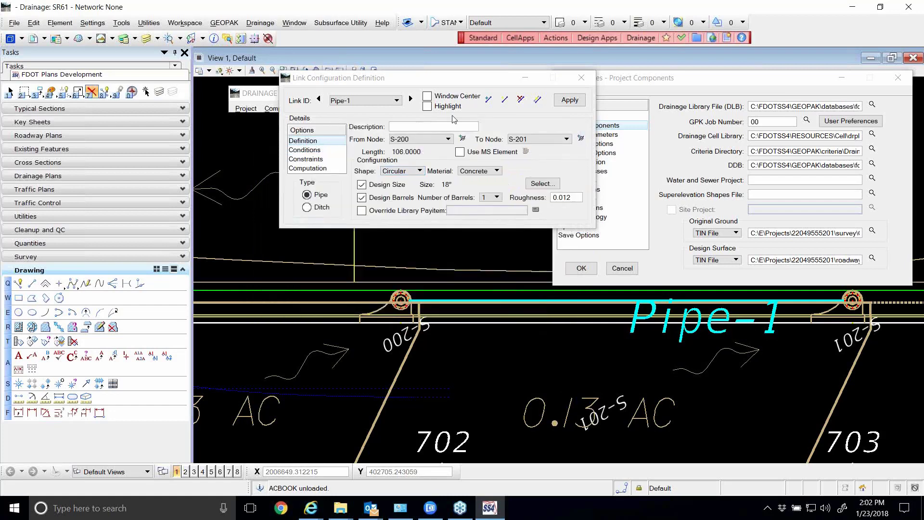
Dismiss the project component preferences and disable Design Size and Design Barrels in the Pipe-1 definition
drag(455, 79, 420, 128)
click(626, 269)
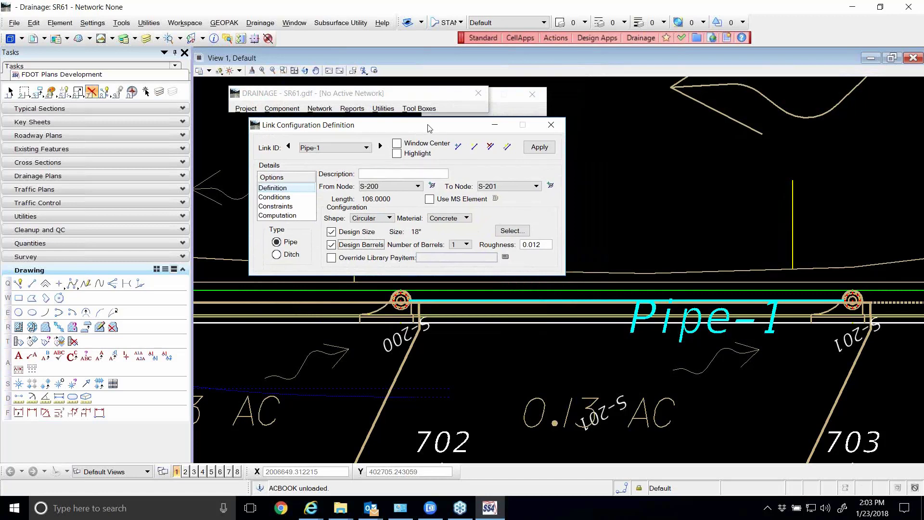
drag(403, 130, 441, 130)
click(370, 231)
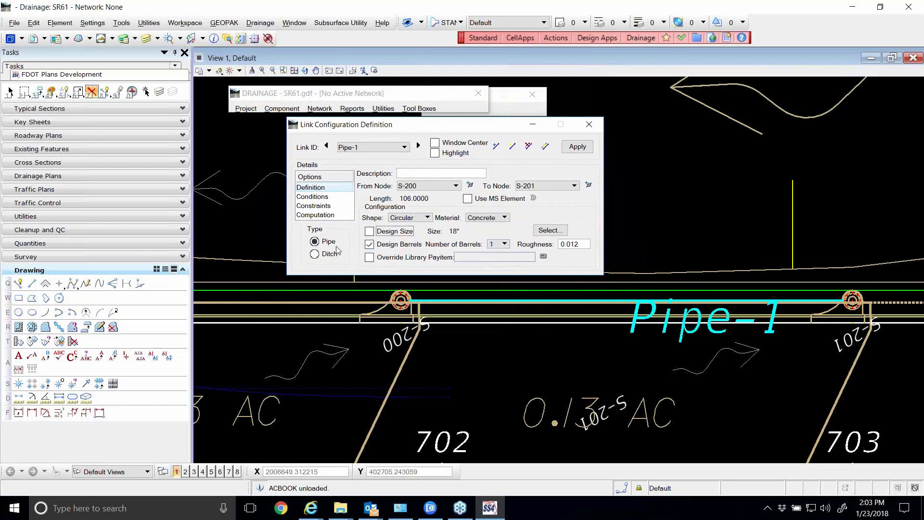
click(375, 245)
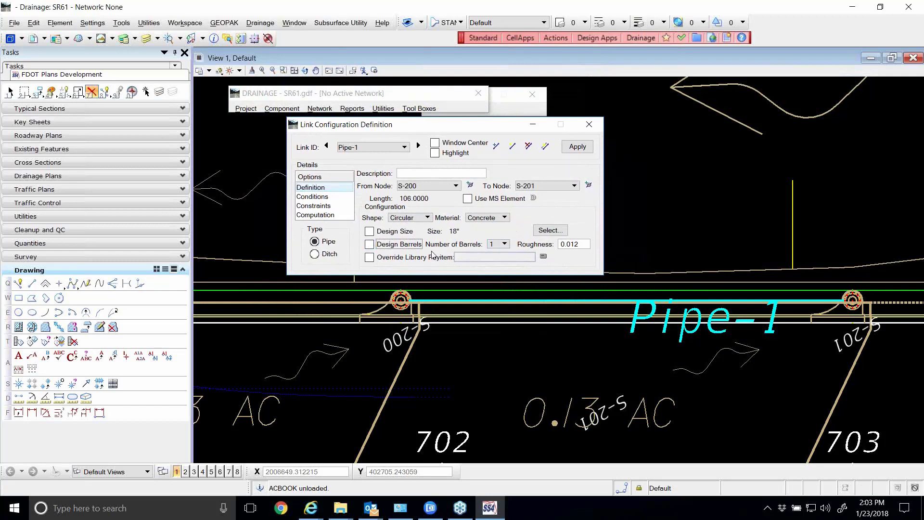
click(493, 244)
Fix Pipe-1's profile inverts at 32.9 for the From Node and 31.4 for the To Node, and apply the changes
click(312, 196)
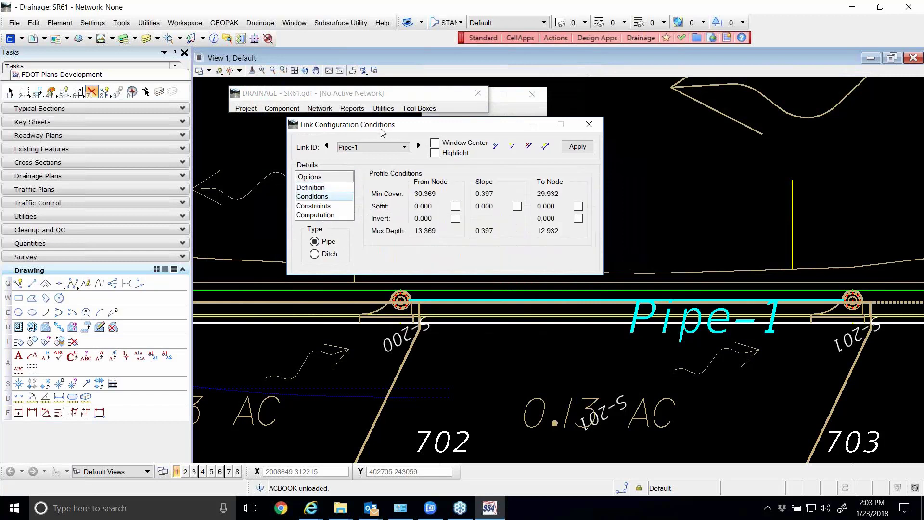
drag(378, 131, 330, 126)
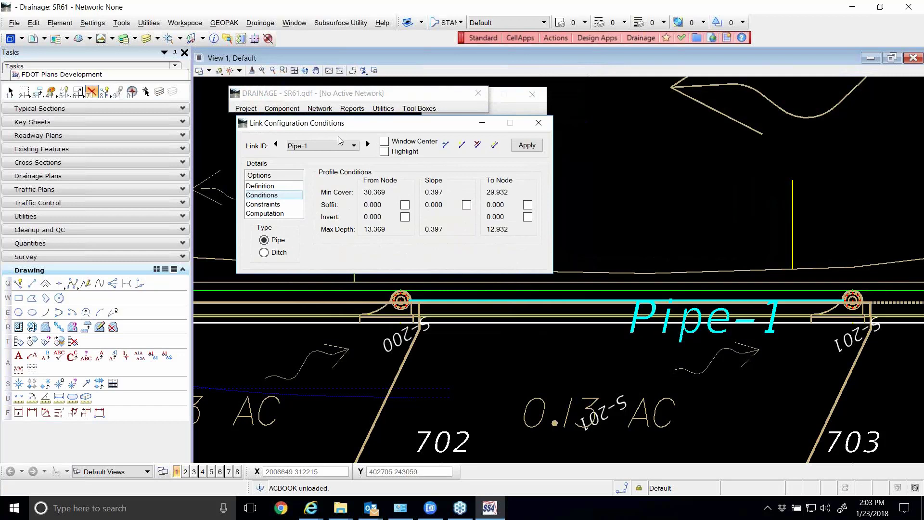
click(405, 217)
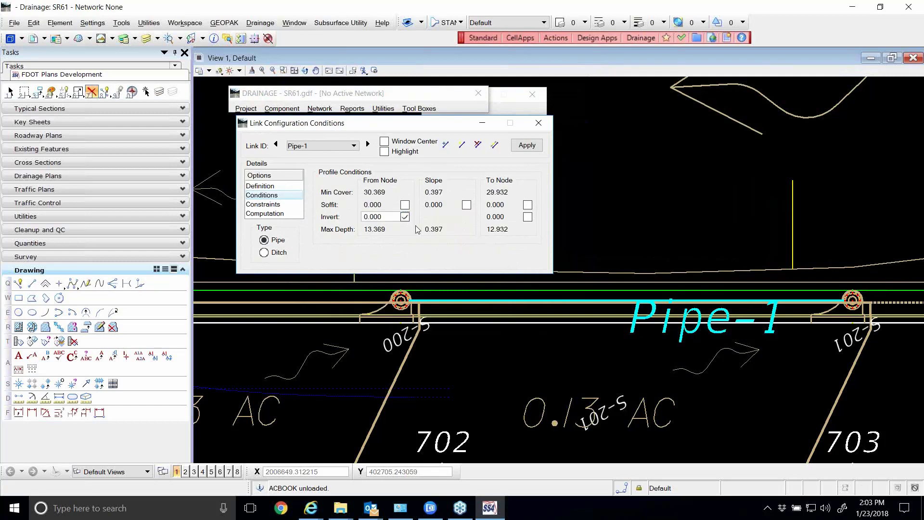
double_click(375, 218)
text(32.9)
click(528, 218)
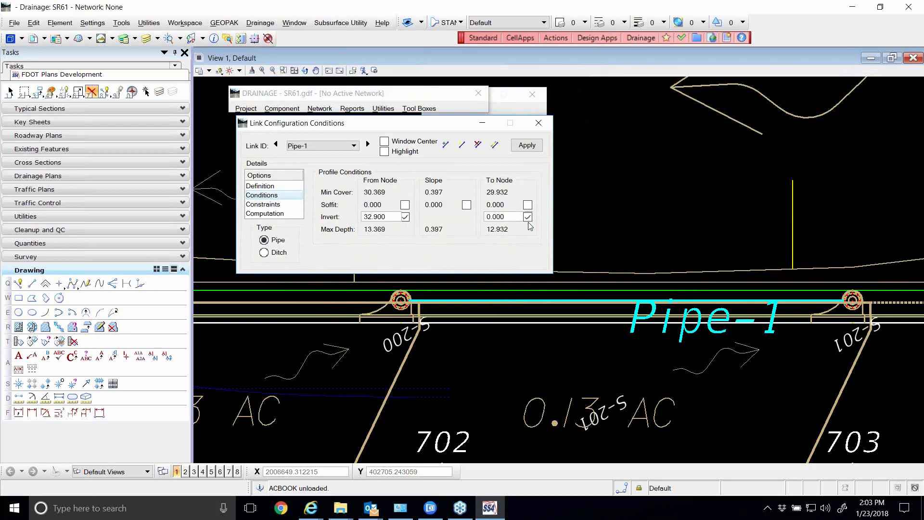
double_click(504, 222)
text(31.4)
click(522, 147)
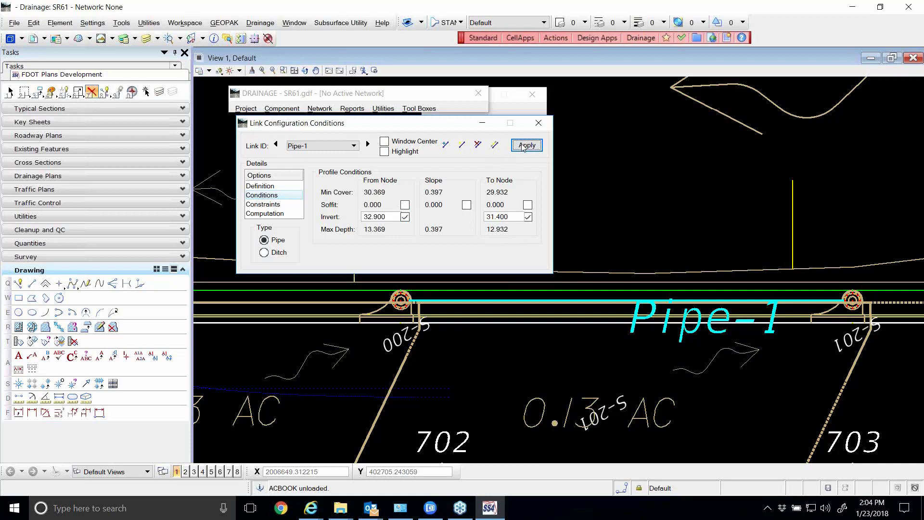
Review the computation results and profile conditions of Pipe-1, and show its rise, slope and velocity design constraints
click(265, 214)
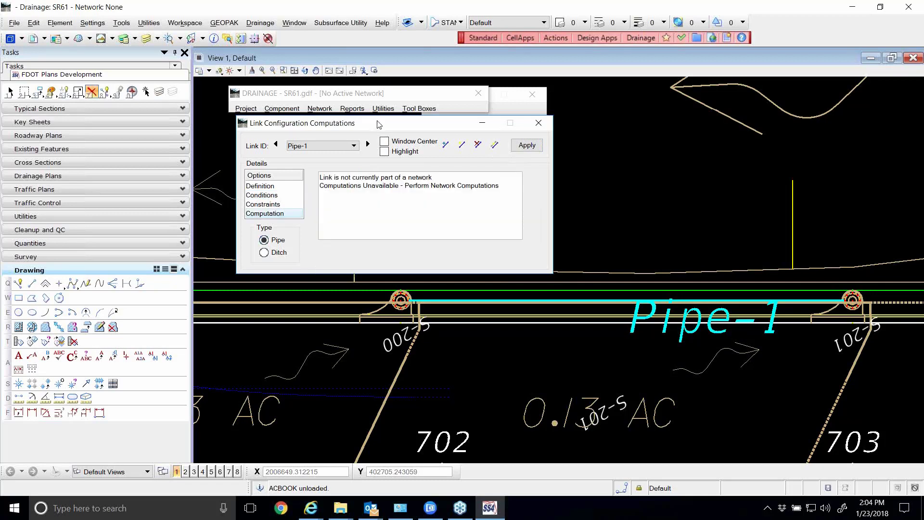
drag(380, 126, 417, 132)
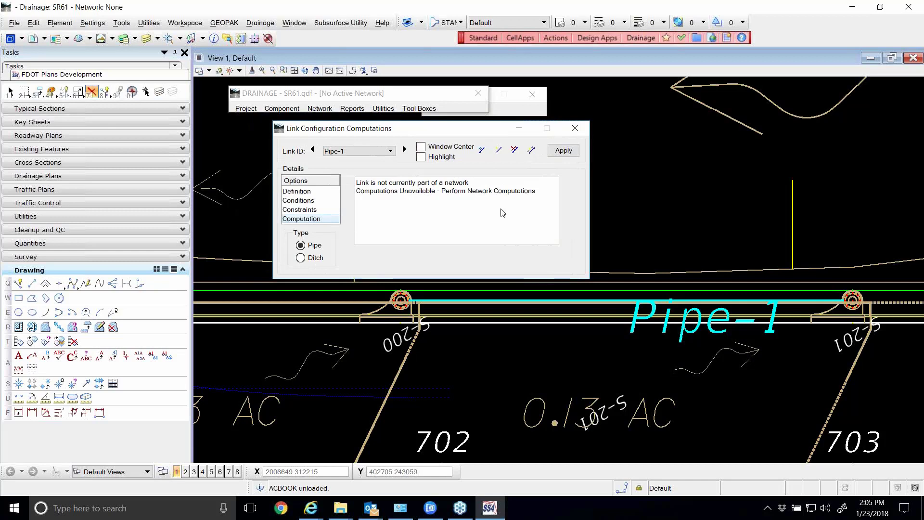
click(563, 153)
click(306, 201)
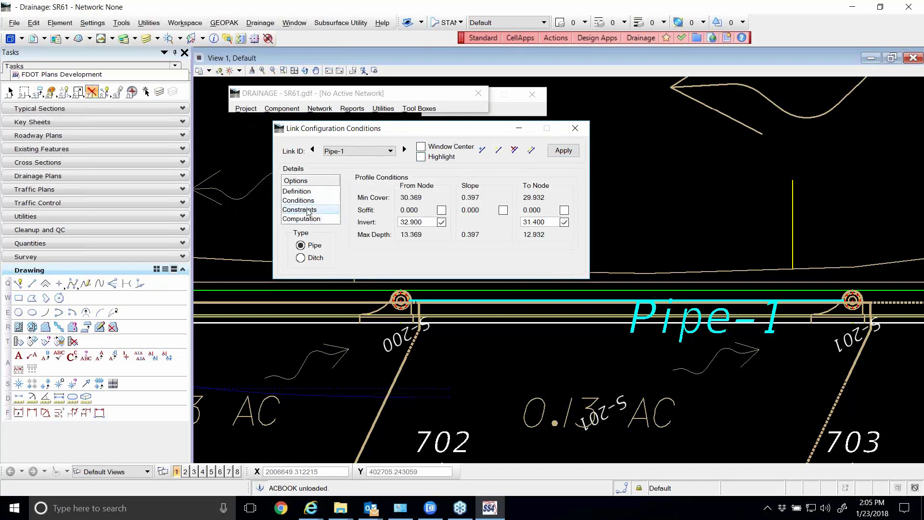
click(309, 210)
drag(378, 132, 372, 134)
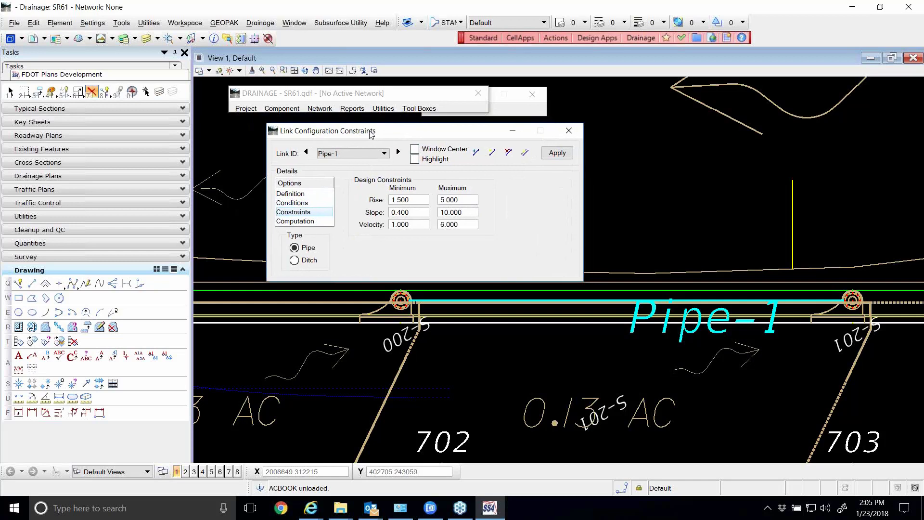
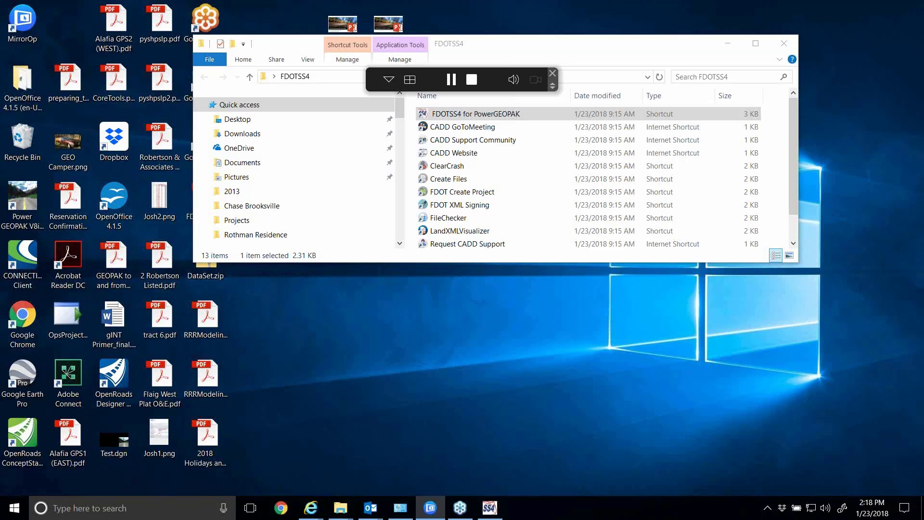
click(495, 512)
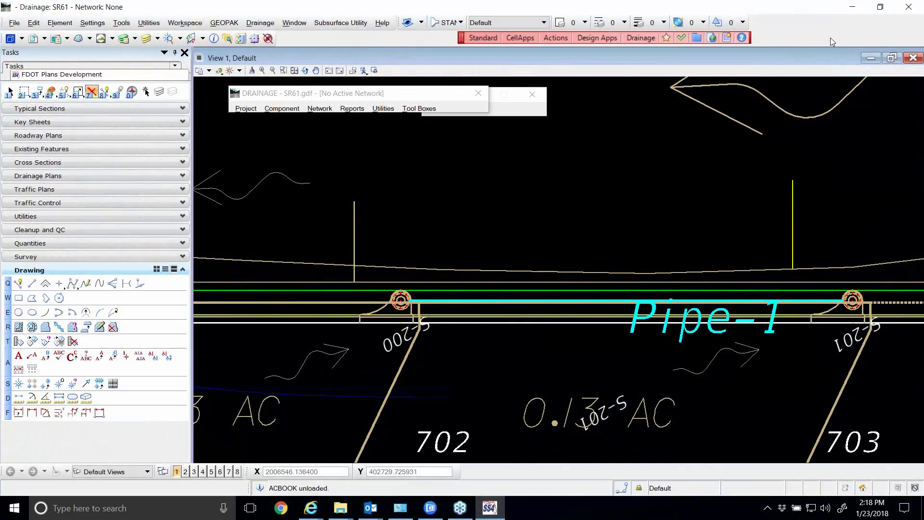
click(911, 7)
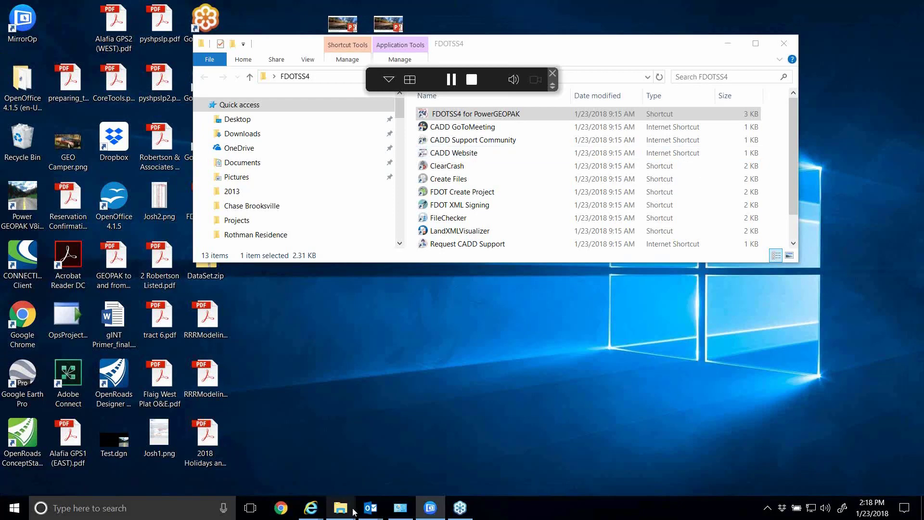
mouse_move(340, 508)
click(286, 438)
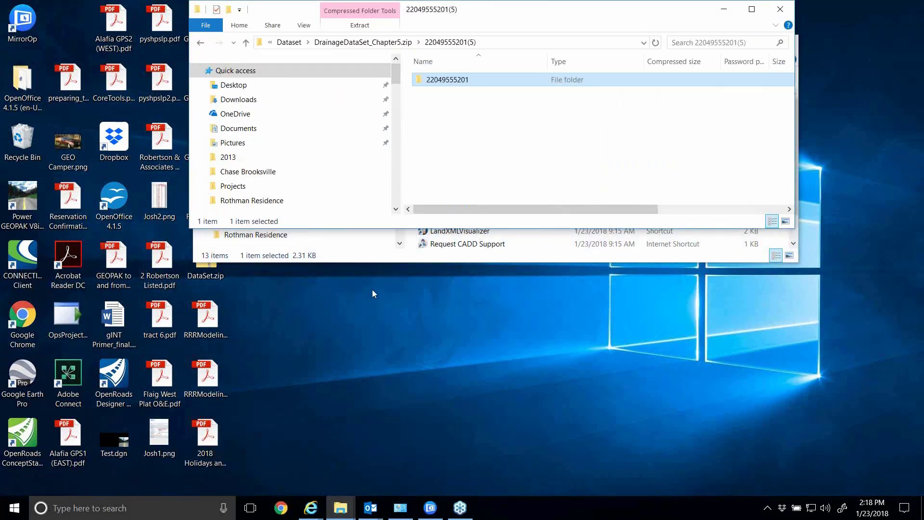
scroll(326, 165, down, 3)
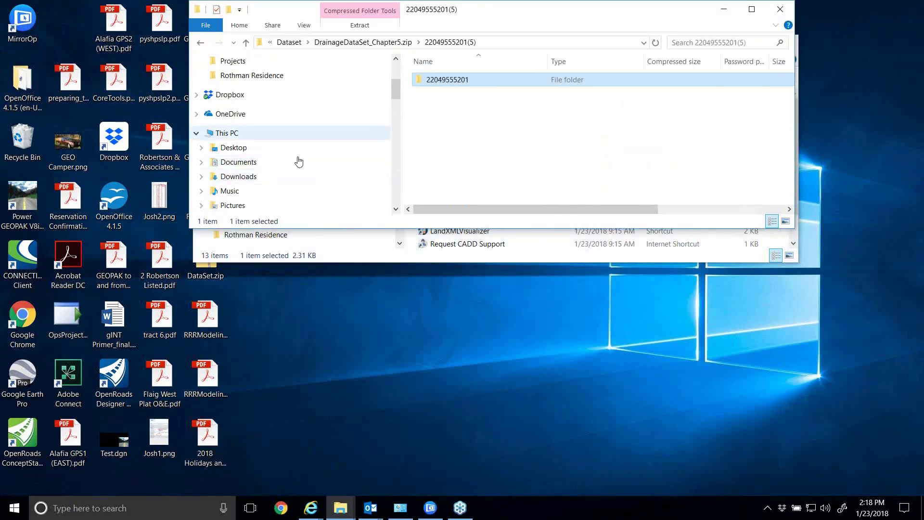
click(237, 134)
double_click(489, 194)
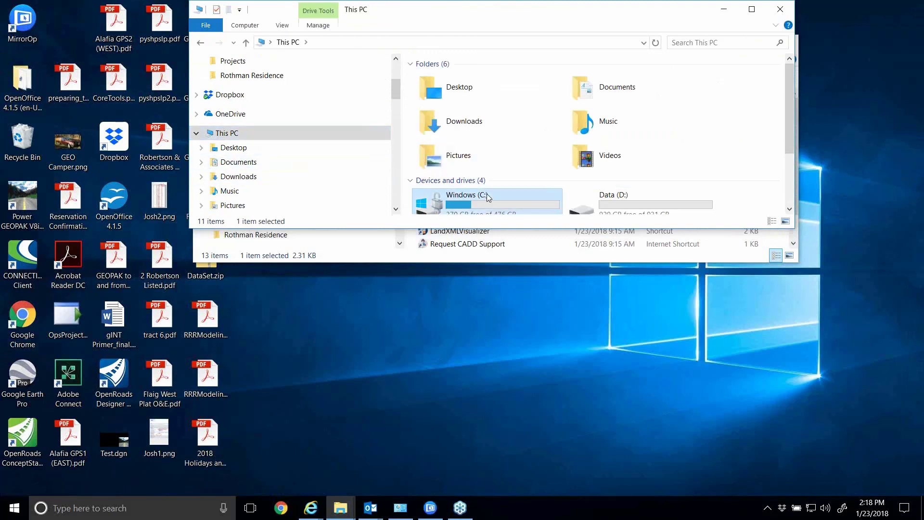
double_click(429, 159)
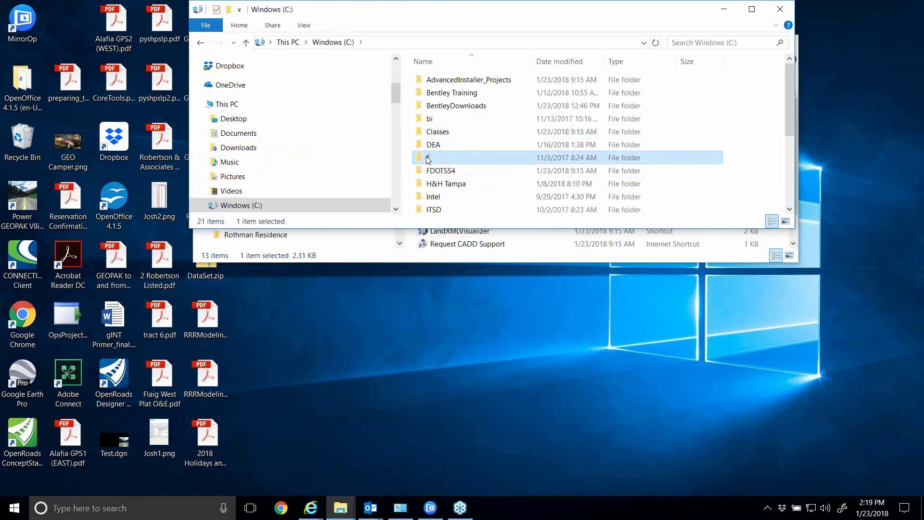
click(439, 81)
double_click(439, 81)
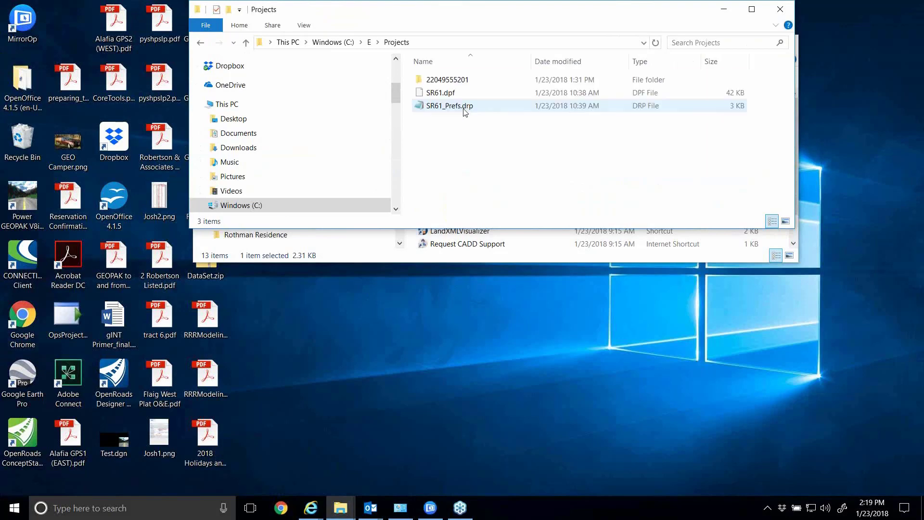
click(459, 83)
key(Delete)
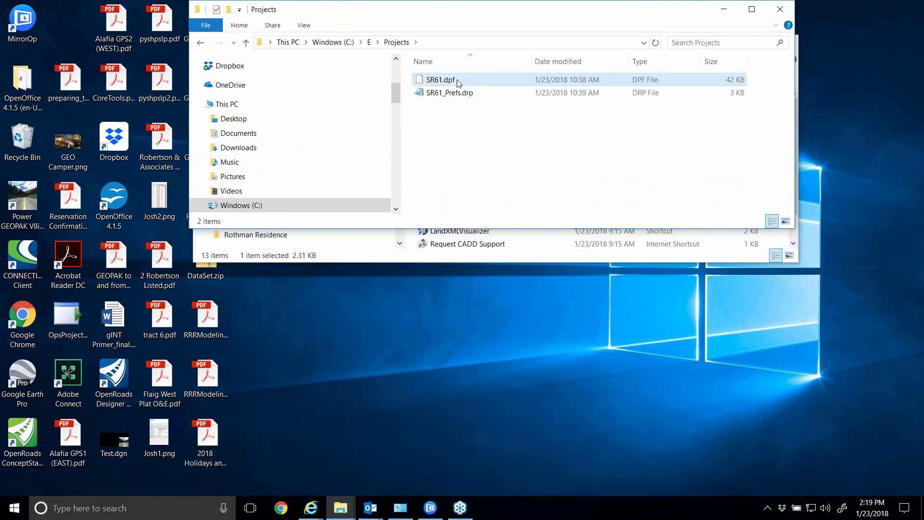
drag(511, 12, 512, 286)
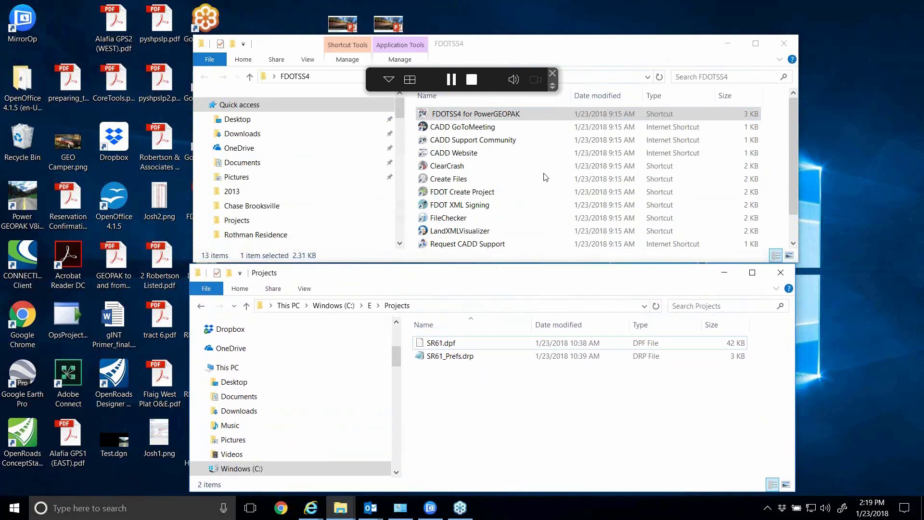
click(784, 43)
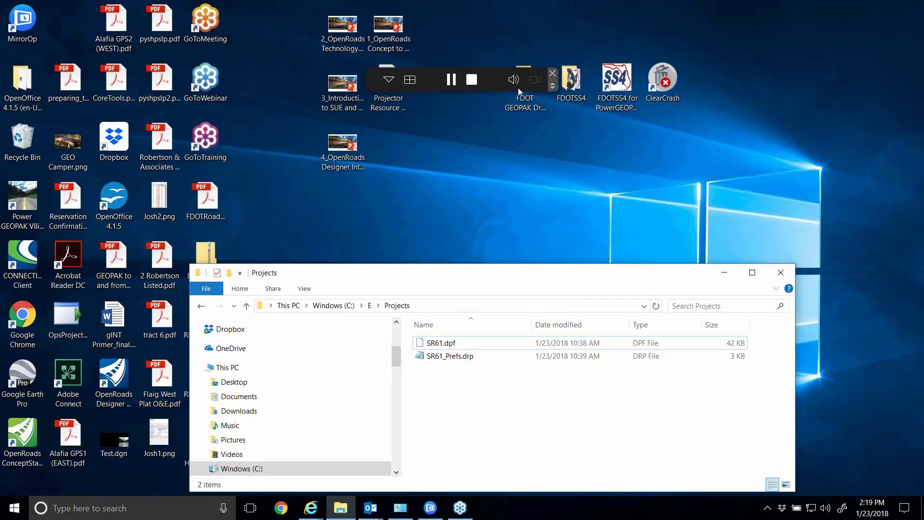
double_click(529, 91)
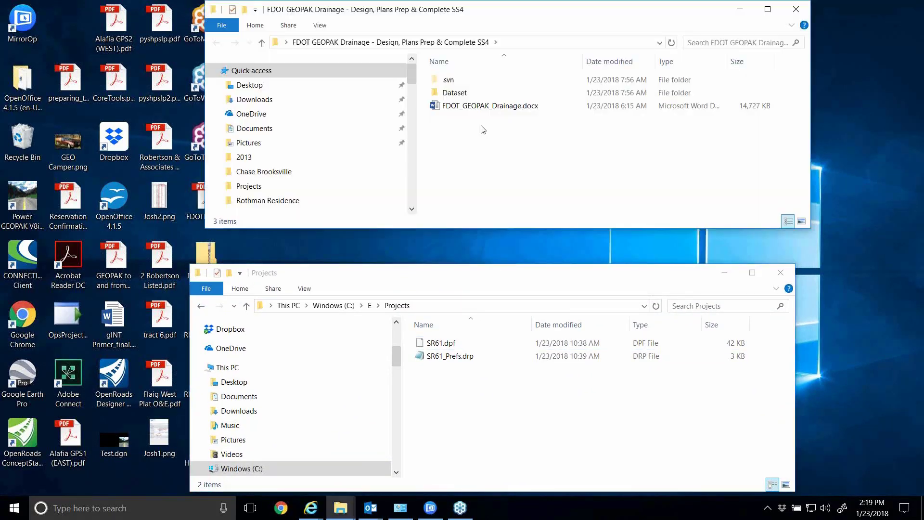
double_click(461, 94)
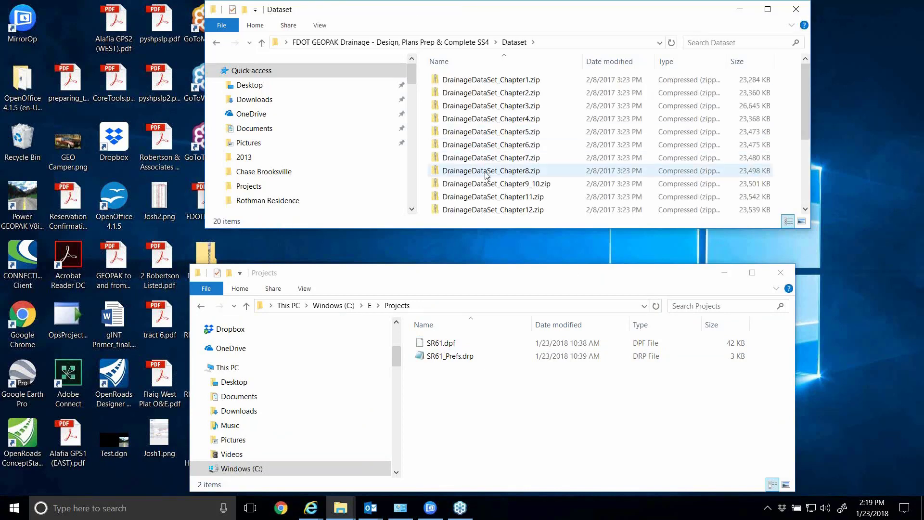
double_click(488, 146)
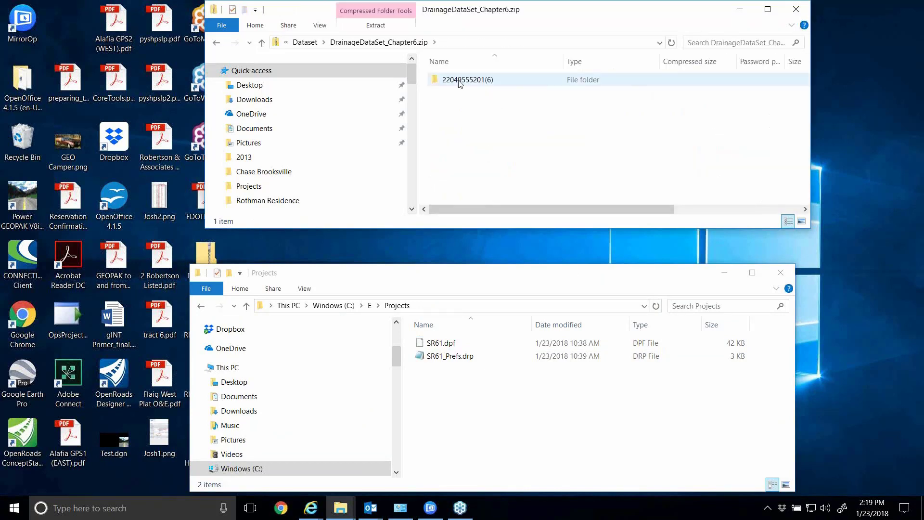
click(469, 86)
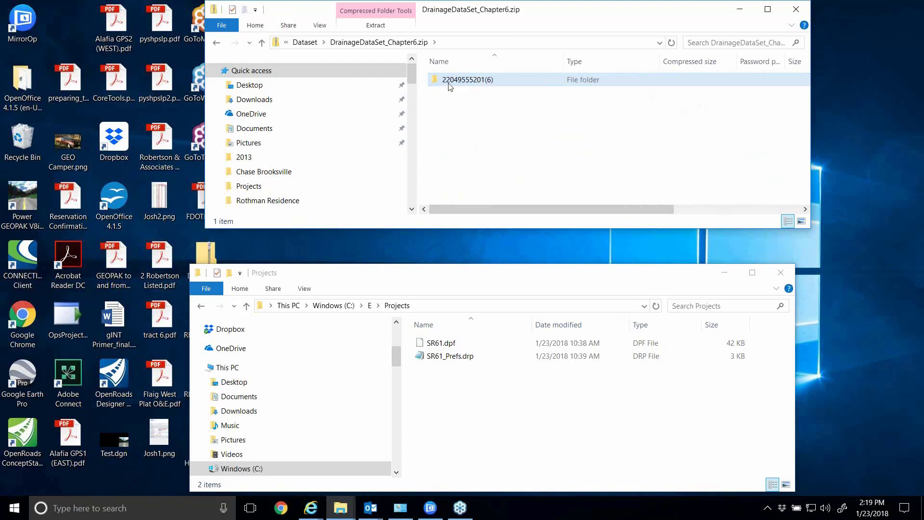
double_click(450, 83)
drag(465, 275, 481, 247)
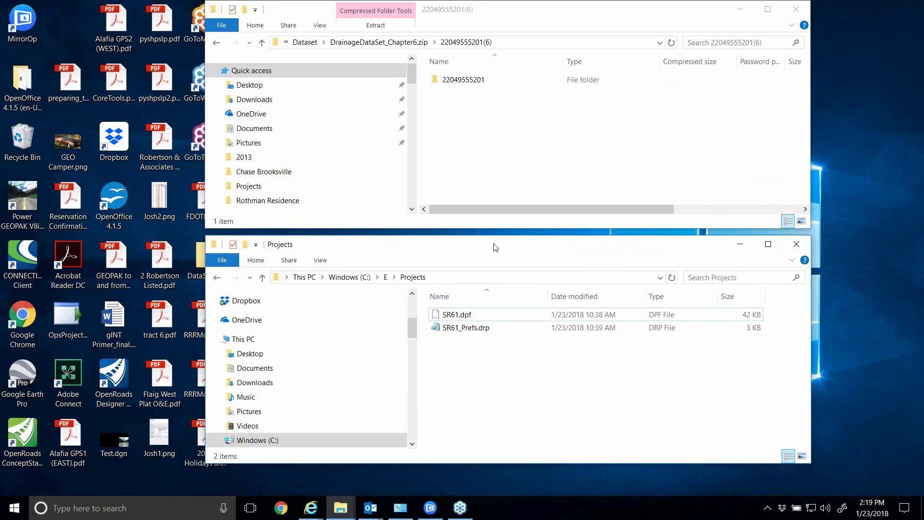
drag(464, 80, 474, 388)
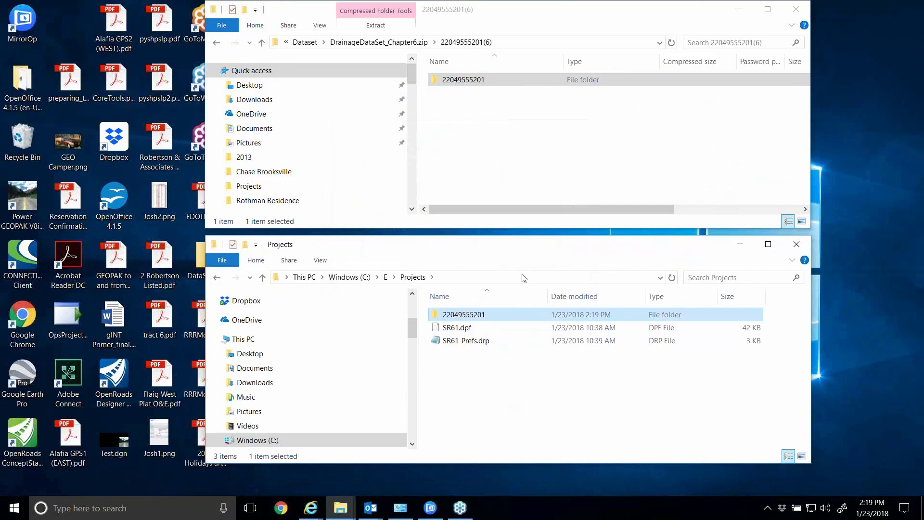
click(712, 12)
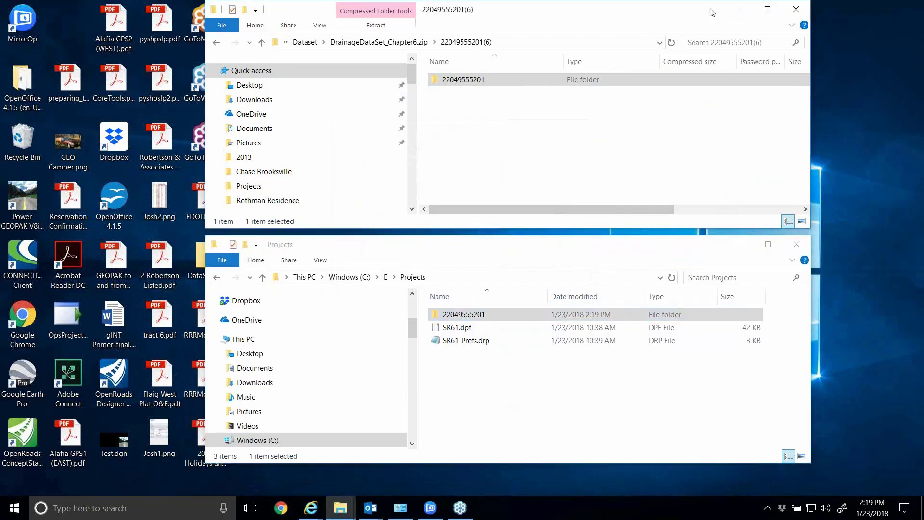
click(740, 8)
double_click(626, 83)
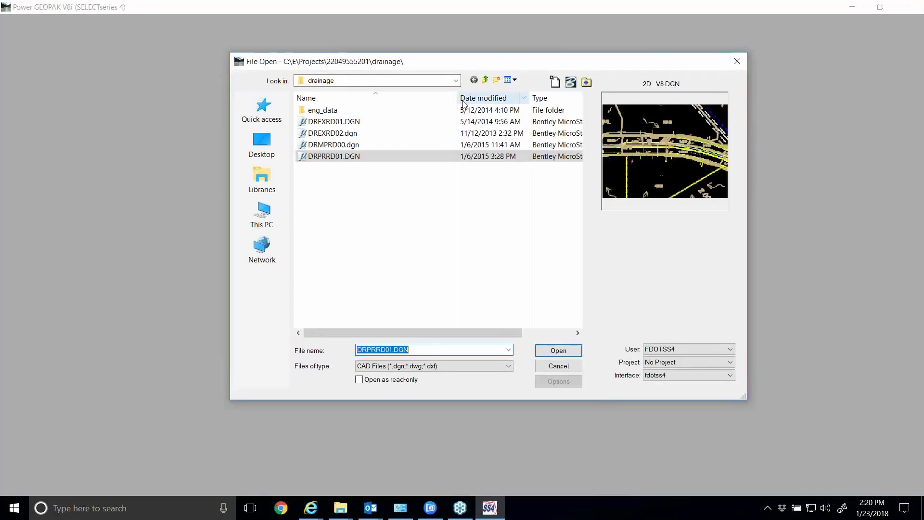
drag(457, 98, 427, 98)
click(340, 158)
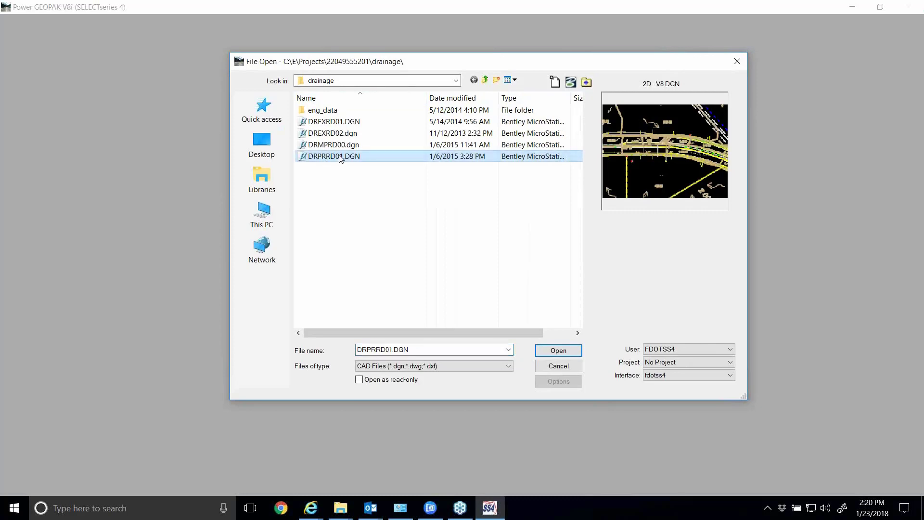
click(341, 158)
click(558, 351)
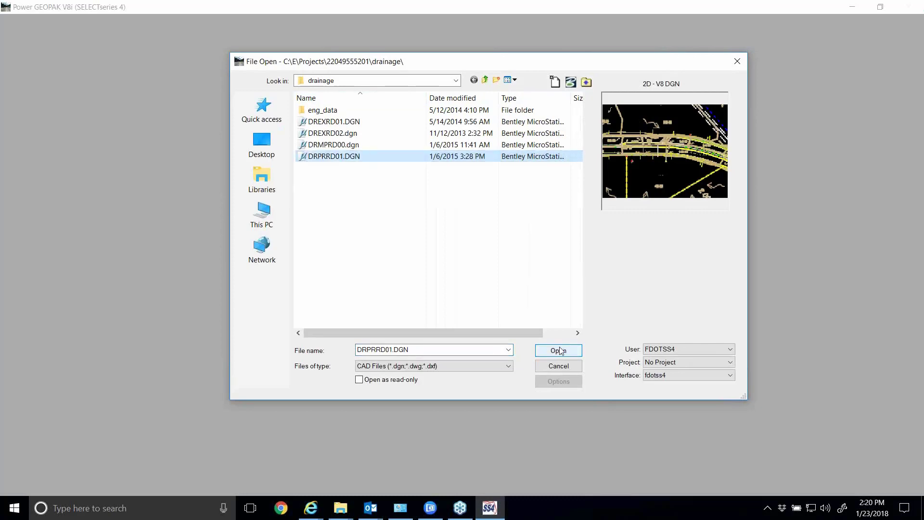
click(561, 351)
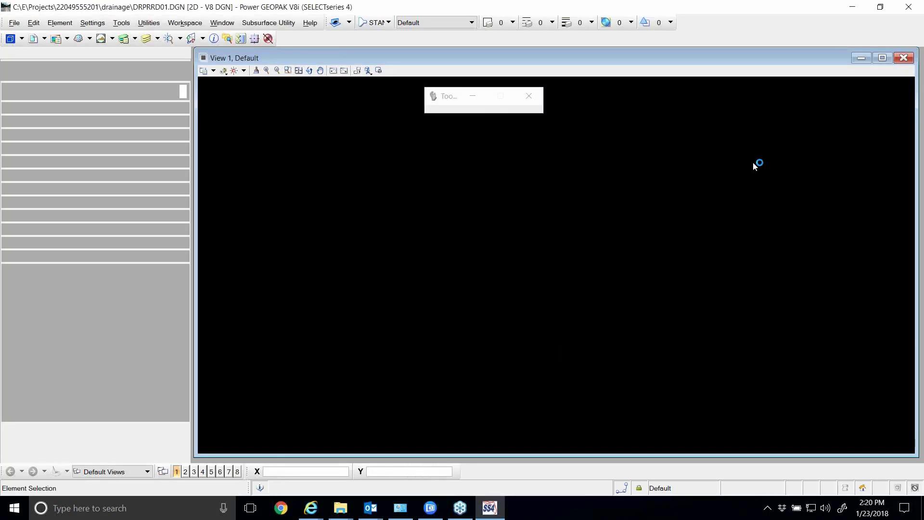
click(878, 57)
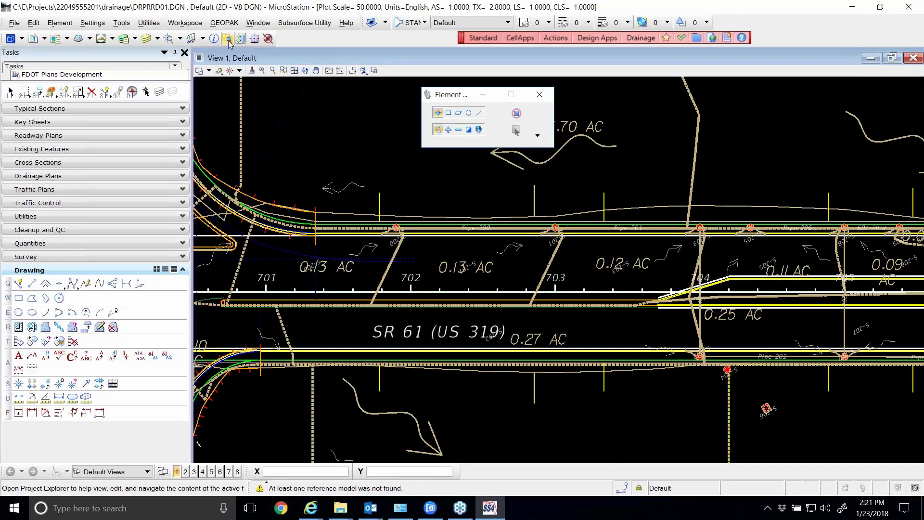
Start GEOPAK Drainage from the Drainage Plans tasks and load the SR61.gdf project, moving the element selection settings clear of it
click(183, 270)
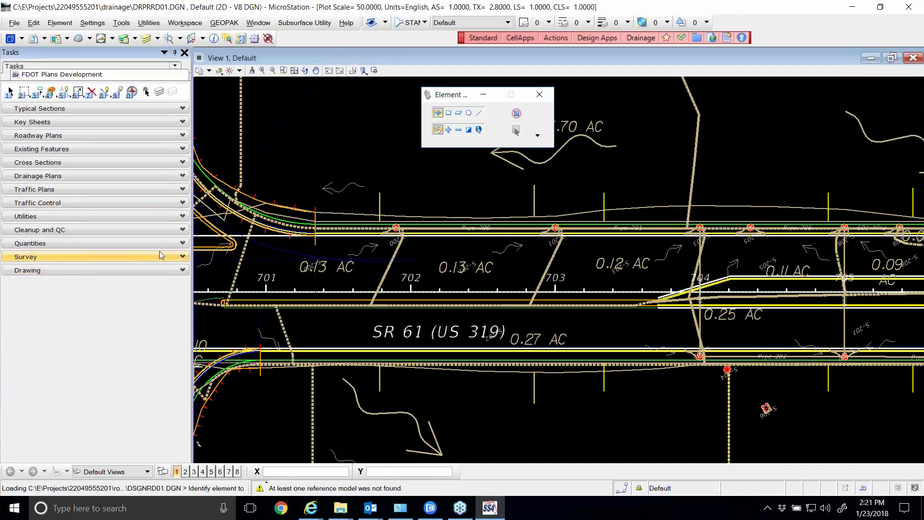
click(183, 175)
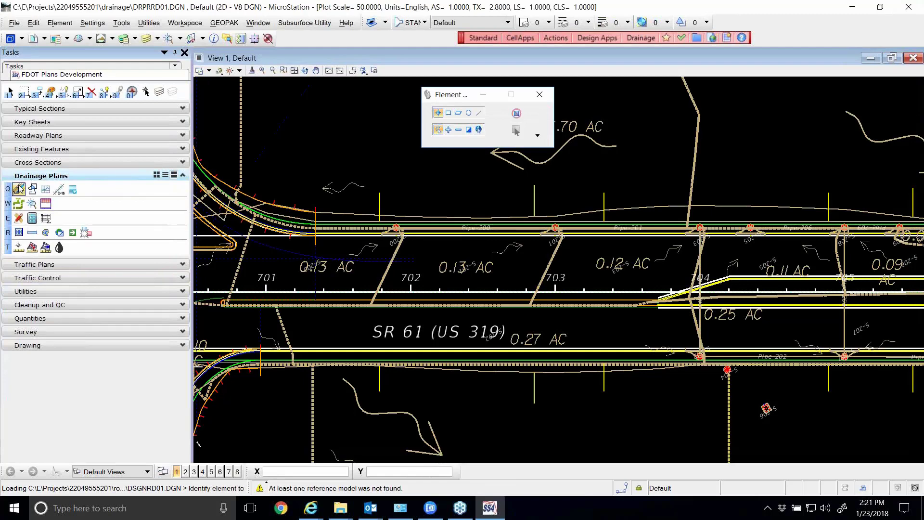
click(18, 189)
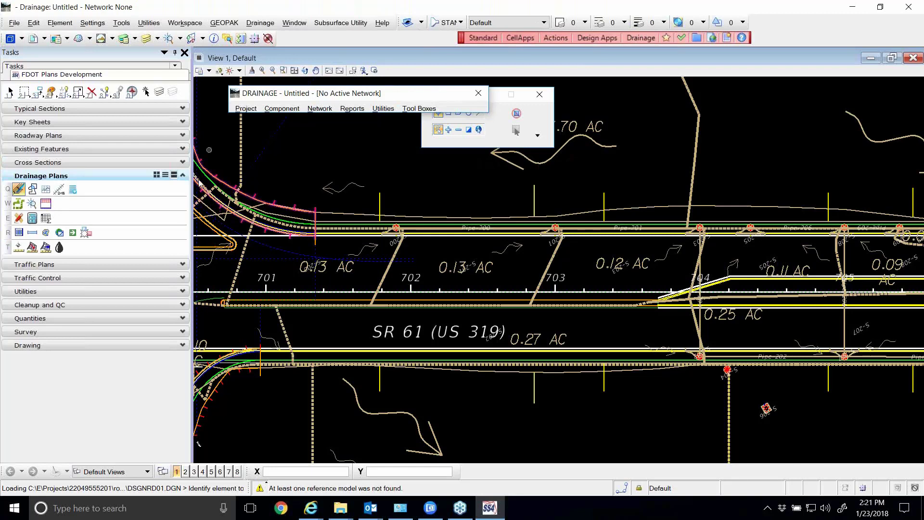
click(246, 109)
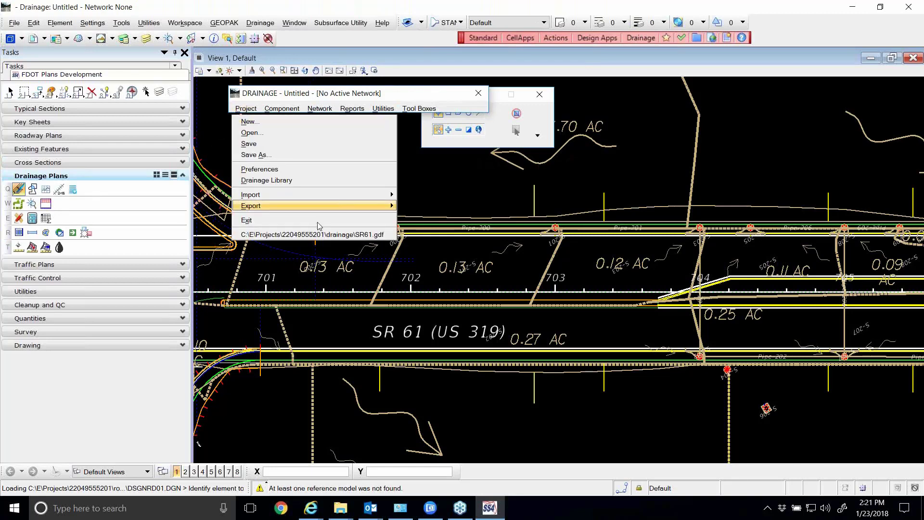
click(324, 236)
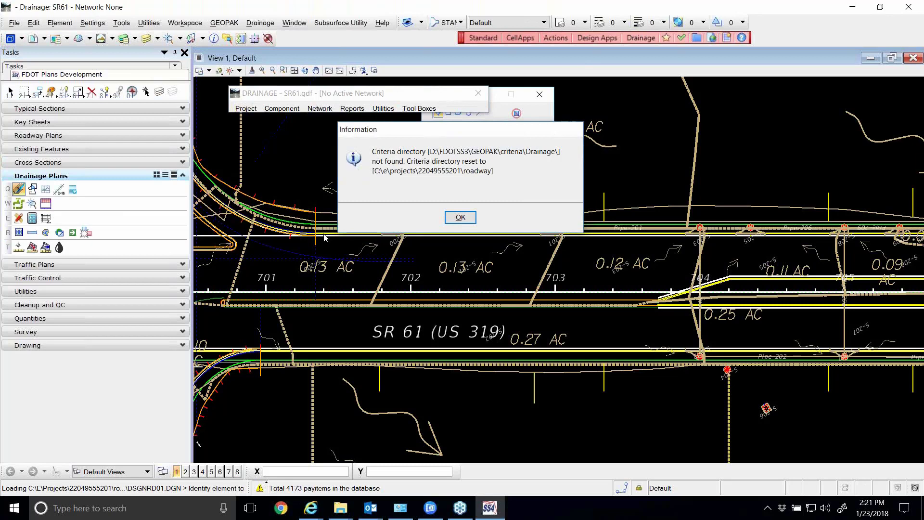
click(457, 218)
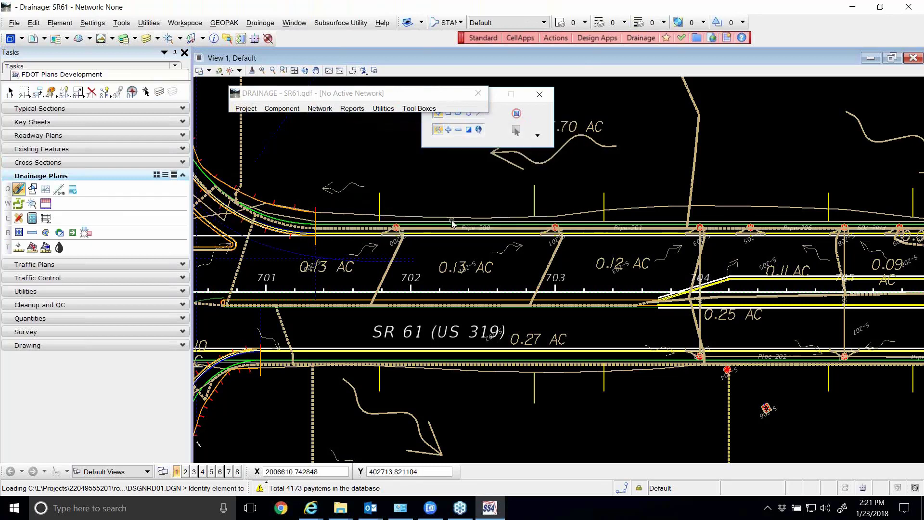
click(505, 121)
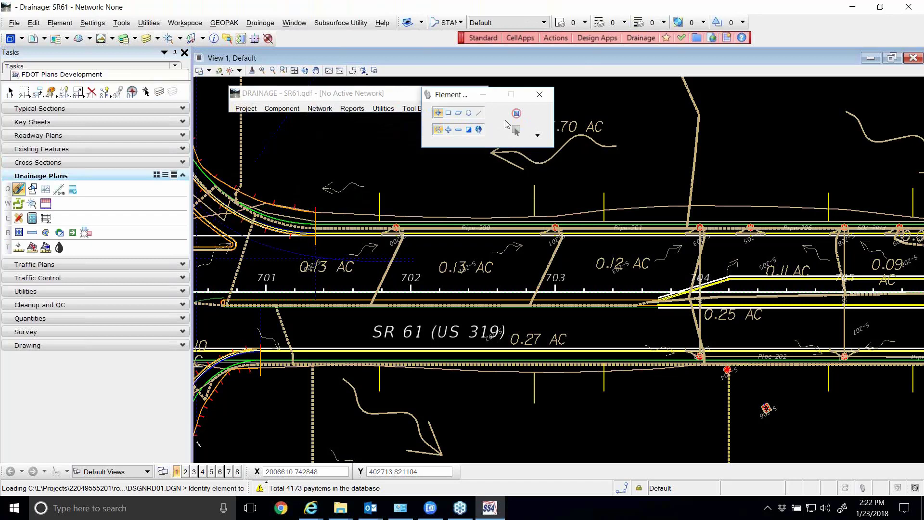
drag(467, 98, 604, 143)
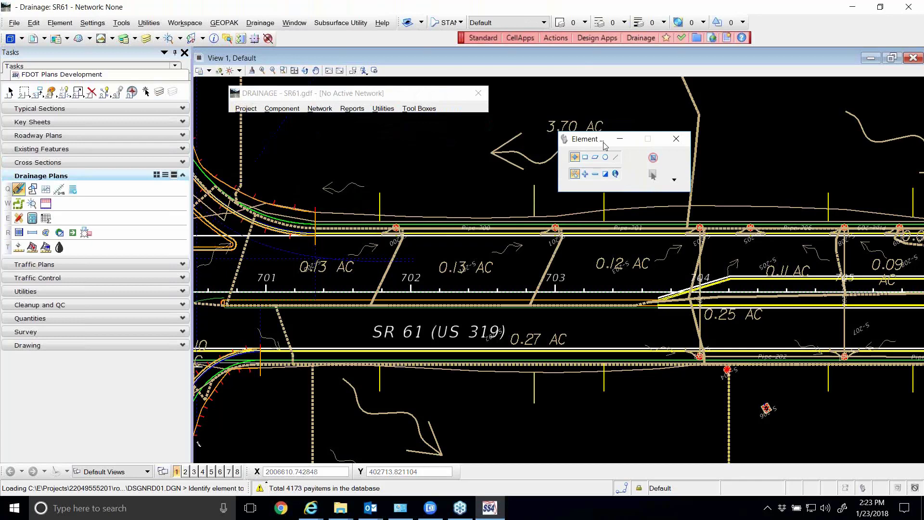
Open the drainage project preferences and move their window beneath the DRAINAGE - SR61.gdf window
click(245, 109)
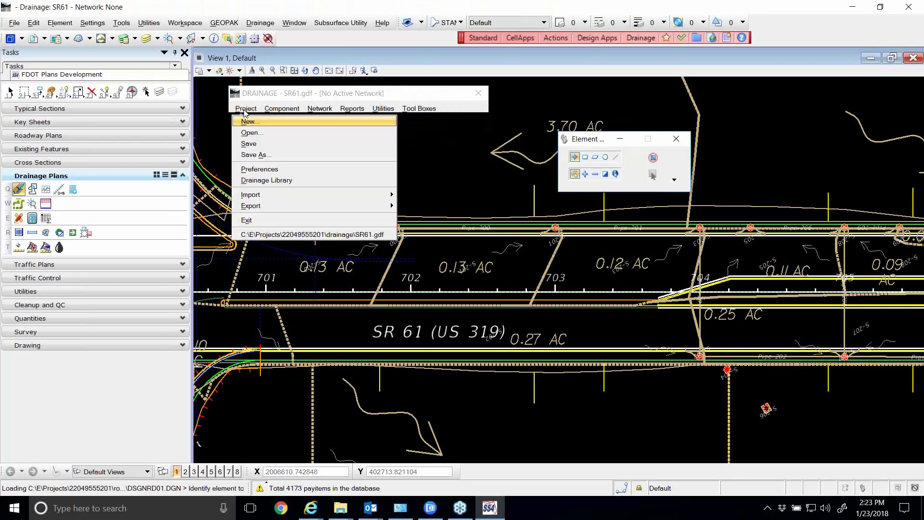
click(267, 170)
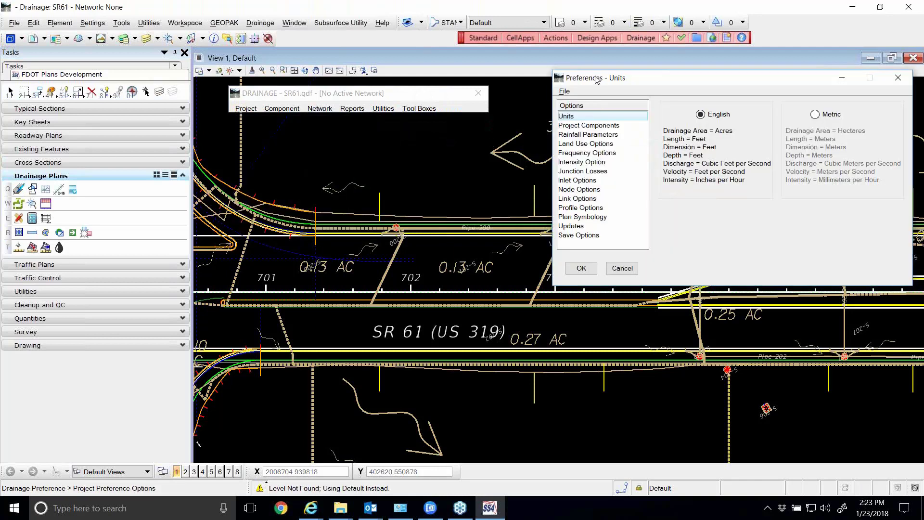
drag(602, 81, 279, 134)
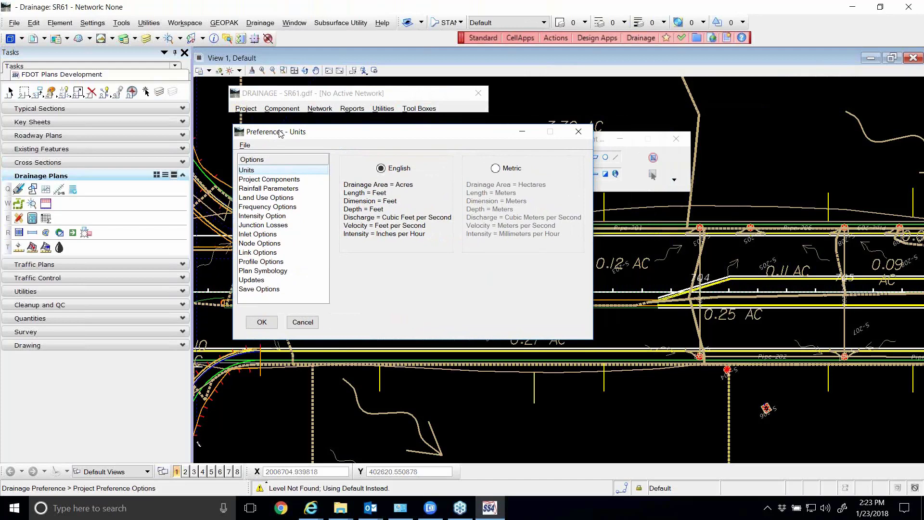
Load the SR61.dpf drainage preferences from C:\E\Projects, accept them and store the changes
click(244, 146)
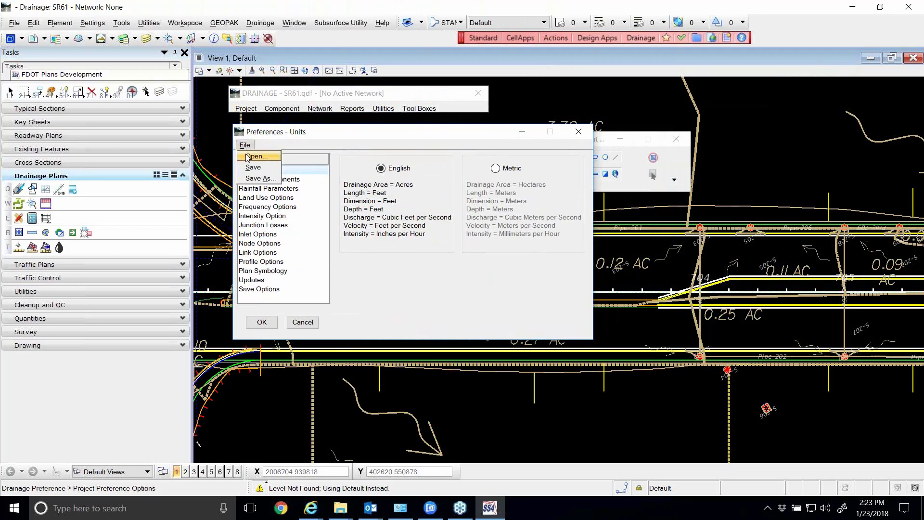
click(249, 157)
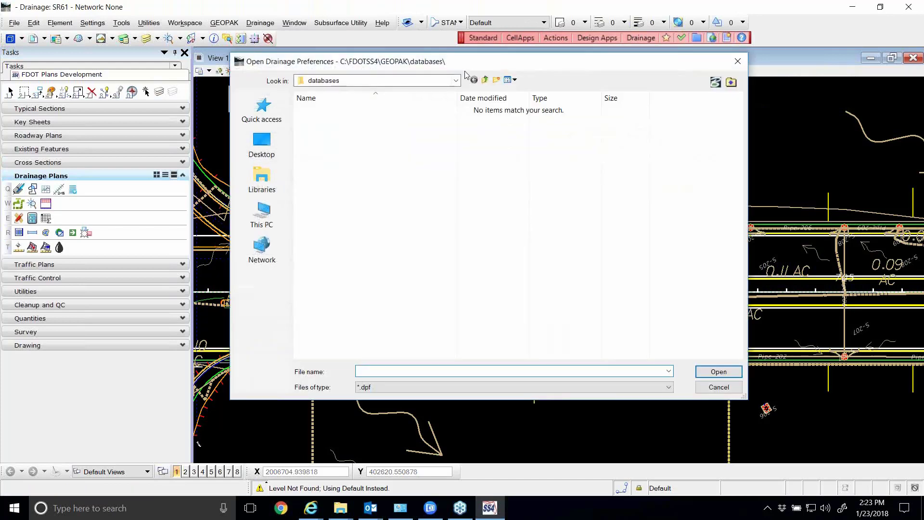
click(452, 82)
click(452, 82)
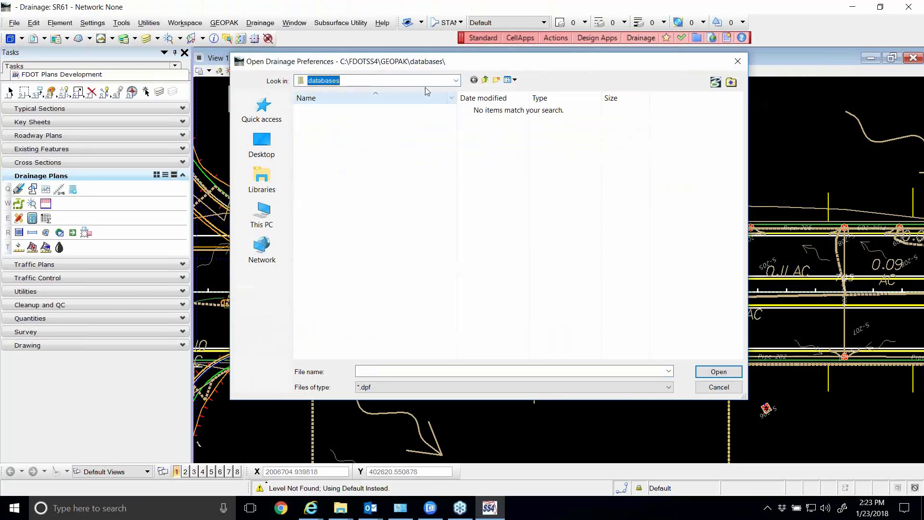
click(453, 81)
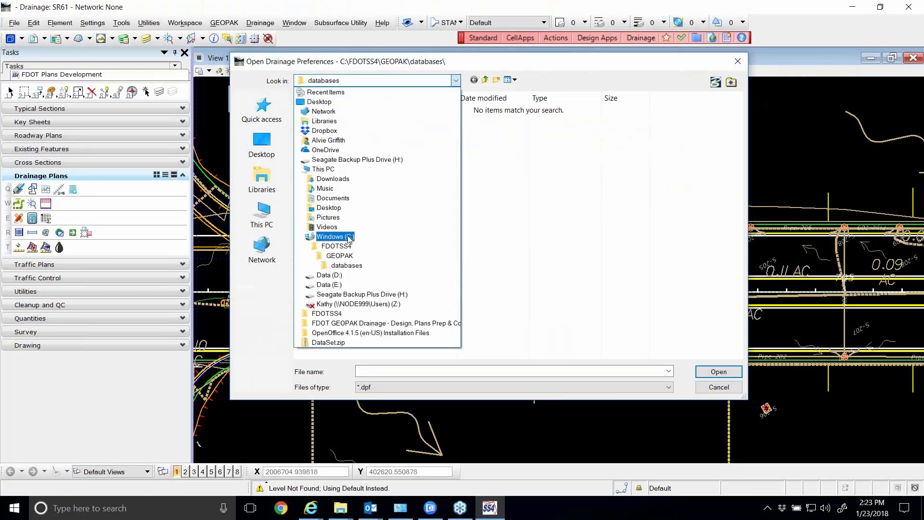
click(350, 236)
double_click(320, 168)
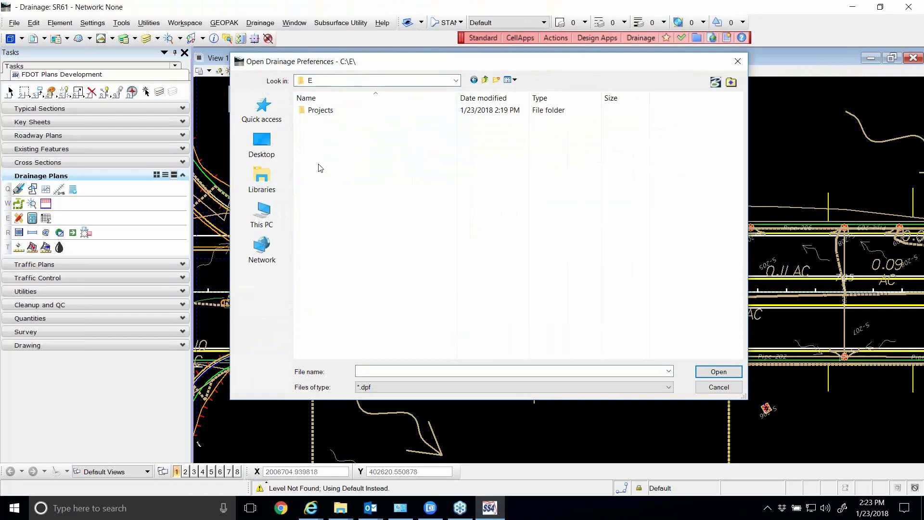
double_click(321, 110)
click(336, 123)
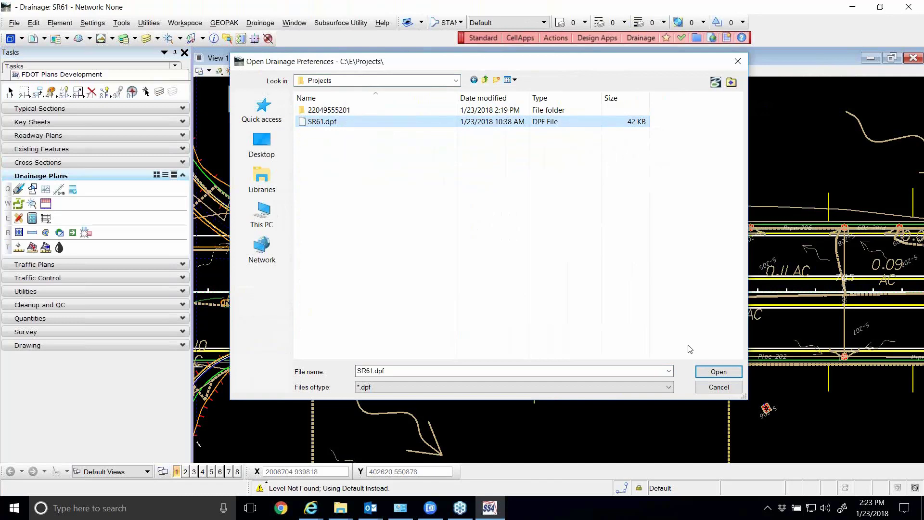
click(720, 372)
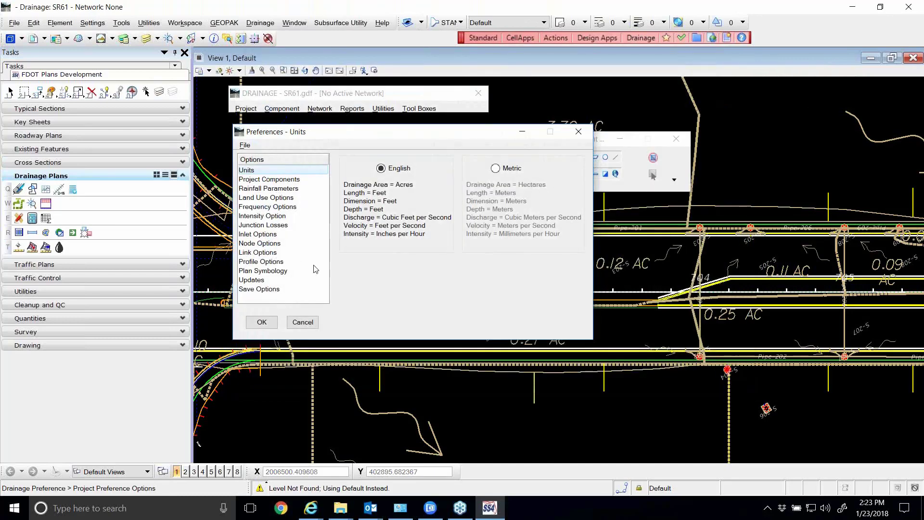
click(262, 322)
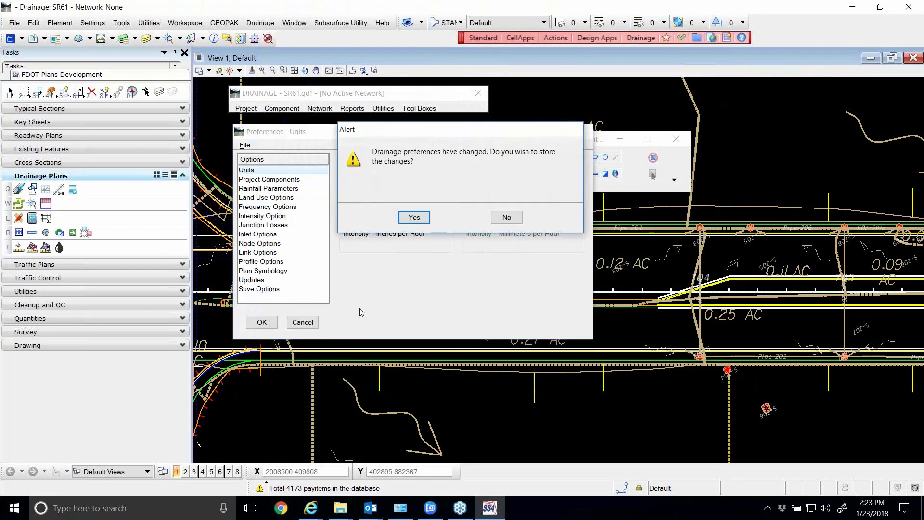
click(415, 219)
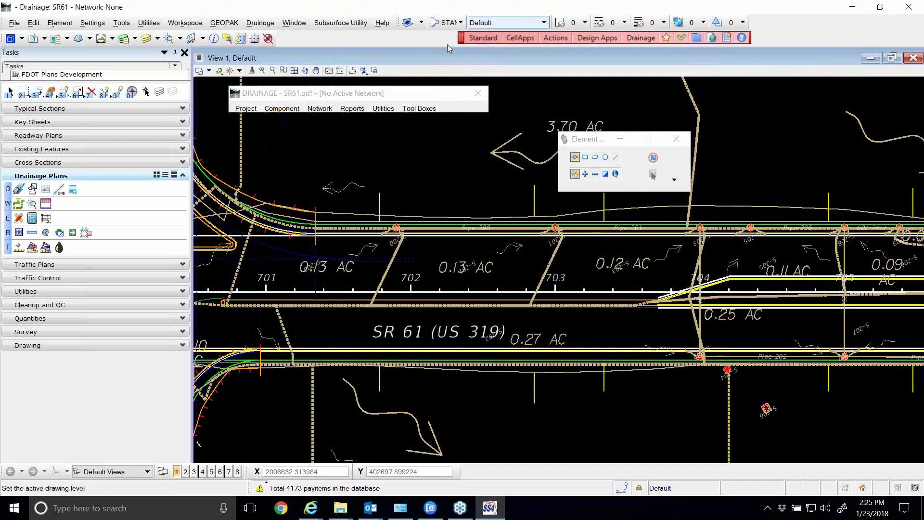
Begin adding a new drainage network, bring its dialog over the drawing and check the available outlet nodes
click(288, 111)
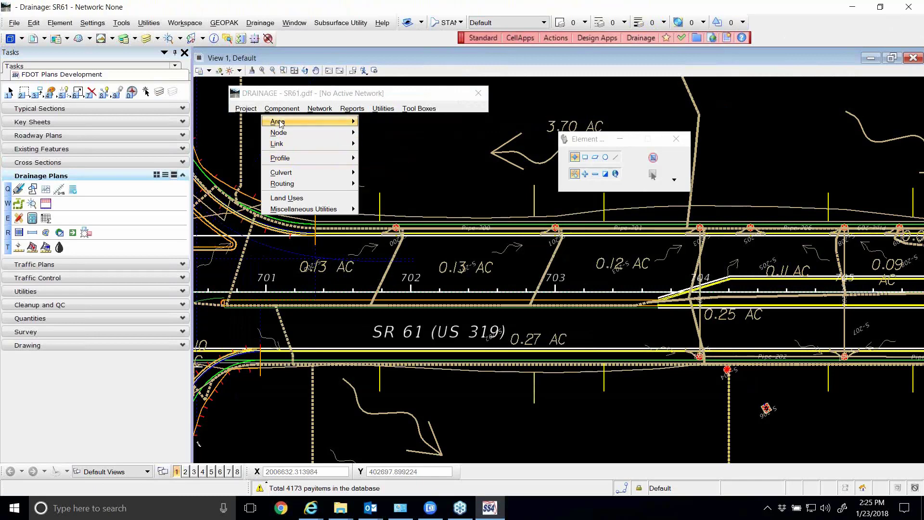
mouse_move(321, 109)
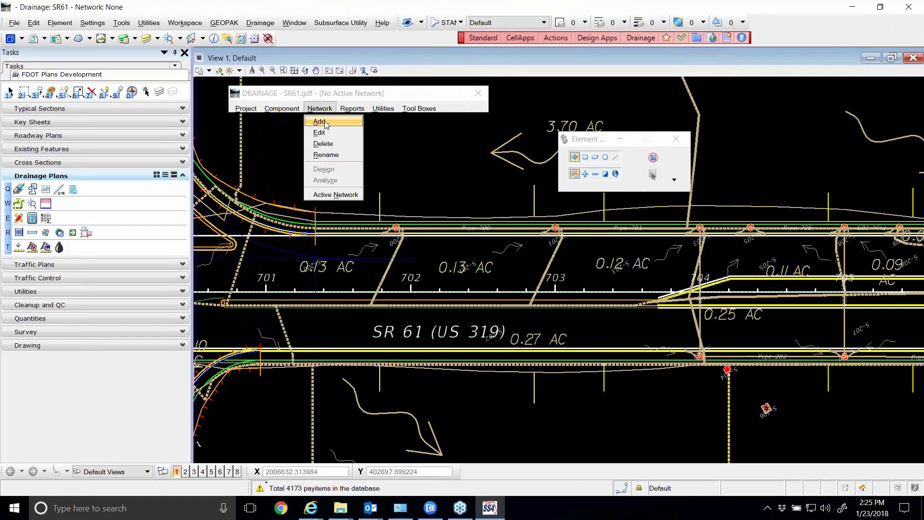
click(325, 123)
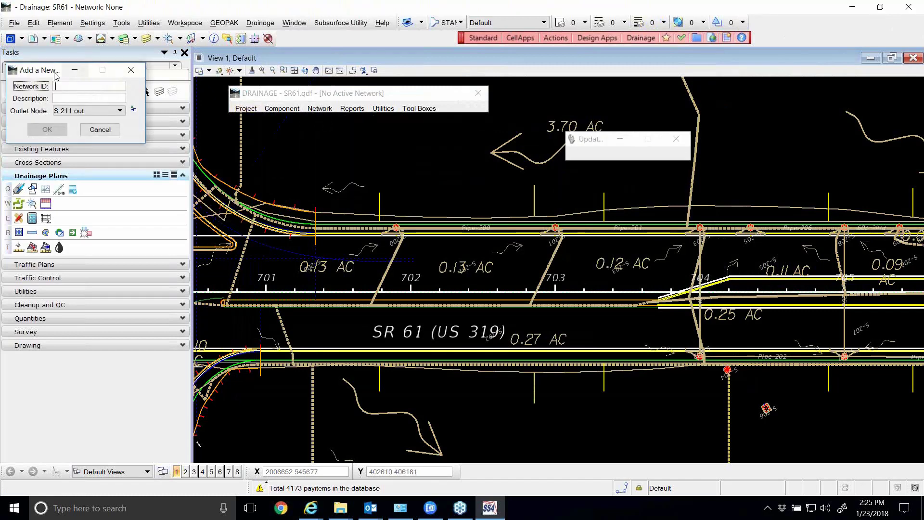
drag(55, 75, 408, 130)
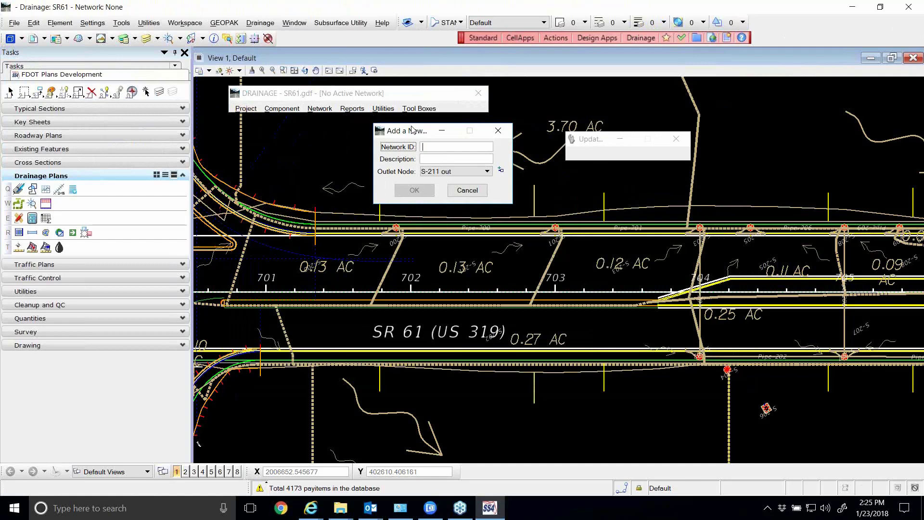
click(486, 171)
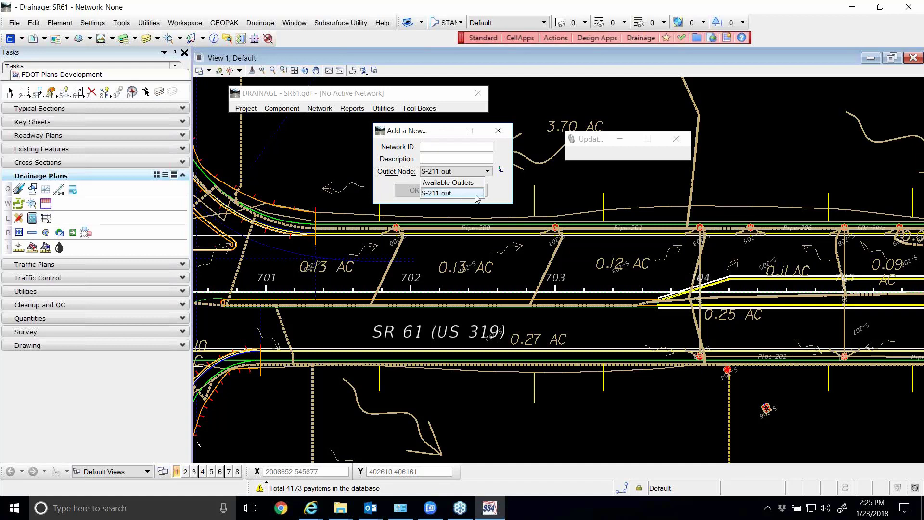
click(409, 134)
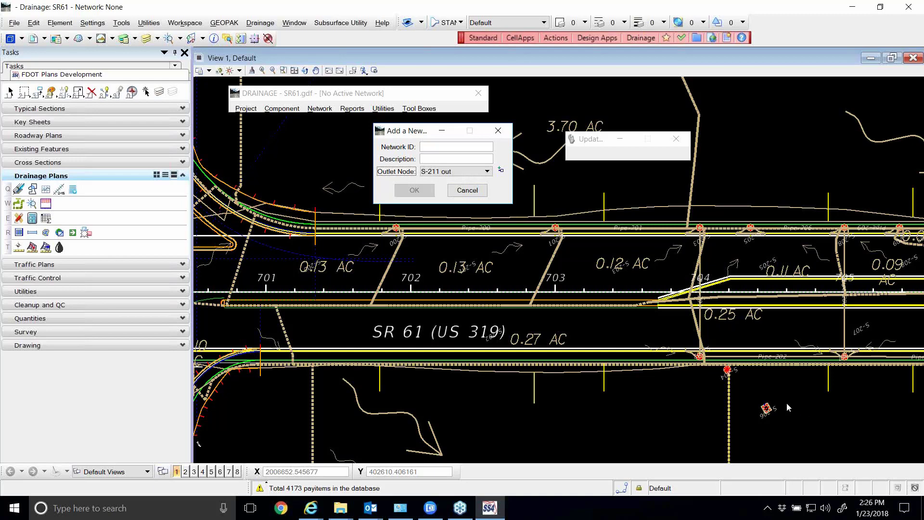
Pick the S-211 out structure at the end of Pipe-211 in the drawing as the network's outlet node
scroll(770, 404, up, 5)
scroll(582, 352, down, 5)
scroll(645, 358, down, 3)
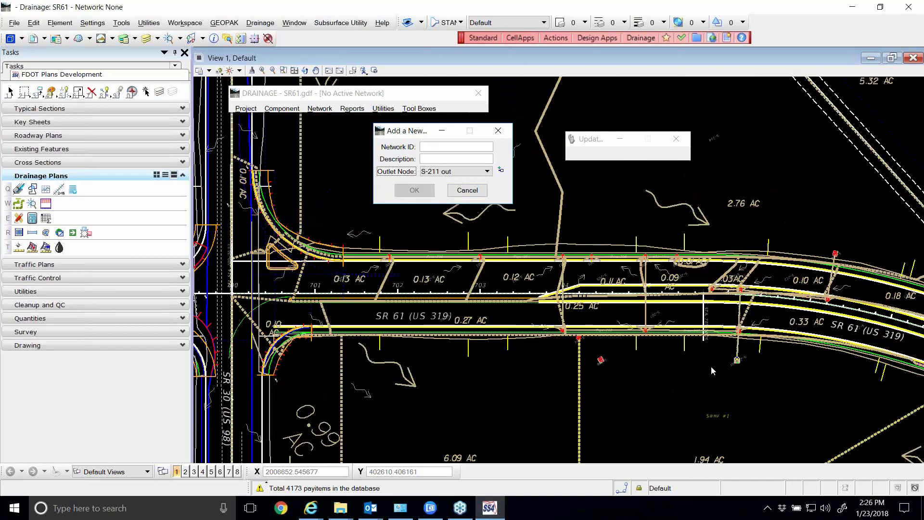
scroll(712, 366, up, 6)
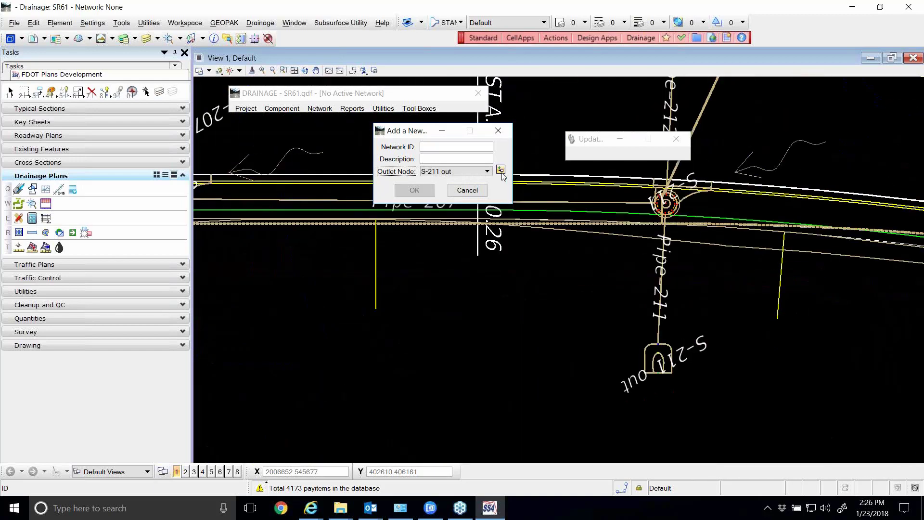
click(503, 172)
click(662, 347)
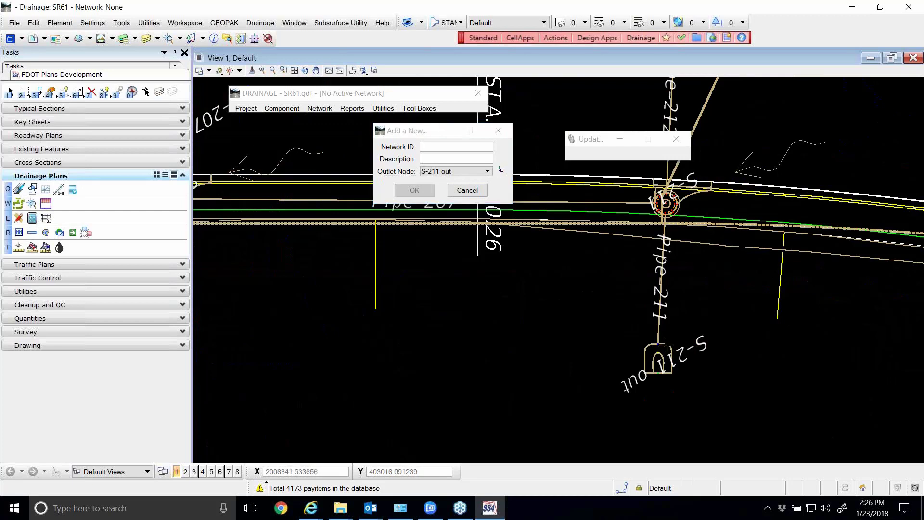
click(501, 171)
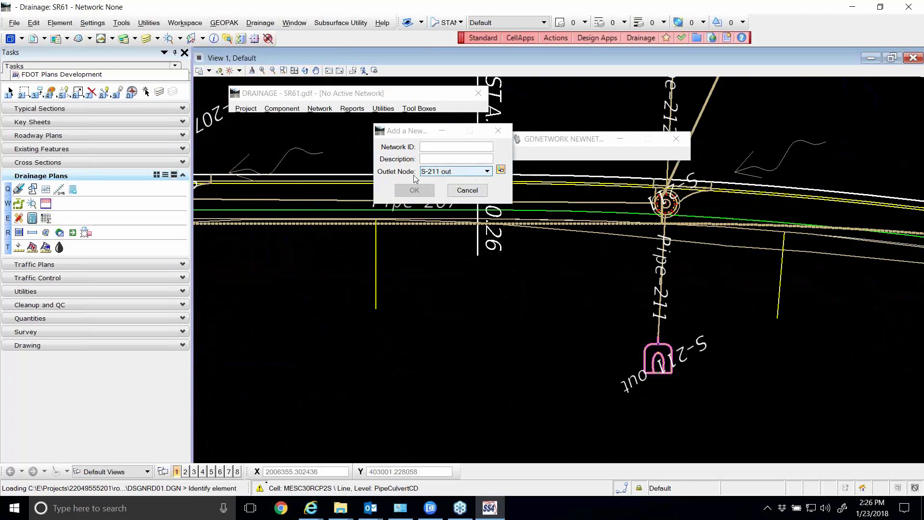
Set the network ID to SR61-1 and create the network with outlet node S-211 out
drag(419, 135, 401, 145)
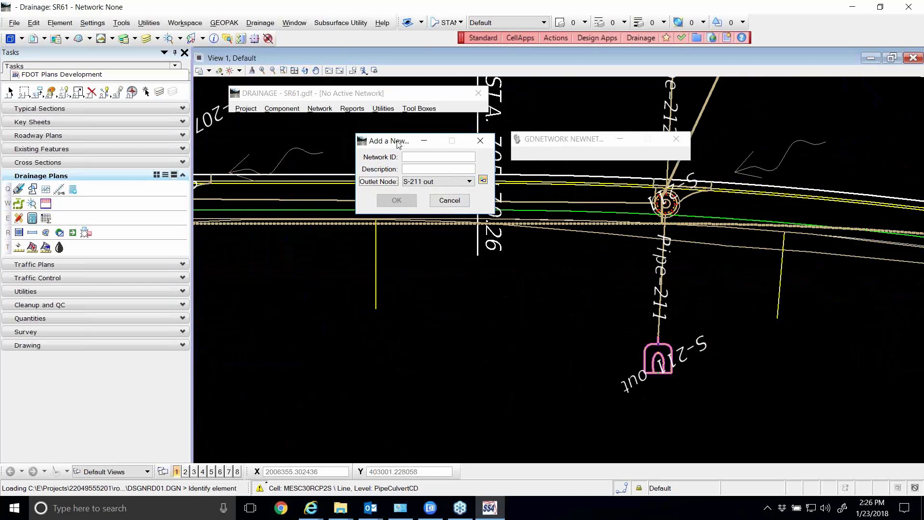
drag(401, 144, 339, 147)
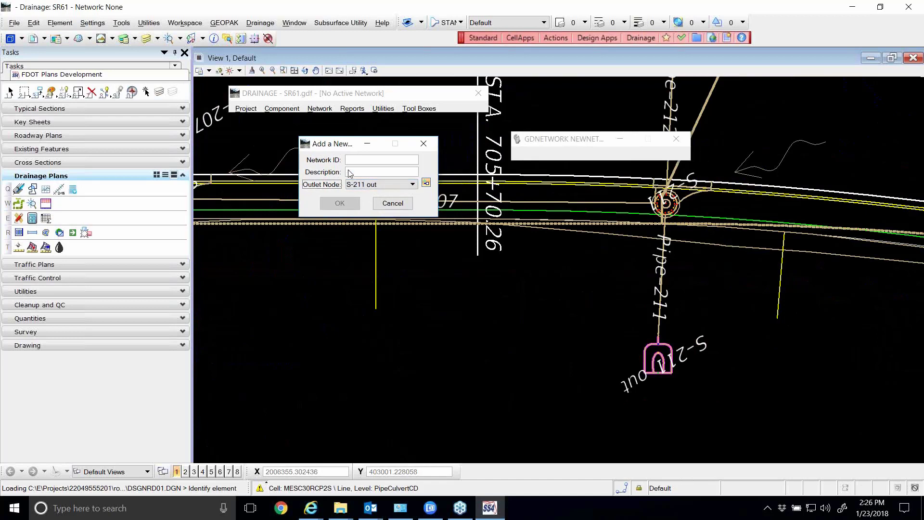
click(360, 160)
text(SR)
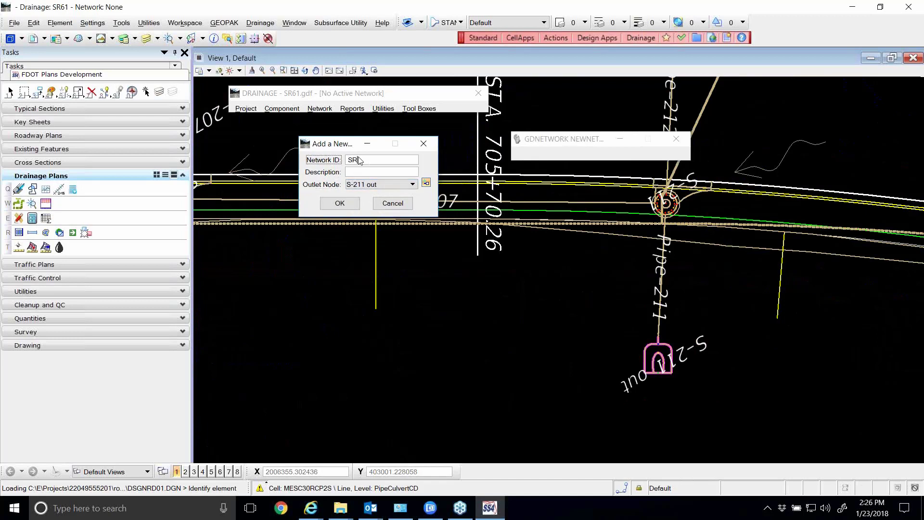
text(61-1)
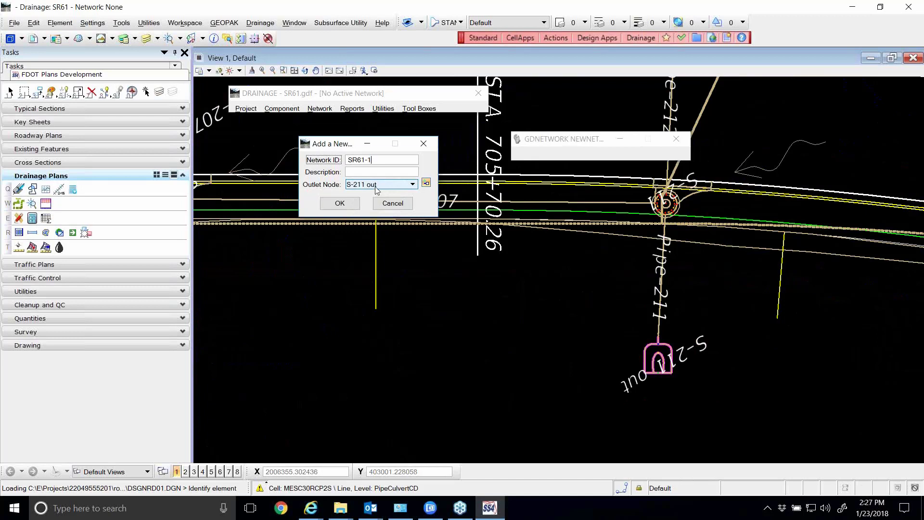
click(374, 160)
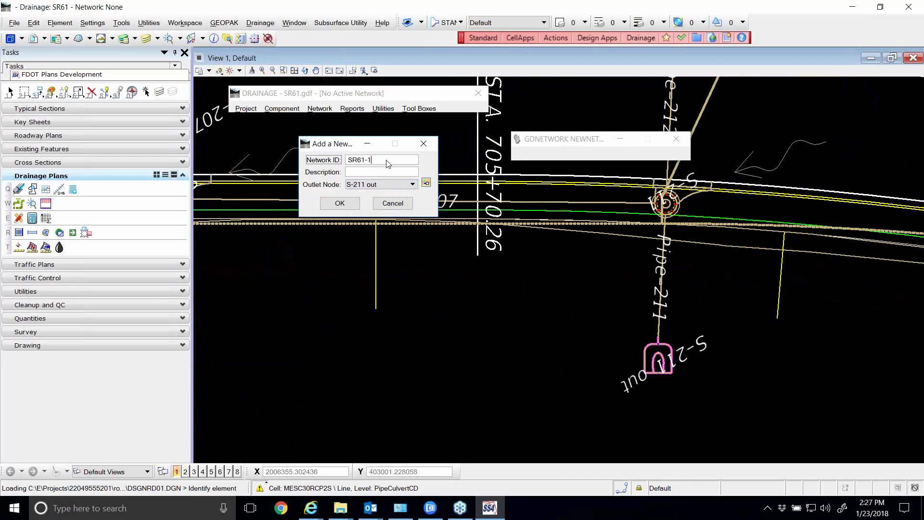
click(347, 206)
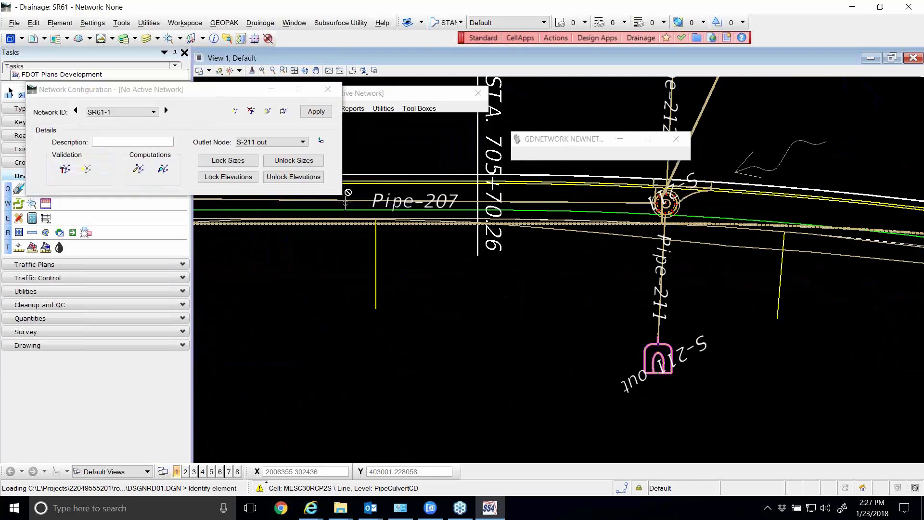
Build network SR61-1 from its network configuration and dismiss the build report
drag(164, 76, 371, 136)
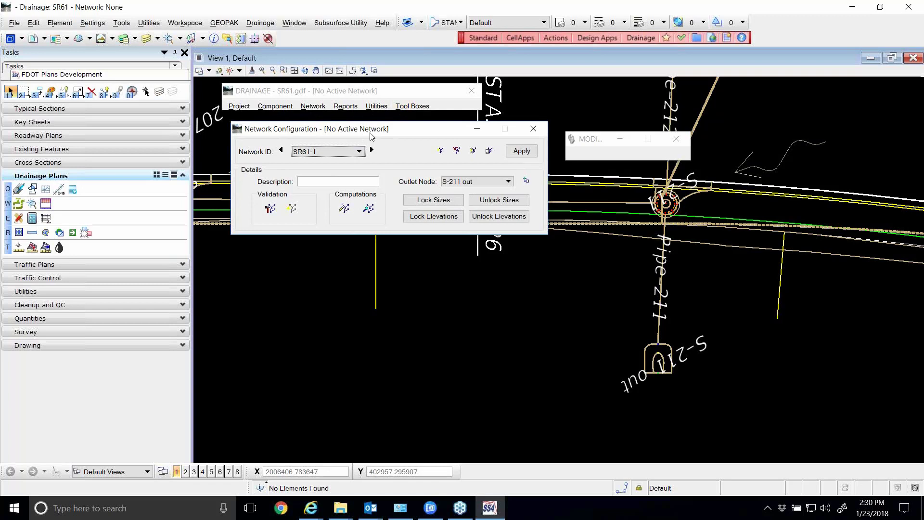
drag(369, 134, 378, 123)
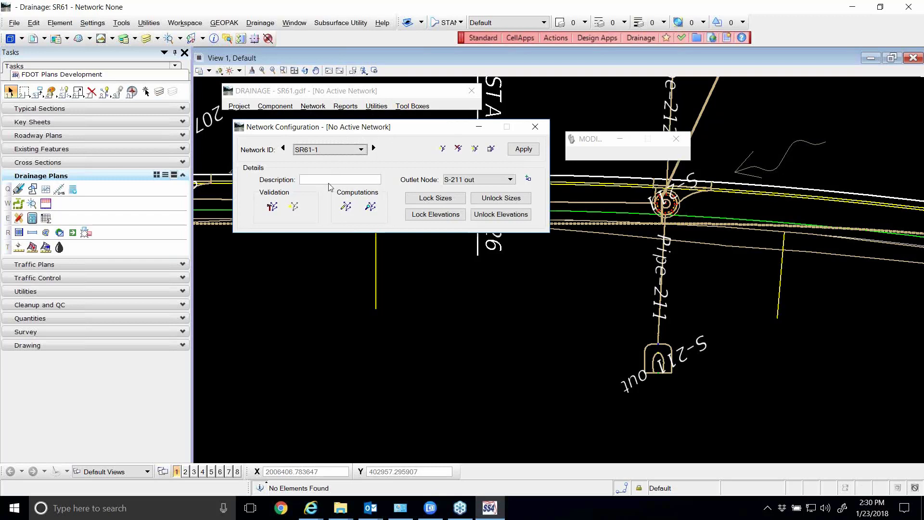
drag(293, 133, 288, 133)
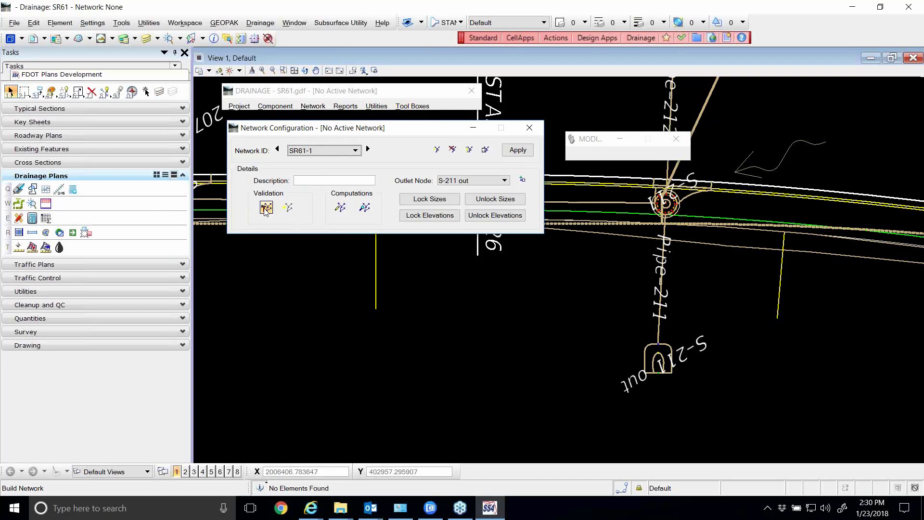
click(266, 208)
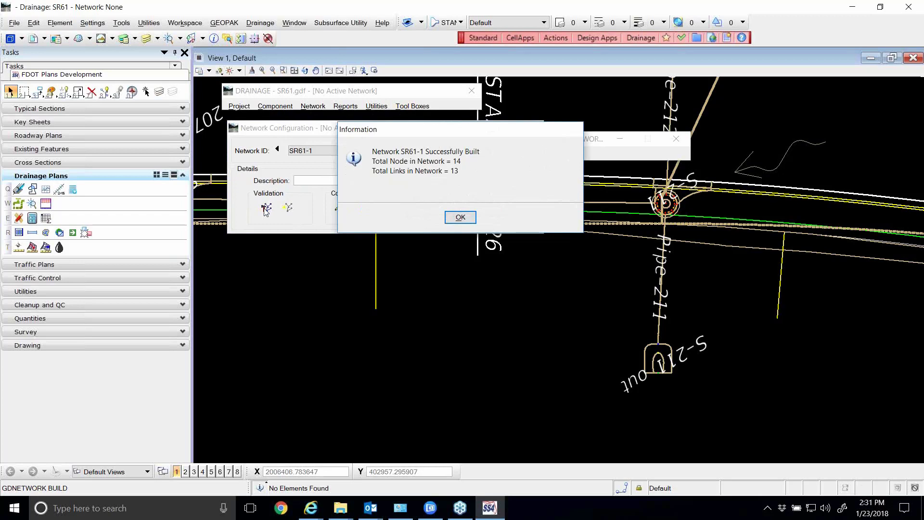
click(461, 215)
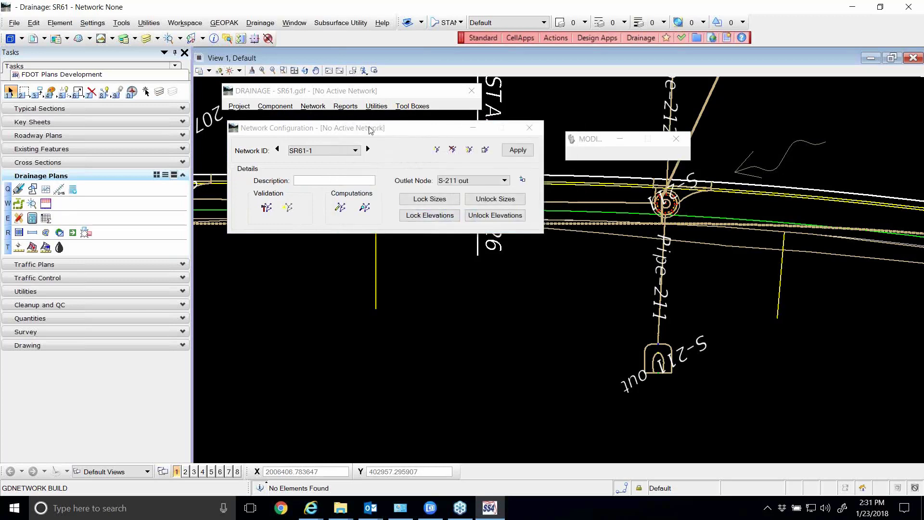
Move the network configuration lower over the drawing and highlight network SR61-1 in the plan view
drag(371, 130, 401, 179)
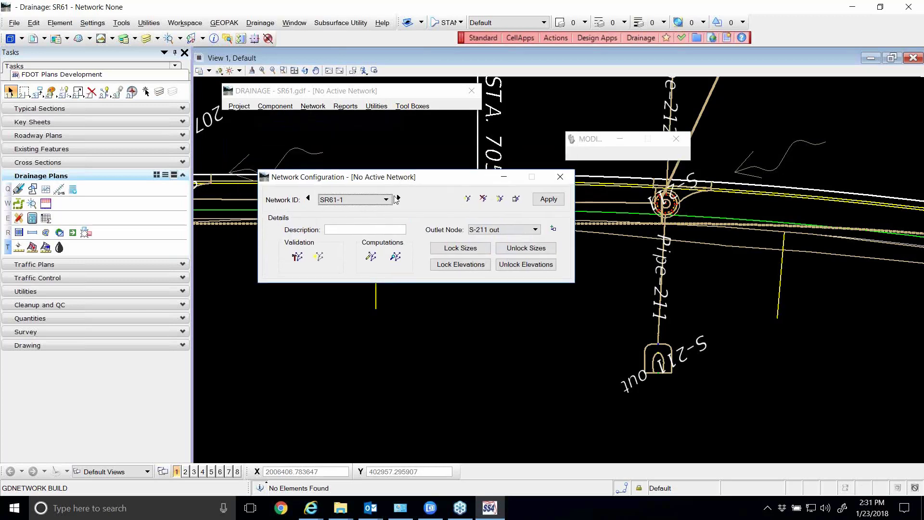
click(319, 257)
click(319, 257)
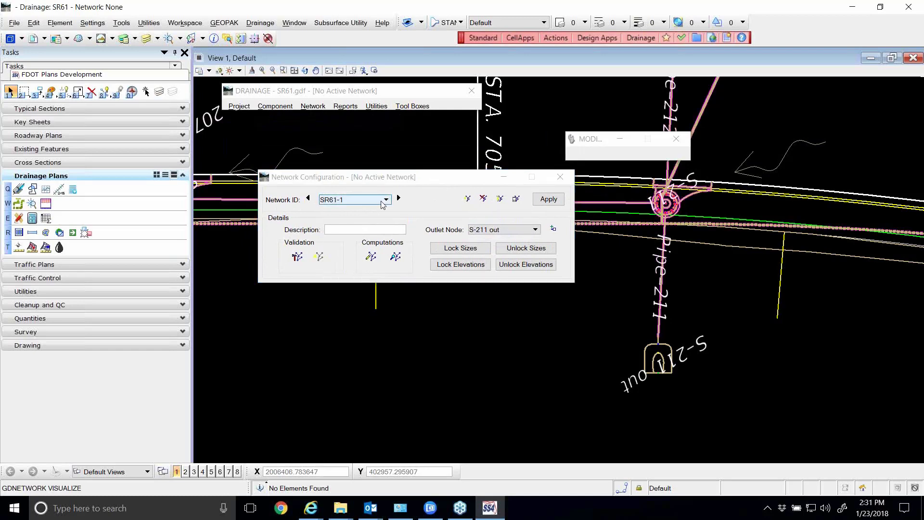
Move the network configuration below the roadway and highlight the full extent of network SR61-1 in the drawing
drag(381, 179, 452, 341)
scroll(498, 293, down, 2)
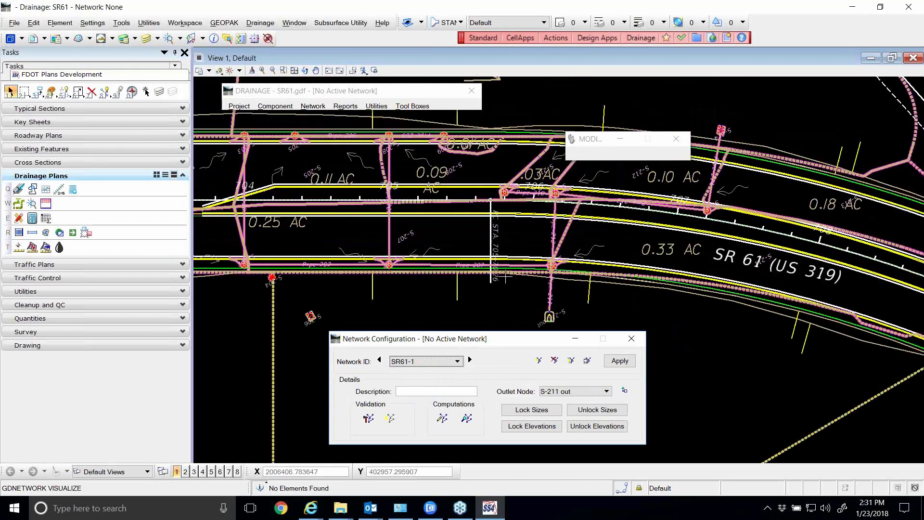
scroll(530, 270, down, 2)
scroll(401, 247, up, 1)
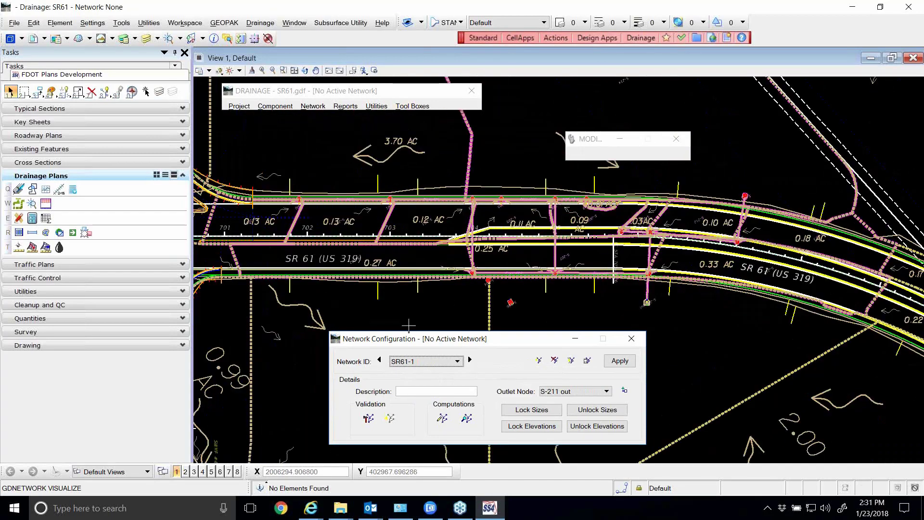
click(390, 418)
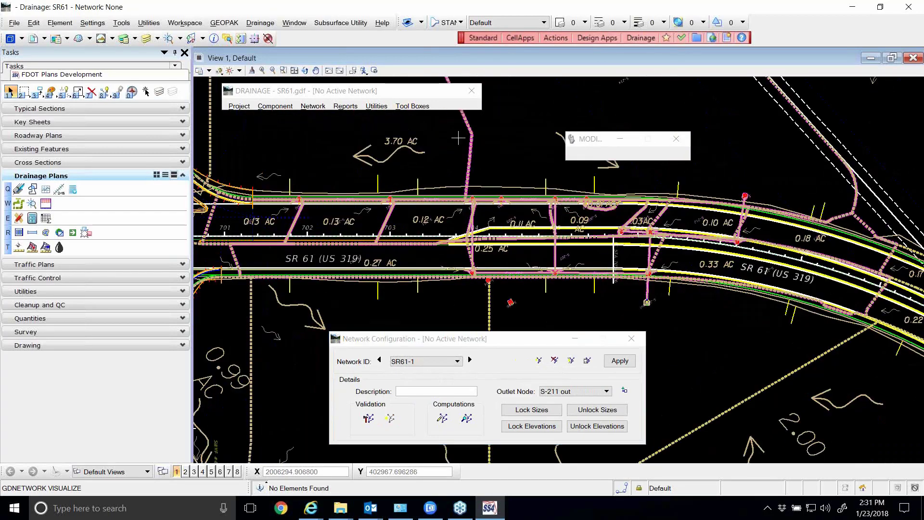
scroll(468, 224, down, 1)
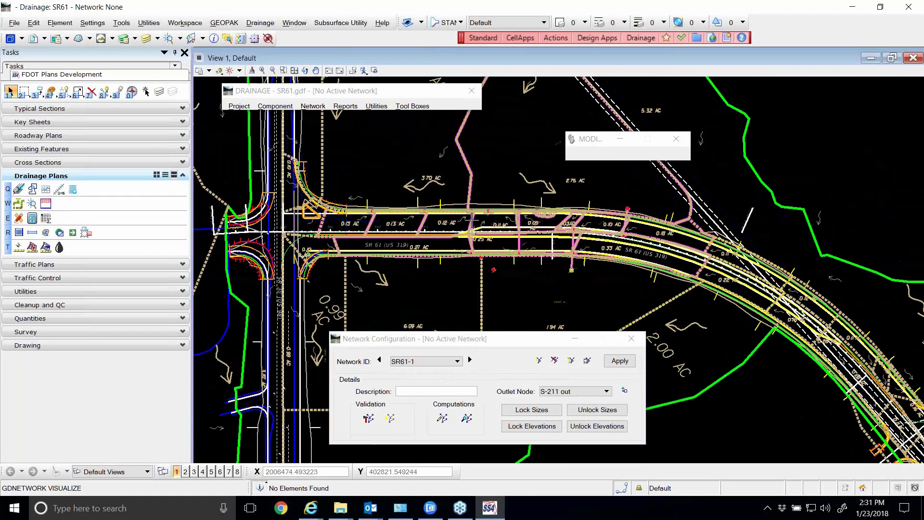
Turn off display of references DRMPRD00, ALGNRD01 and DSGNRD01, and move the references list and network configuration away from the network
click(32, 39)
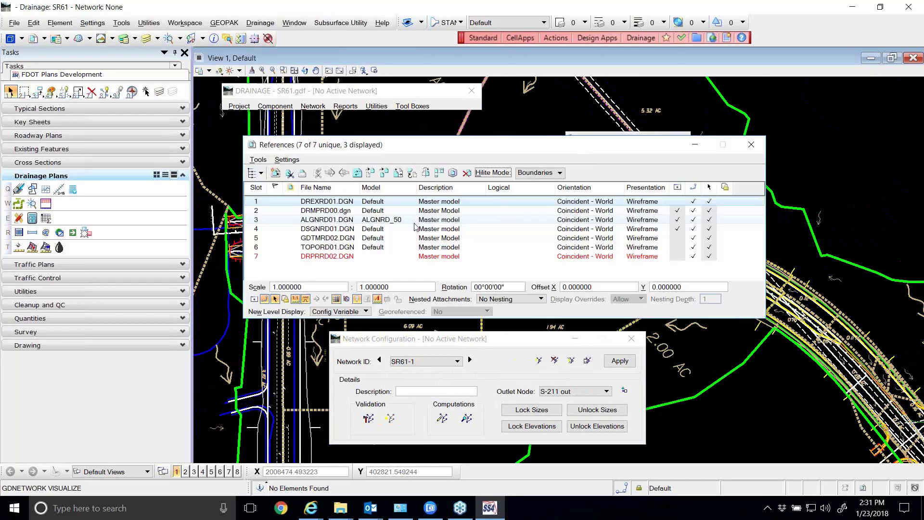
click(678, 212)
click(678, 211)
click(678, 219)
click(678, 229)
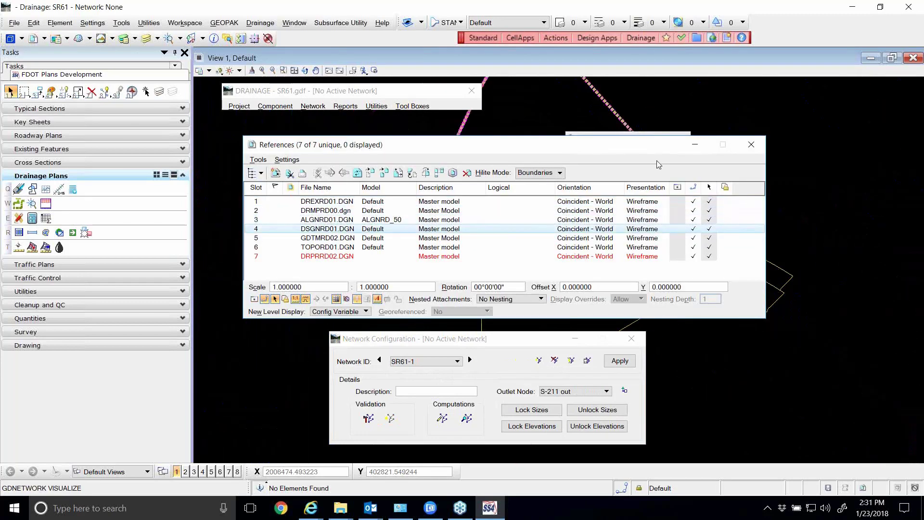
click(687, 149)
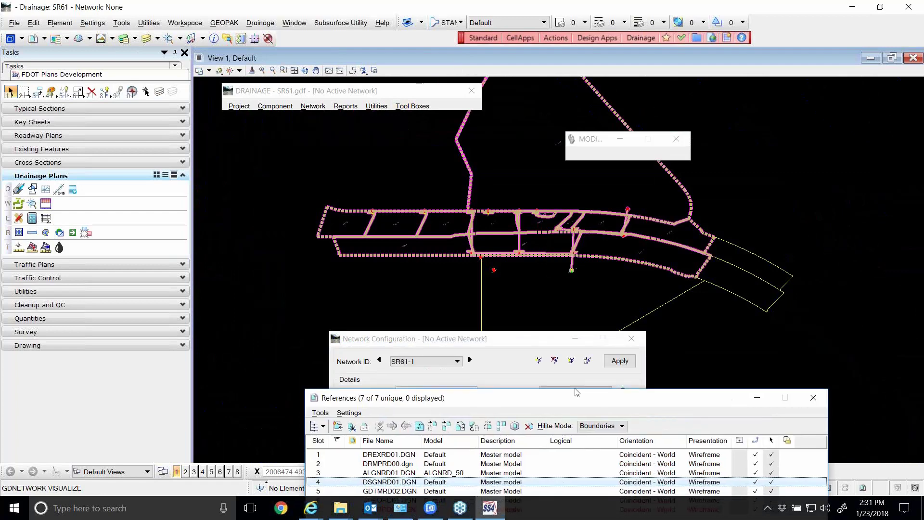
drag(493, 343, 402, 159)
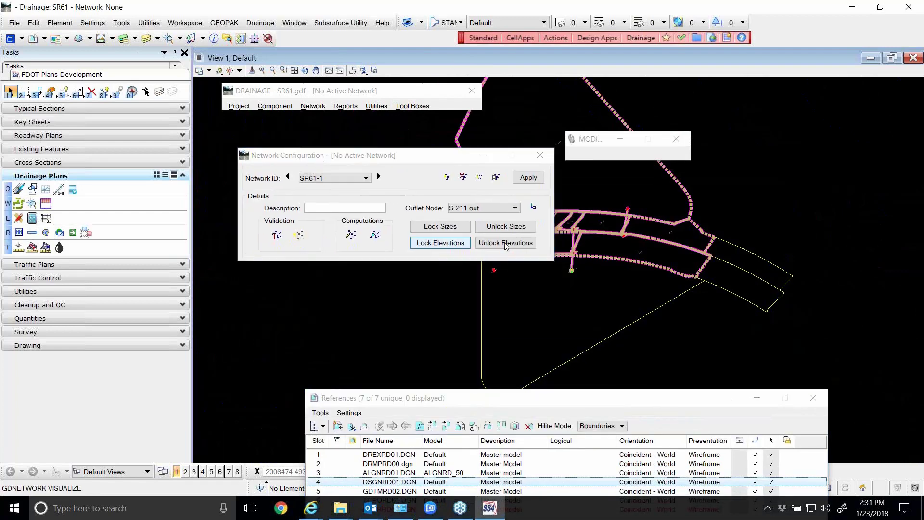
scroll(635, 223, up, 2)
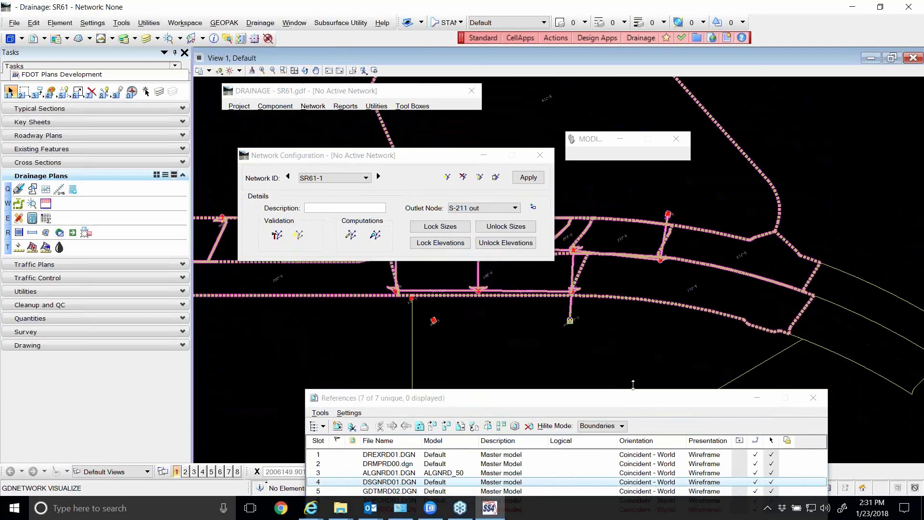
Turn display of references DRMPRD00, ALGNRD01 and DSGNRD01 back on and close the references list
drag(627, 399, 570, 241)
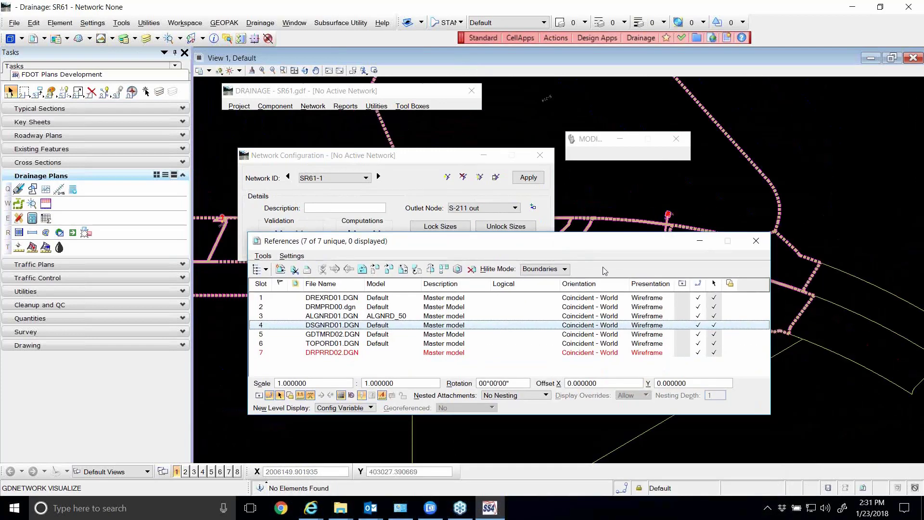
click(682, 311)
click(683, 324)
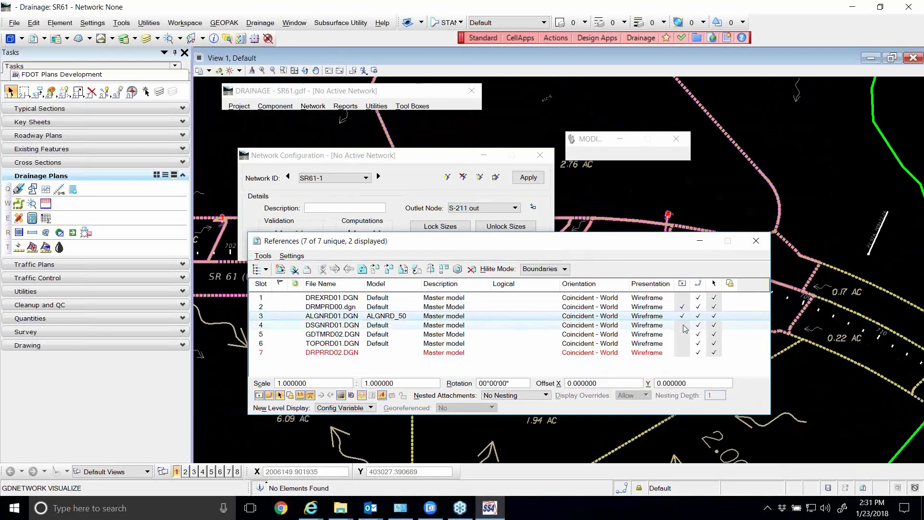
click(756, 241)
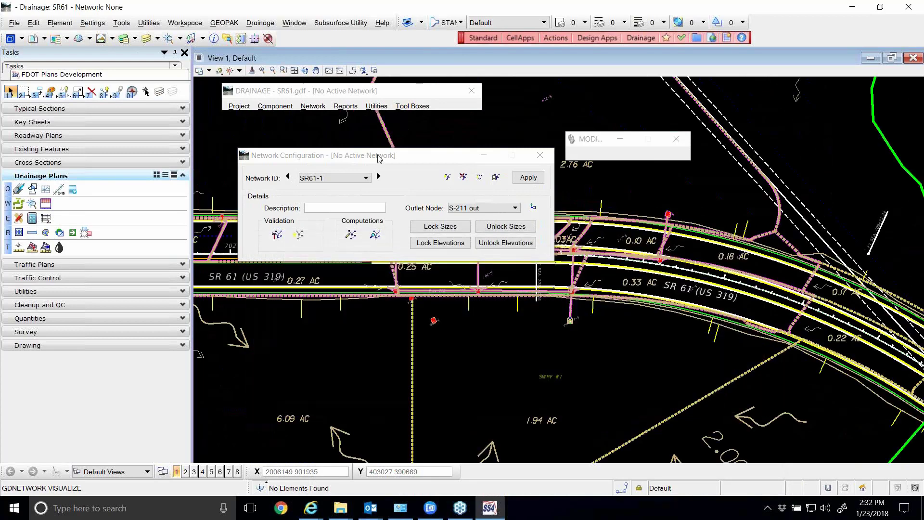
Minimize the network configuration and hide references DRMPRD00, ALGNRD01 and DSGNRD01 so only the active drainage file is displayed
drag(380, 156, 390, 124)
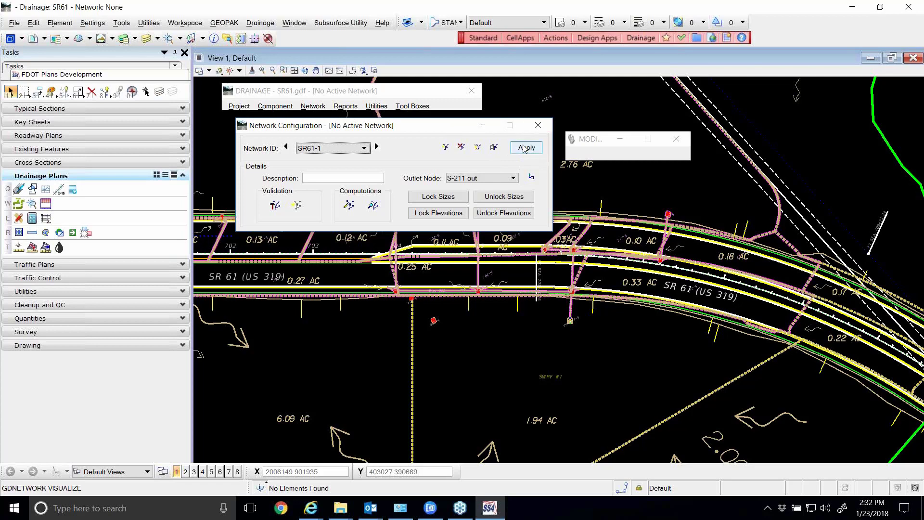
click(482, 126)
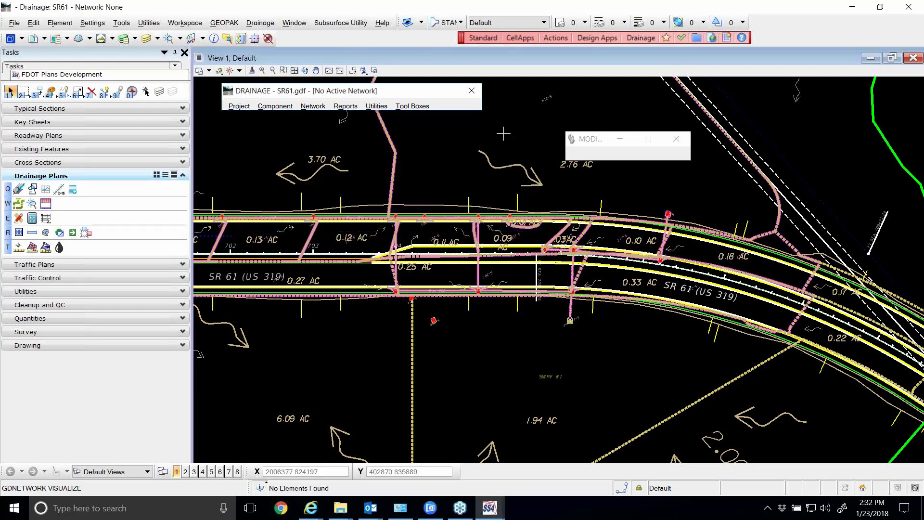
click(35, 41)
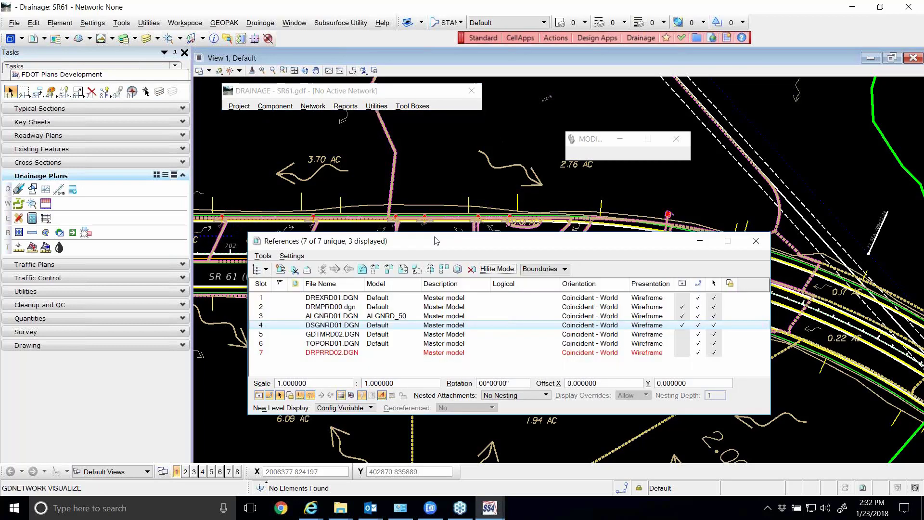
click(683, 307)
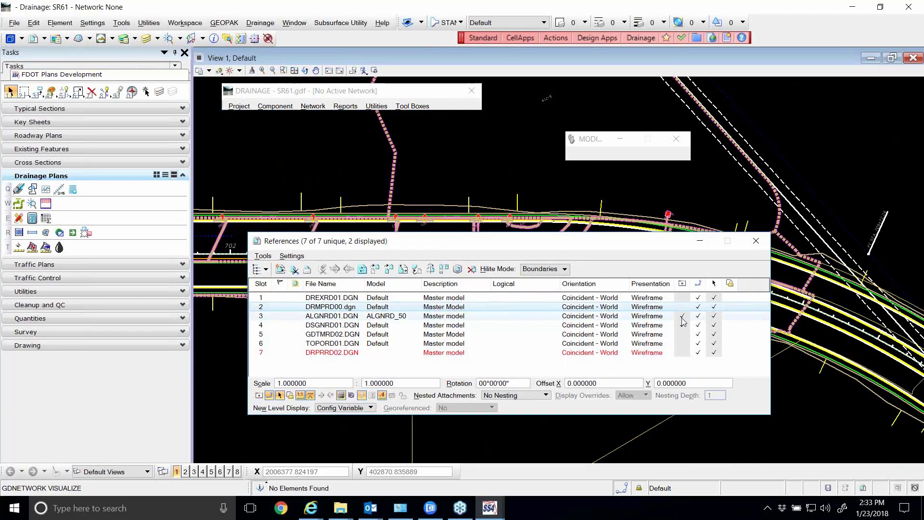
click(682, 316)
click(682, 325)
click(756, 241)
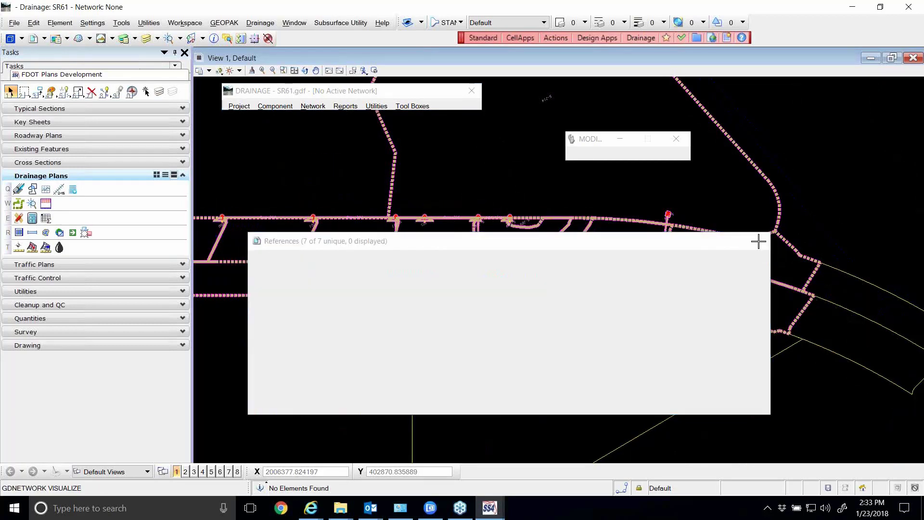
Delete the large drainage area boundary above the roadway from the drawing
click(10, 91)
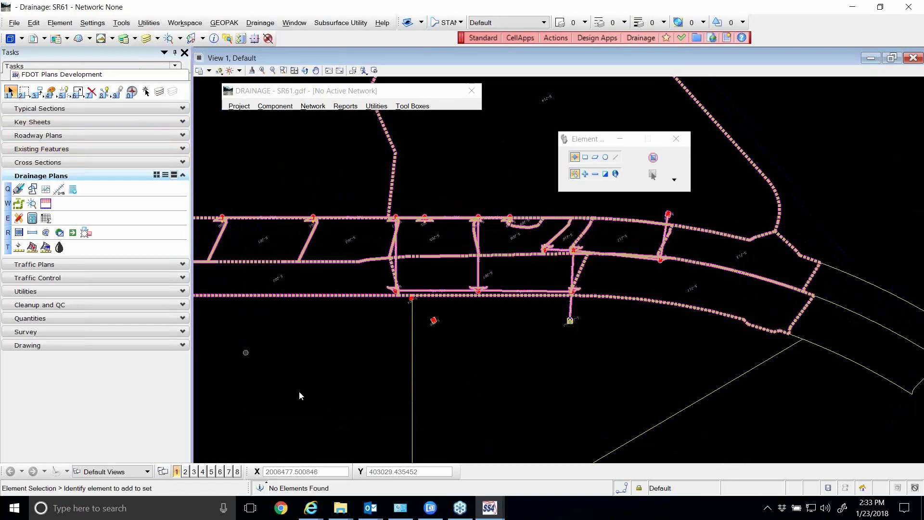
scroll(357, 368, down, 5)
scroll(362, 278, up, 2)
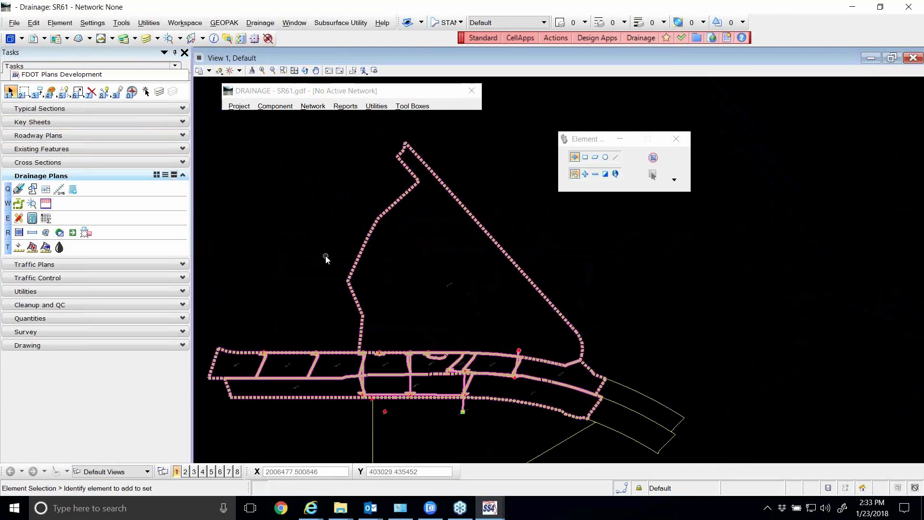
scroll(460, 220, down, 3)
scroll(463, 336, up, 3)
scroll(463, 337, down, 2)
scroll(395, 153, up, 2)
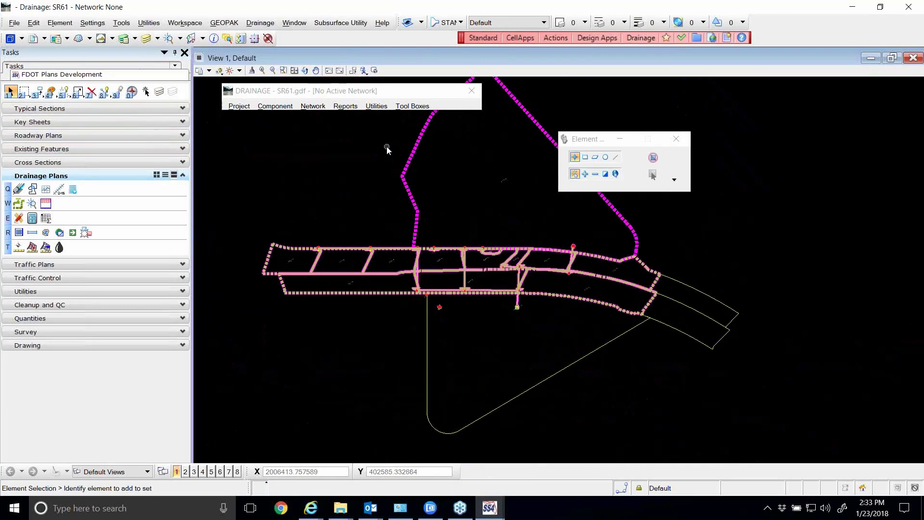
scroll(417, 198, up, 3)
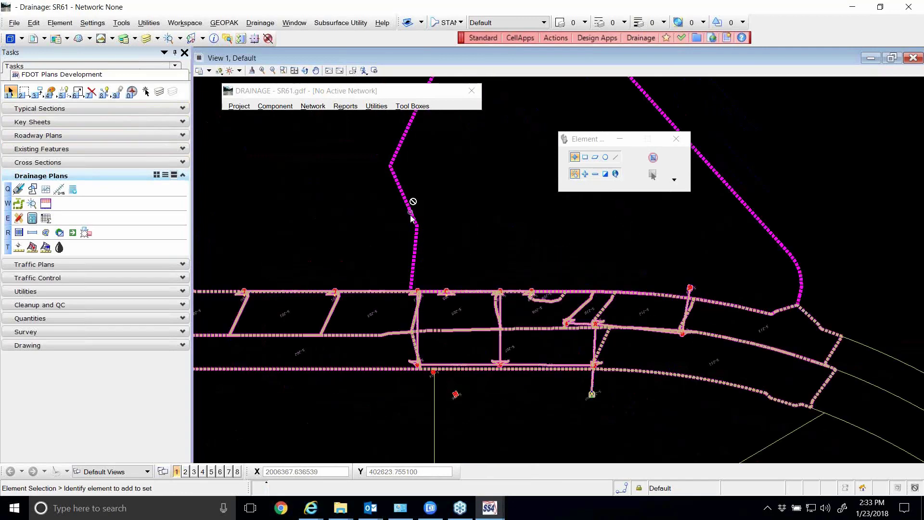
scroll(412, 205, down, 2)
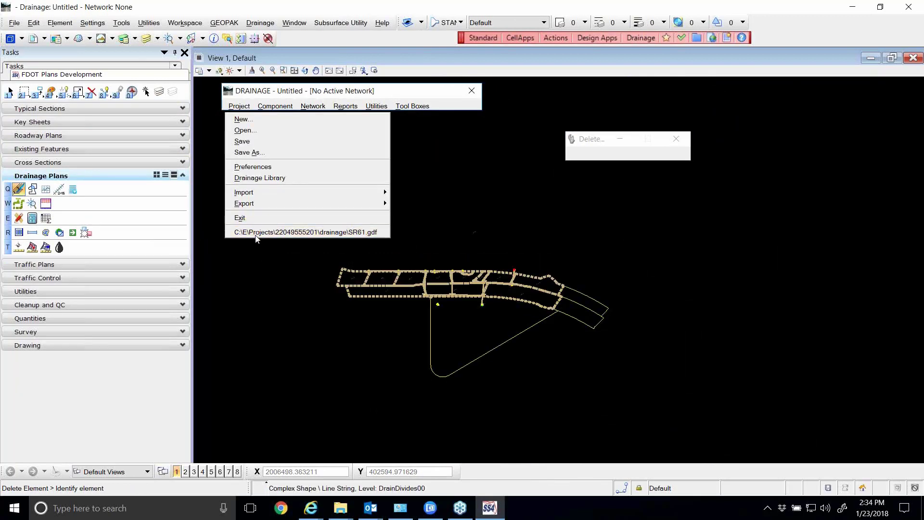
Reopen the SR61.gdf drainage project and load its .dpf drainage preferences from the project folders under C:\E\Projects
click(257, 233)
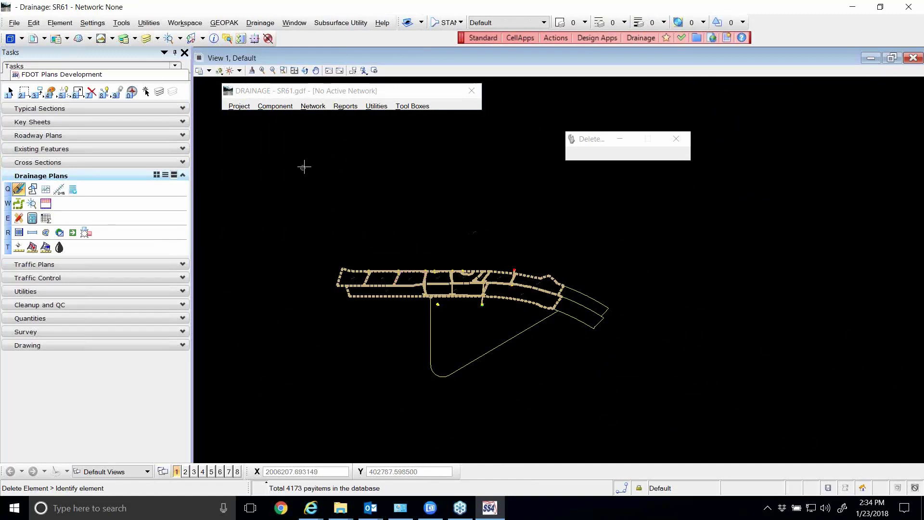
click(237, 107)
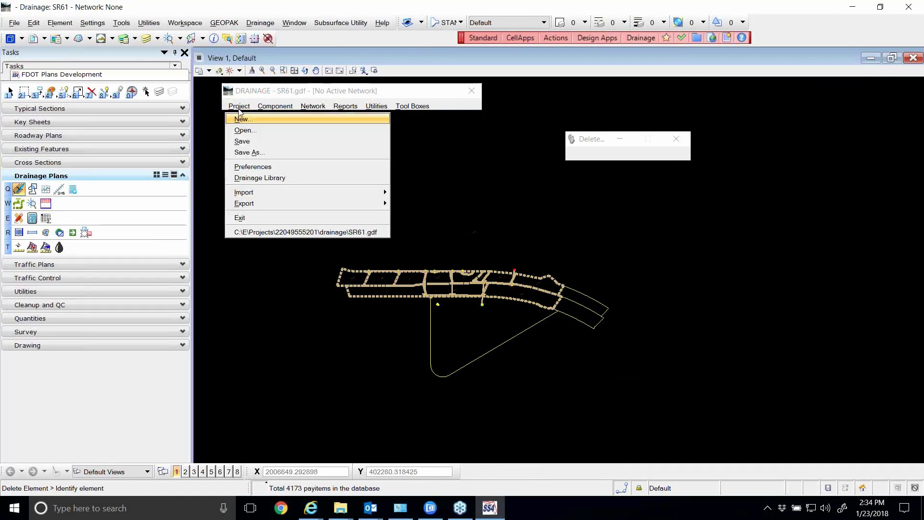
click(262, 166)
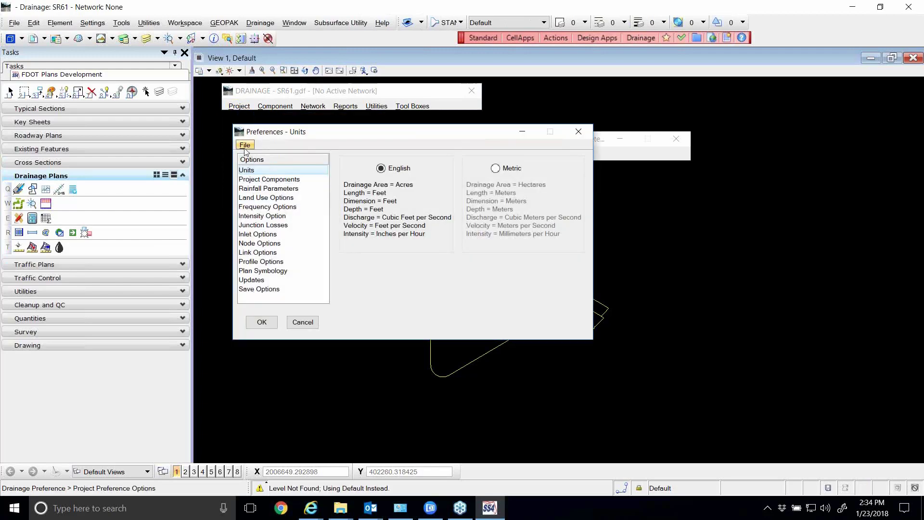
click(245, 146)
click(255, 156)
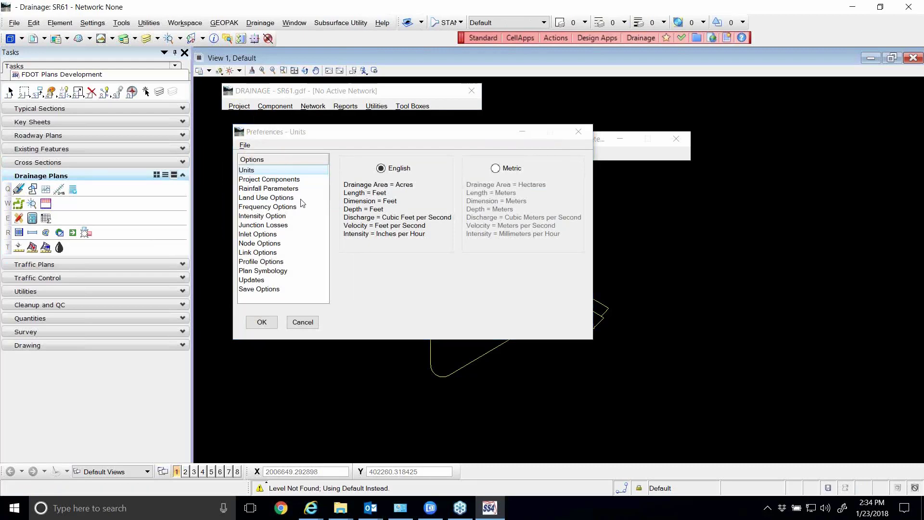
click(419, 80)
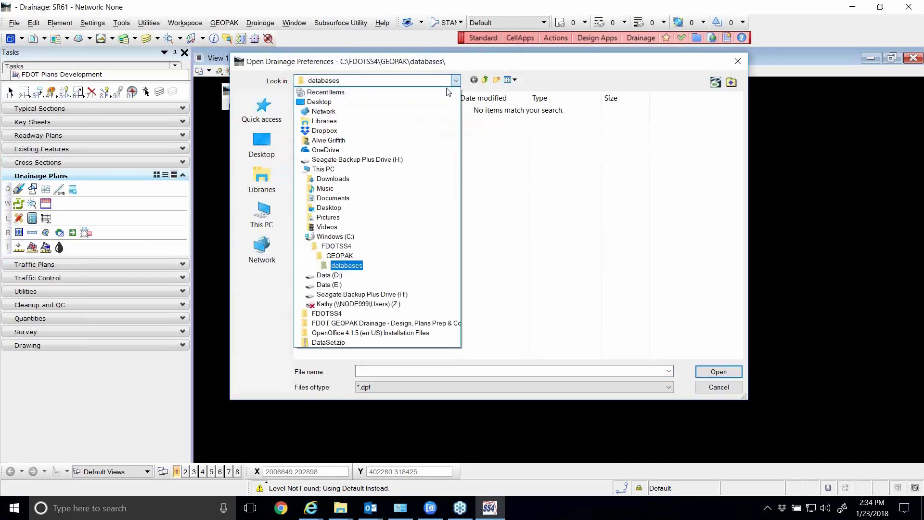
click(337, 237)
double_click(313, 180)
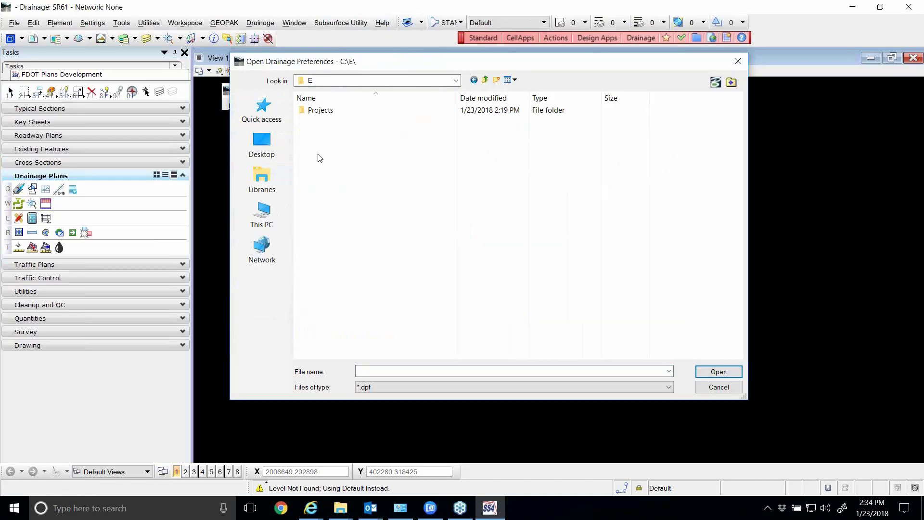
double_click(327, 111)
double_click(336, 122)
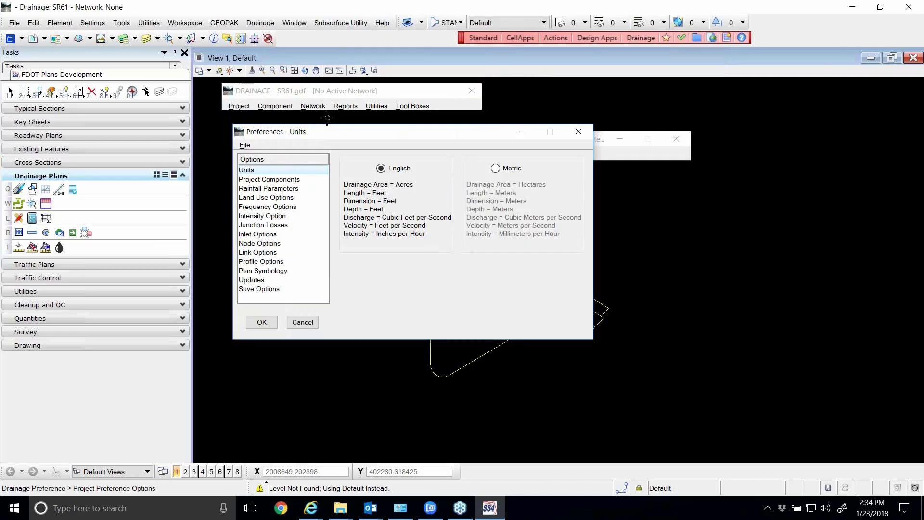
click(266, 324)
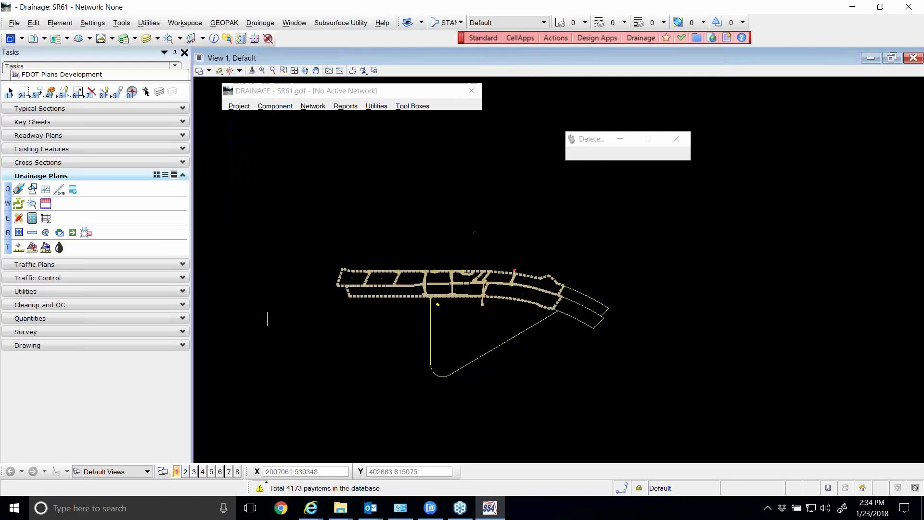
Fit the whole drainage design in the view and update all drainage nodes in the plan drawing
click(293, 71)
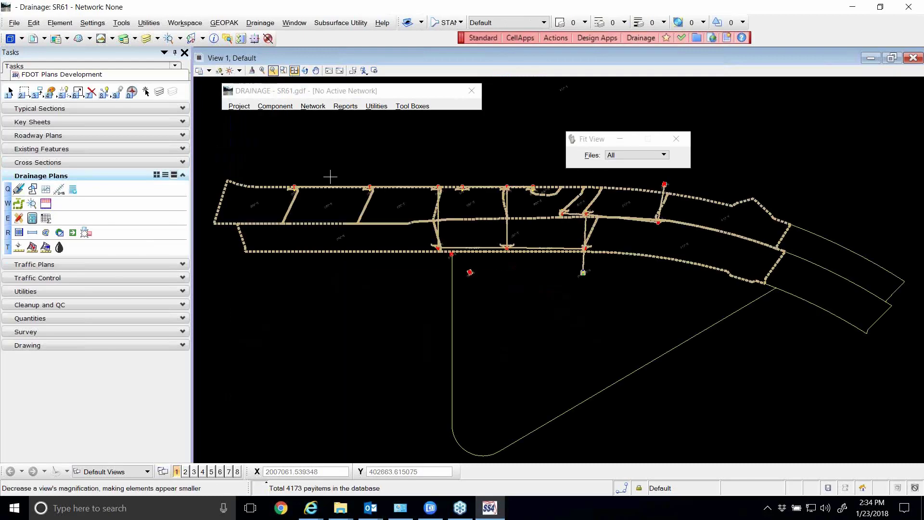
click(281, 107)
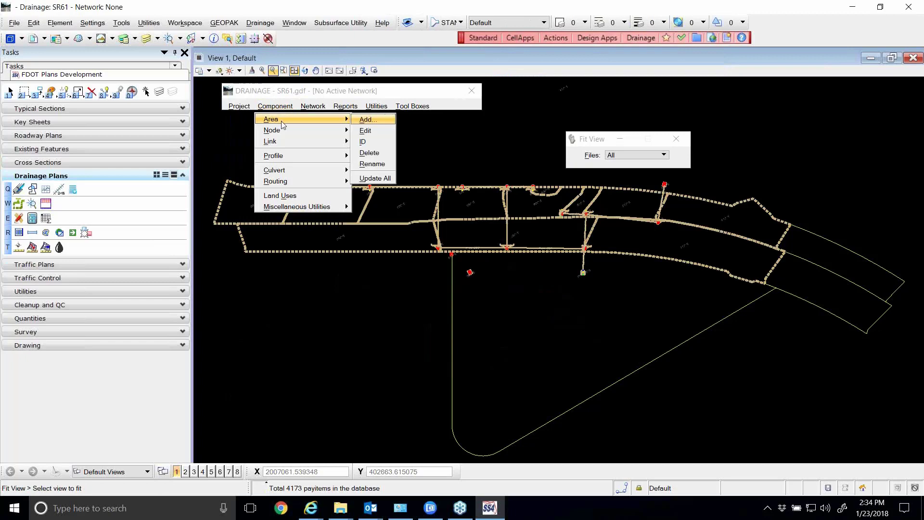
mouse_move(282, 135)
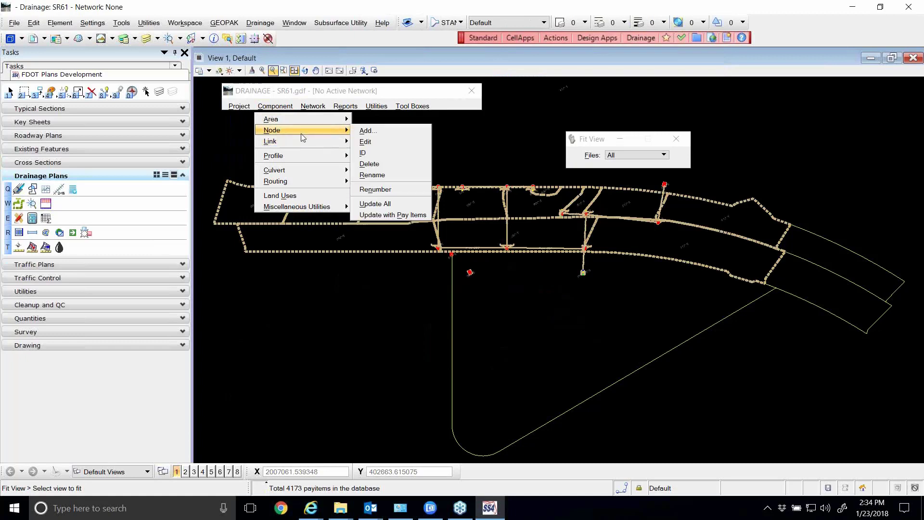
click(374, 204)
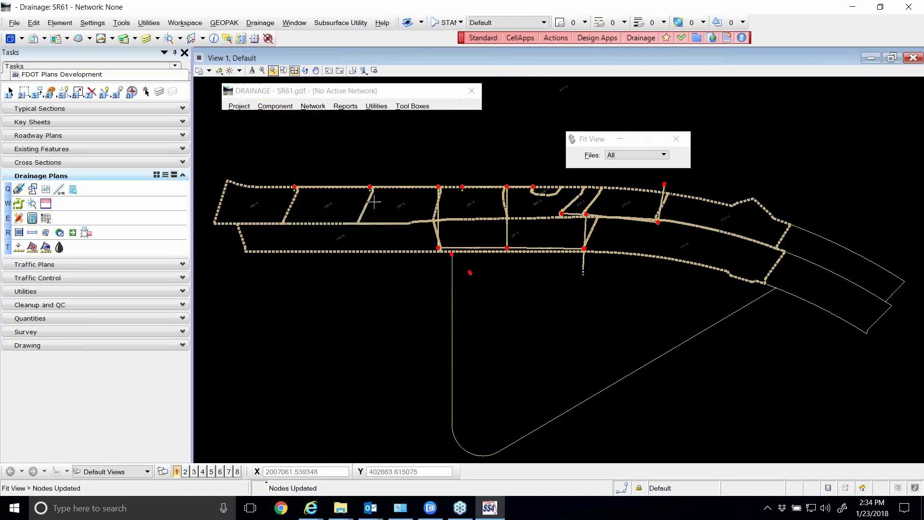
scroll(432, 189, up, 5)
scroll(455, 191, up, 5)
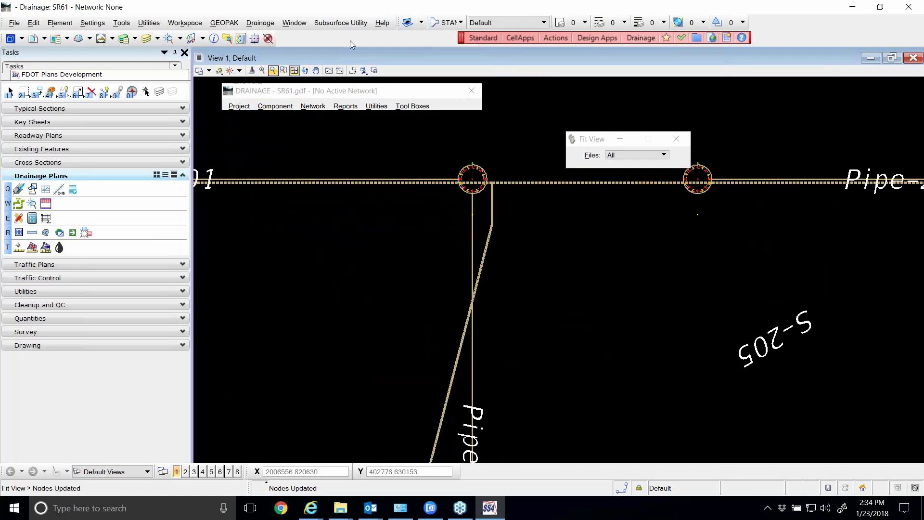
Turn on the Miscellaneous0 level of the active file DRPRRD01.DGN in View 1
click(146, 38)
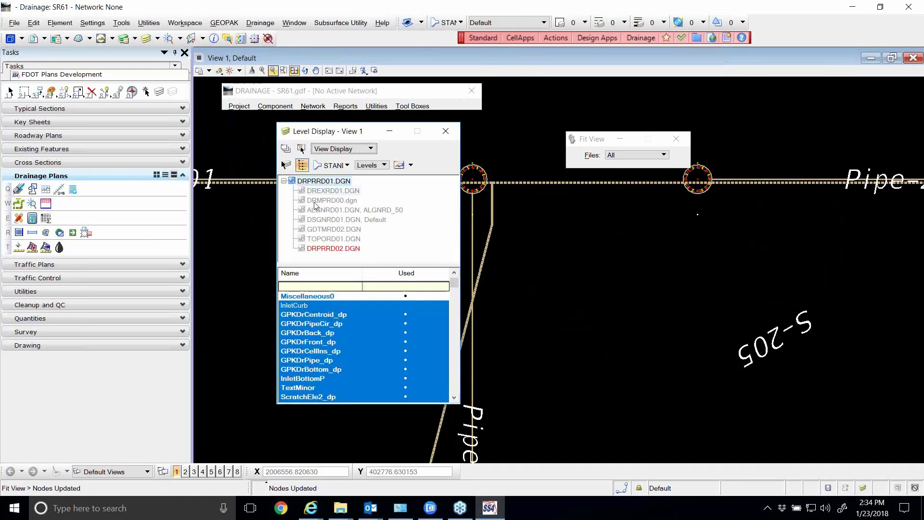
click(332, 294)
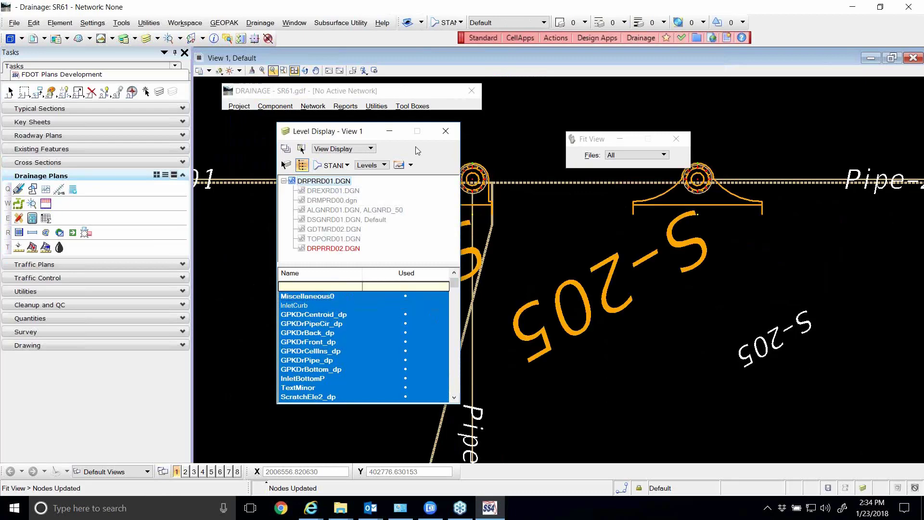
click(446, 131)
scroll(458, 260, down, 5)
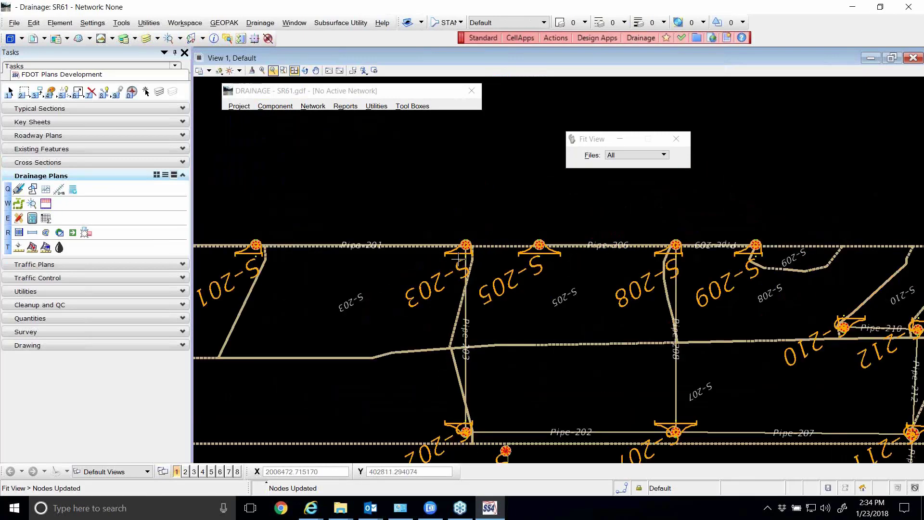
Update all drainage links in the plan drawing
click(276, 106)
mouse_move(294, 143)
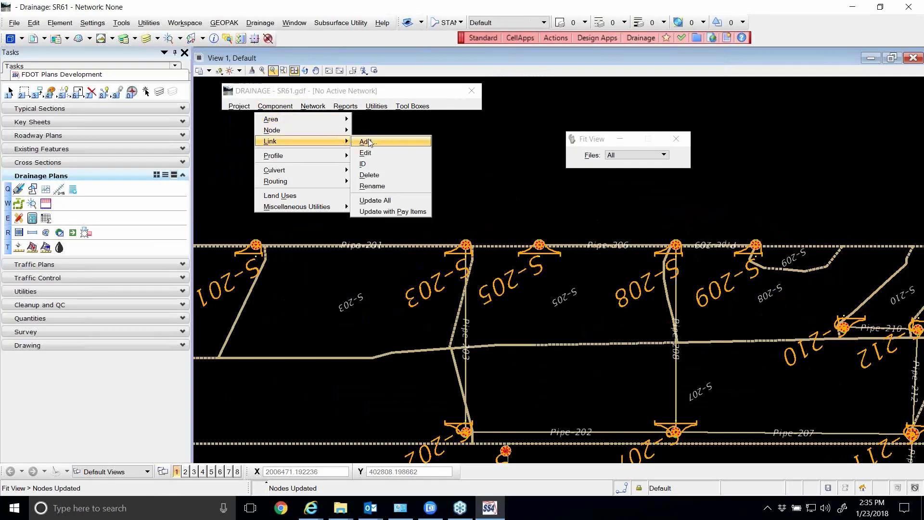
click(375, 202)
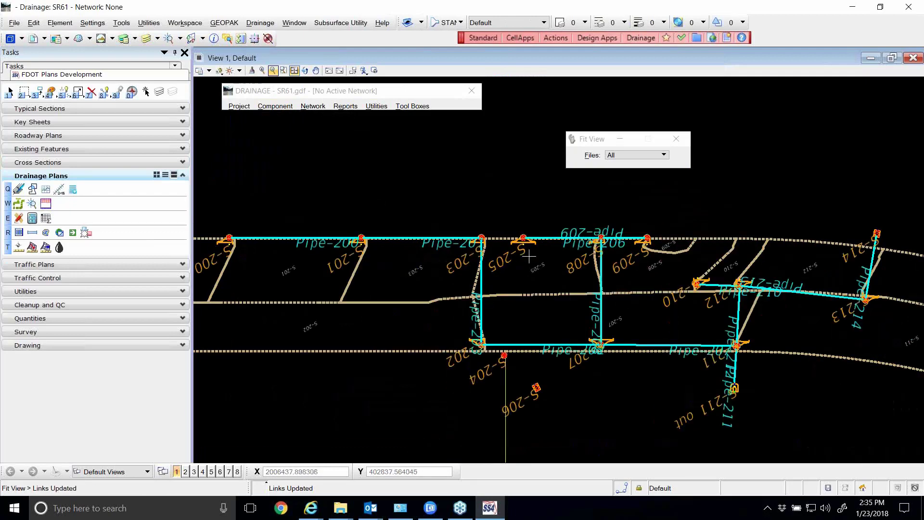
scroll(527, 276, down, 2)
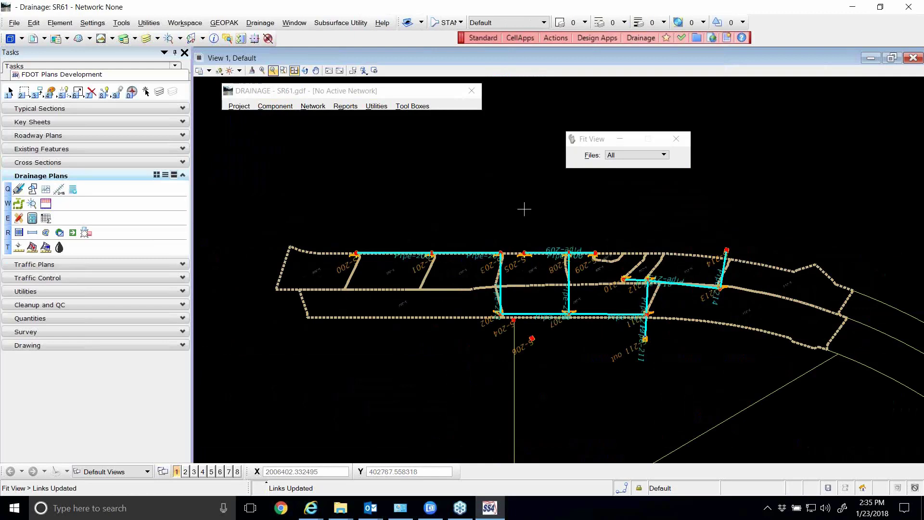
Update all drainage areas in the plan drawing
click(291, 107)
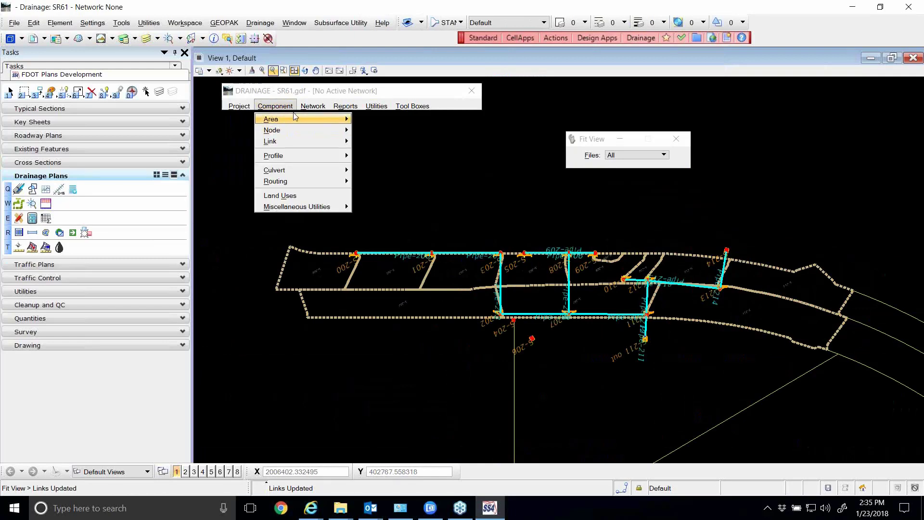
mouse_move(300, 119)
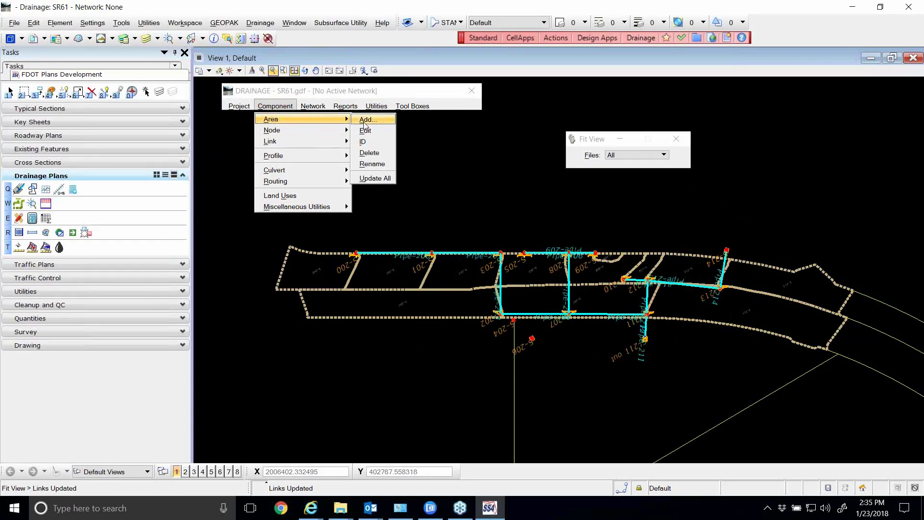
click(388, 180)
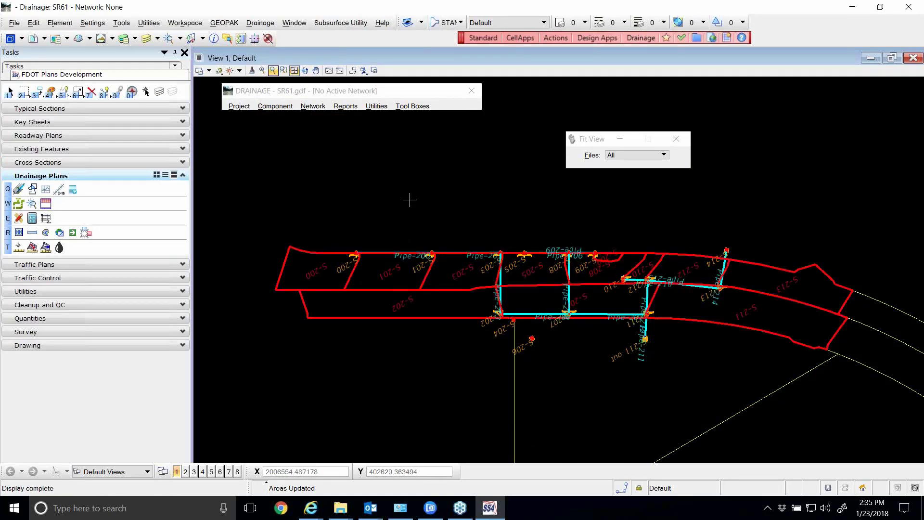
scroll(409, 200, down, 2)
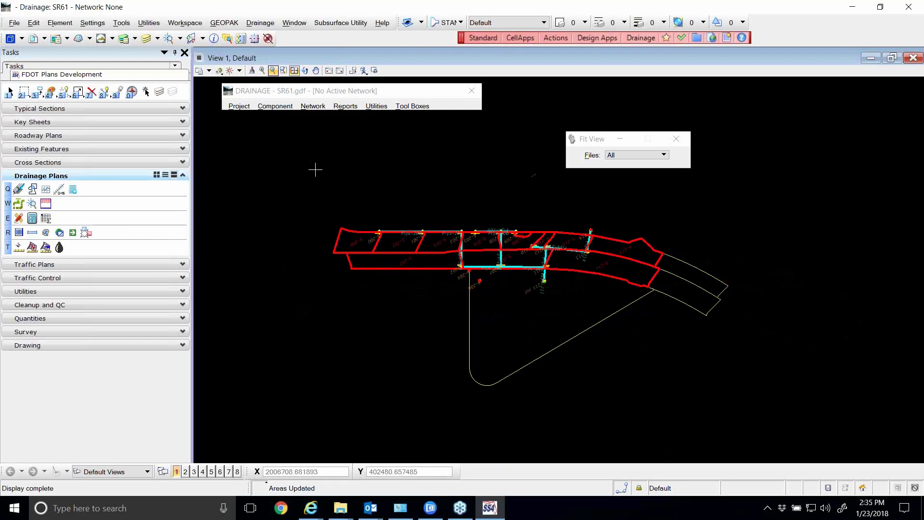
scroll(433, 216, down, 2)
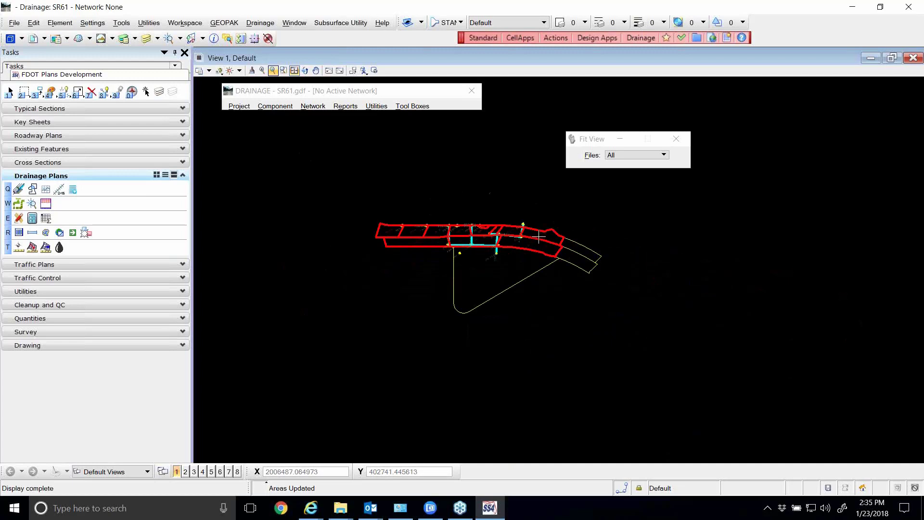
Open the existing drainage area definitions for editing and go to area S-214
click(277, 119)
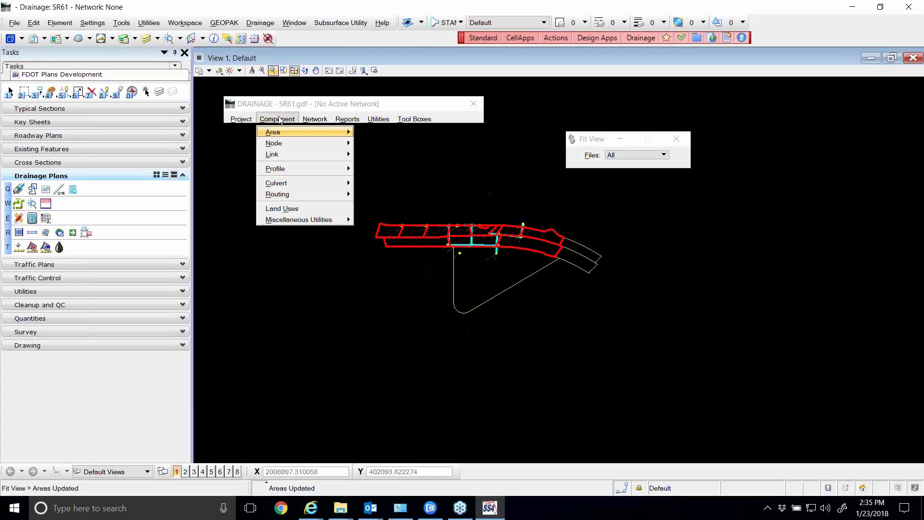
mouse_move(289, 132)
click(375, 144)
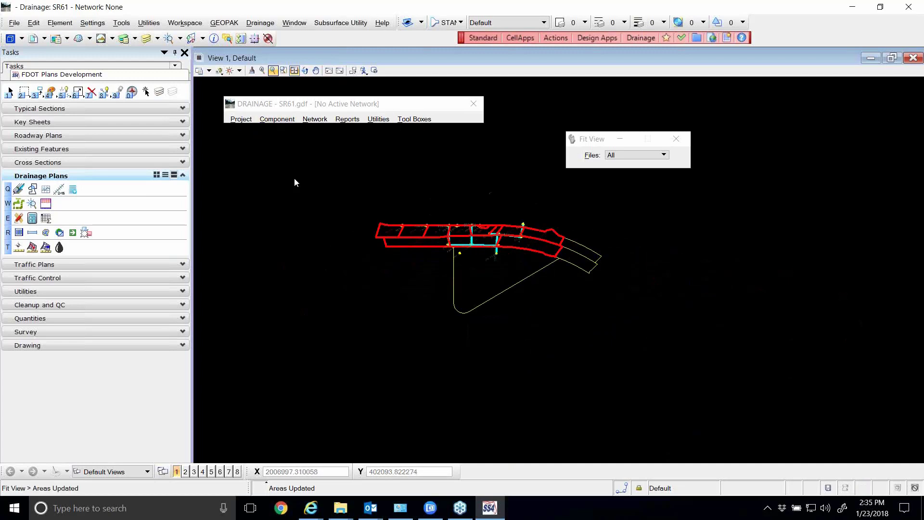
drag(343, 143, 681, 237)
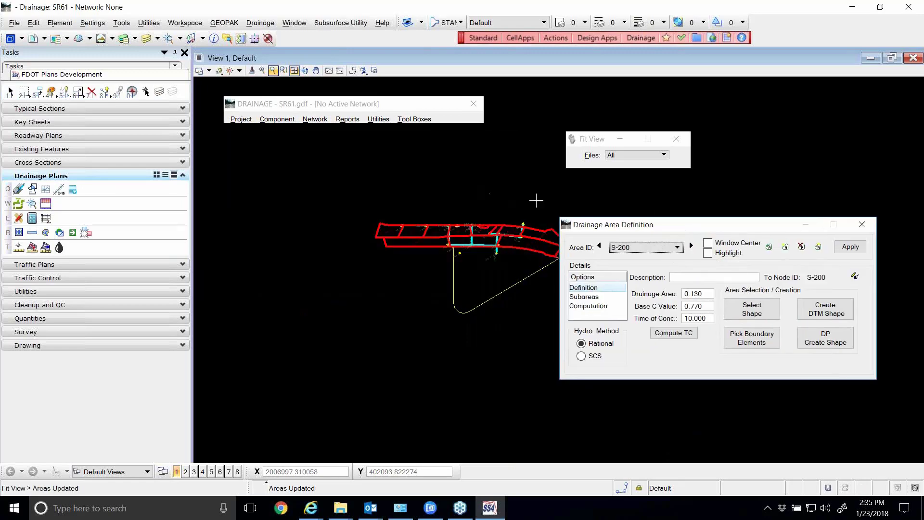
scroll(489, 190, up, 2)
scroll(479, 188, up, 3)
scroll(474, 201, down, 5)
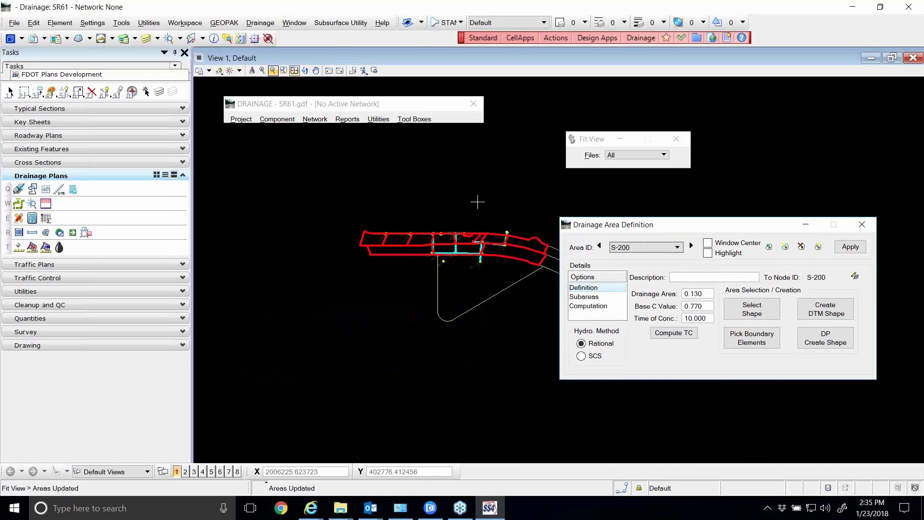
click(599, 246)
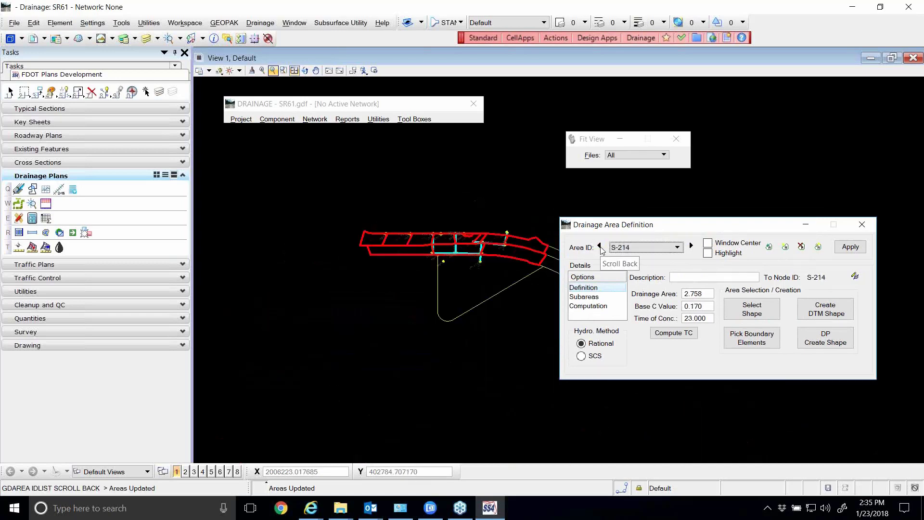
Turn on Window Center and Highlight for drainage area S-214 and examine its location in the drawing
drag(627, 233, 634, 208)
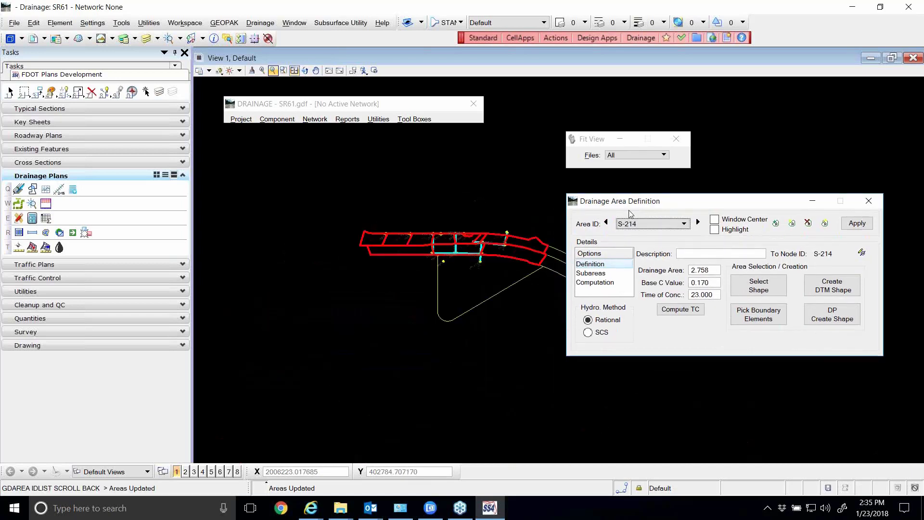
click(715, 219)
click(715, 229)
scroll(467, 202, up, 5)
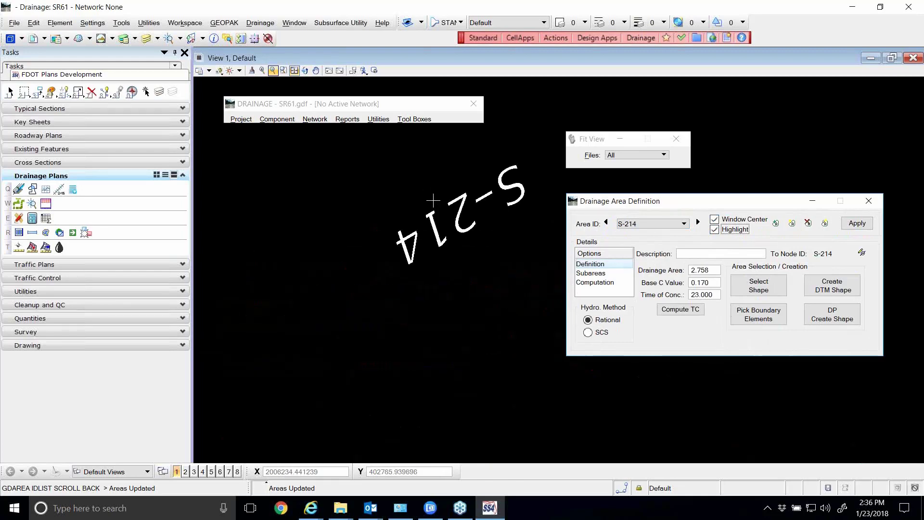
scroll(438, 206, down, 3)
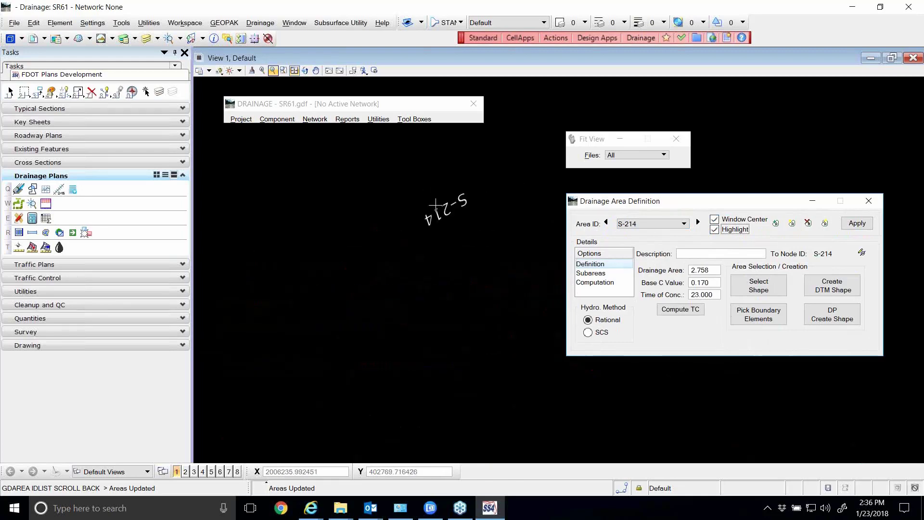
scroll(436, 206, down, 4)
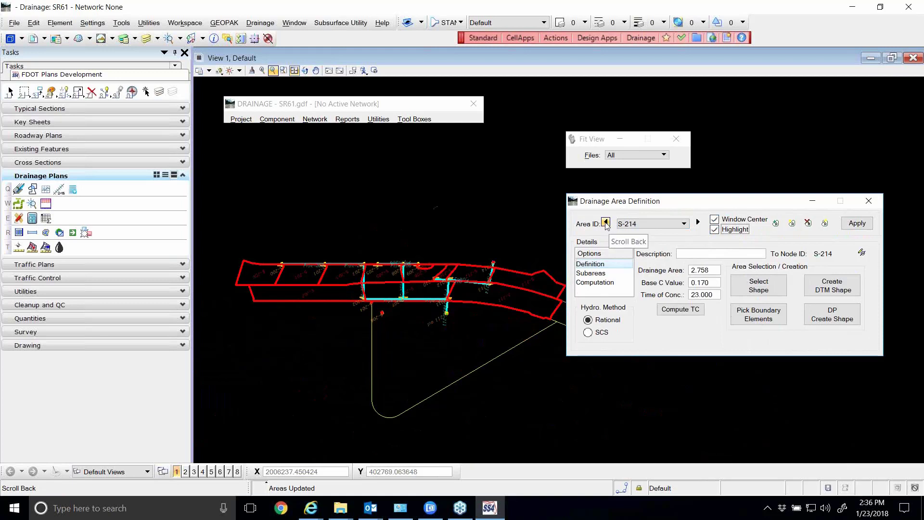
Apply the definition of drainage area S-214 and close it, storing the area's changes
click(698, 223)
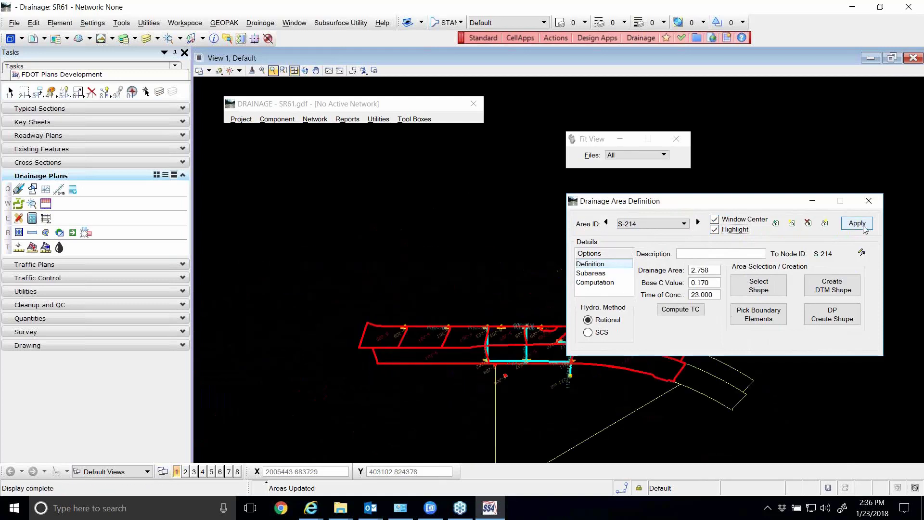
drag(752, 206, 745, 125)
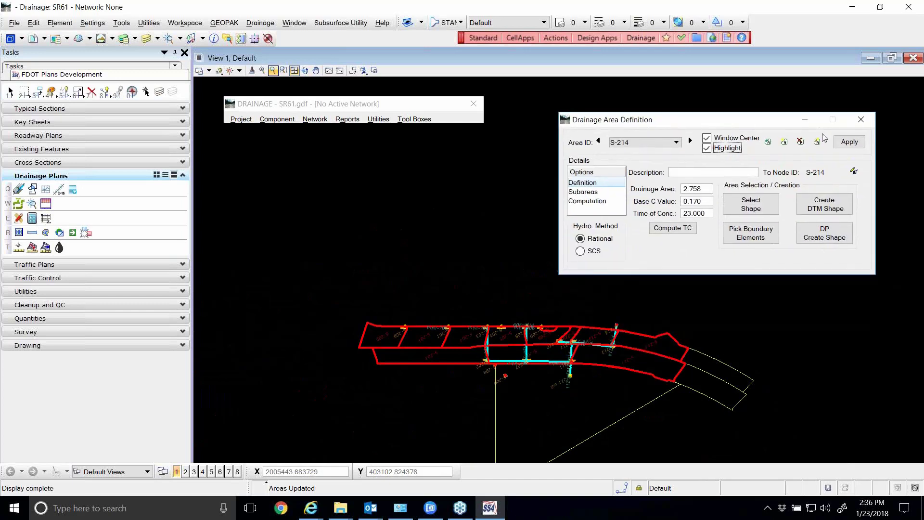
click(848, 143)
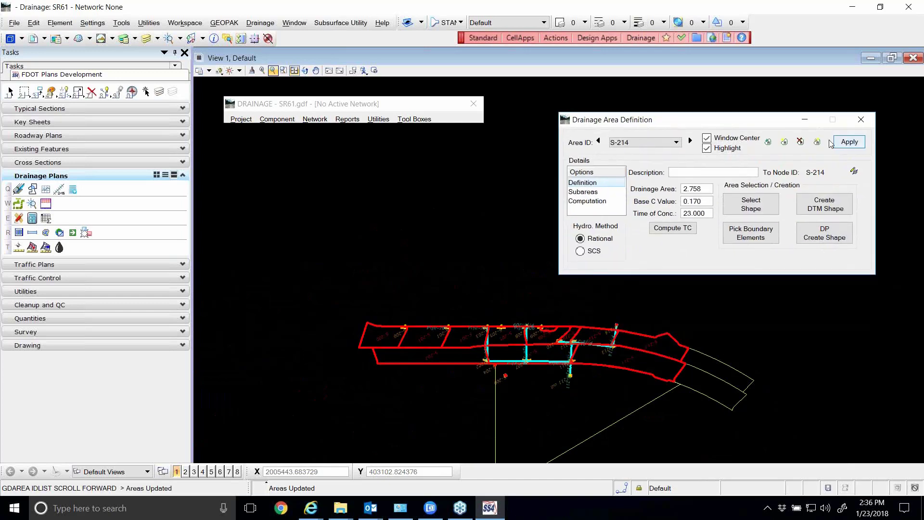
click(848, 145)
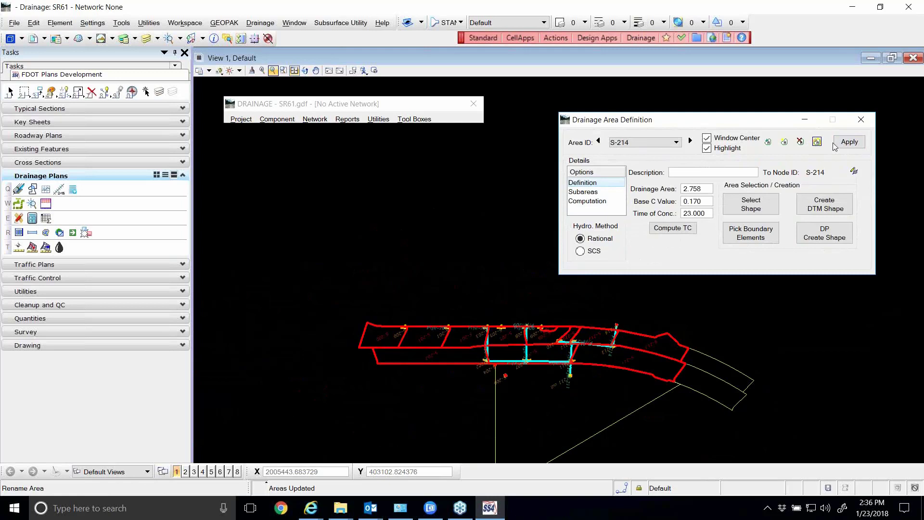
click(862, 120)
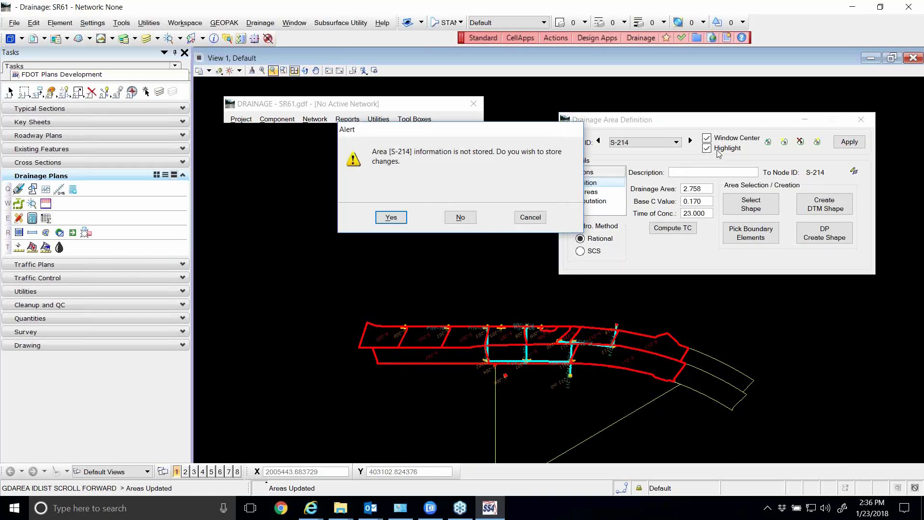
click(383, 218)
click(599, 243)
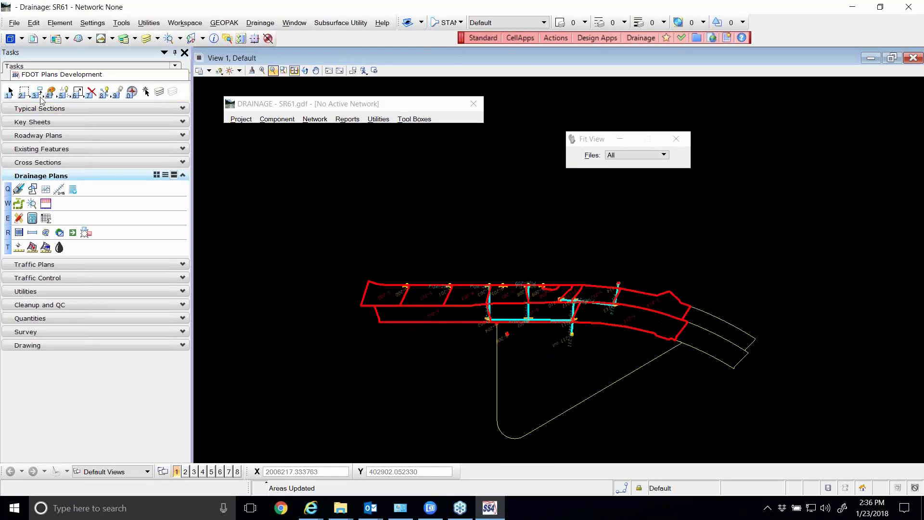
Select all elements on level Miscellaneous0 by filtering the element selection by level
click(10, 91)
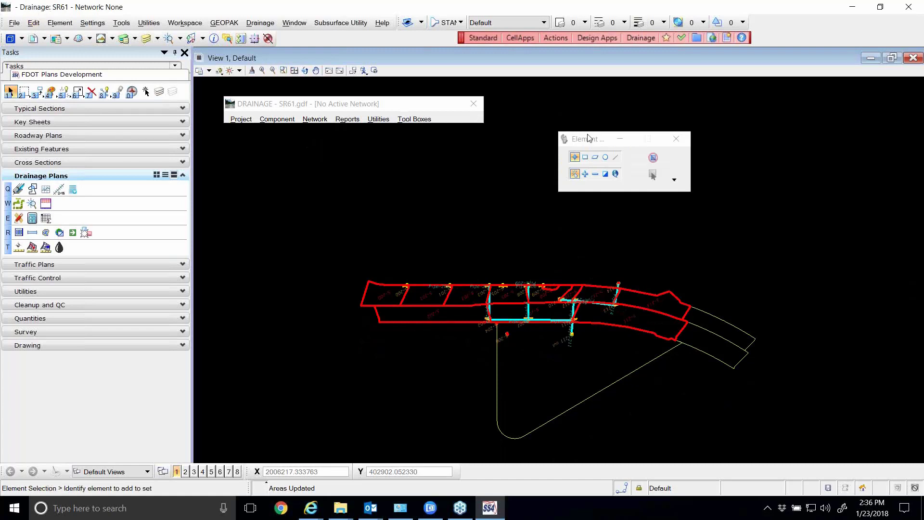
drag(589, 138, 595, 93)
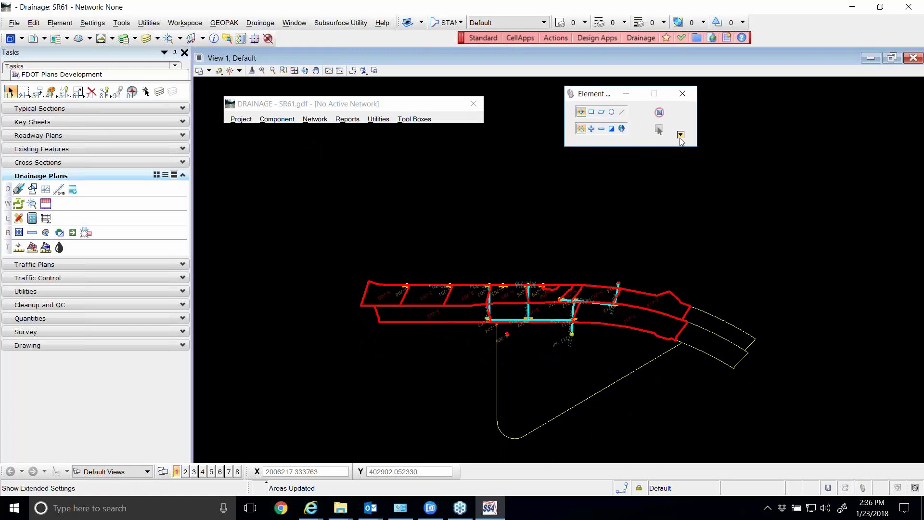
click(681, 135)
scroll(610, 263, down, 5)
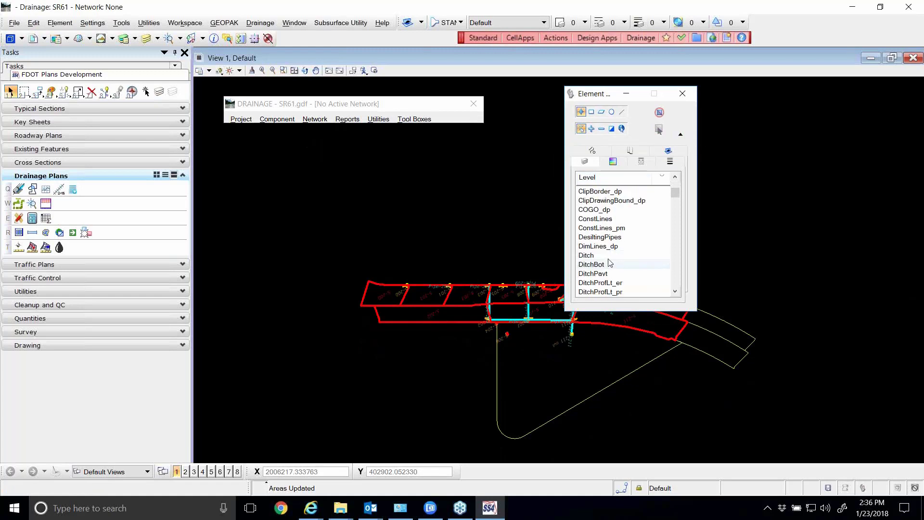
scroll(612, 241, down, 6)
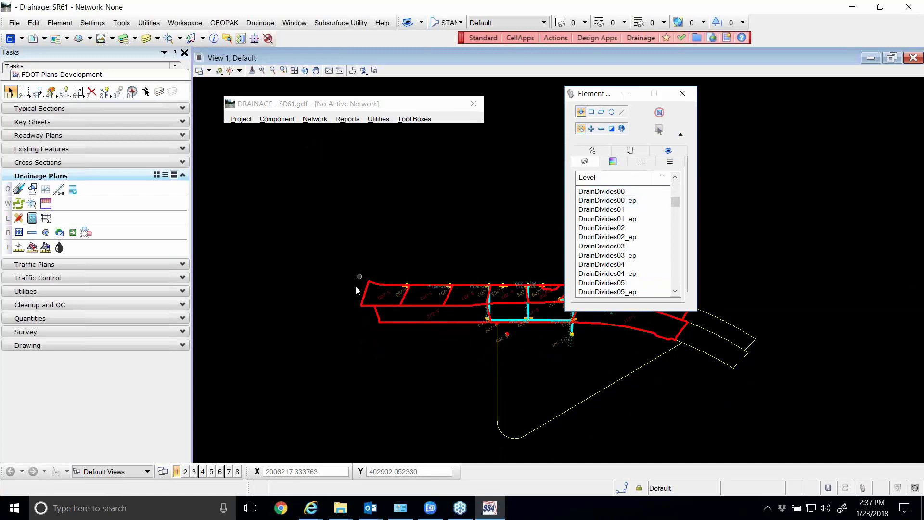
scroll(357, 290, up, 5)
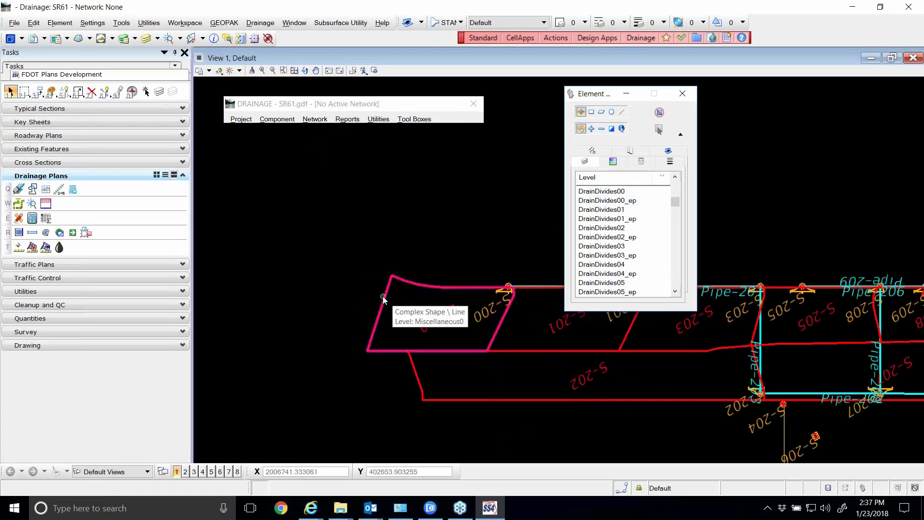
scroll(633, 228, down, 8)
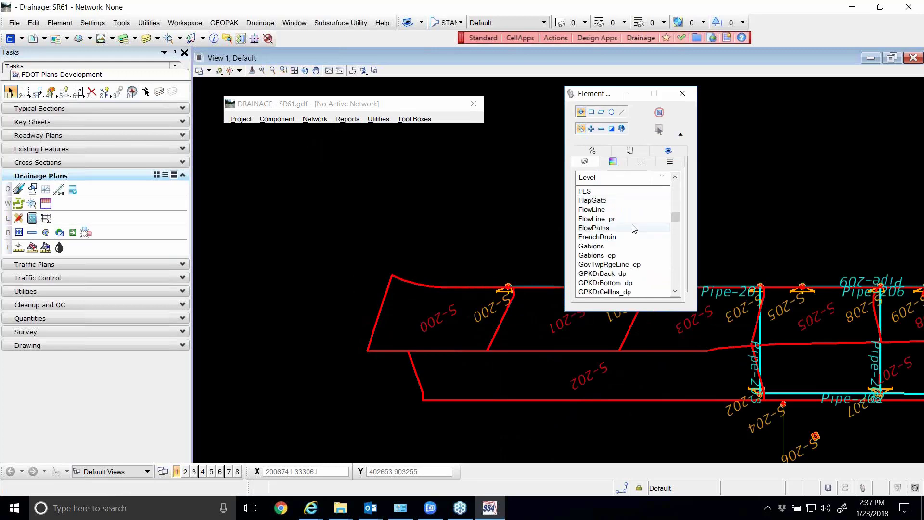
scroll(634, 228, down, 8)
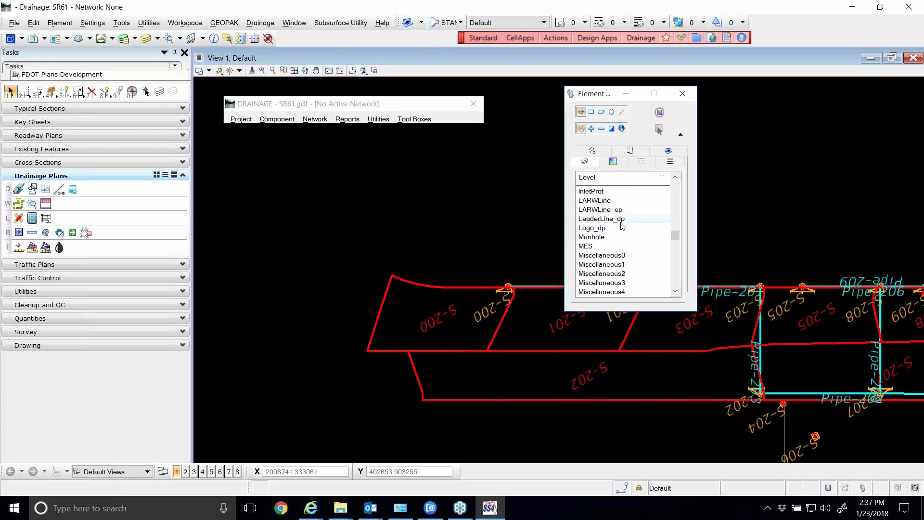
click(606, 256)
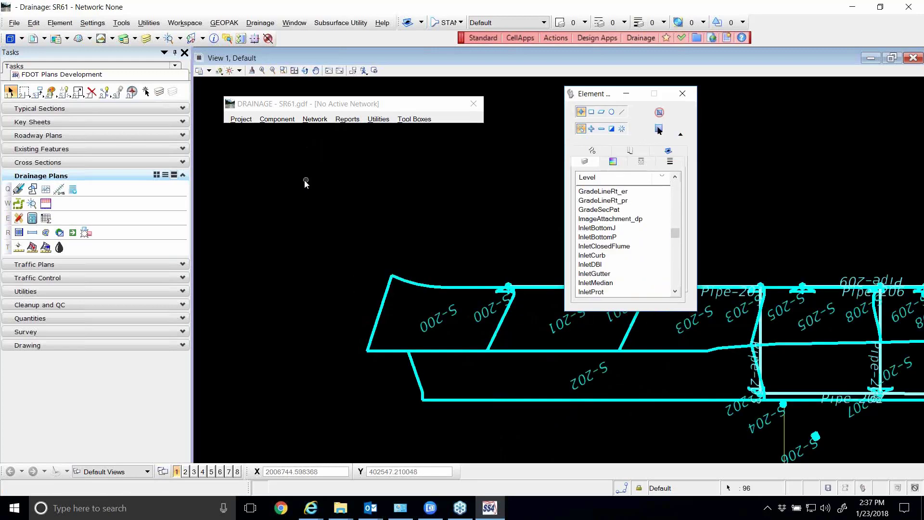
scroll(304, 181, down, 2)
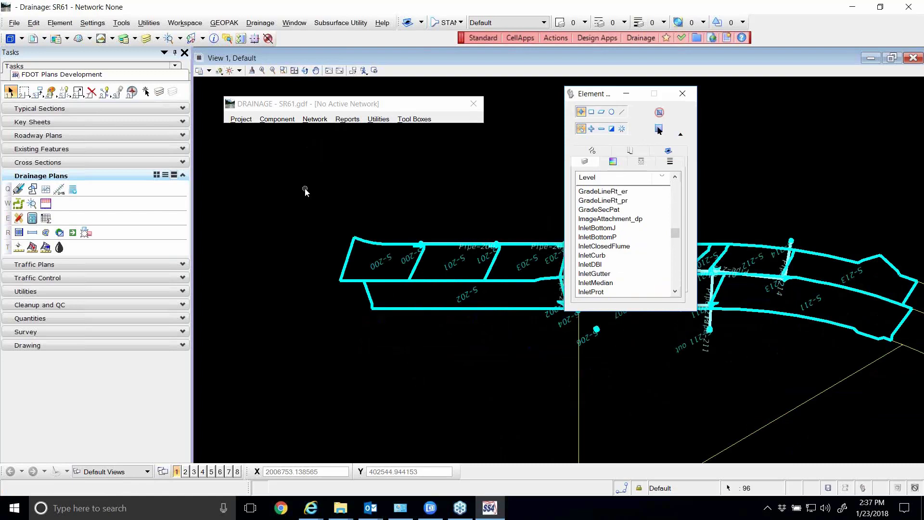
Lock the selected drainage elements and try Delete Element on a drainage area boundary to check its protection
click(34, 22)
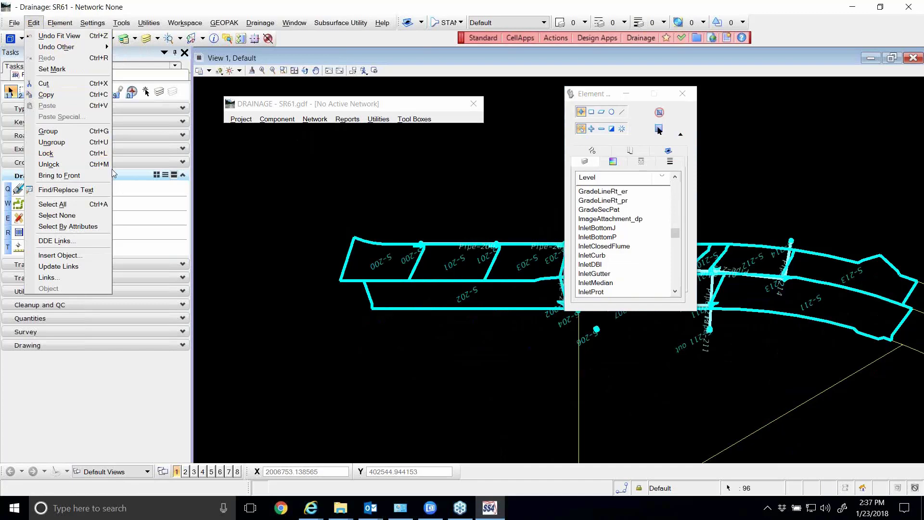
click(80, 154)
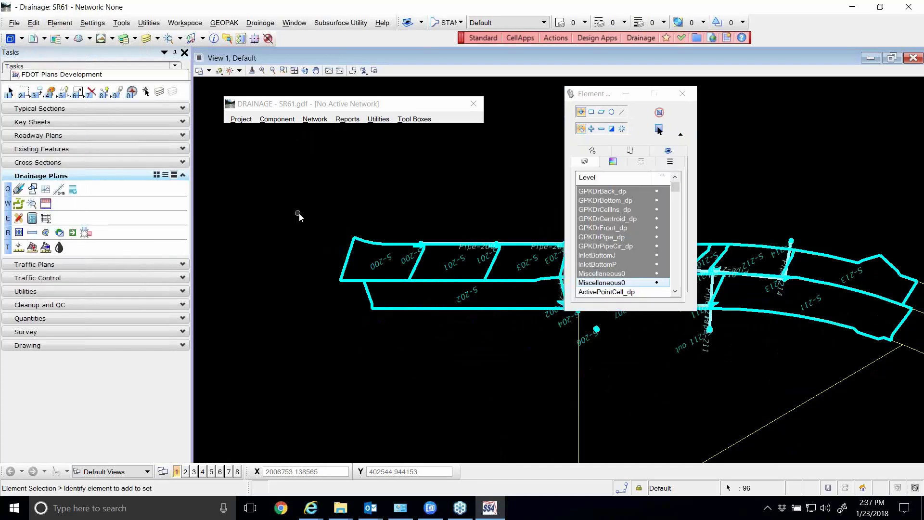
click(91, 92)
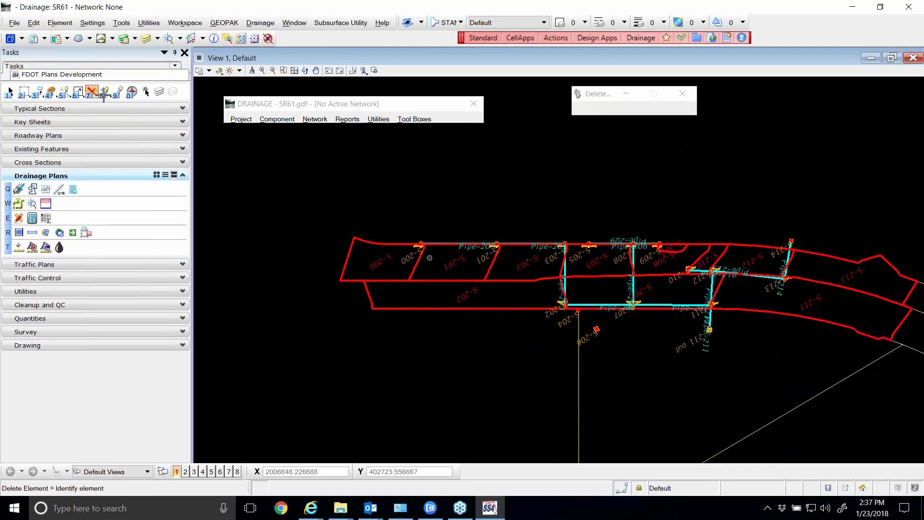
mouse_move(390, 243)
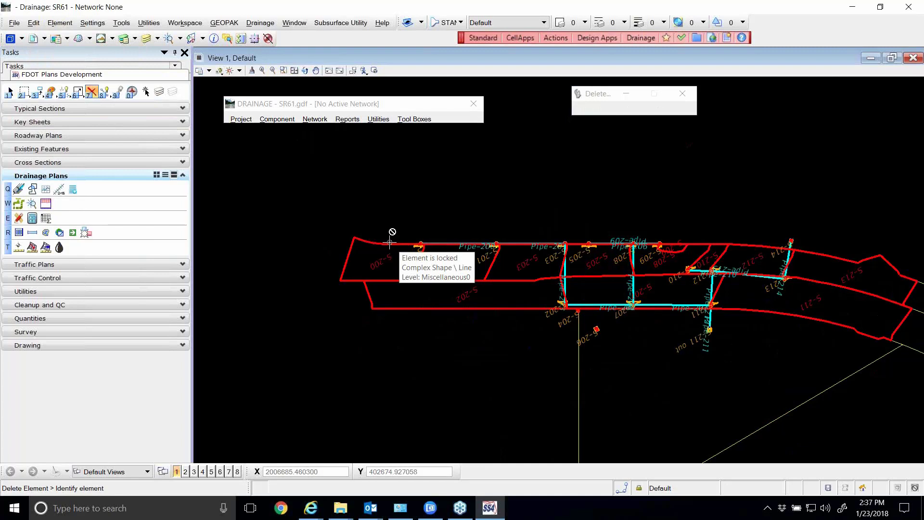
scroll(387, 245, down, 5)
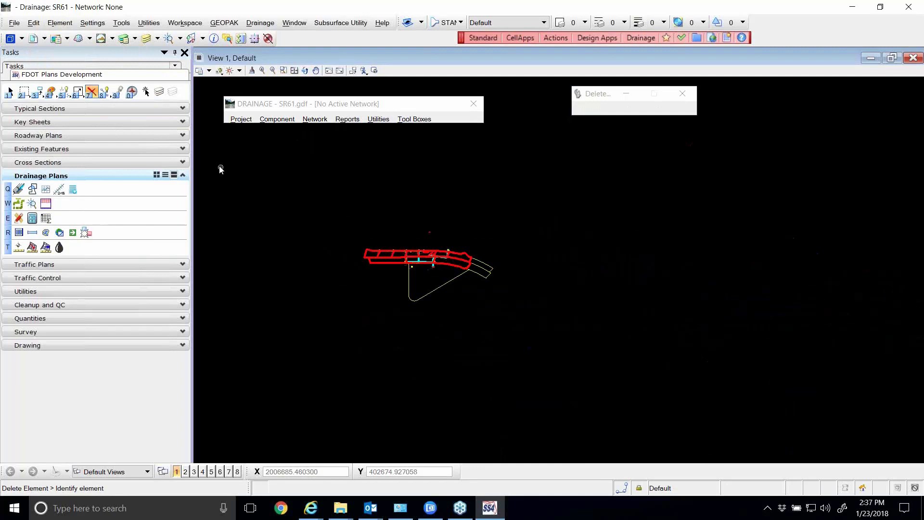
Select all elements across the drawing and unlock them, collapsing the attribute filter of the element selection settings
click(11, 92)
drag(259, 188, 512, 351)
click(33, 22)
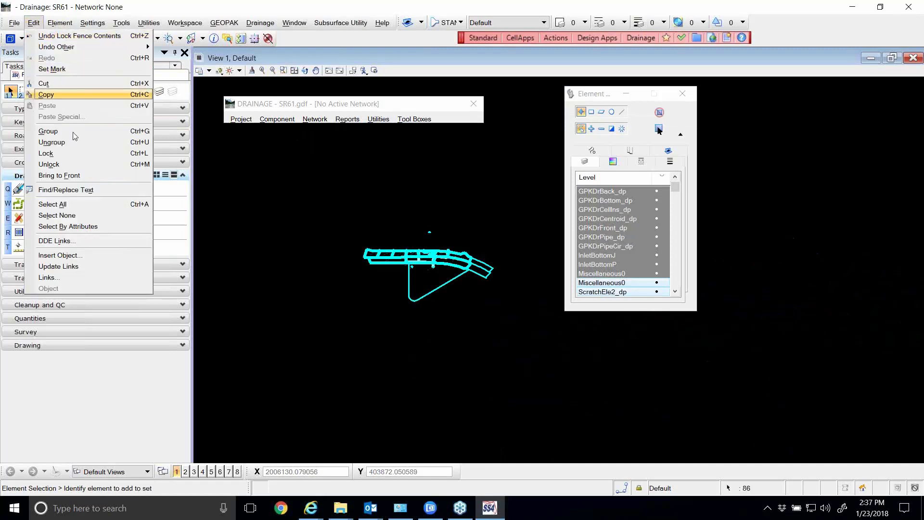
click(77, 163)
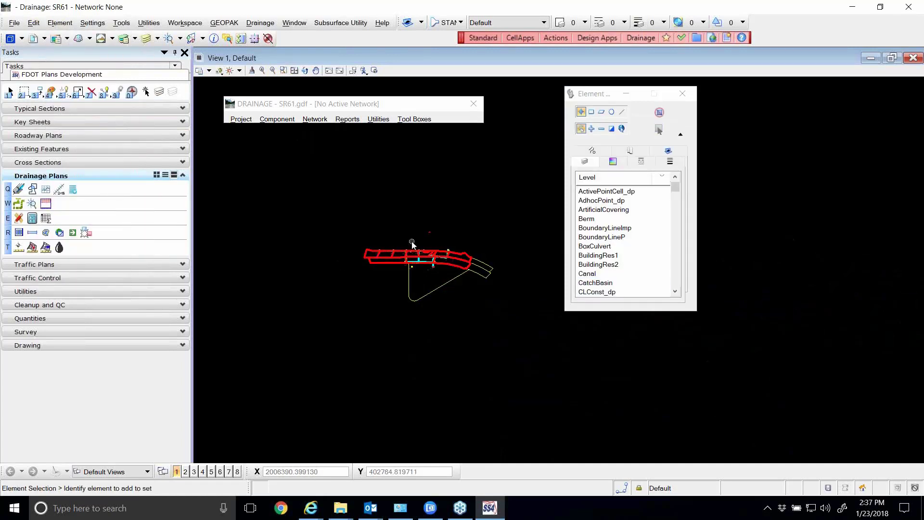
click(681, 138)
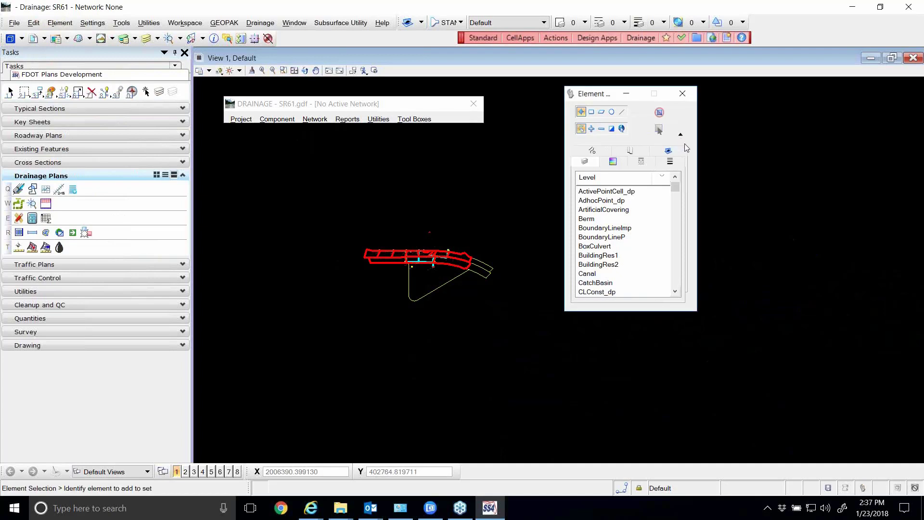
click(680, 135)
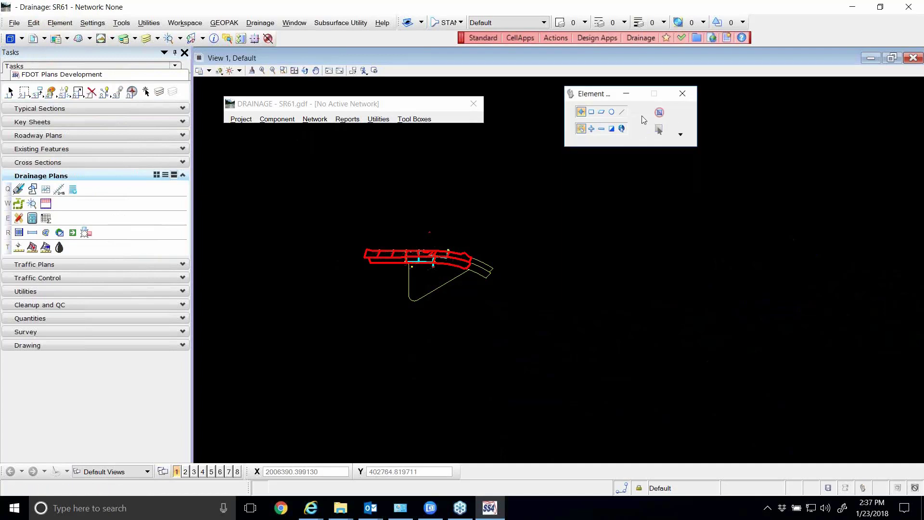
drag(607, 100, 588, 100)
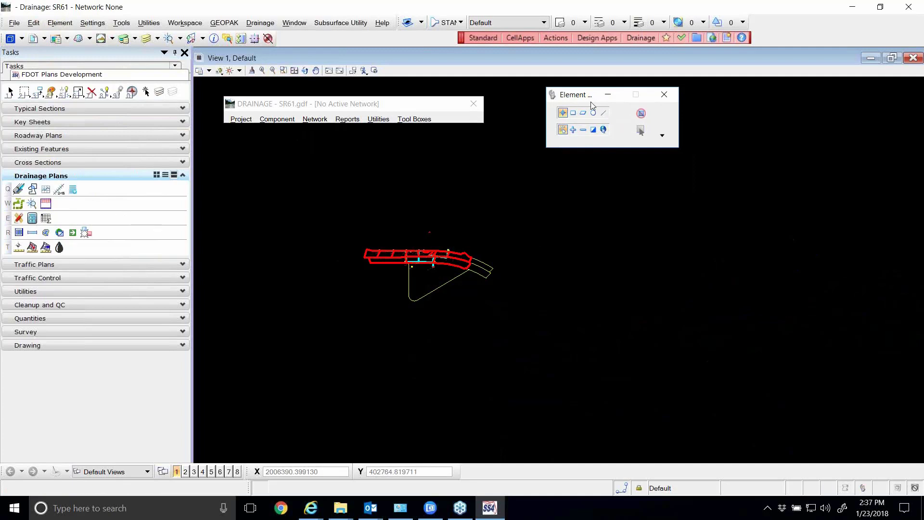
Open the network configuration for editing on SR61-1 and arrange the dialogs so they do not overlap
click(313, 120)
click(317, 140)
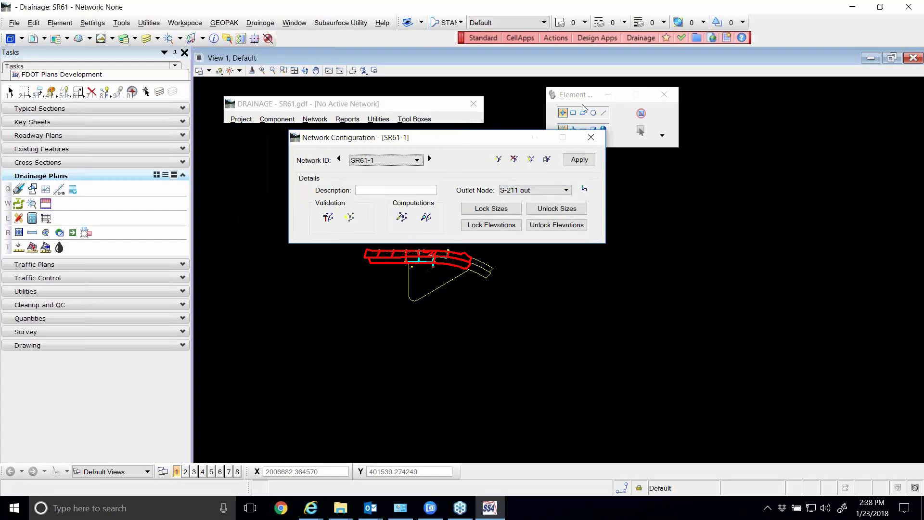
drag(581, 94, 665, 93)
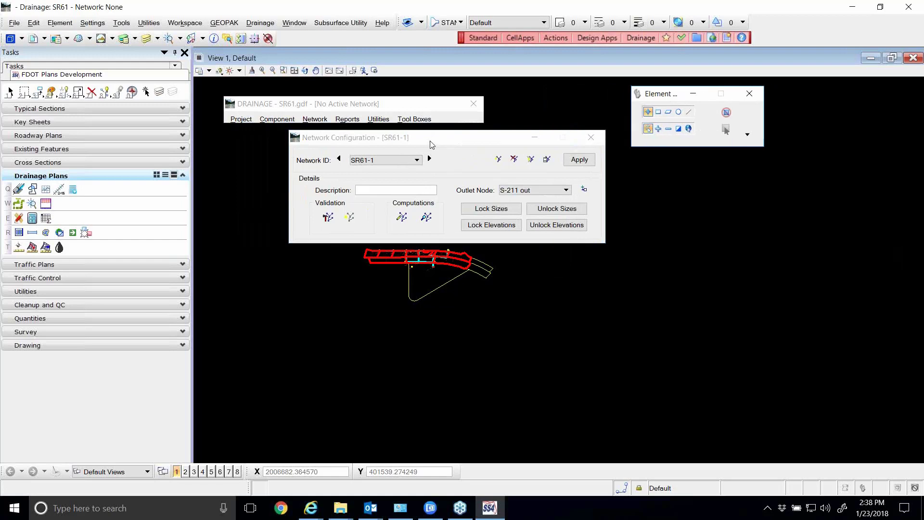
drag(431, 140, 369, 142)
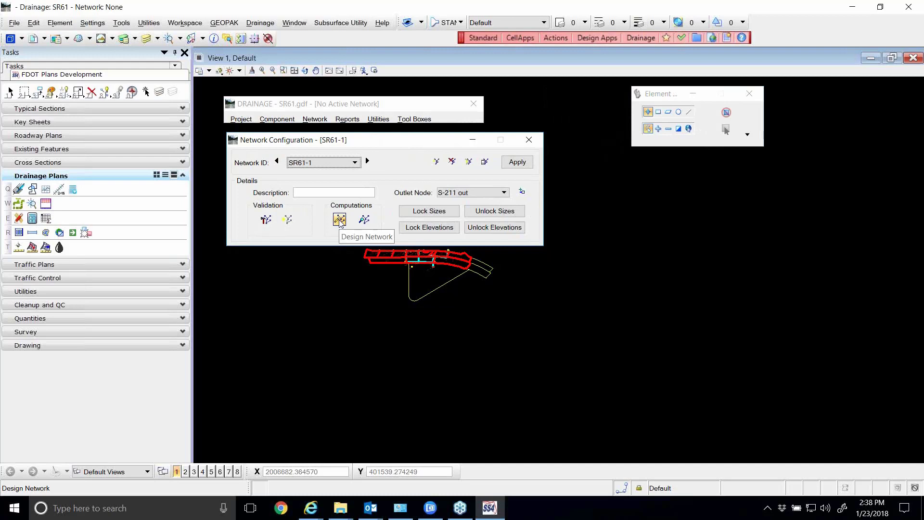
Open the existing drainage link definitions for editing
click(277, 119)
mouse_move(291, 145)
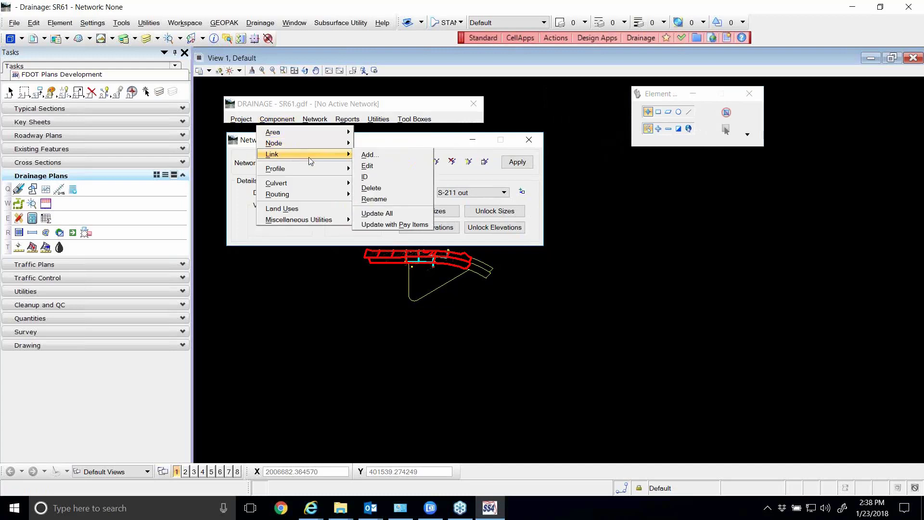
click(368, 166)
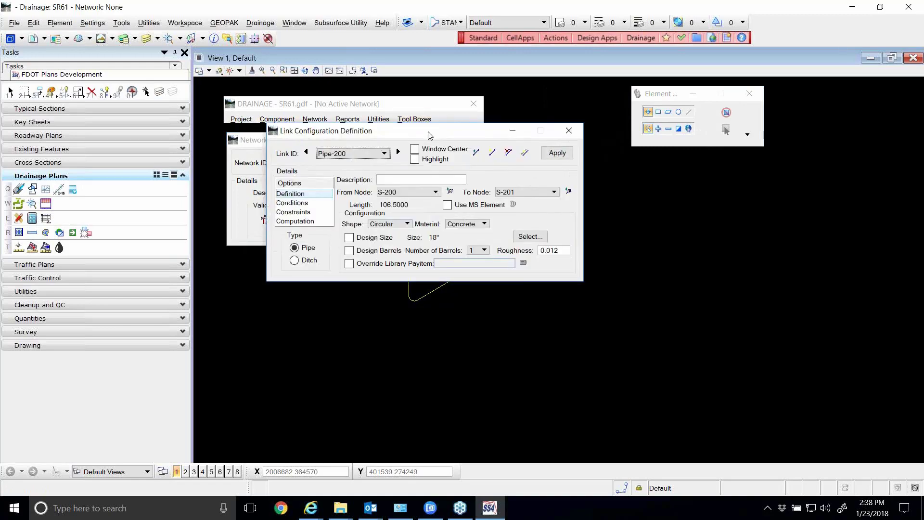